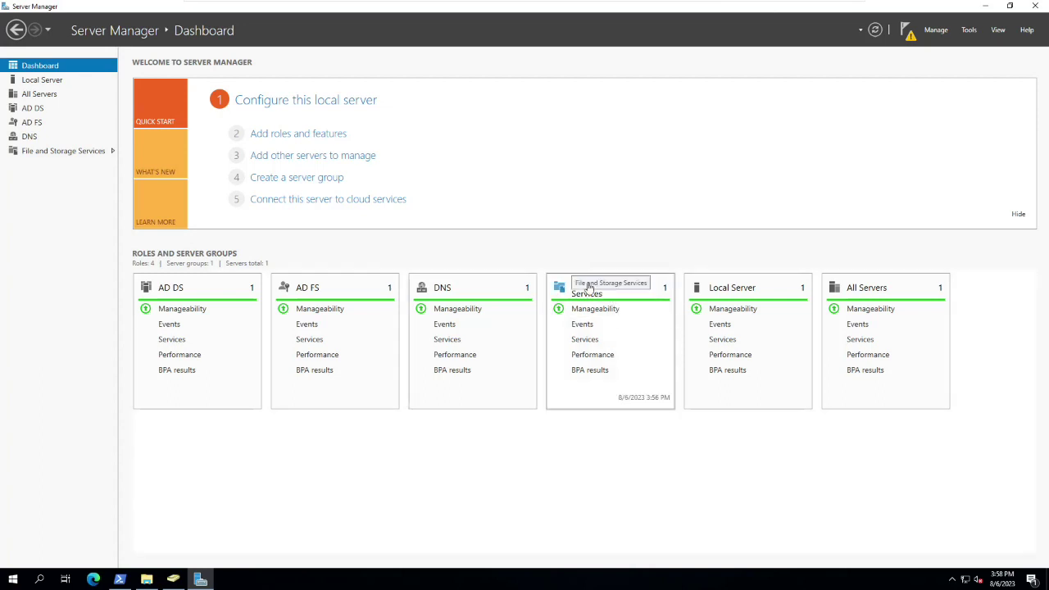
- Review the server's disks in File and Storage Services, inspecting the volumes on the 90 GB and 200 GB disks
{"action": "left_click", "coordinate": [590, 285]}
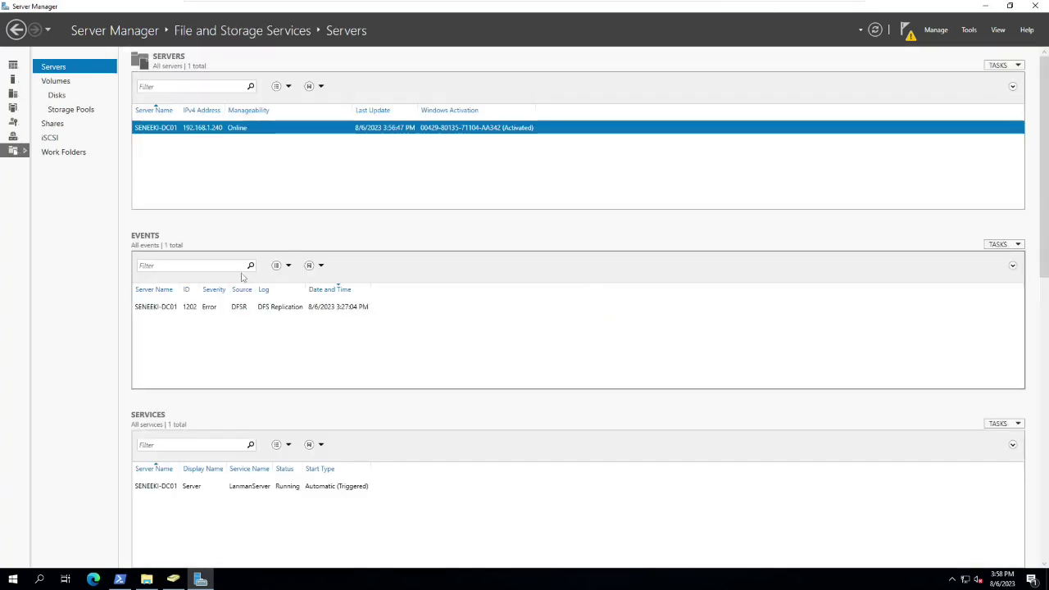
{"action": "left_click", "coordinate": [57, 95]}
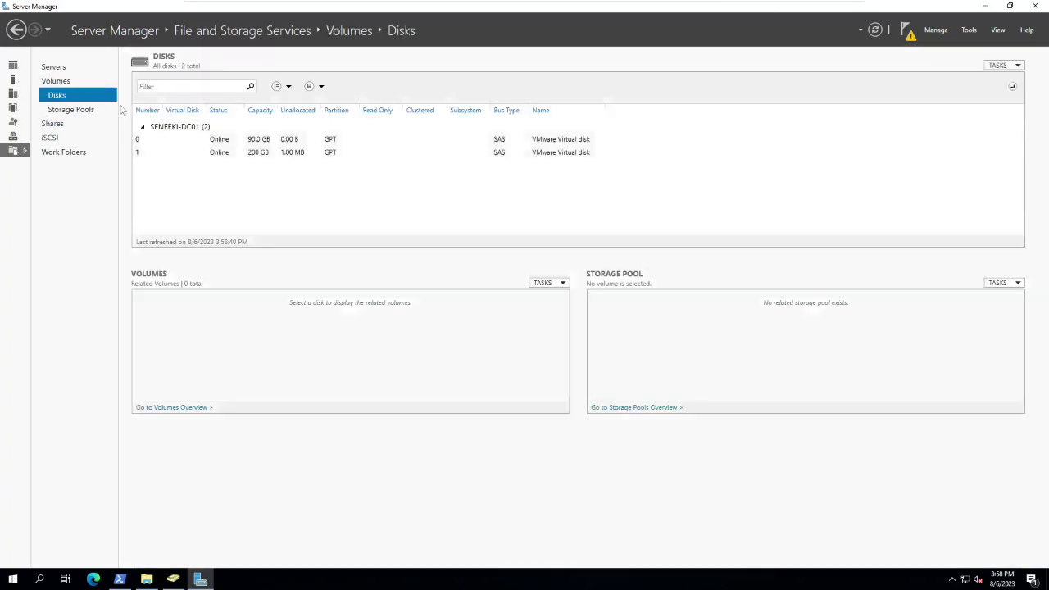
{"action": "left_click", "coordinate": [264, 154]}
{"action": "left_click", "coordinate": [275, 141]}
{"action": "left_click", "coordinate": [273, 151]}
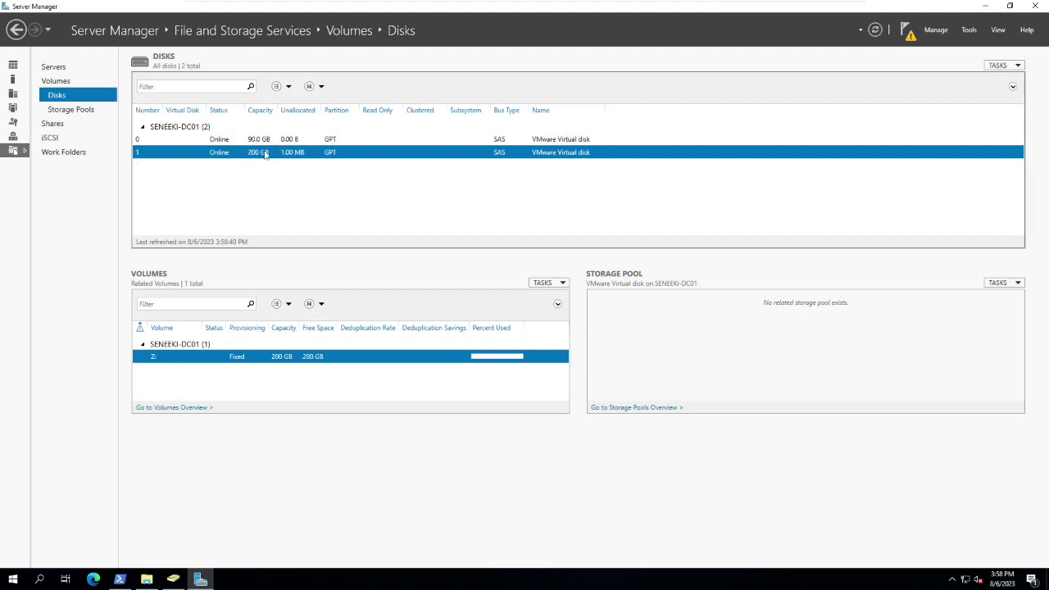
- Examine the storage pools and the physical disk available in the Primordial pool
{"action": "left_click", "coordinate": [71, 109]}
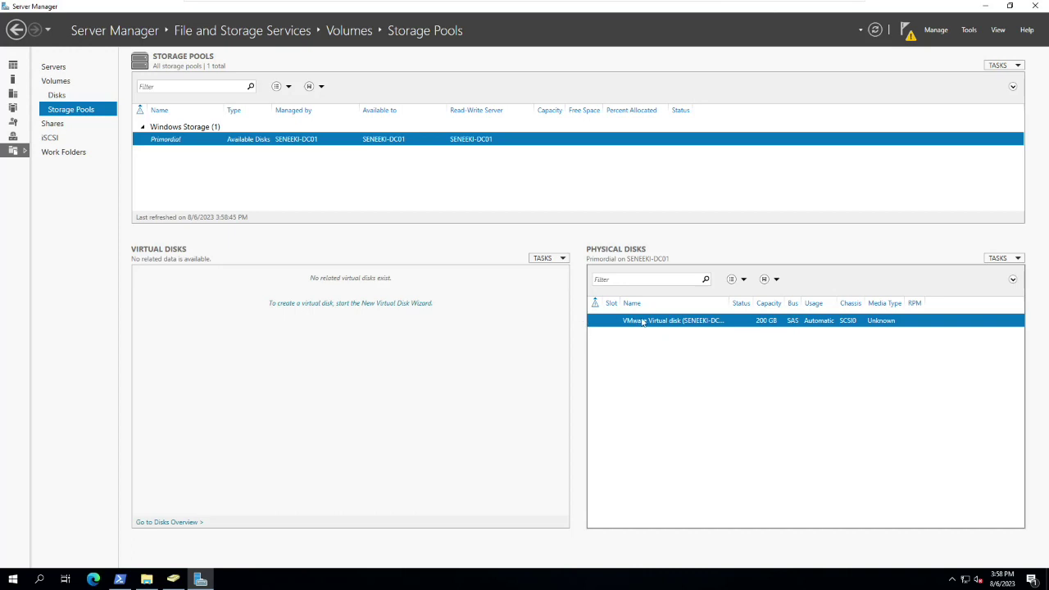
{"action": "right_click", "coordinate": [642, 321]}
{"action": "left_click", "coordinate": [627, 326]}
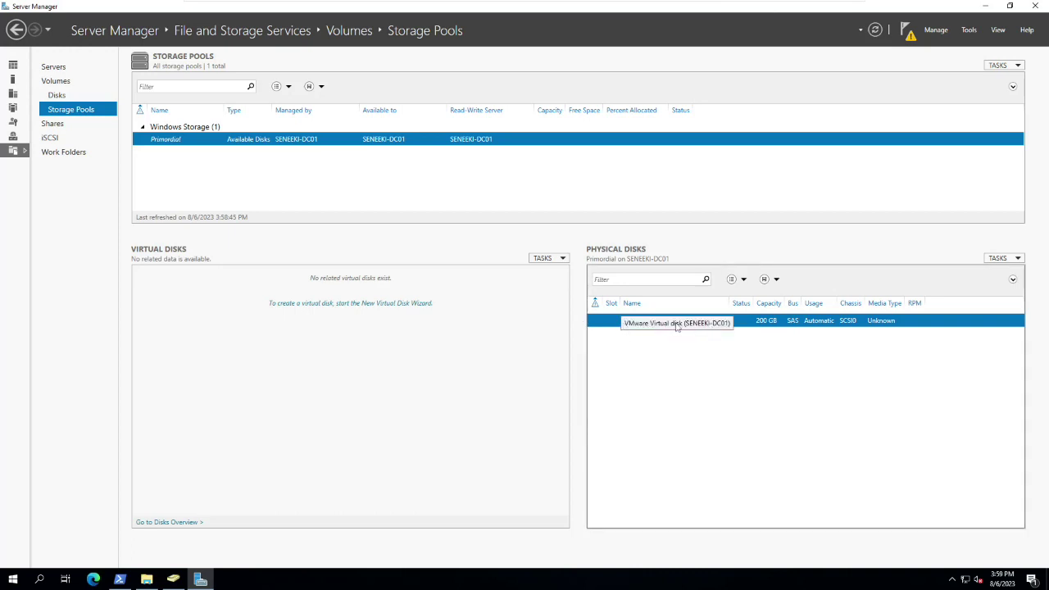
- Display the server's file shares and examine the Network Share entry with its available actions
{"action": "left_click", "coordinate": [51, 123]}
{"action": "left_click", "coordinate": [167, 155]}
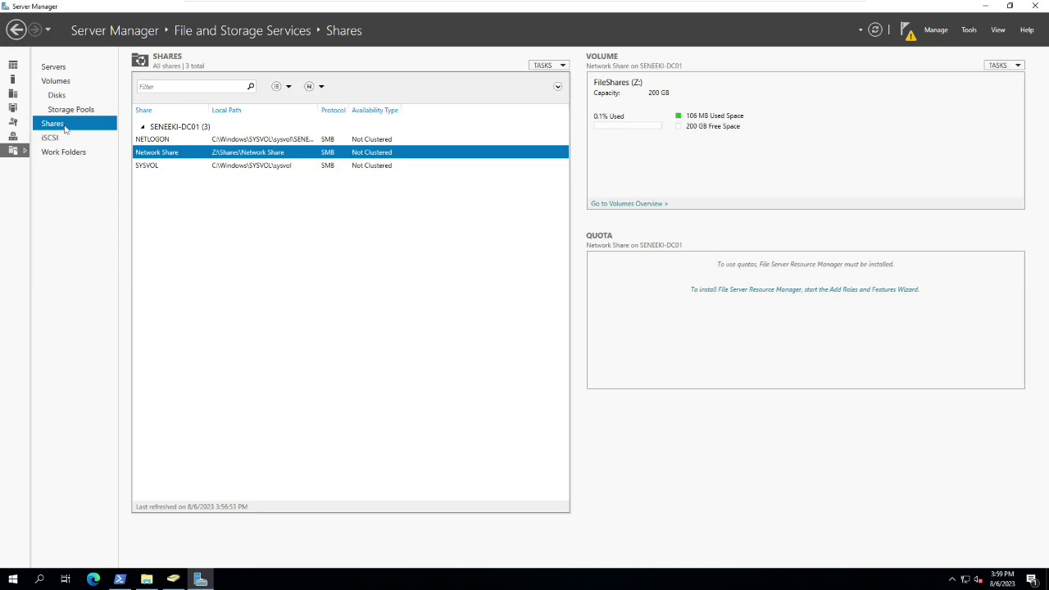
{"action": "right_click", "coordinate": [229, 153]}
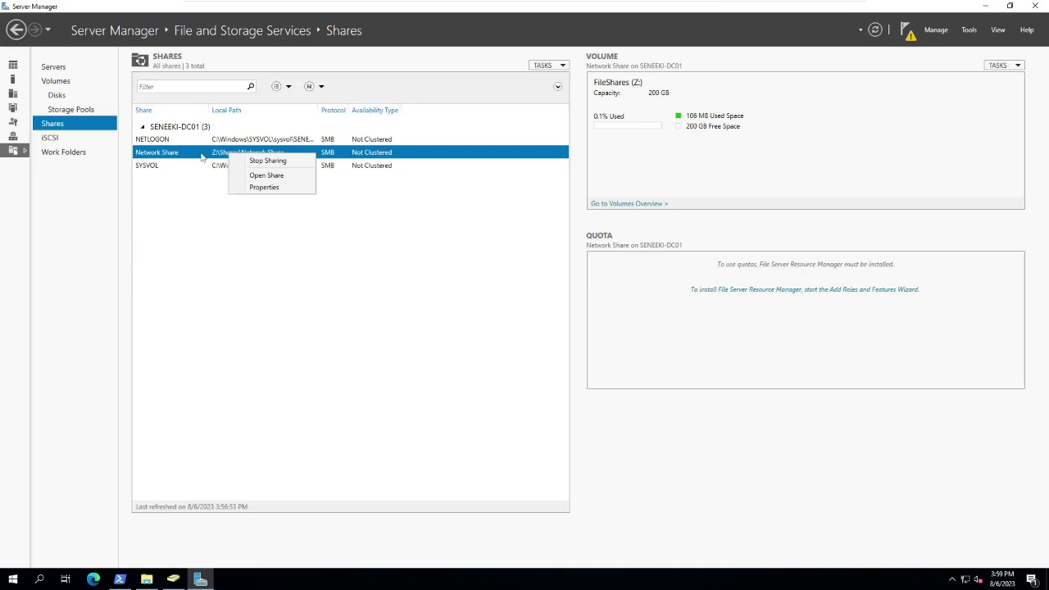
{"action": "right_click", "coordinate": [206, 208]}
{"action": "left_click", "coordinate": [243, 215]}
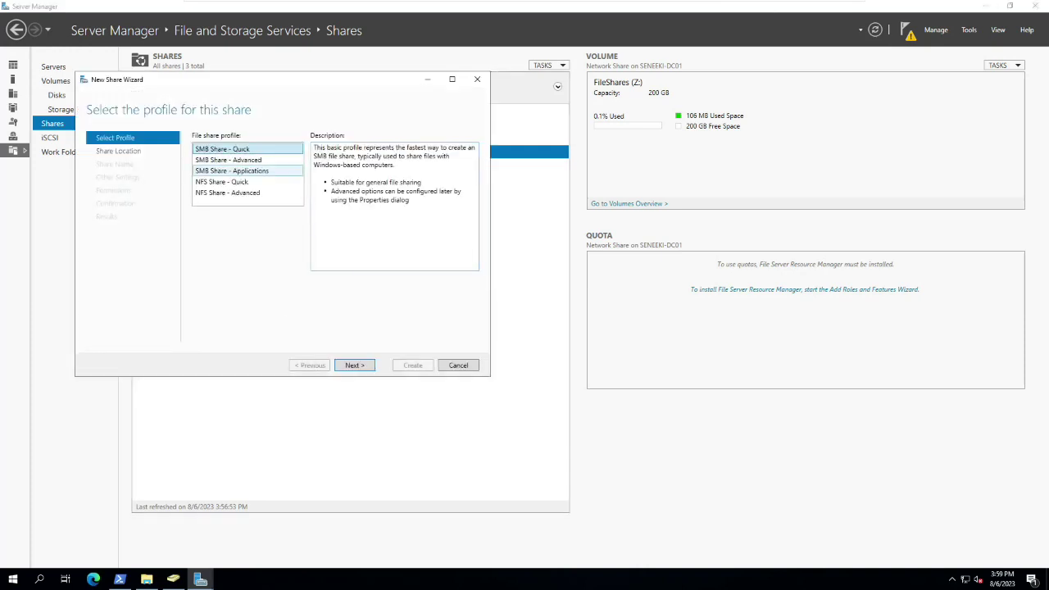
{"action": "left_click", "coordinate": [355, 368]}
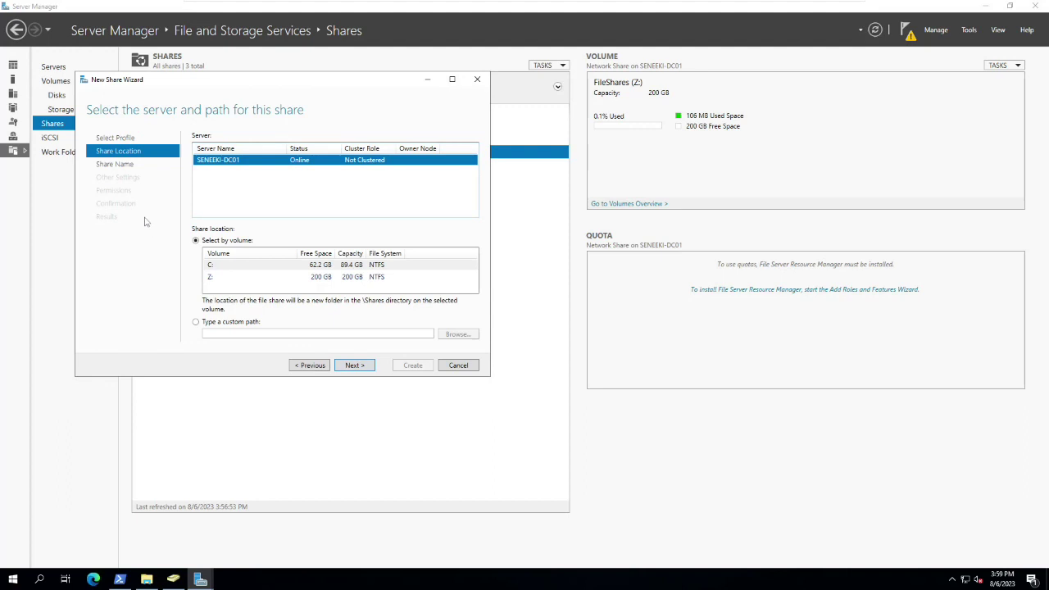
{"action": "left_click", "coordinate": [221, 278]}
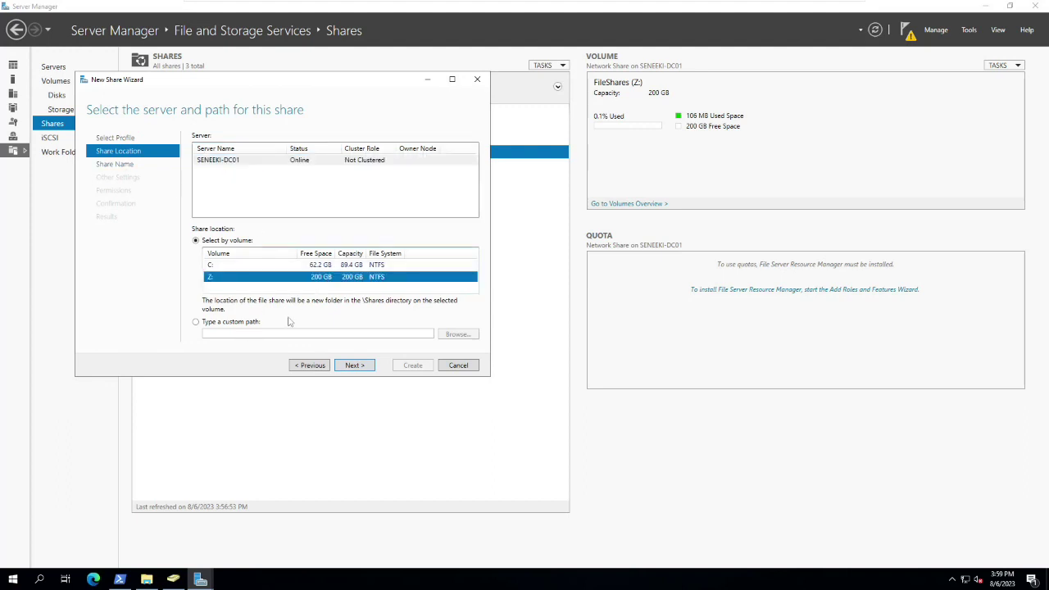
{"action": "left_click", "coordinate": [366, 367]}
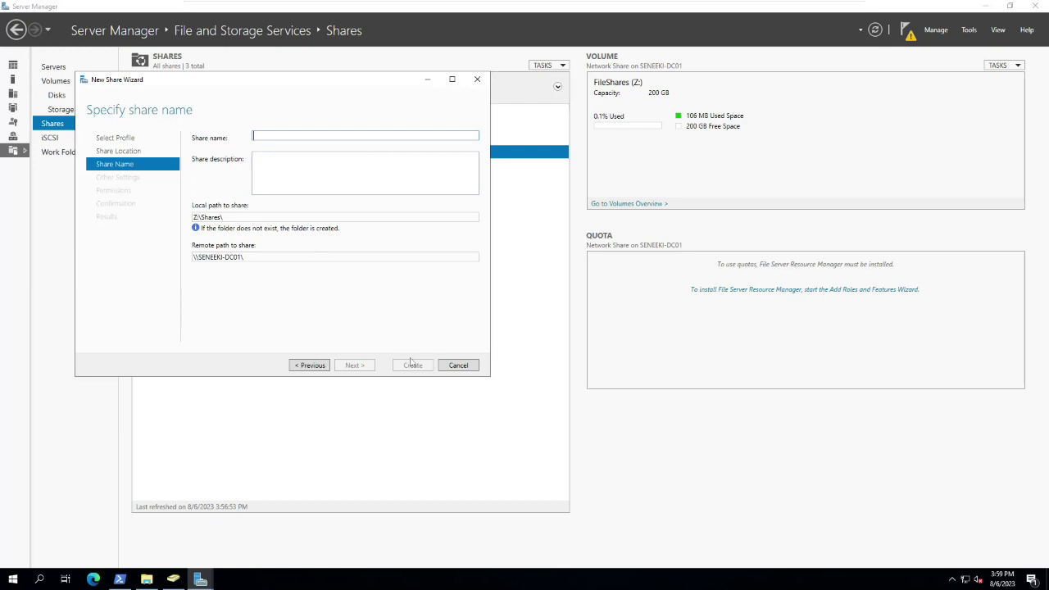
{"action": "left_click", "coordinate": [450, 367]}
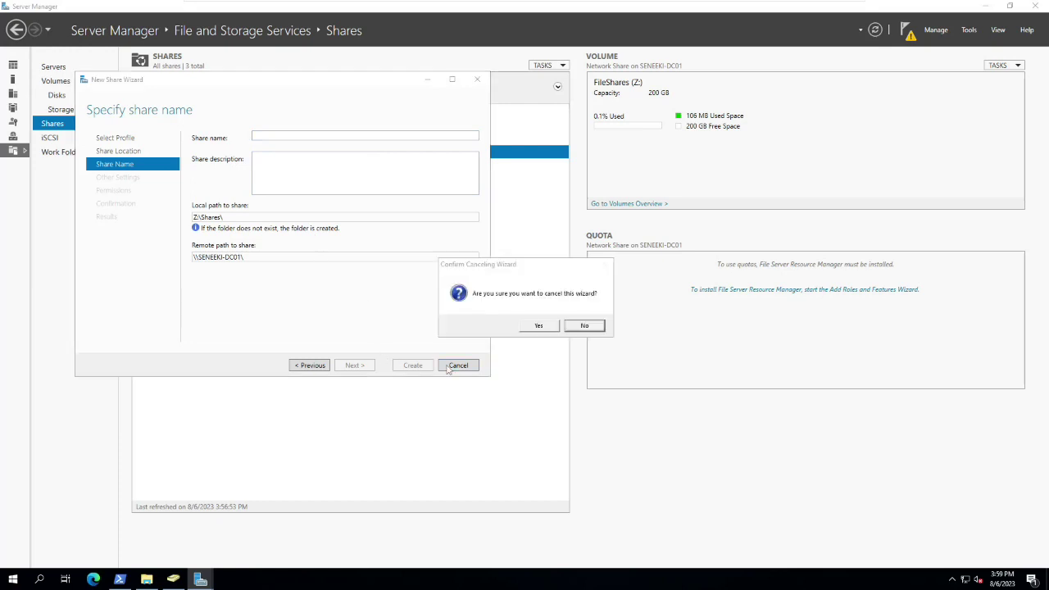
{"action": "left_click", "coordinate": [539, 326]}
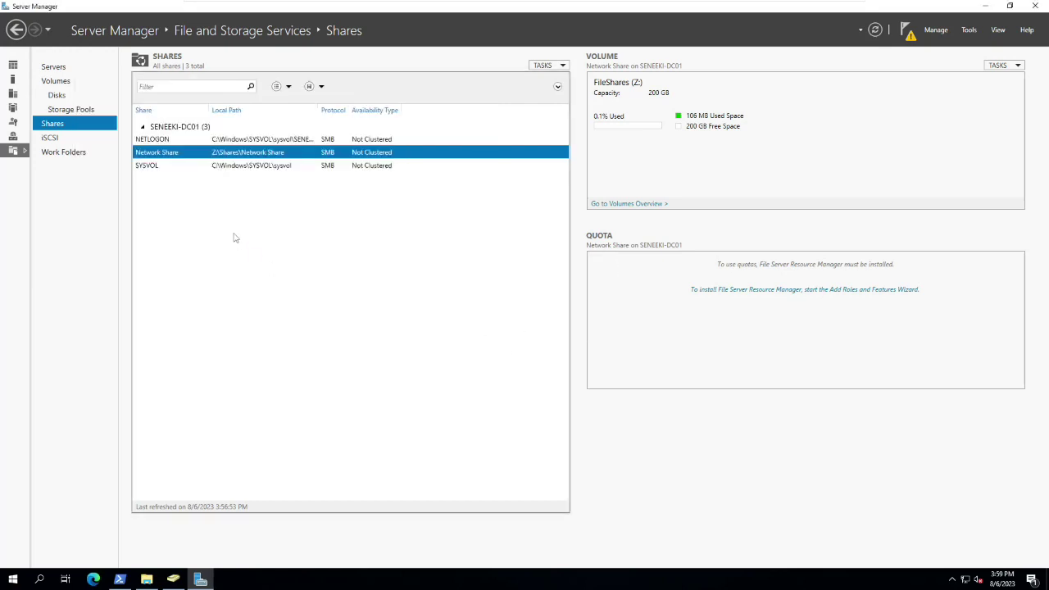
- Check Network Share's folder path in its share properties, and browse to Z:\Shares\Network Share in File Explorer
{"action": "right_click", "coordinate": [173, 161]}
{"action": "left_click", "coordinate": [219, 185]}
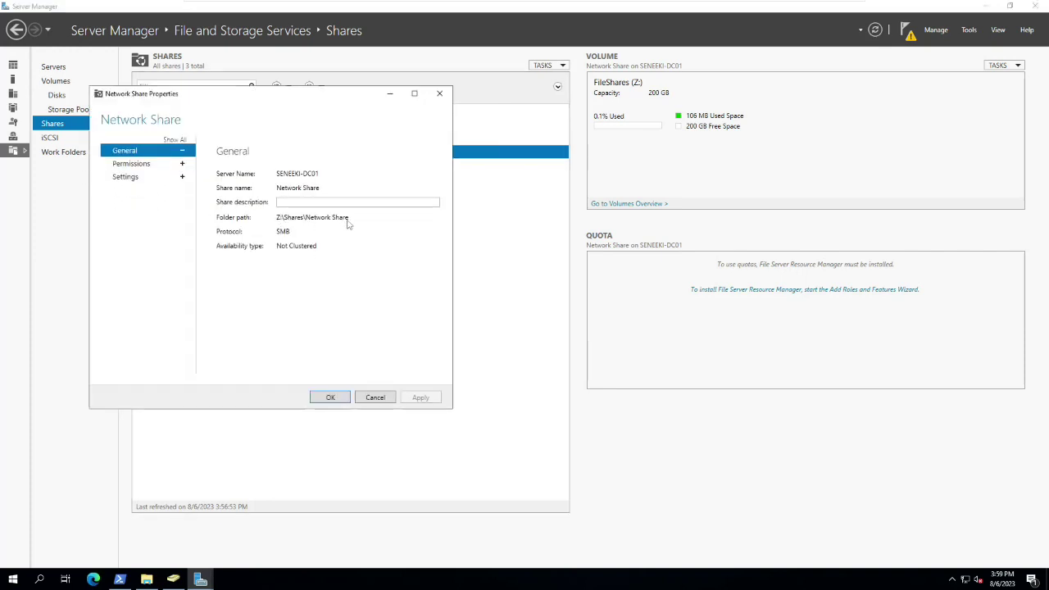
{"action": "left_click", "coordinate": [146, 580]}
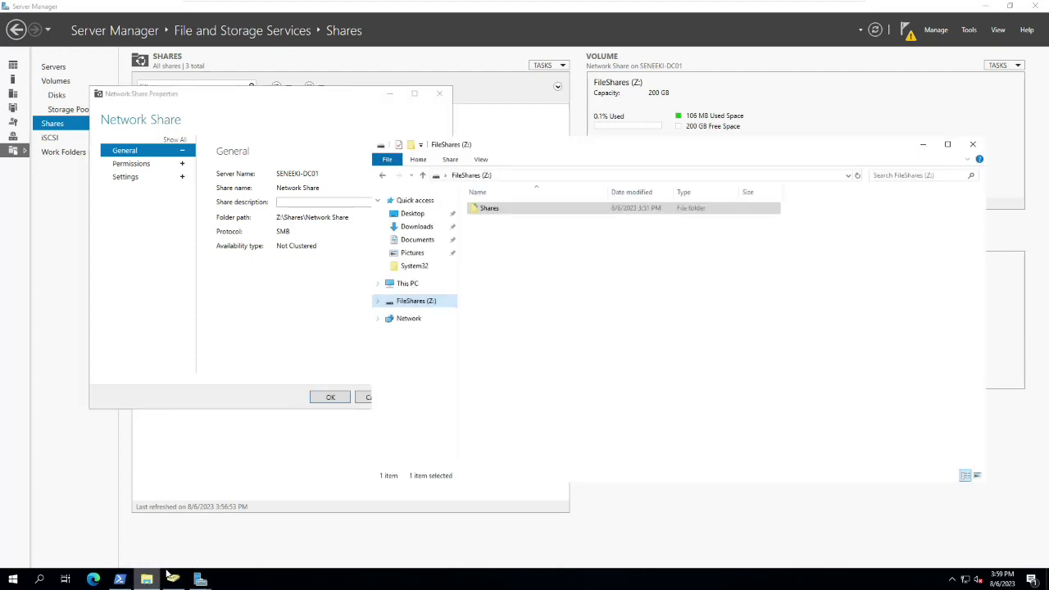
{"action": "left_click", "coordinate": [408, 284]}
{"action": "double_click", "coordinate": [768, 326]}
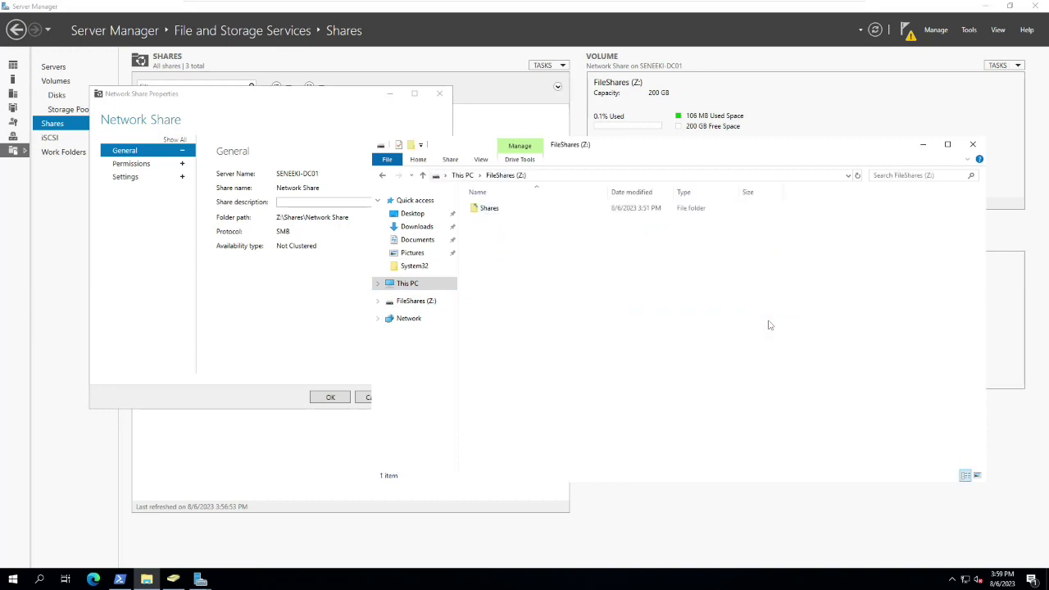
{"action": "left_click", "coordinate": [494, 211]}
{"action": "double_click", "coordinate": [493, 210]}
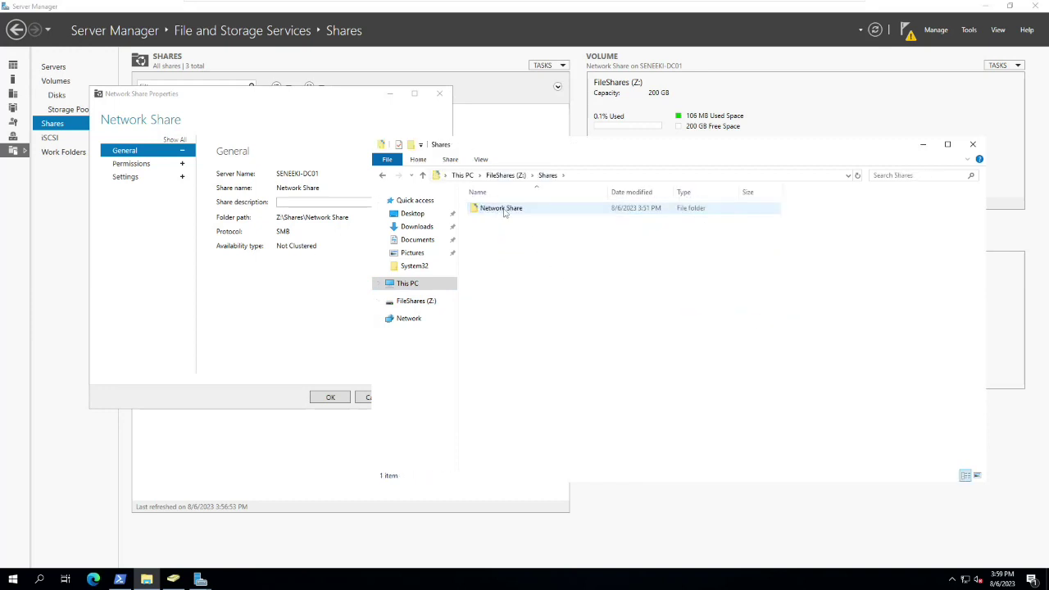
{"action": "double_click", "coordinate": [505, 211]}
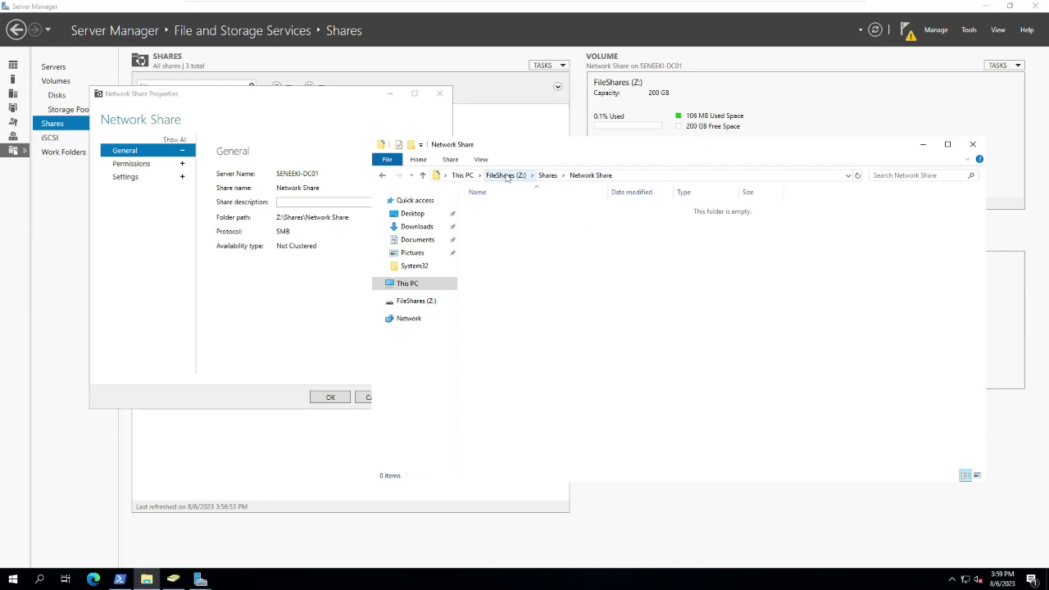
- Return to the root of the FileShares (Z:) drive and dismiss the Network Share properties without changes
{"action": "left_click", "coordinate": [521, 176]}
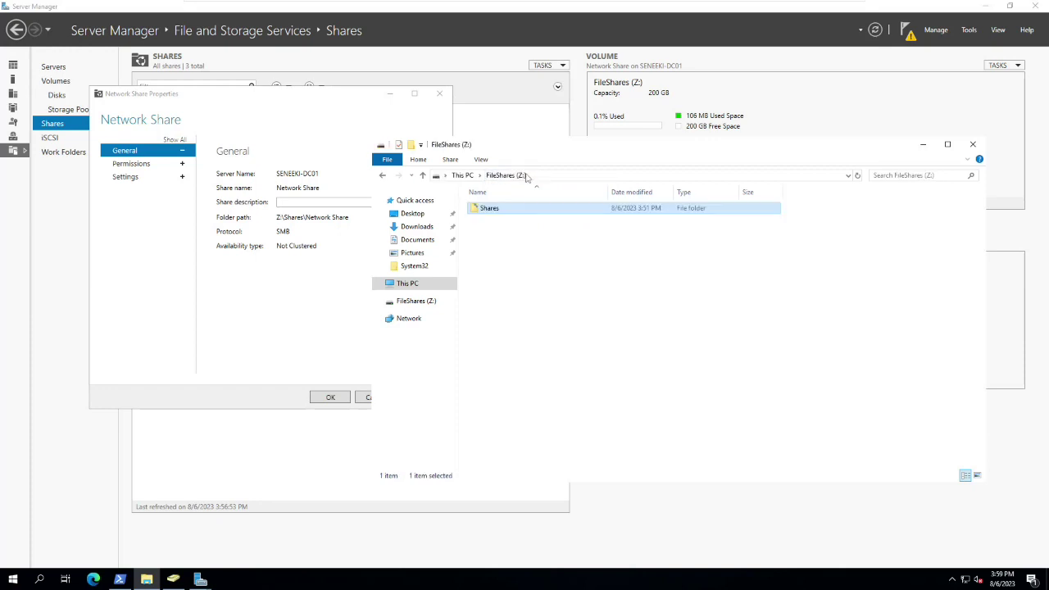
{"action": "left_click", "coordinate": [287, 313]}
{"action": "left_click", "coordinate": [375, 398]}
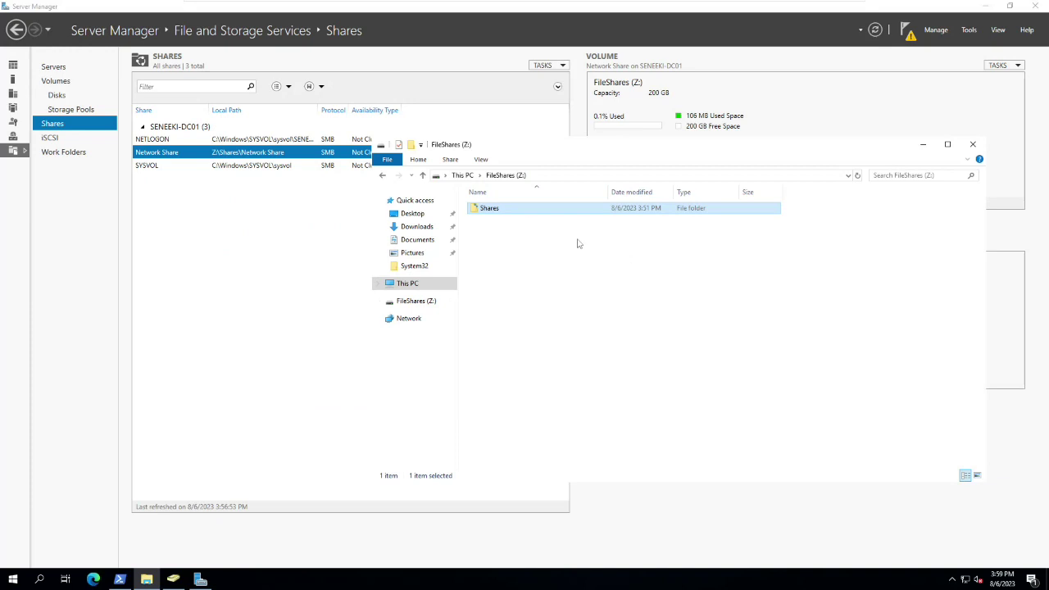
- Inspect the security permissions of the Network Share folder inside Shares for the Administrators and Users groups
{"action": "left_click", "coordinate": [489, 207]}
{"action": "left_click", "coordinate": [515, 228]}
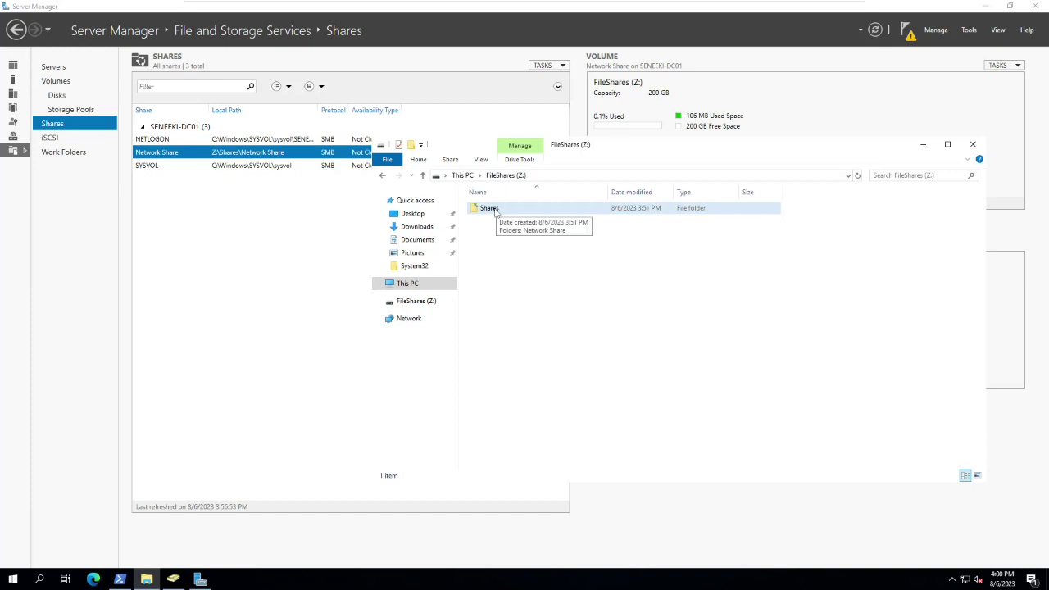
{"action": "double_click", "coordinate": [489, 208]}
{"action": "right_click", "coordinate": [496, 209]}
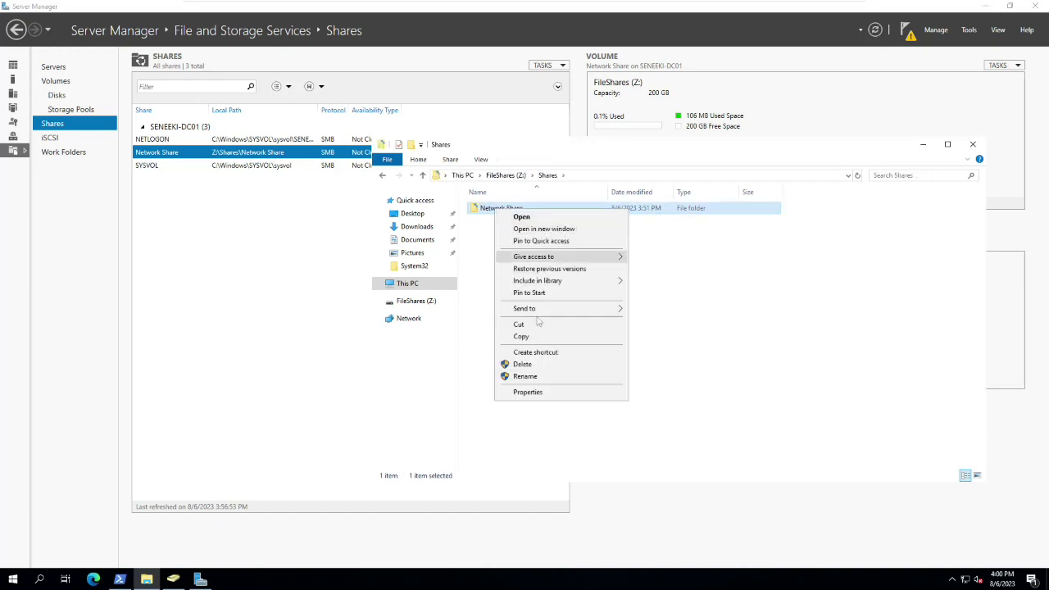
{"action": "left_click", "coordinate": [559, 391]}
{"action": "left_click", "coordinate": [571, 237]}
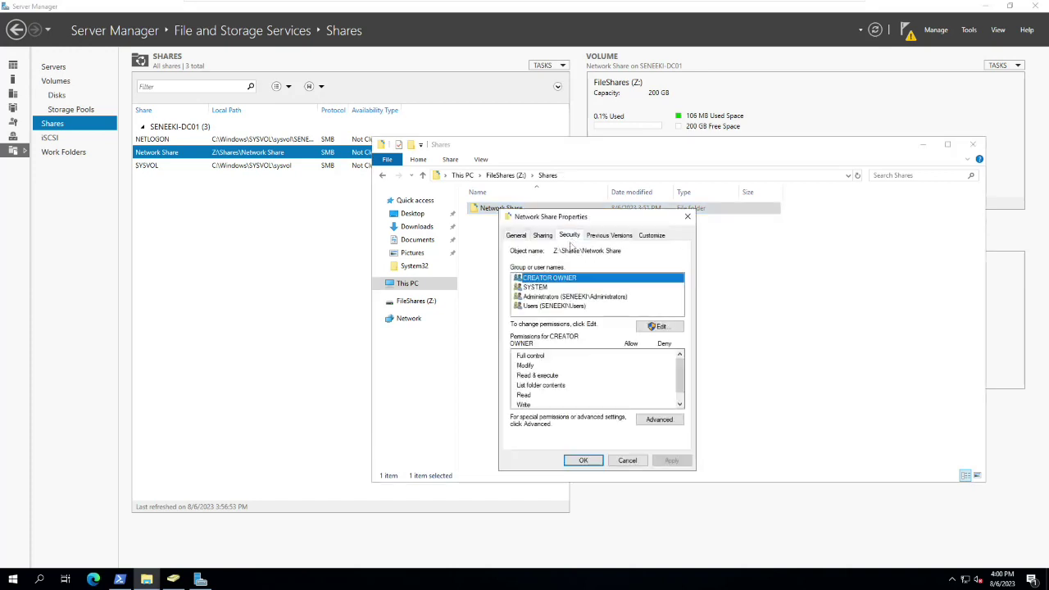
{"action": "left_click", "coordinate": [555, 296]}
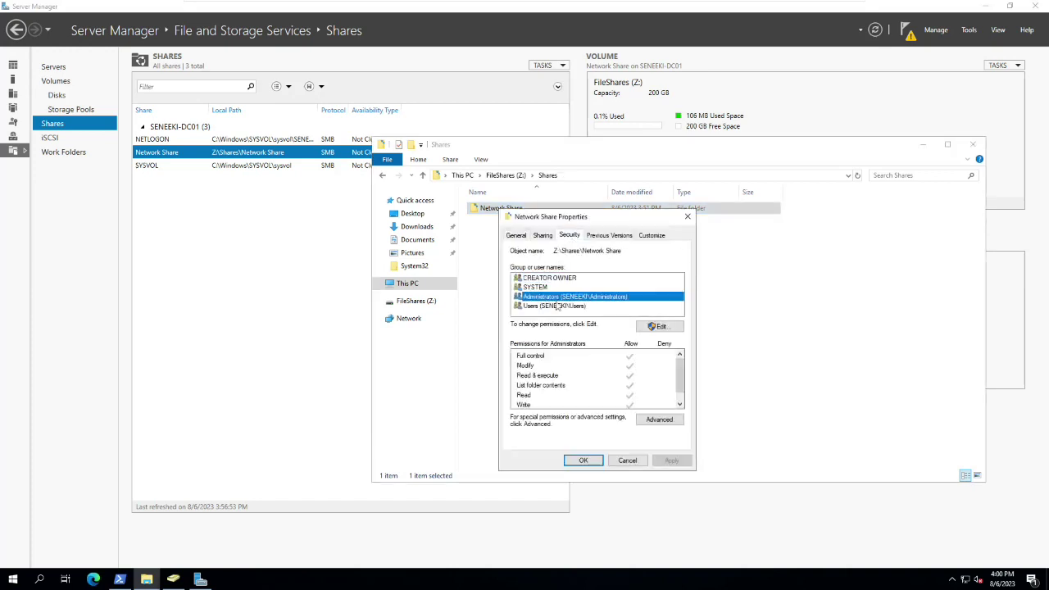
{"action": "left_click", "coordinate": [566, 306]}
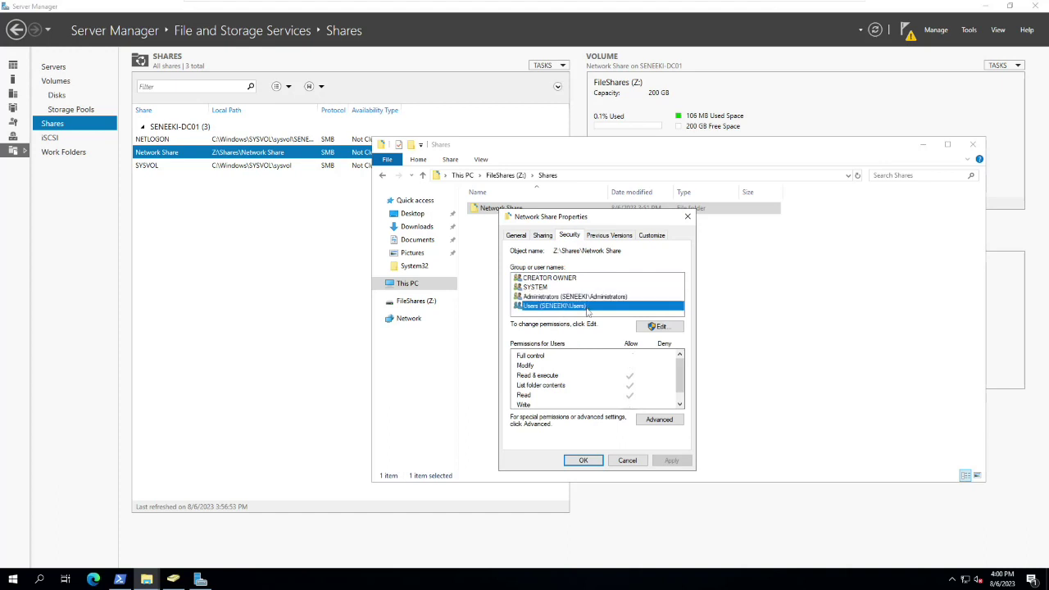
- Try to remove the Users group from the Network Share folder's permissions, and close the folder's properties
{"action": "left_click", "coordinate": [649, 328]}
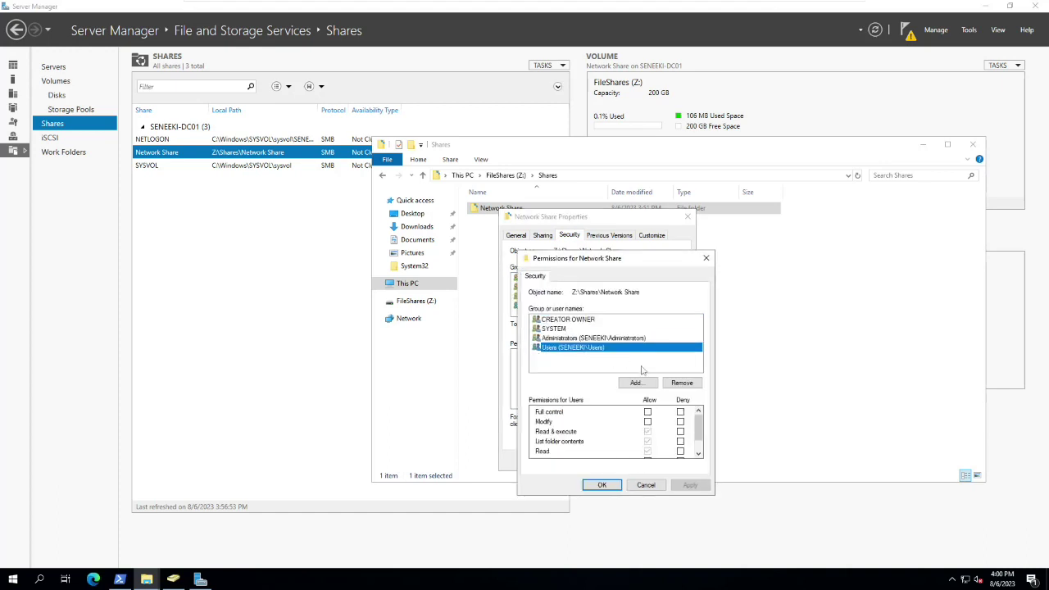
{"action": "left_click", "coordinate": [682, 382]}
{"action": "left_click", "coordinate": [611, 338]}
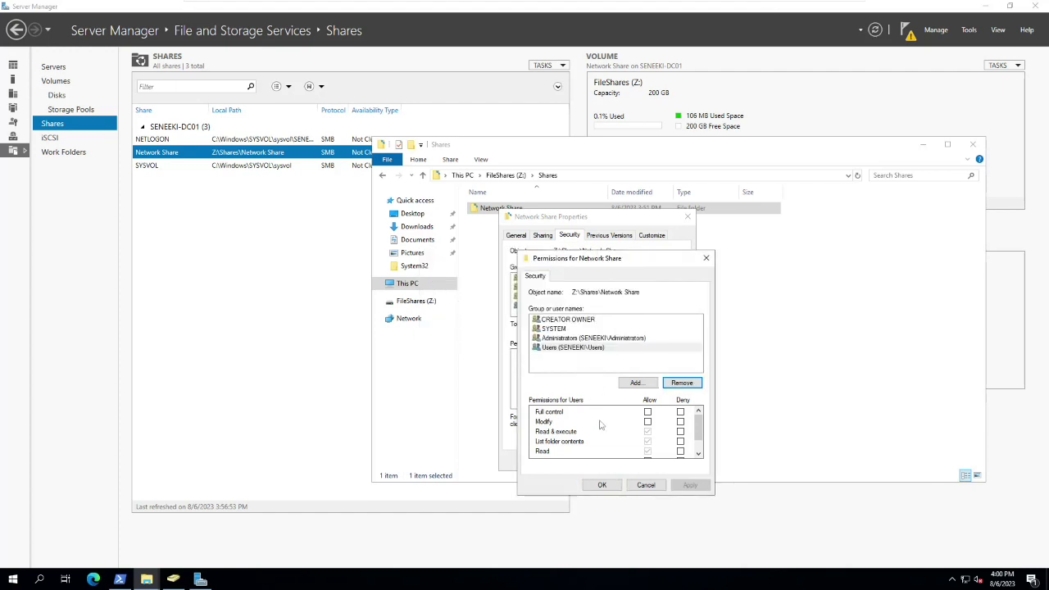
{"action": "left_click", "coordinate": [648, 338]}
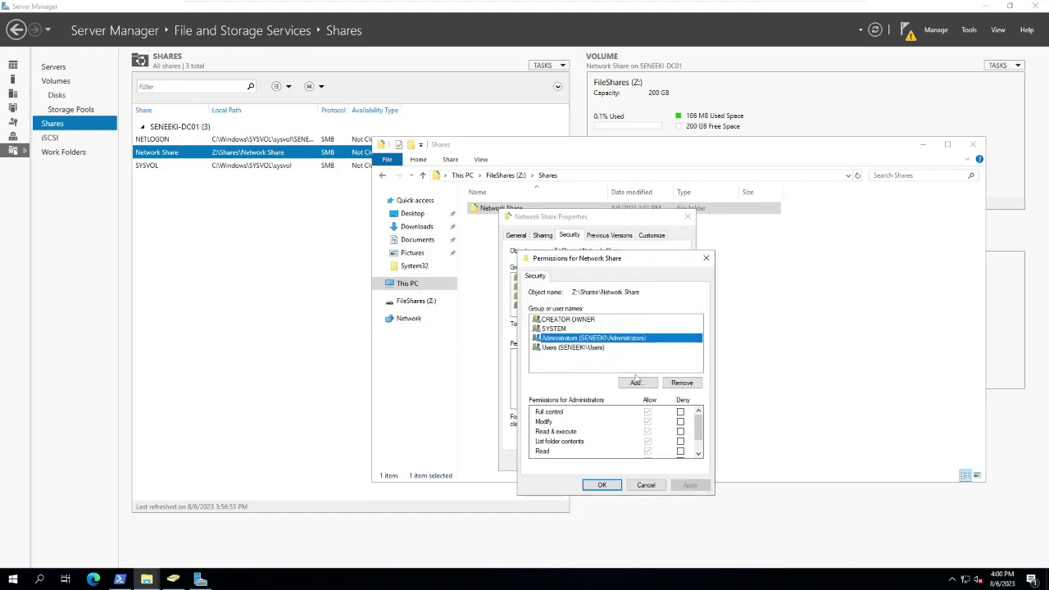
{"action": "left_click", "coordinate": [594, 348]}
{"action": "left_click", "coordinate": [677, 383]}
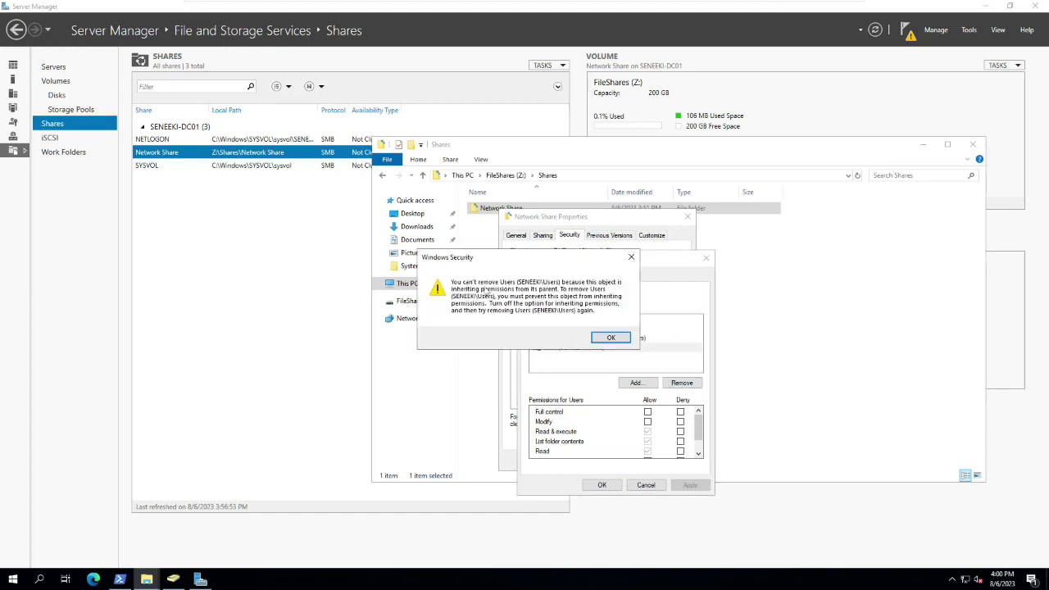
{"action": "left_click", "coordinate": [615, 339]}
{"action": "left_click", "coordinate": [656, 485]}
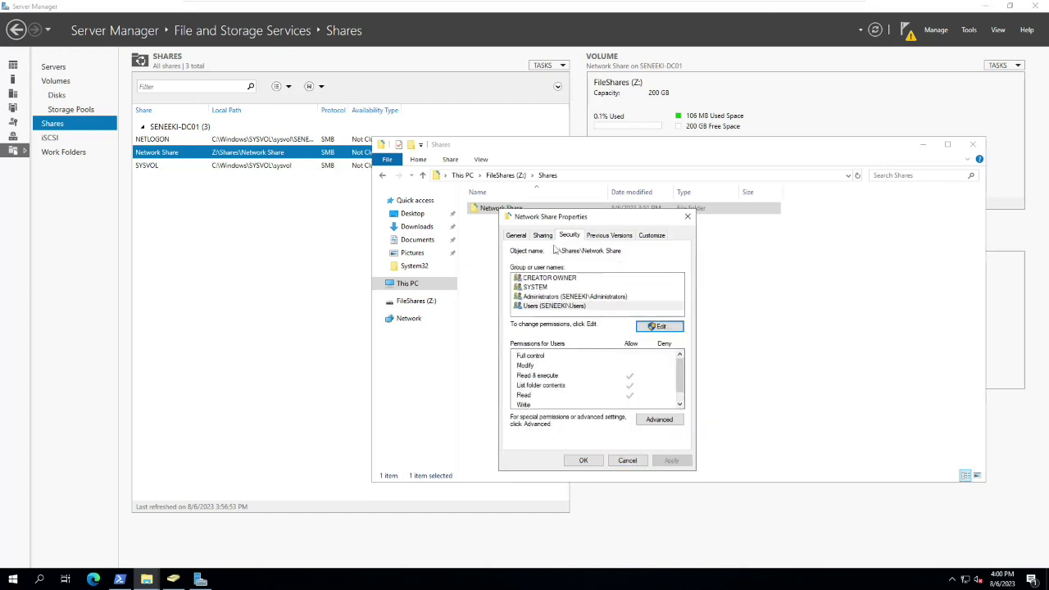
{"action": "left_click", "coordinate": [627, 460]}
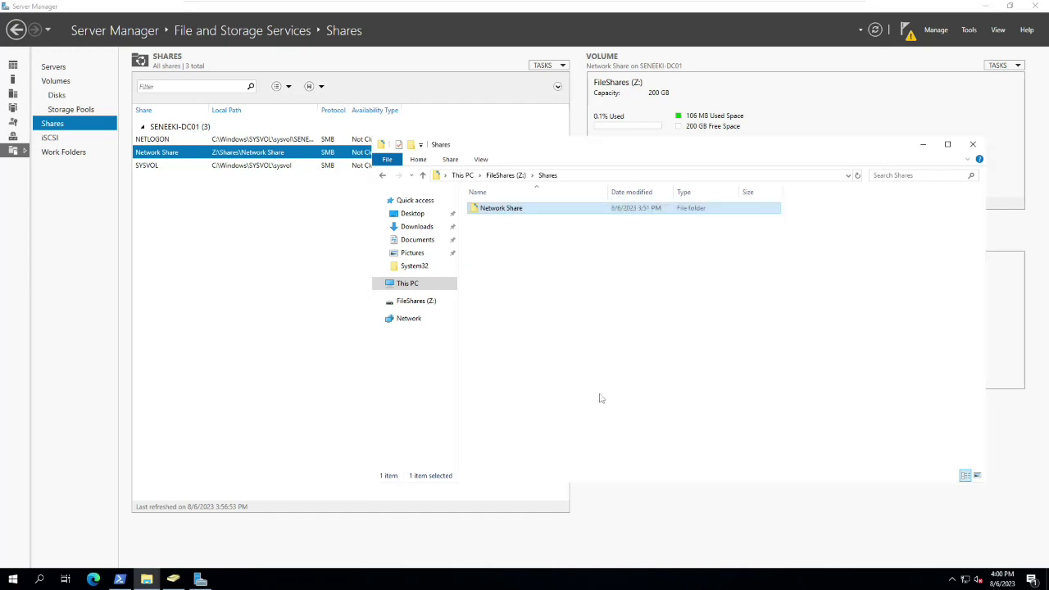
- Inspect the security permissions of the parent Shares folder on the Z: drive for Administrators and Users
{"action": "left_click", "coordinate": [505, 174]}
{"action": "right_click", "coordinate": [493, 211]}
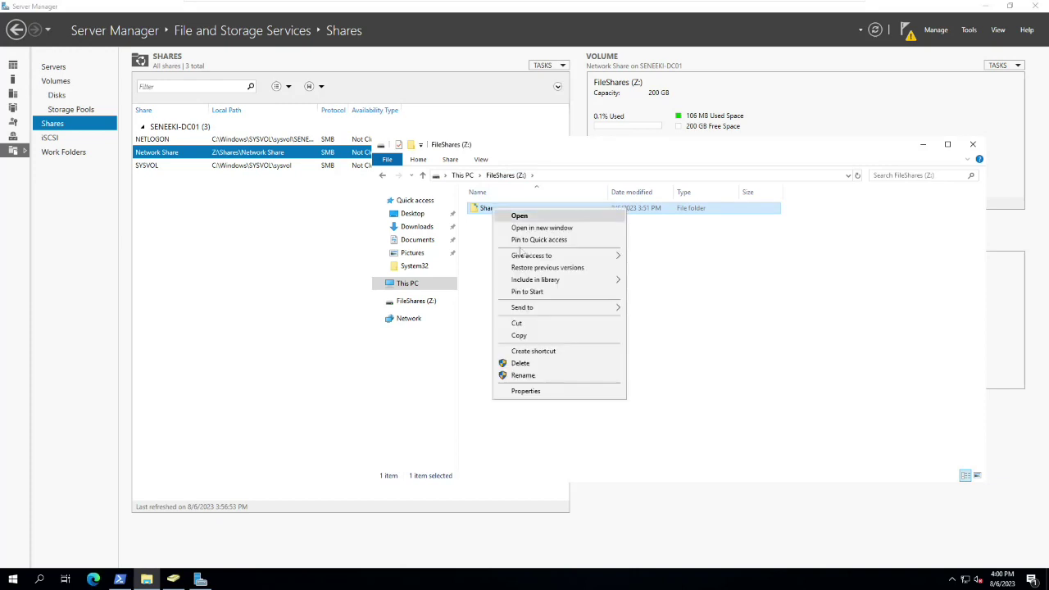
{"action": "left_click", "coordinate": [549, 395]}
{"action": "left_click", "coordinate": [567, 234]}
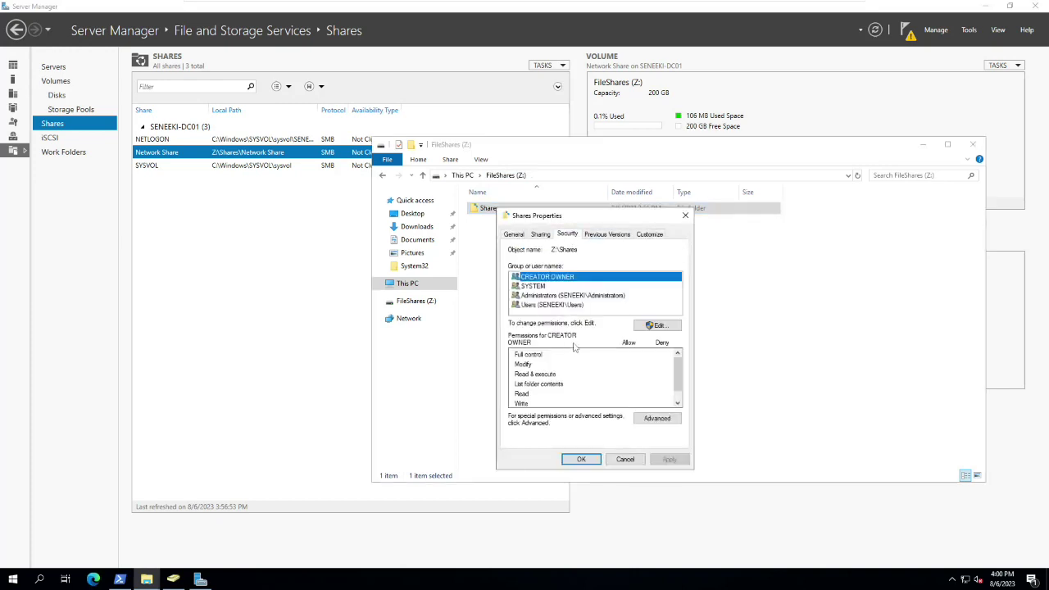
{"action": "left_click", "coordinate": [556, 296]}
{"action": "left_click", "coordinate": [555, 305]}
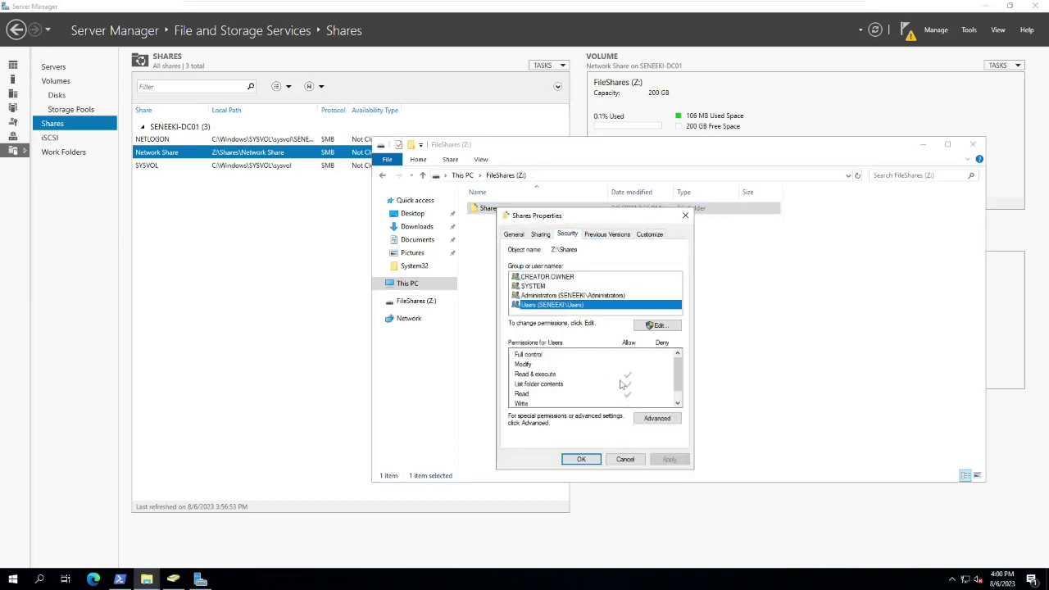
- Try to remove the Users group from the Shares folder's permissions, and close the folder's properties
{"action": "left_click", "coordinate": [660, 326]}
{"action": "left_click", "coordinate": [583, 348]}
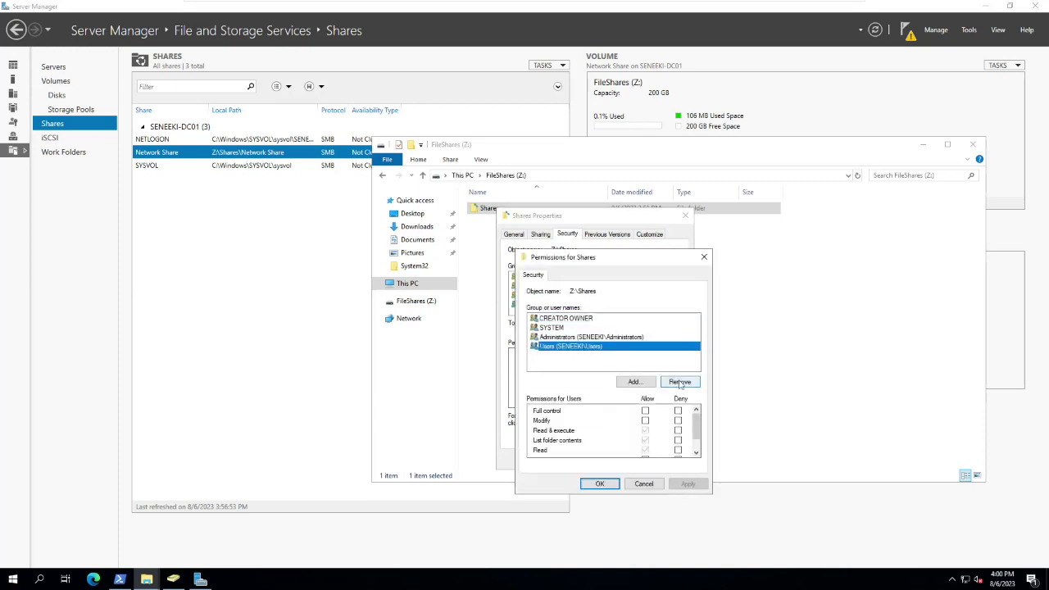
{"action": "left_click", "coordinate": [679, 382]}
{"action": "left_click", "coordinate": [610, 339]}
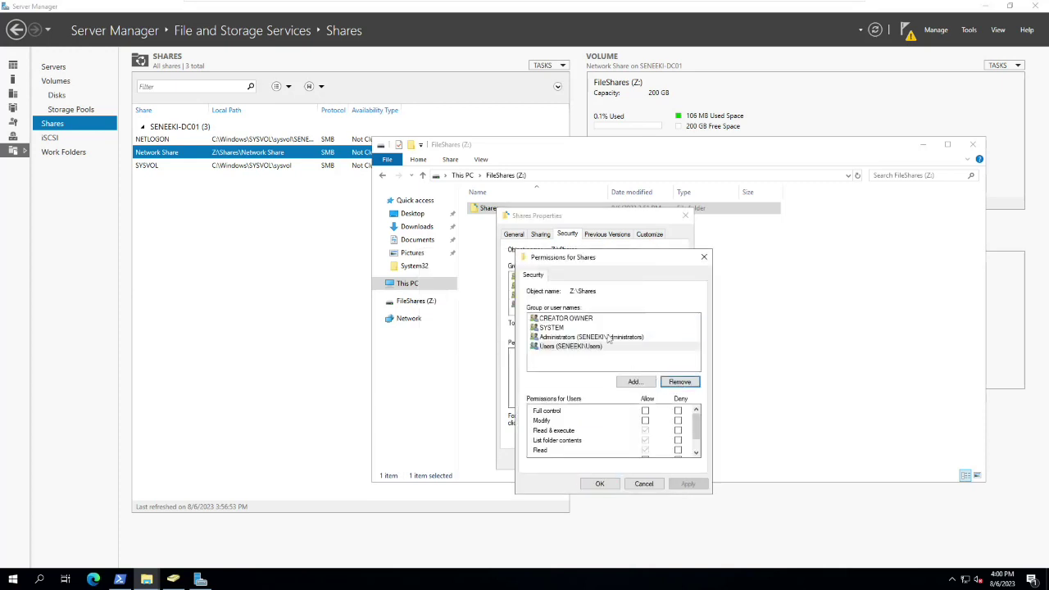
{"action": "left_click", "coordinate": [638, 484]}
{"action": "left_click", "coordinate": [625, 459]}
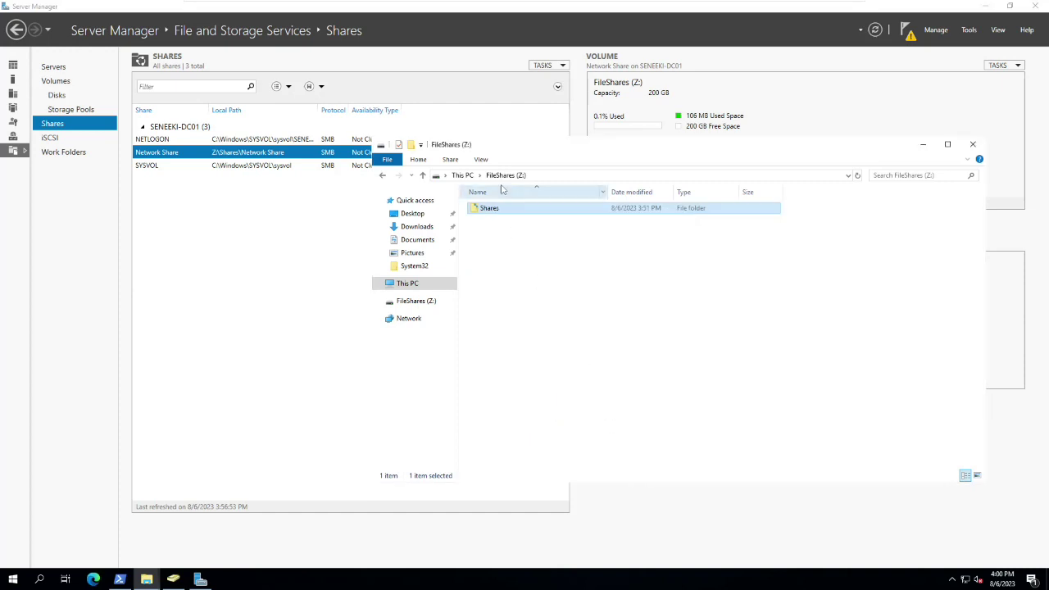
- Change the owner of the Z:\Shares folder to SYSTEM, replacing the owner on subcontainers and objects as well
{"action": "double_click", "coordinate": [495, 211]}
{"action": "left_click", "coordinate": [505, 176]}
{"action": "right_click", "coordinate": [496, 208]}
{"action": "left_click", "coordinate": [532, 392]}
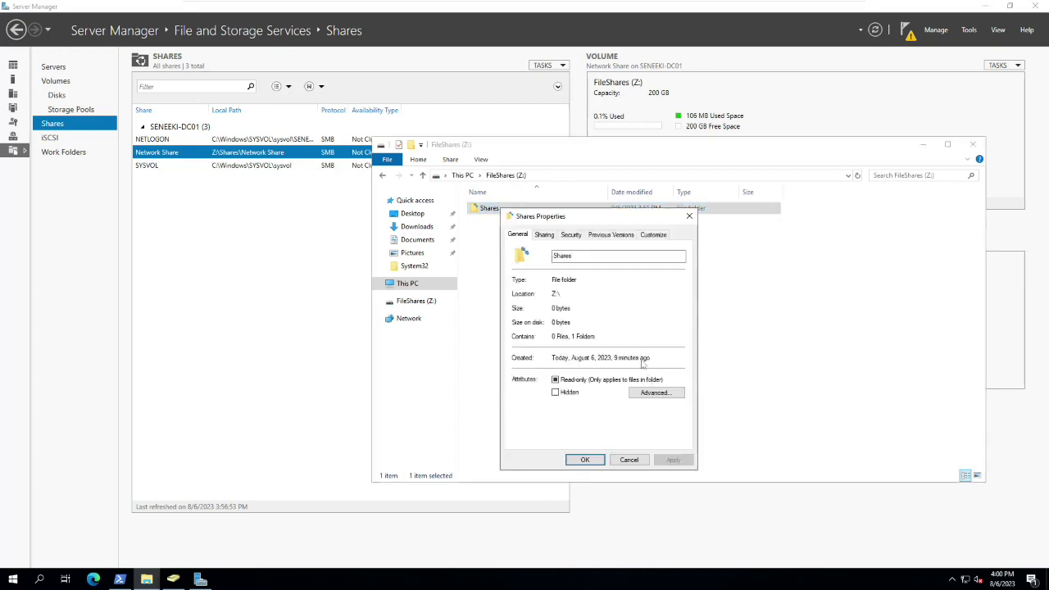
{"action": "left_click", "coordinate": [570, 234]}
{"action": "left_click", "coordinate": [662, 420]}
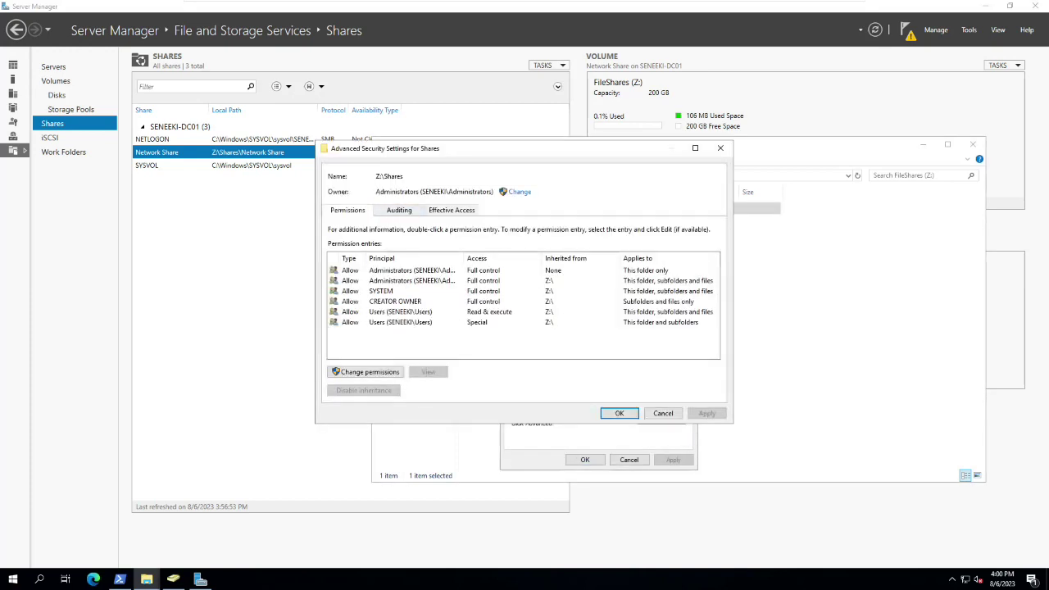
{"action": "left_click", "coordinate": [519, 192]}
{"action": "type", "text": "s"}
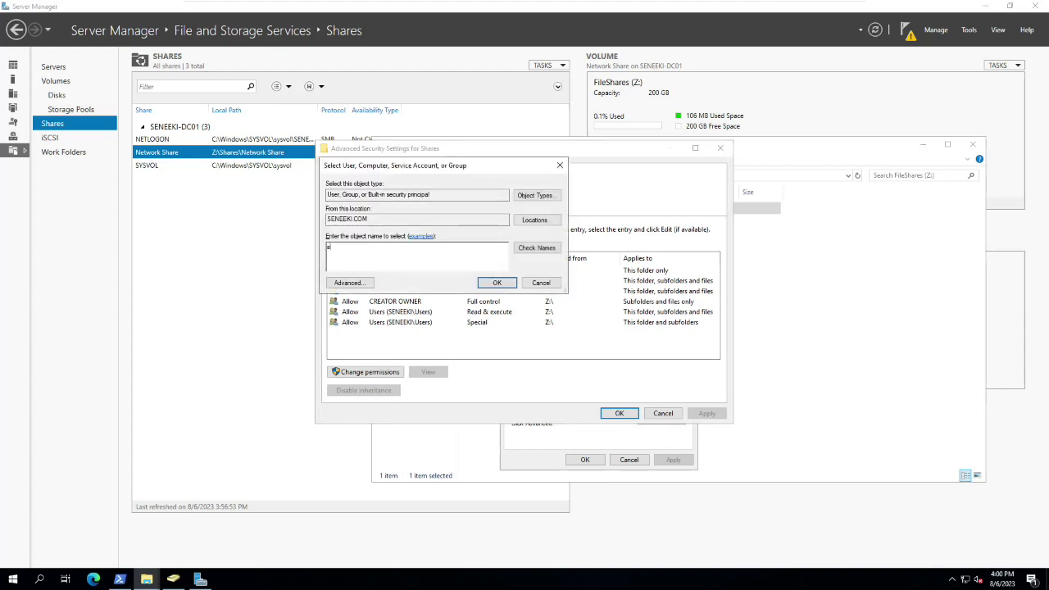
{"action": "type", "text": "ys"}
{"action": "left_click", "coordinate": [537, 247]}
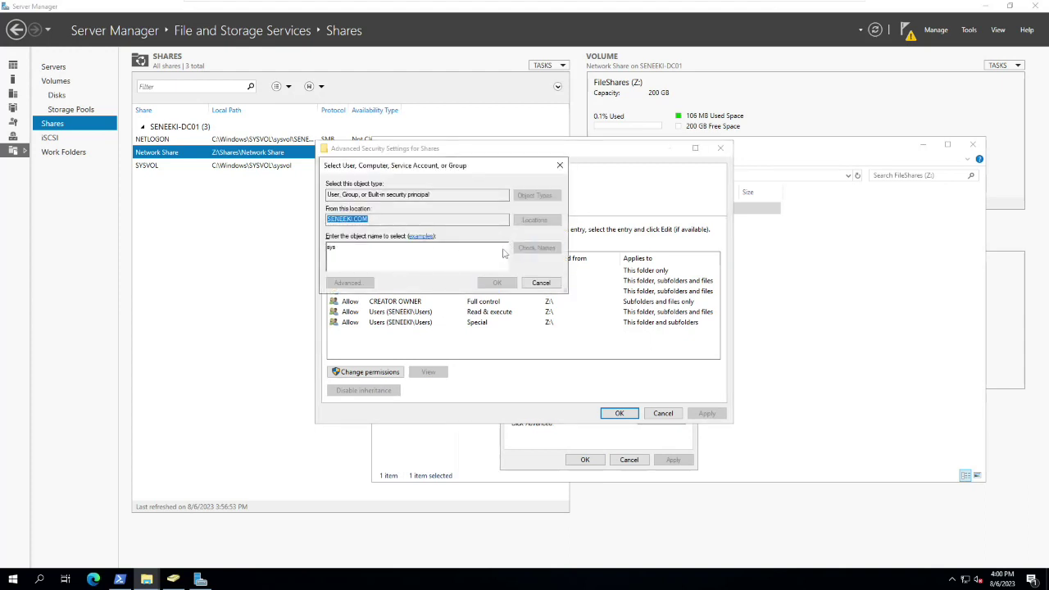
{"action": "double_click", "coordinate": [365, 255]}
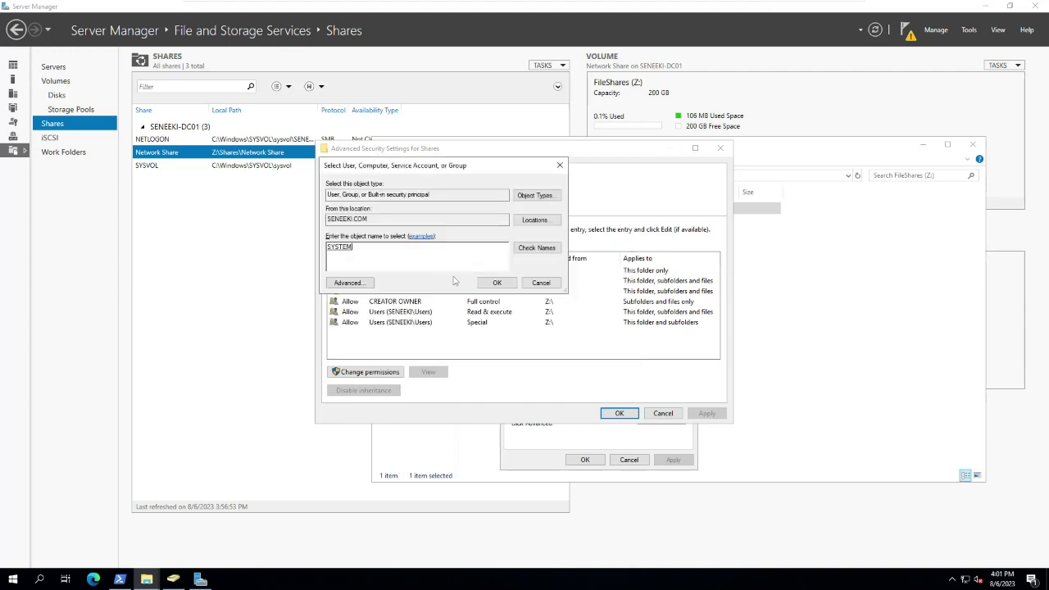
{"action": "left_click", "coordinate": [498, 285]}
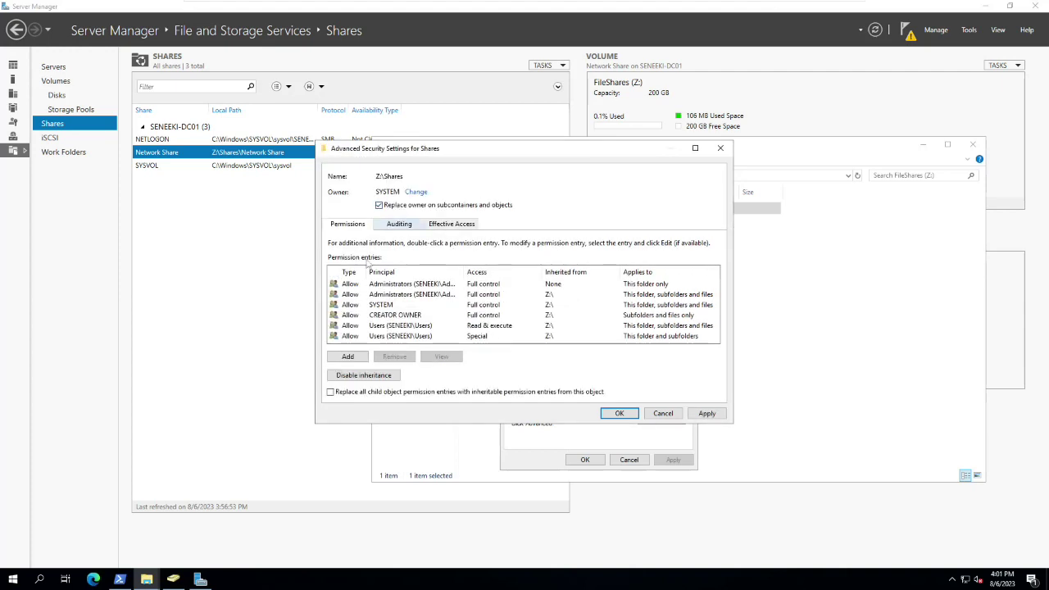
- Disable inheritance on the Shares folder, converting the inherited permissions into explicit permissions, and apply the settings
{"action": "left_click", "coordinate": [373, 377]}
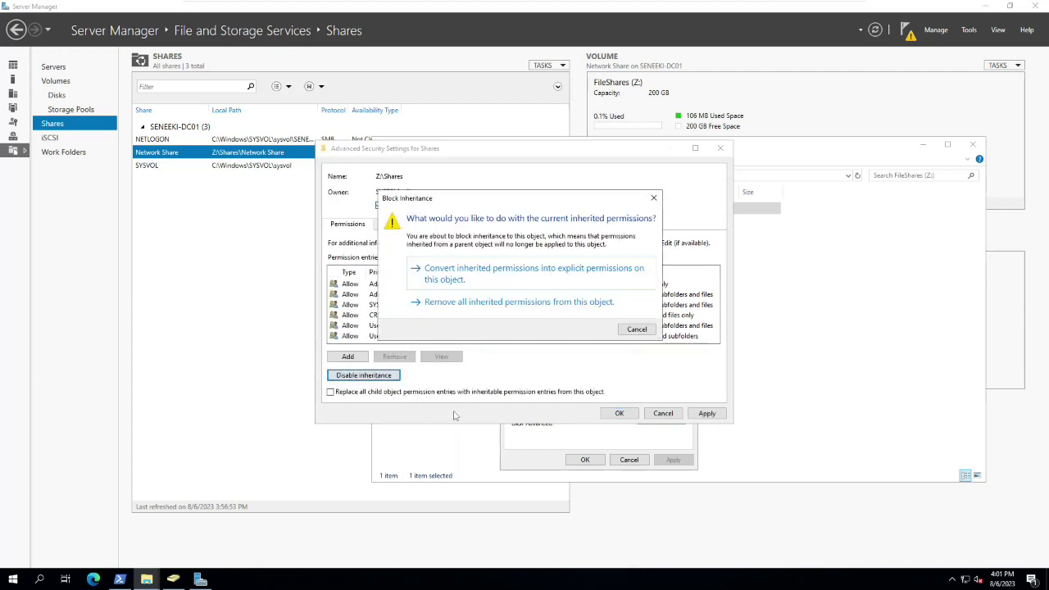
{"action": "left_click", "coordinate": [478, 283]}
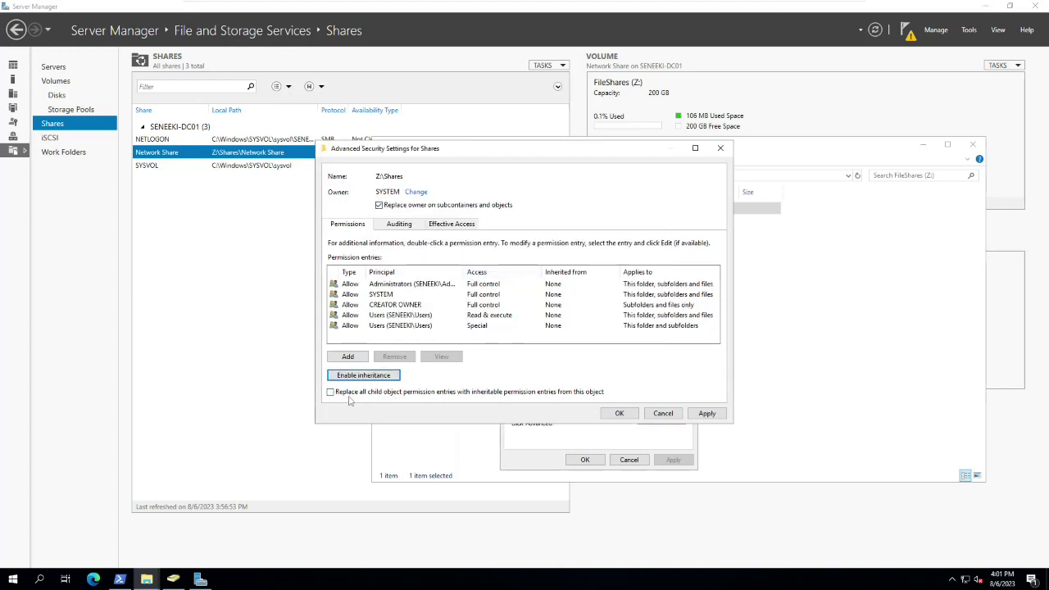
{"action": "left_click", "coordinate": [619, 413]}
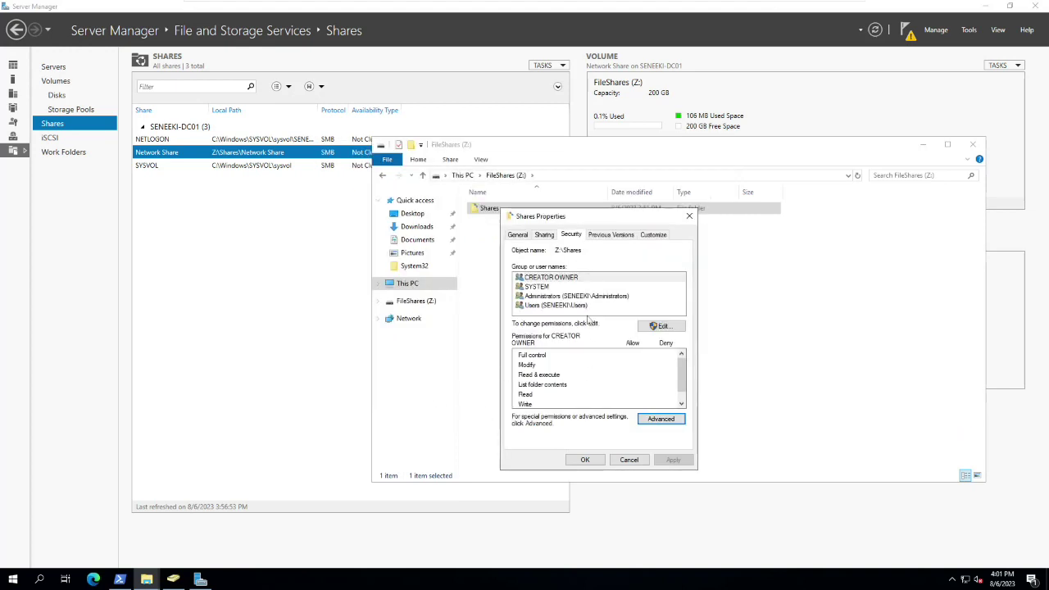
- Remove both Users permission entries, Read & execute and Special, from the Shares folder's advanced security settings and apply
{"action": "left_click", "coordinate": [640, 416]}
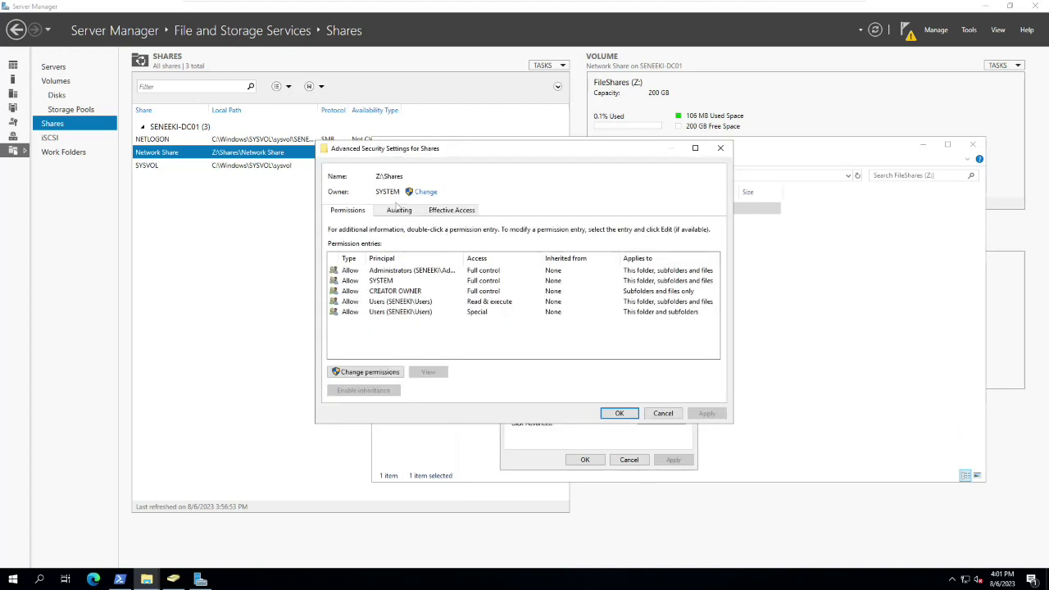
{"action": "left_click", "coordinate": [394, 312]}
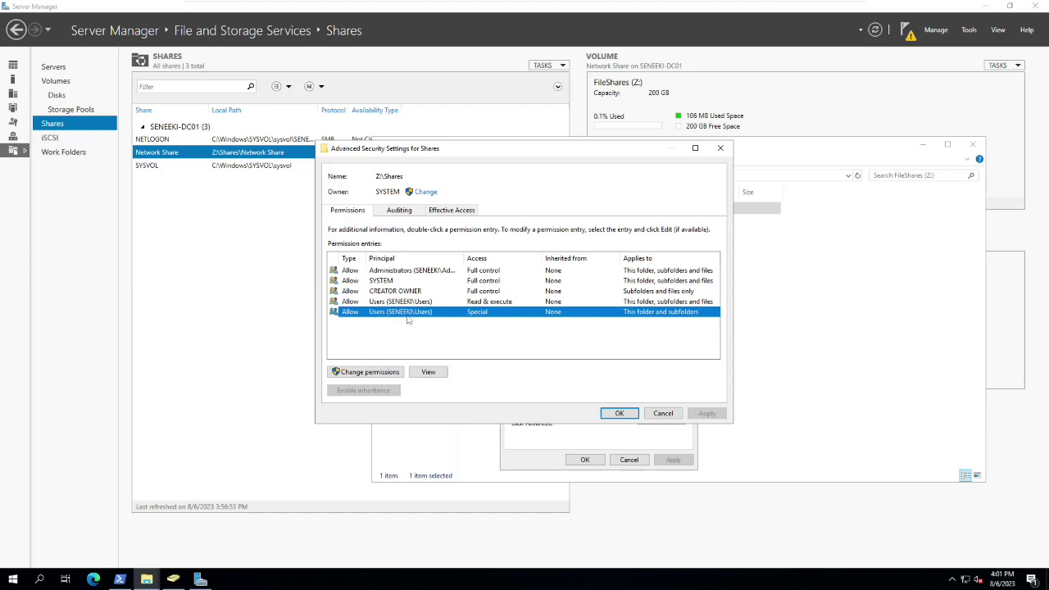
{"action": "left_click", "coordinate": [373, 372]}
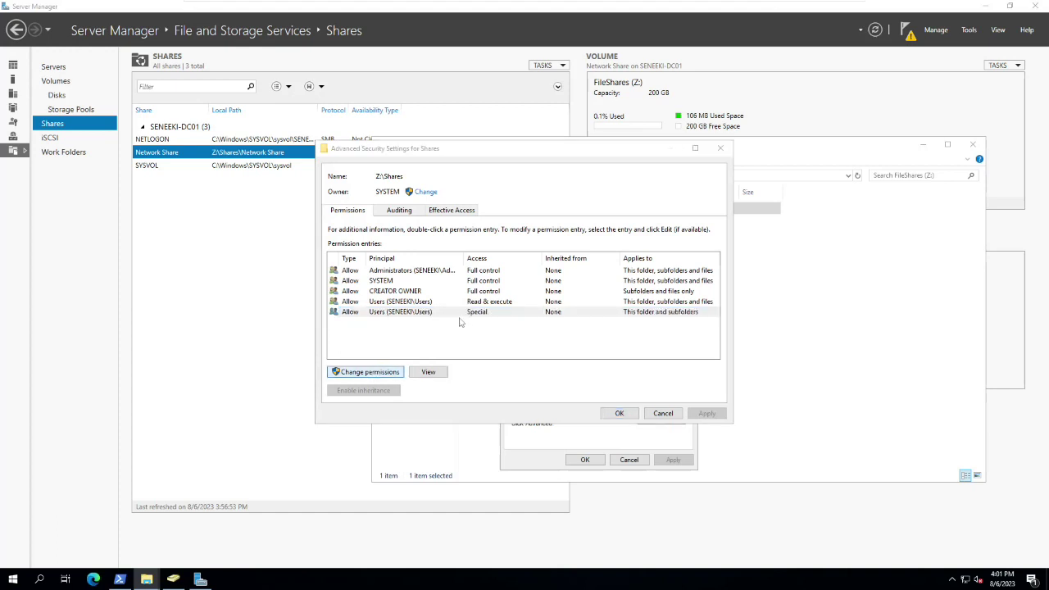
{"action": "left_click", "coordinate": [395, 314]}
{"action": "left_click", "coordinate": [397, 303]}
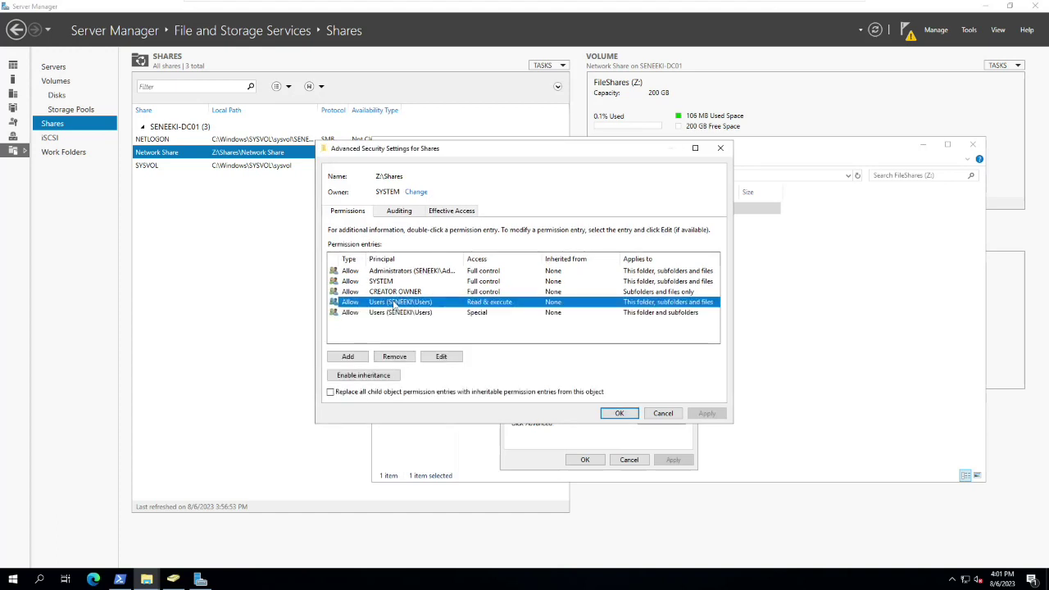
{"action": "left_click", "coordinate": [394, 357]}
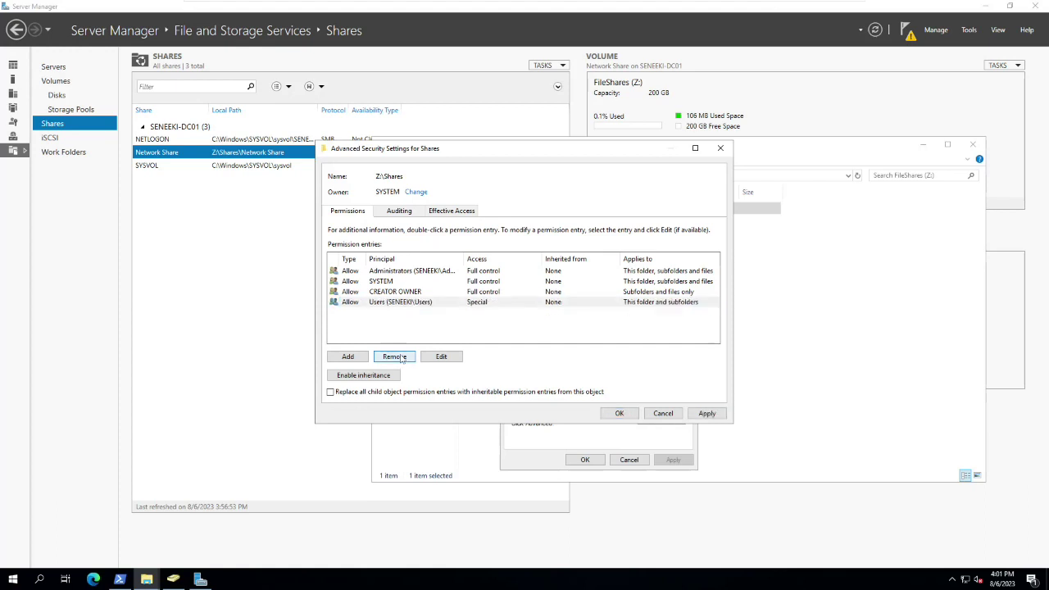
{"action": "left_click", "coordinate": [397, 304]}
{"action": "left_click", "coordinate": [399, 358]}
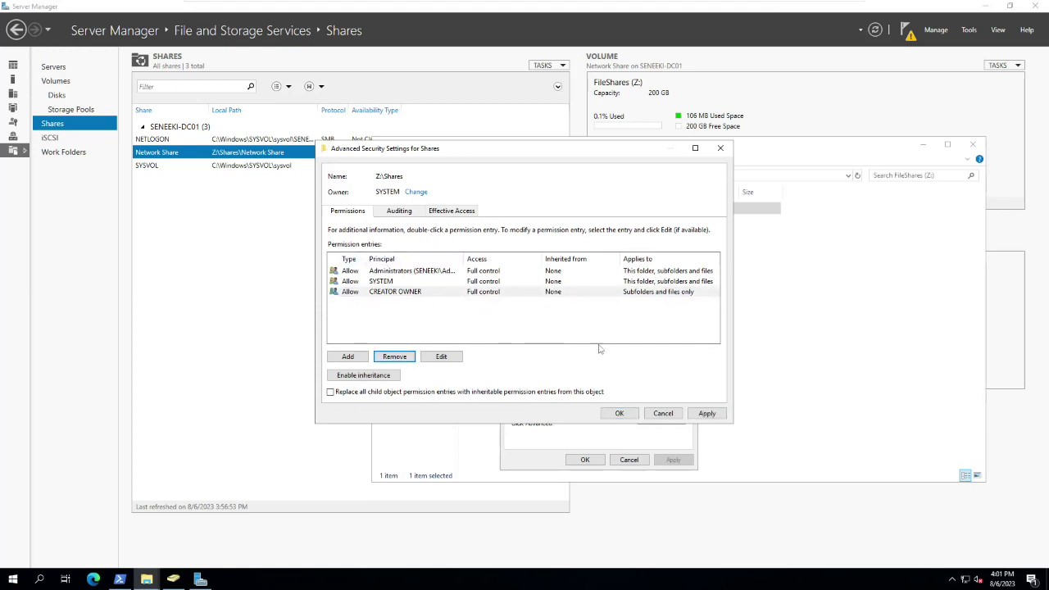
{"action": "left_click", "coordinate": [620, 413]}
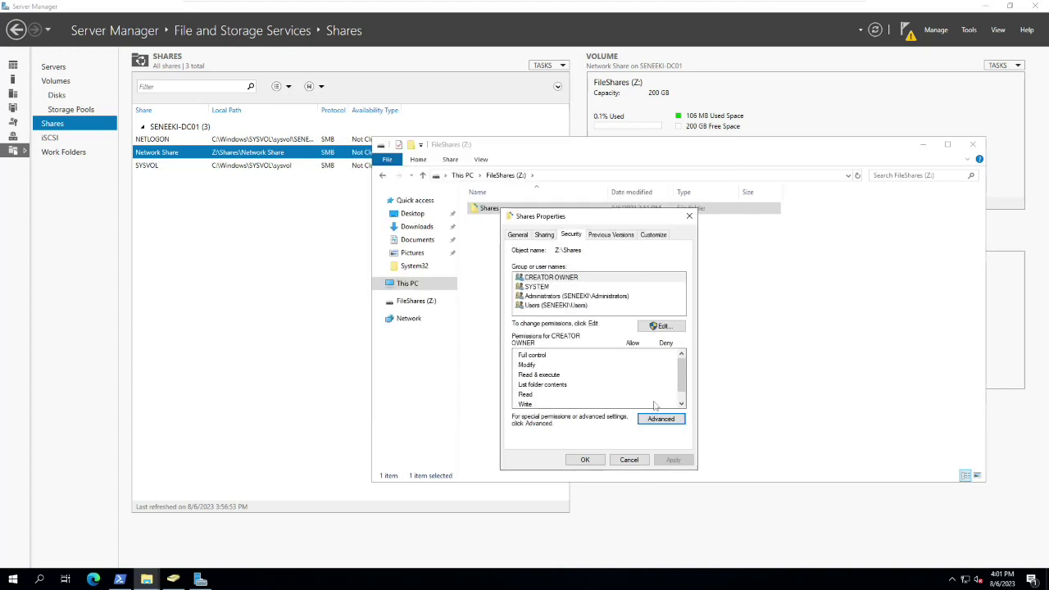
- Reopen the Shares folder's properties and load its advanced permission entries with administrative permissions
{"action": "left_click", "coordinate": [578, 306]}
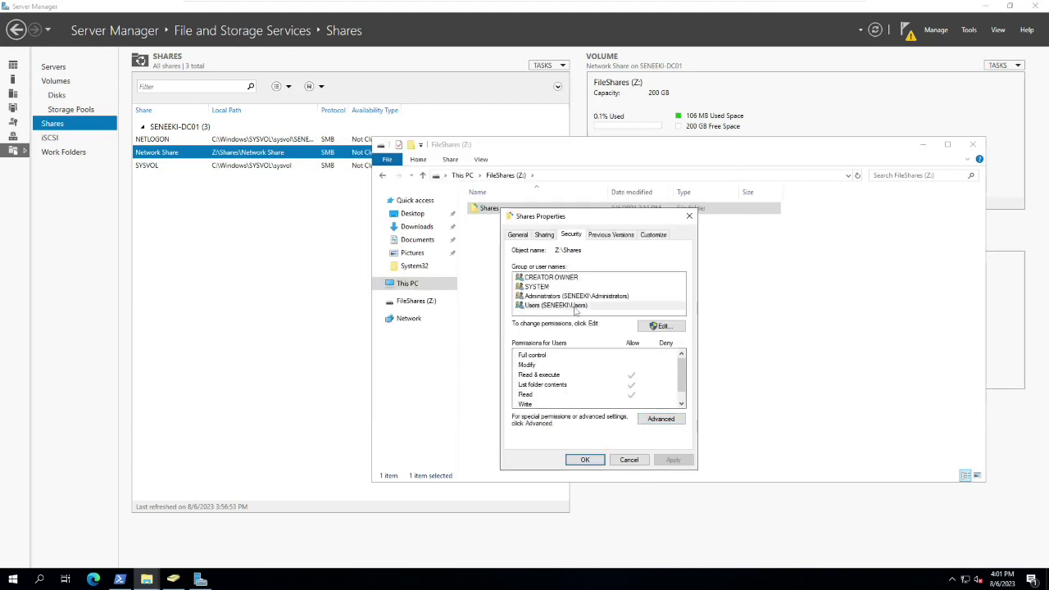
{"action": "left_click", "coordinate": [585, 460]}
{"action": "right_click", "coordinate": [494, 212]}
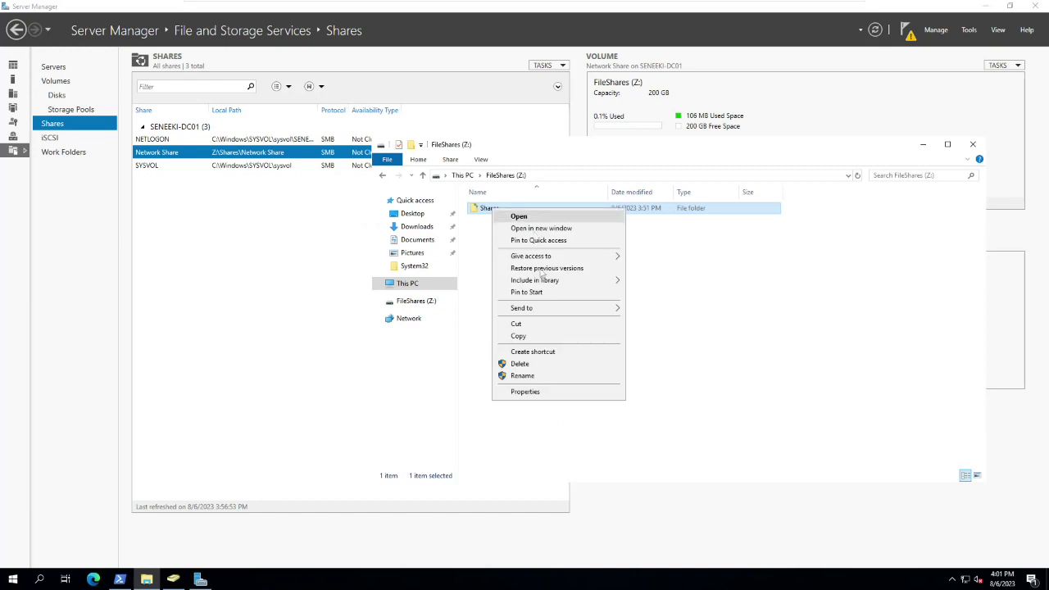
{"action": "left_click", "coordinate": [521, 393]}
{"action": "left_click", "coordinate": [565, 236]}
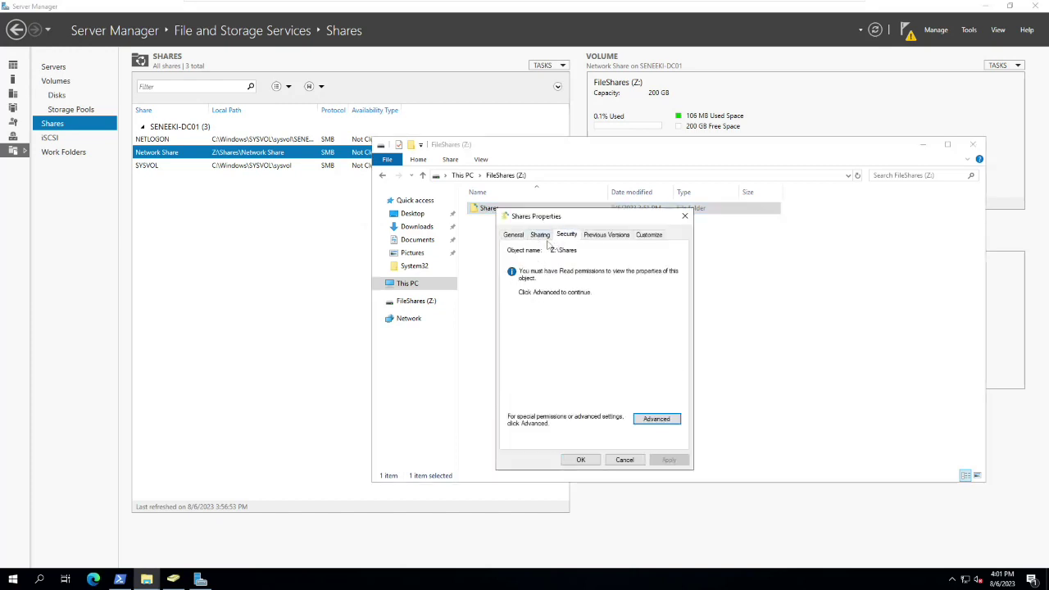
{"action": "left_click", "coordinate": [544, 236]}
{"action": "left_click", "coordinate": [568, 236]}
{"action": "left_click", "coordinate": [656, 418]}
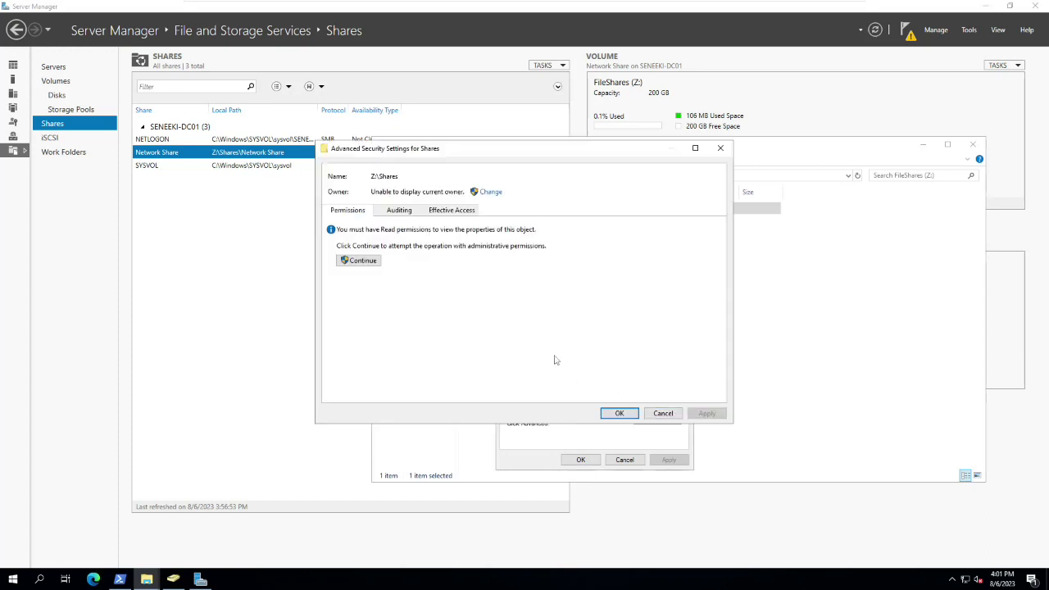
{"action": "left_click", "coordinate": [490, 192]}
{"action": "left_click", "coordinate": [541, 282]}
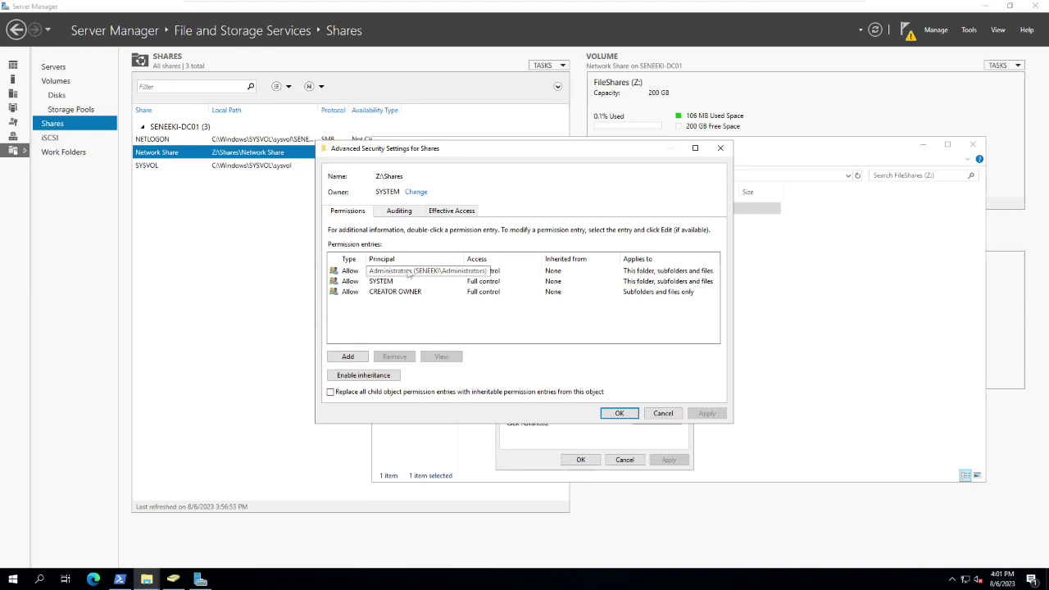
- Clear and restore Full control in the Administrators permission entry of the Shares folder
{"action": "left_click", "coordinate": [410, 274]}
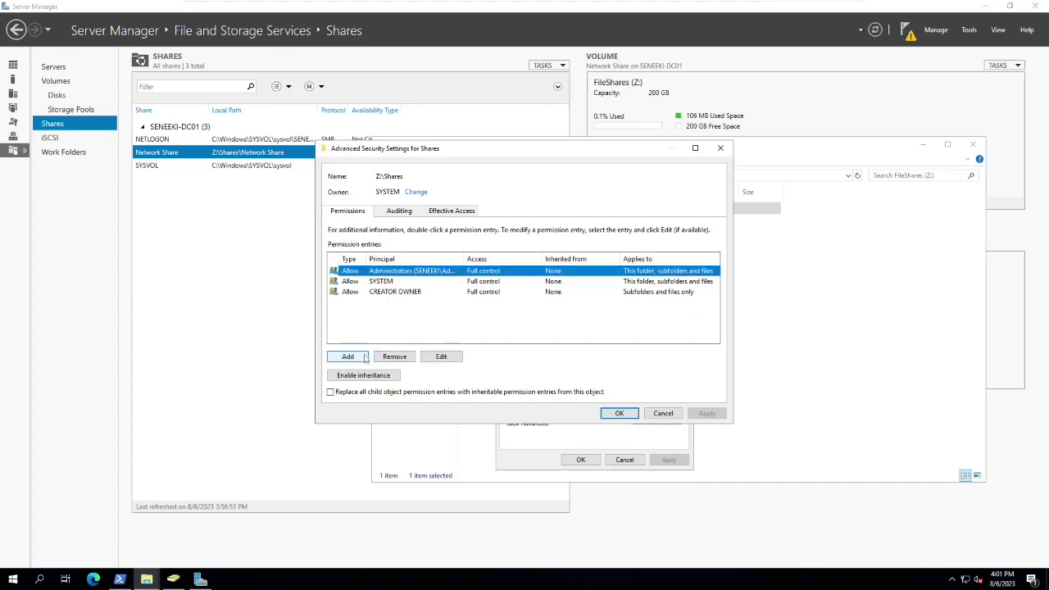
{"action": "left_click", "coordinate": [441, 357]}
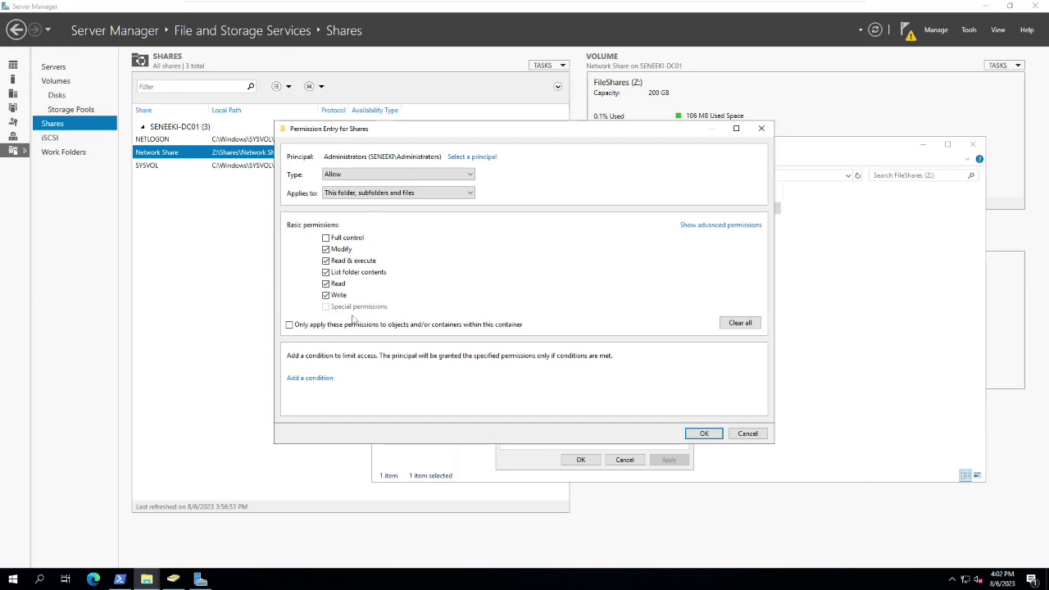
{"action": "left_click", "coordinate": [326, 239]}
{"action": "left_click", "coordinate": [710, 434]}
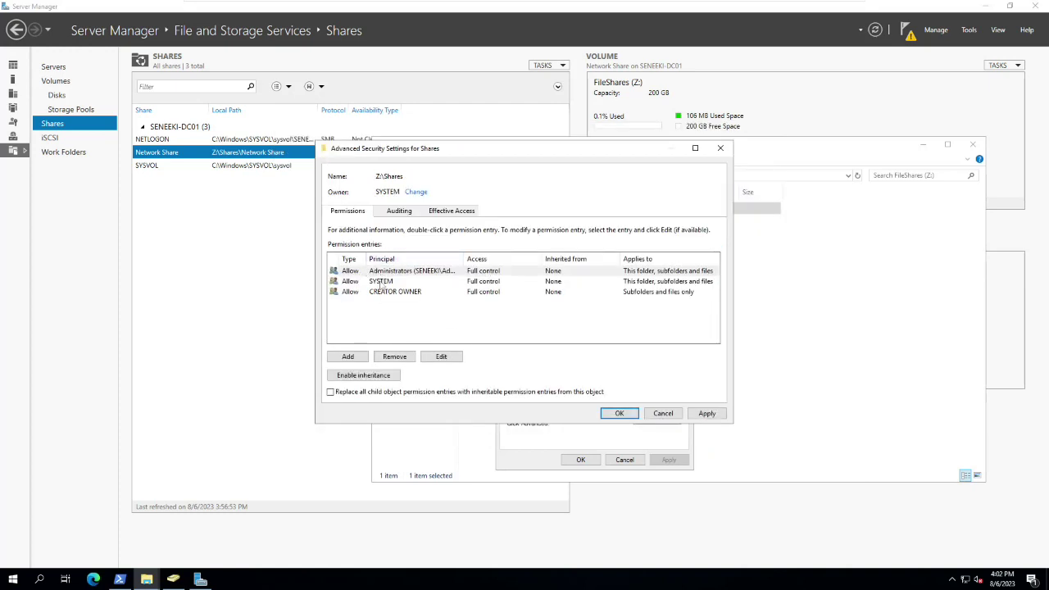
- Start a new permission entry on the Shares folder with the Users group as its principal
{"action": "left_click", "coordinate": [347, 358]}
{"action": "left_click", "coordinate": [344, 157]}
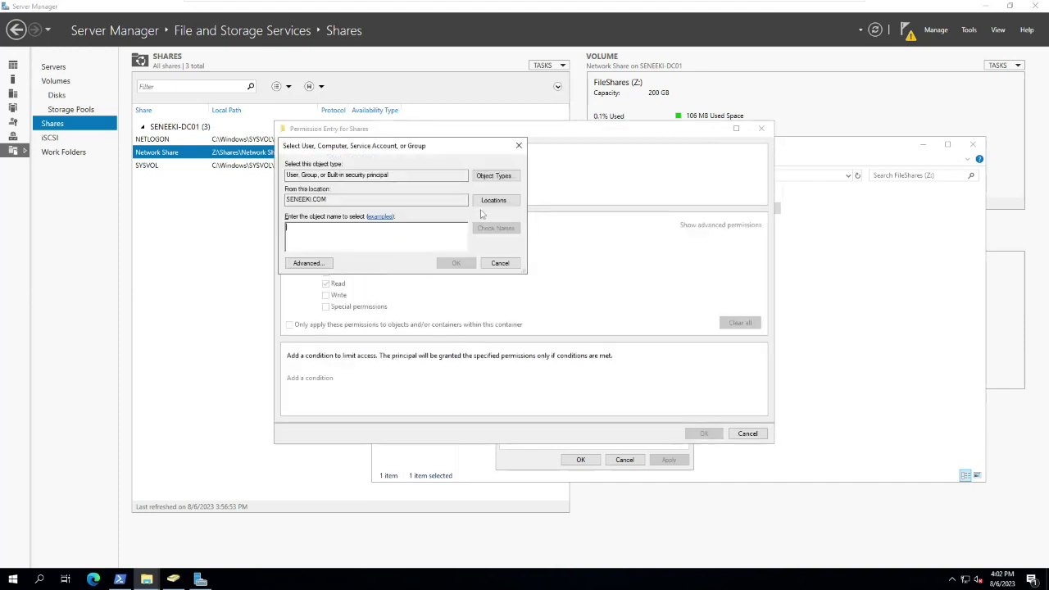
{"action": "type", "text": "users"}
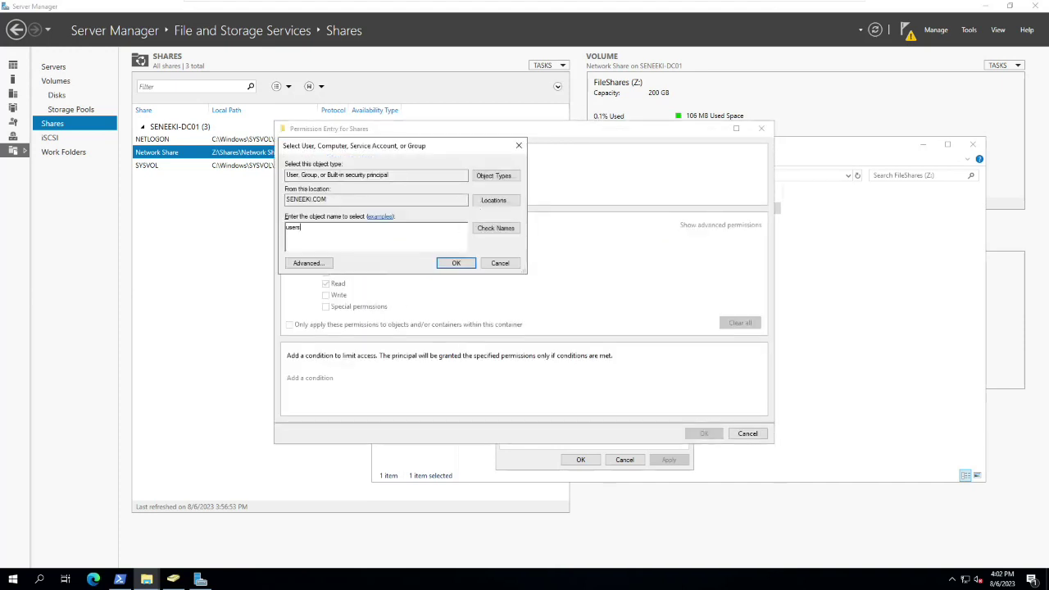
{"action": "left_click", "coordinate": [506, 231]}
{"action": "left_click", "coordinate": [452, 264]}
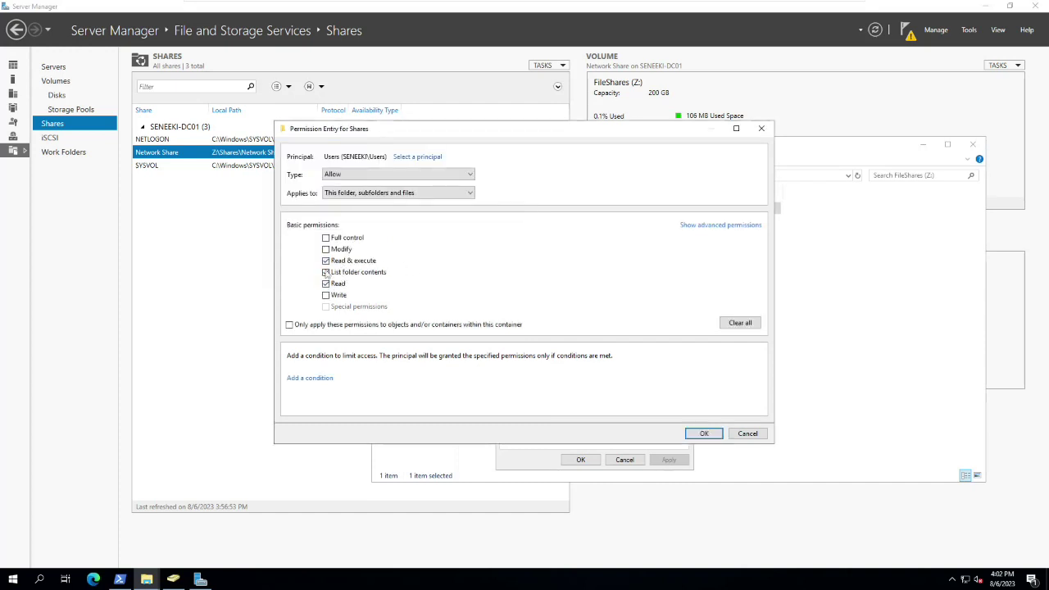
- Allow Users Read & execute, List folder contents and Read on this folder only, and apply the Shares folder's security settings
{"action": "left_click", "coordinate": [326, 272]}
{"action": "left_click", "coordinate": [326, 276]}
{"action": "left_click", "coordinate": [327, 284]}
{"action": "left_click", "coordinate": [326, 273]}
{"action": "left_click", "coordinate": [461, 193]}
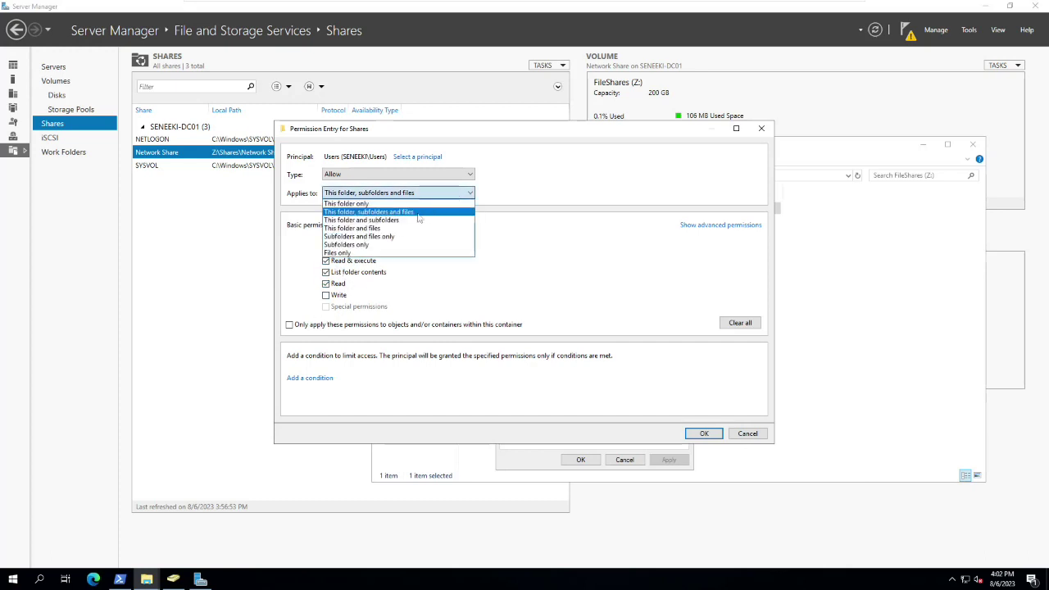
{"action": "left_click", "coordinate": [398, 205]}
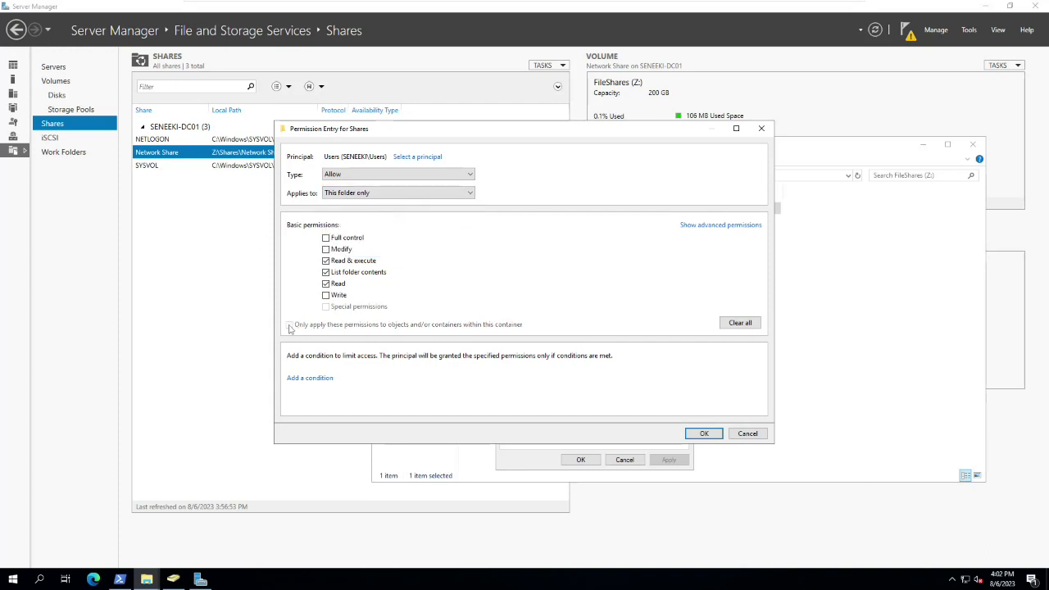
{"action": "left_click", "coordinate": [703, 434]}
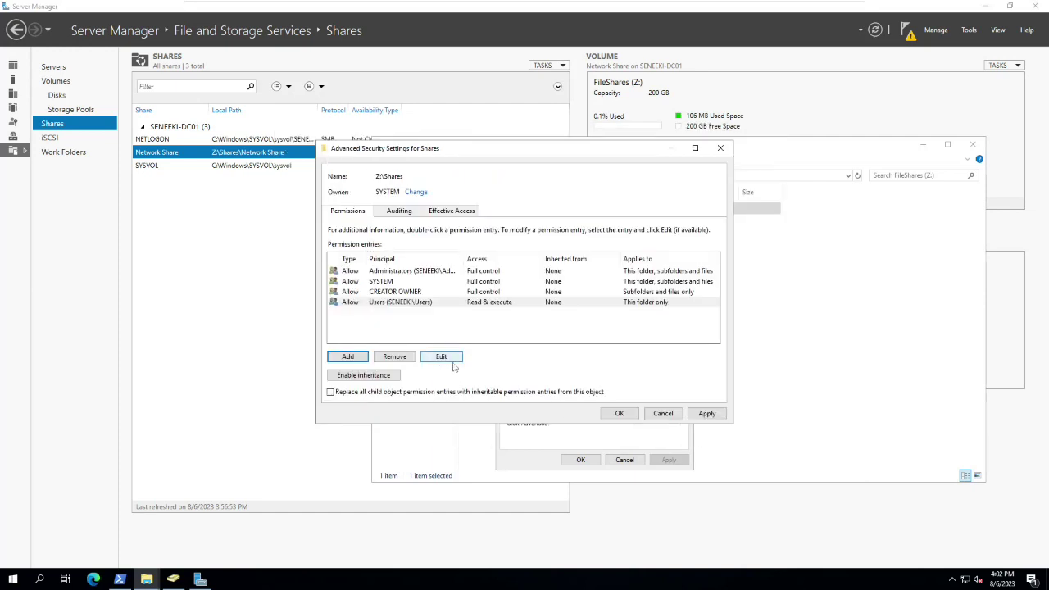
{"action": "left_click", "coordinate": [620, 413]}
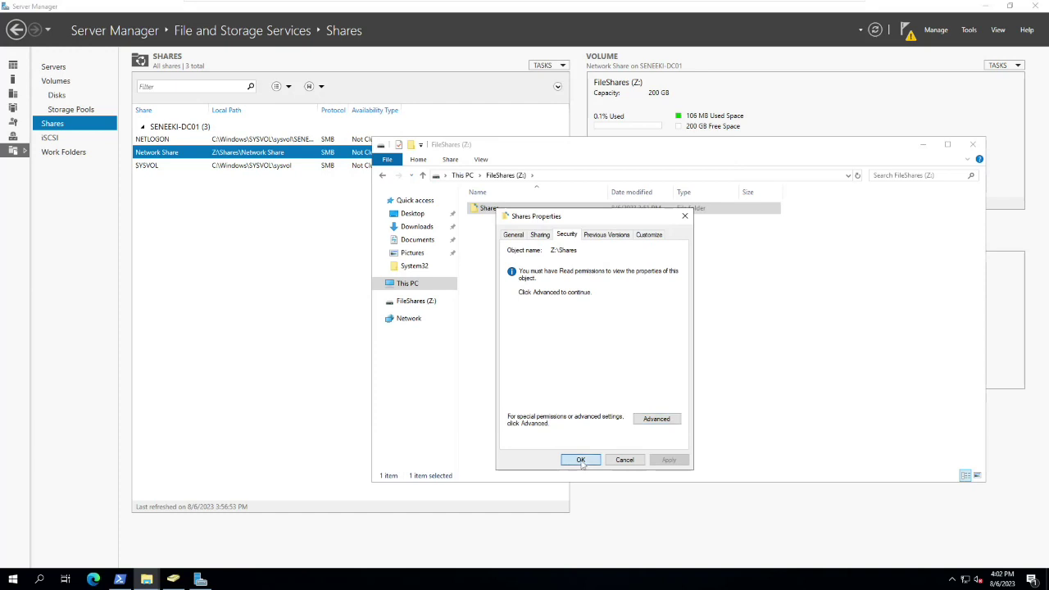
- Reopen the Shares folder's security properties and review the permissions of SYSTEM, Administrators and Users
{"action": "left_click", "coordinate": [581, 460]}
{"action": "right_click", "coordinate": [486, 205]}
{"action": "left_click", "coordinate": [527, 389]}
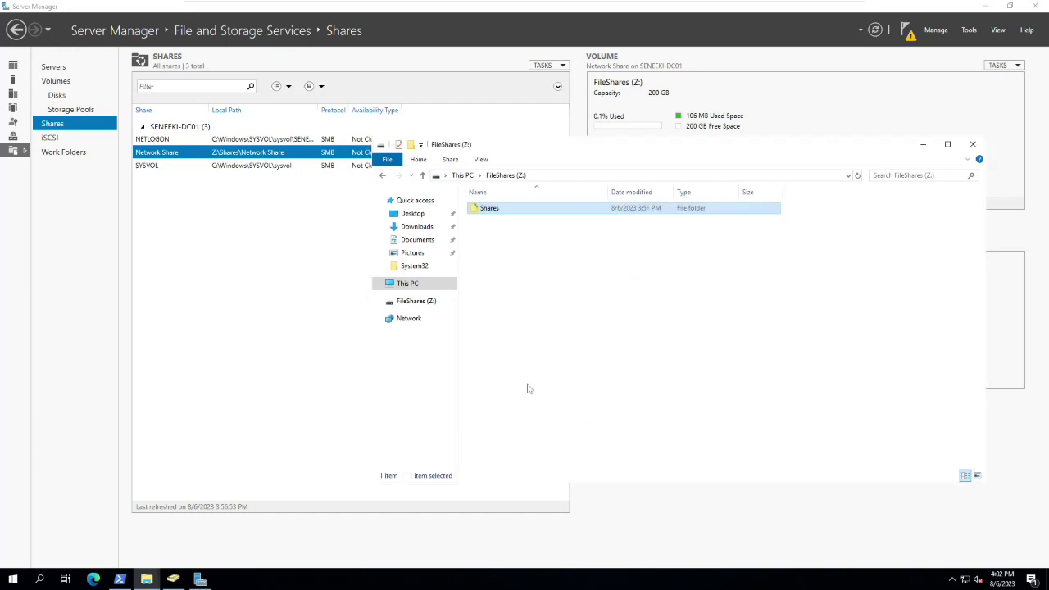
{"action": "left_click", "coordinate": [557, 232]}
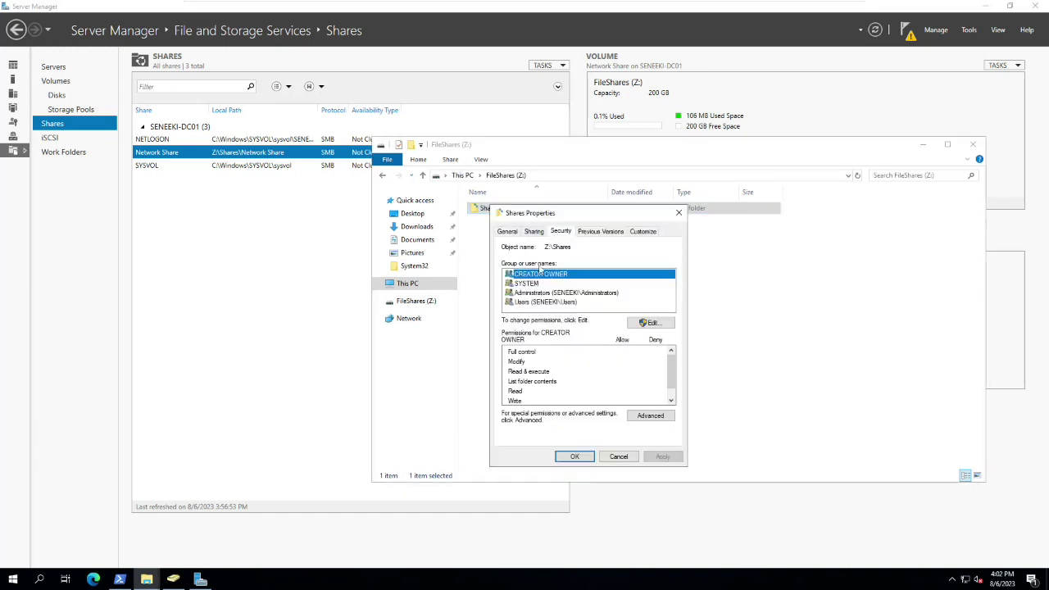
{"action": "left_click", "coordinate": [531, 283]}
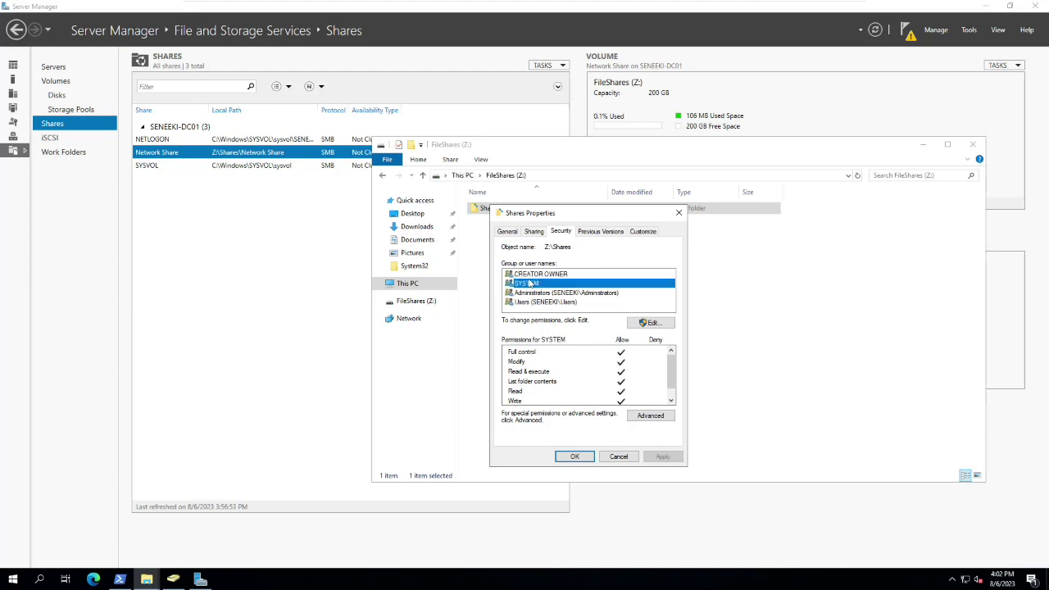
{"action": "left_click", "coordinate": [535, 293]}
{"action": "left_click", "coordinate": [536, 302]}
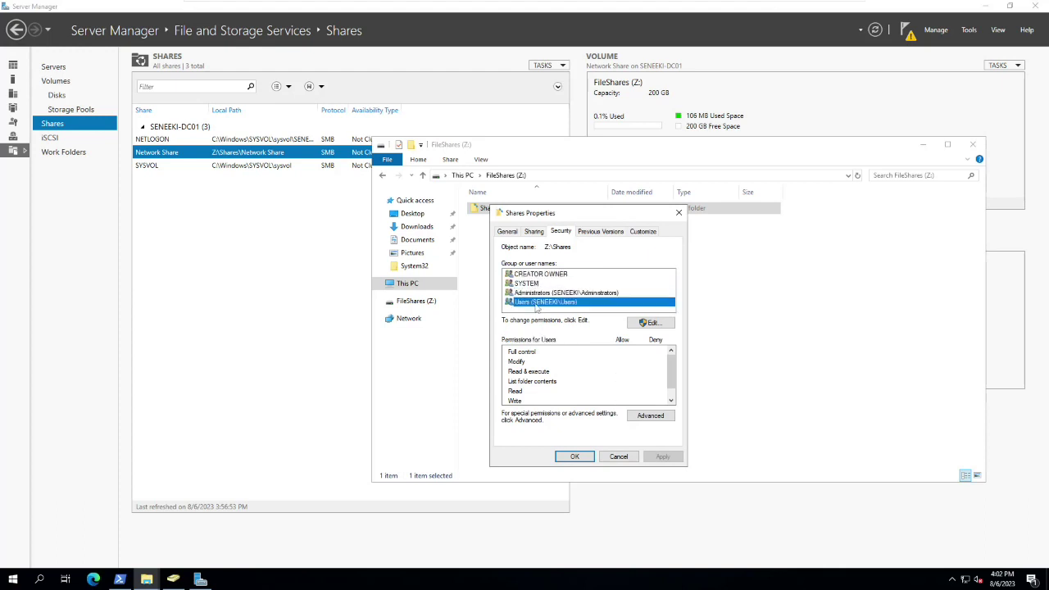
{"action": "scroll", "coordinate": [607, 366], "scroll_direction": "down", "scroll_amount": 1}
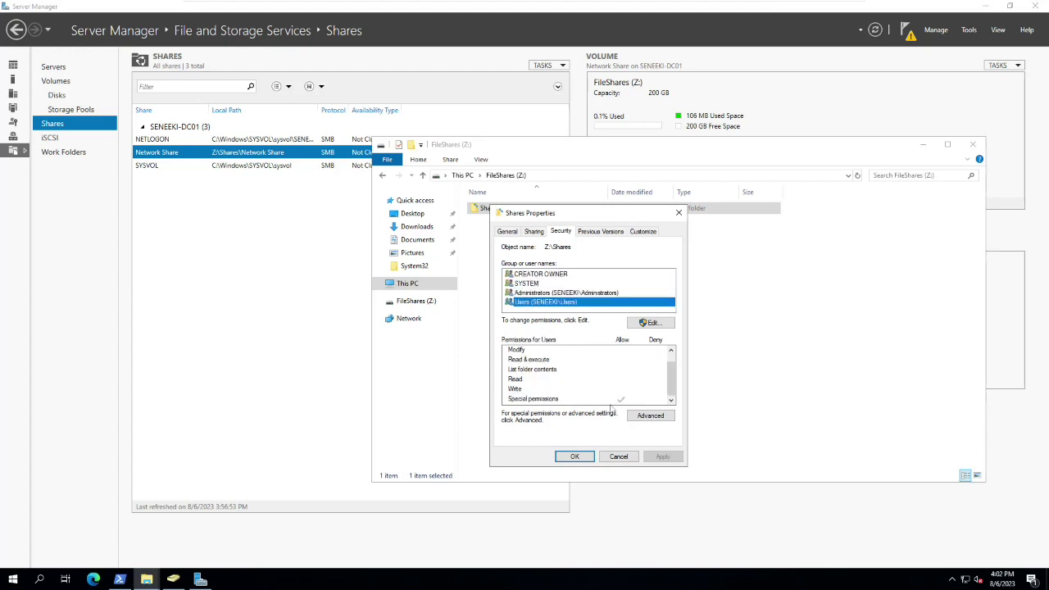
{"action": "left_click", "coordinate": [619, 458]}
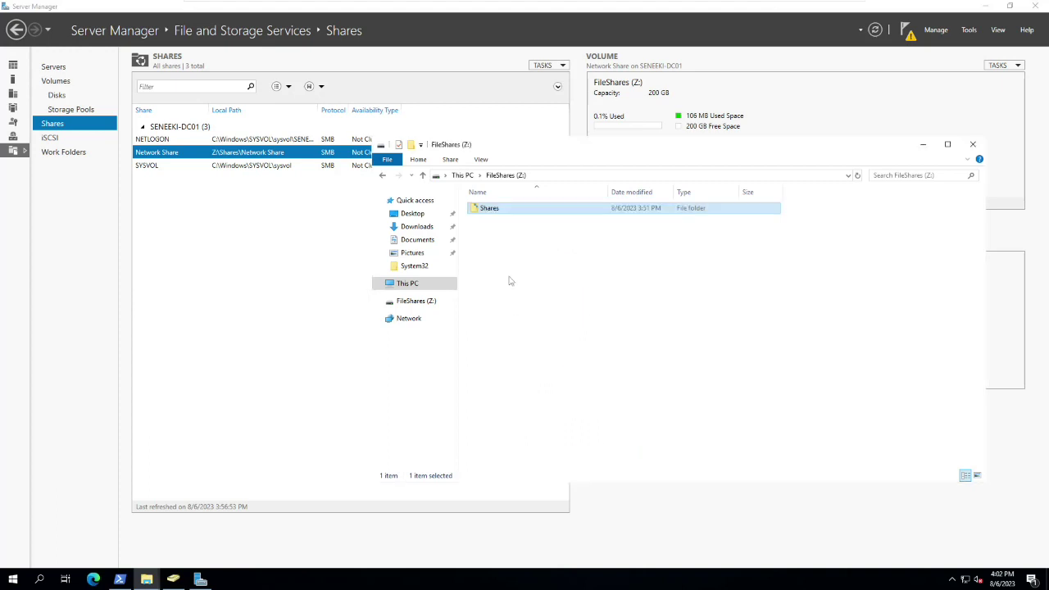
- Walk the folder path from This PC through the FileShares (Z:) drive into the Shares folder
{"action": "double_click", "coordinate": [489, 210]}
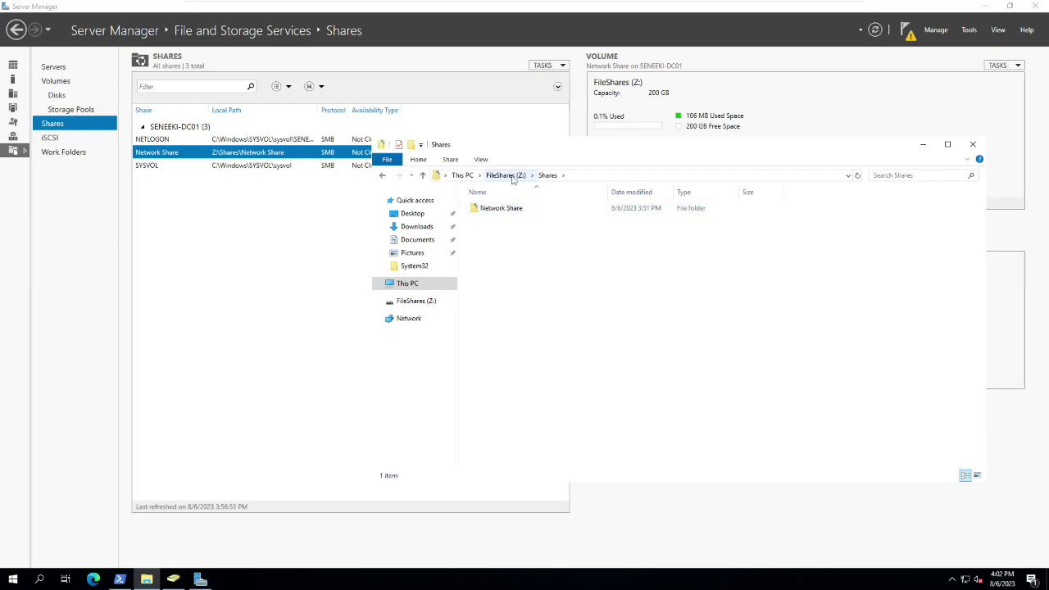
{"action": "left_click", "coordinate": [512, 179]}
{"action": "left_click", "coordinate": [463, 175]}
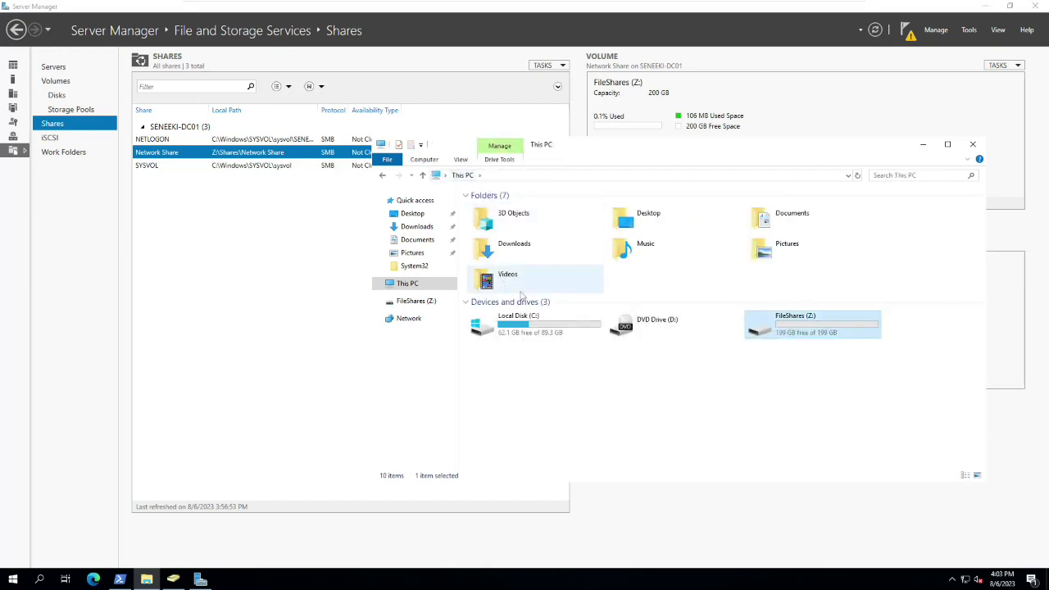
{"action": "double_click", "coordinate": [747, 326]}
{"action": "left_click", "coordinate": [488, 211]}
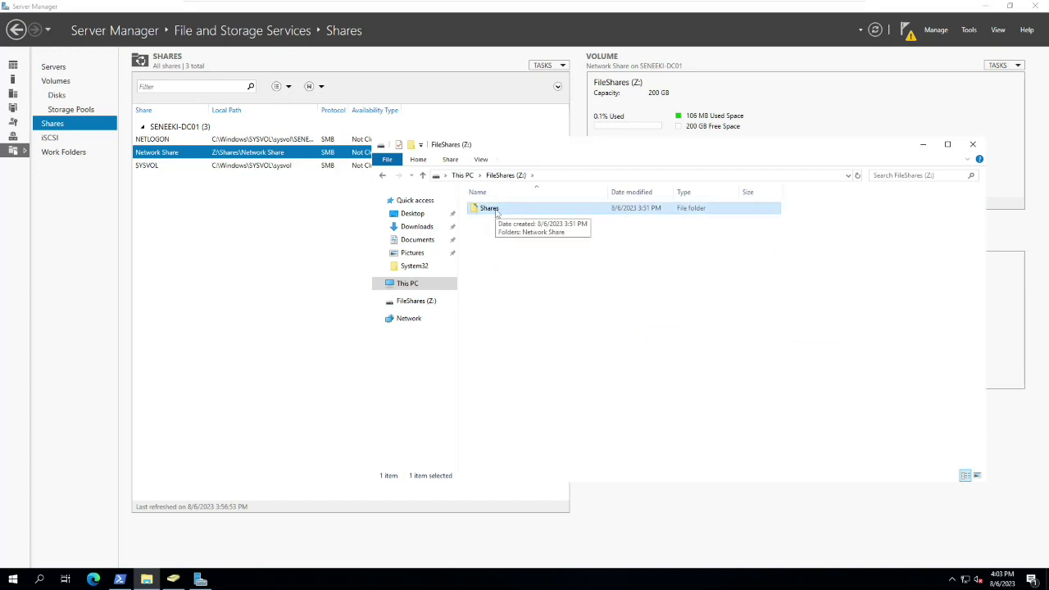
{"action": "double_click", "coordinate": [496, 210]}
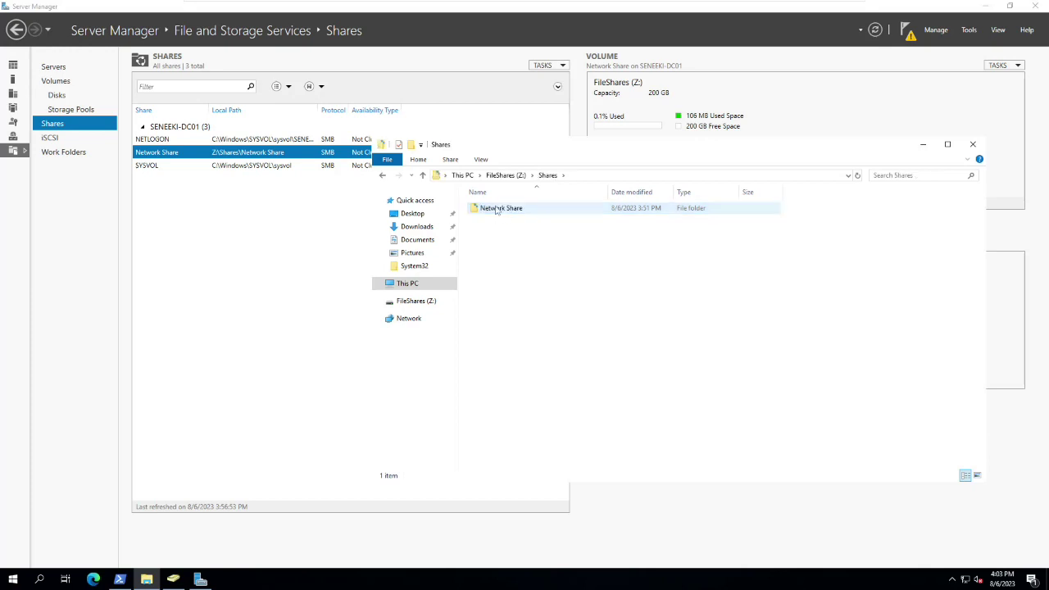
- Open the Network Share folder's advanced security settings and load its permission entries with administrative permissions
{"action": "left_click", "coordinate": [496, 210]}
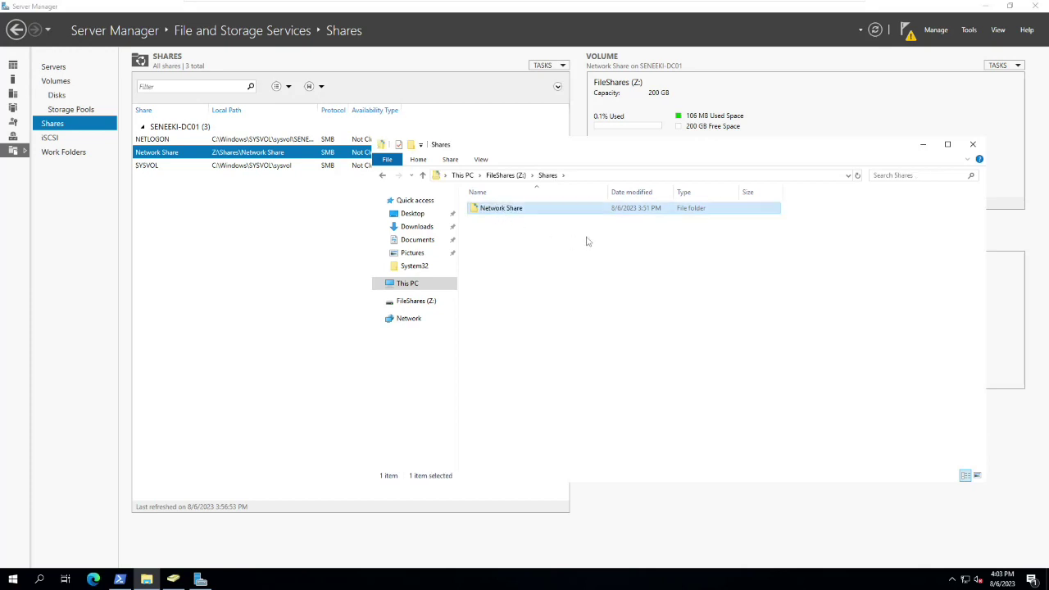
{"action": "right_click", "coordinate": [508, 214]}
{"action": "left_click", "coordinate": [541, 390]}
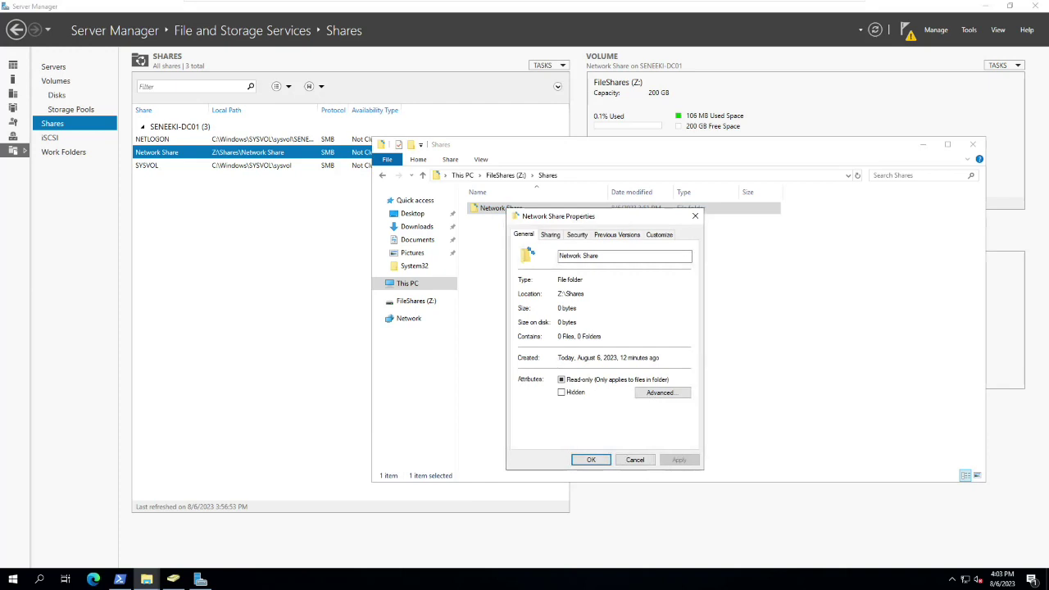
{"action": "left_click", "coordinate": [577, 235]}
{"action": "left_click", "coordinate": [666, 419]}
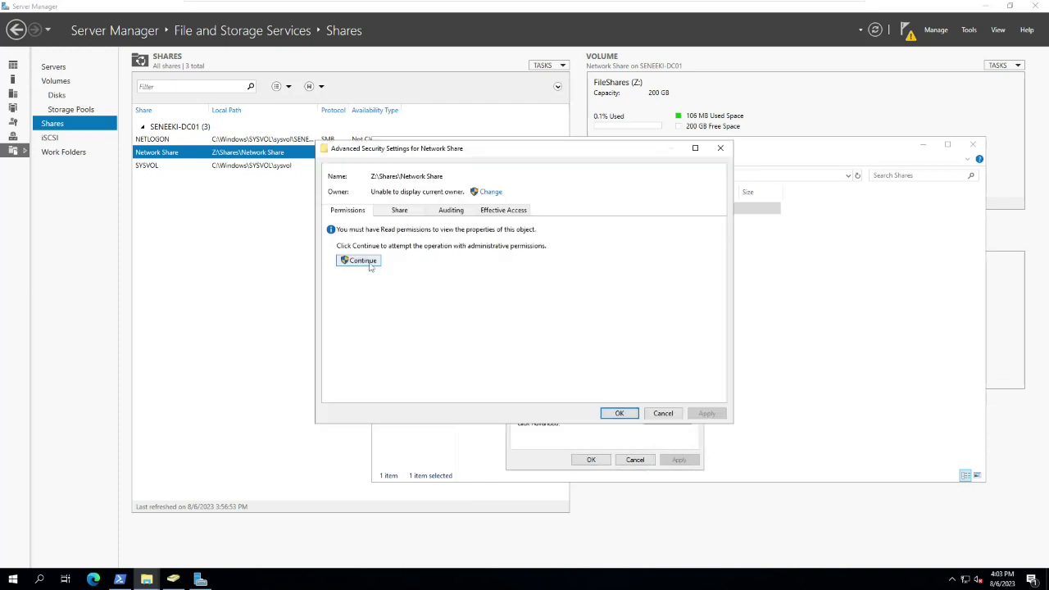
{"action": "left_click", "coordinate": [368, 263]}
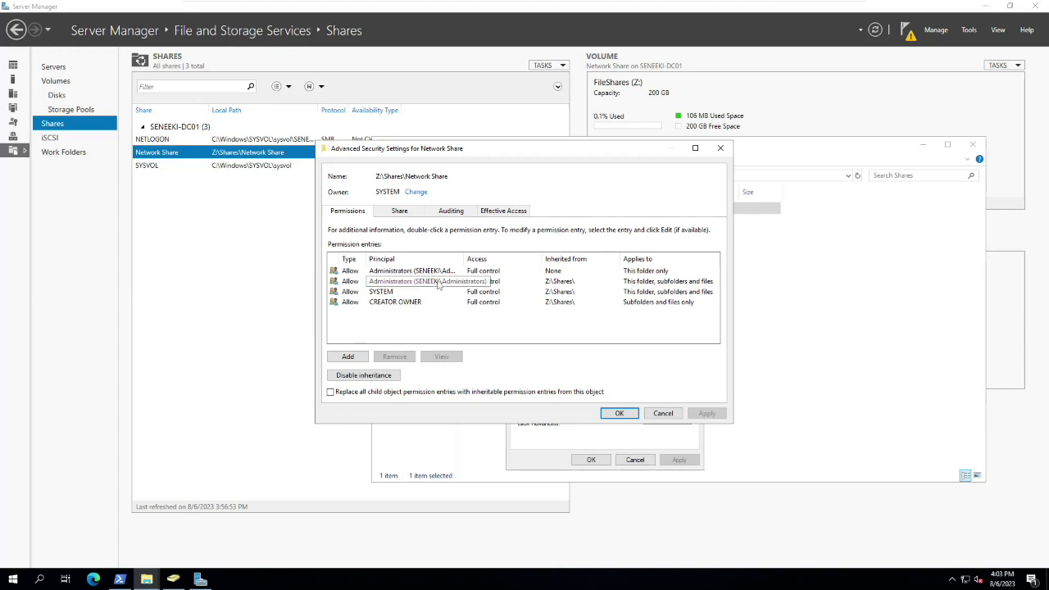
- Disable inheritance on Network Share, converting the inherited permissions into explicit ones, and apply the change
{"action": "left_click", "coordinate": [363, 374]}
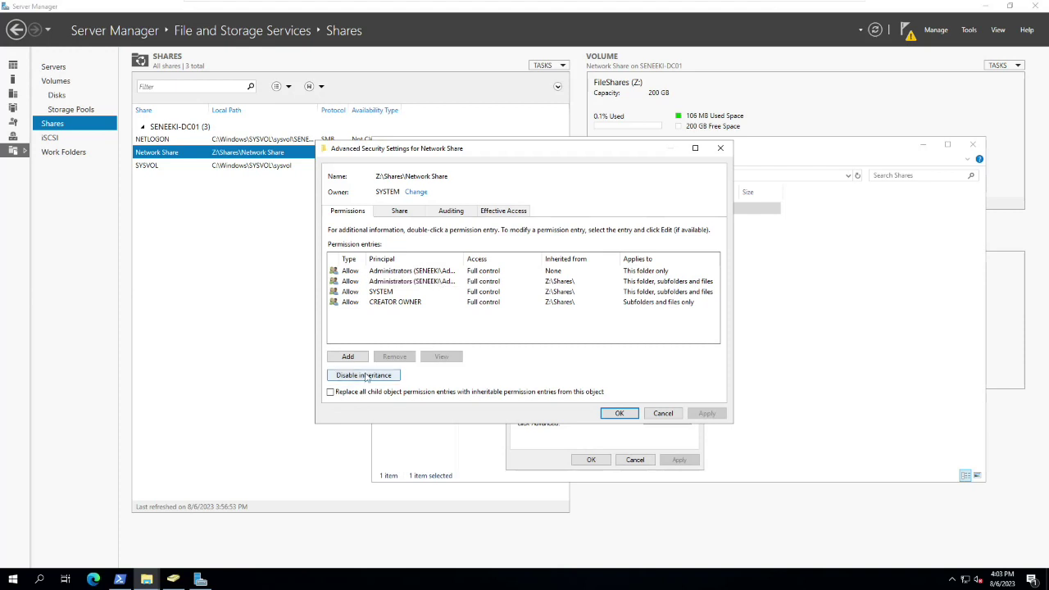
{"action": "left_click", "coordinate": [497, 284]}
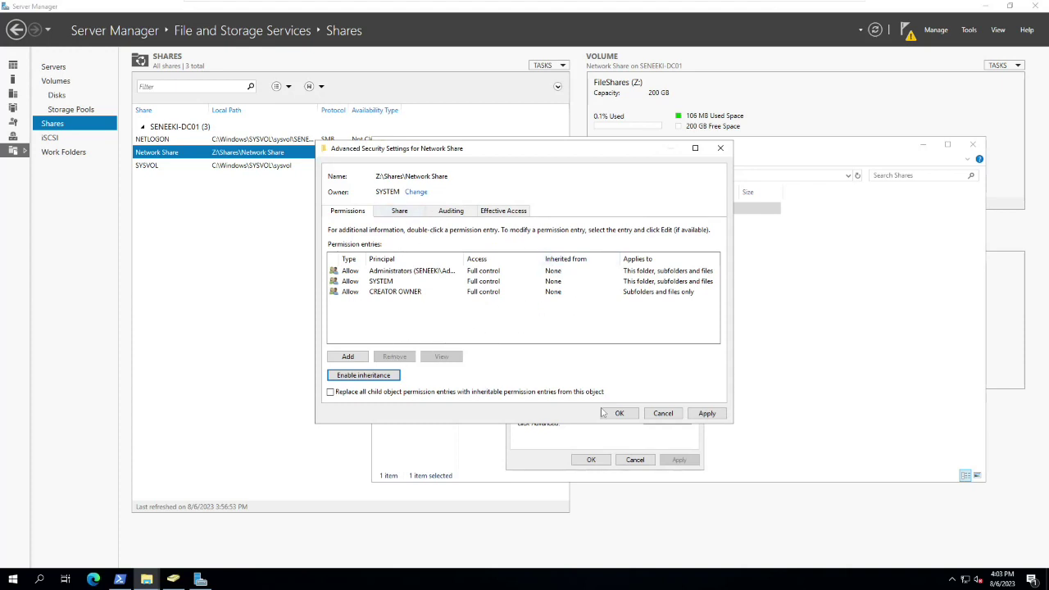
{"action": "left_click", "coordinate": [705, 413]}
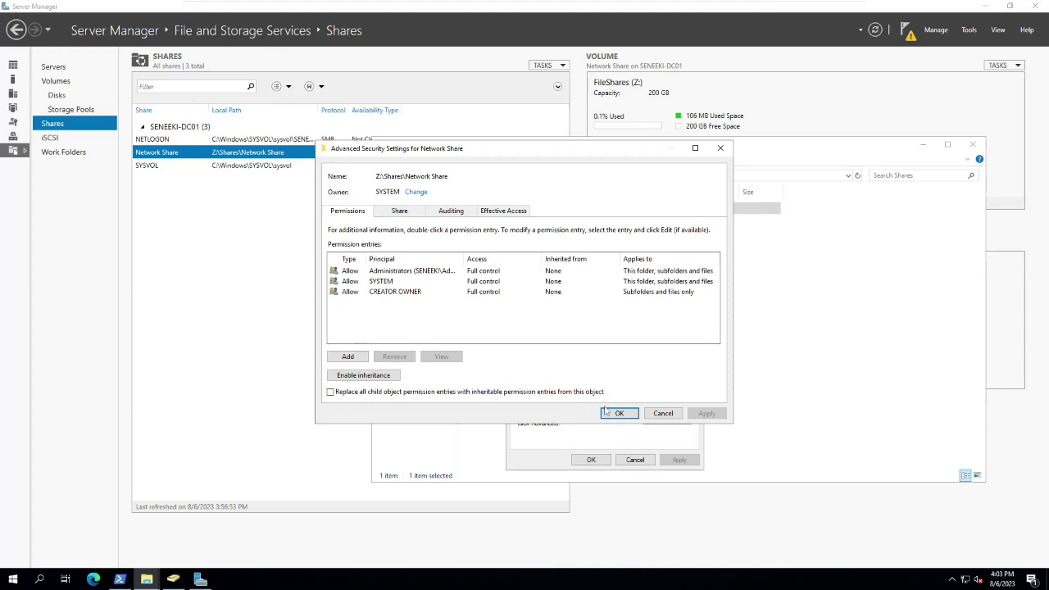
- Start a new permission entry on Network Share with the Users group as its principal
{"action": "left_click", "coordinate": [348, 356]}
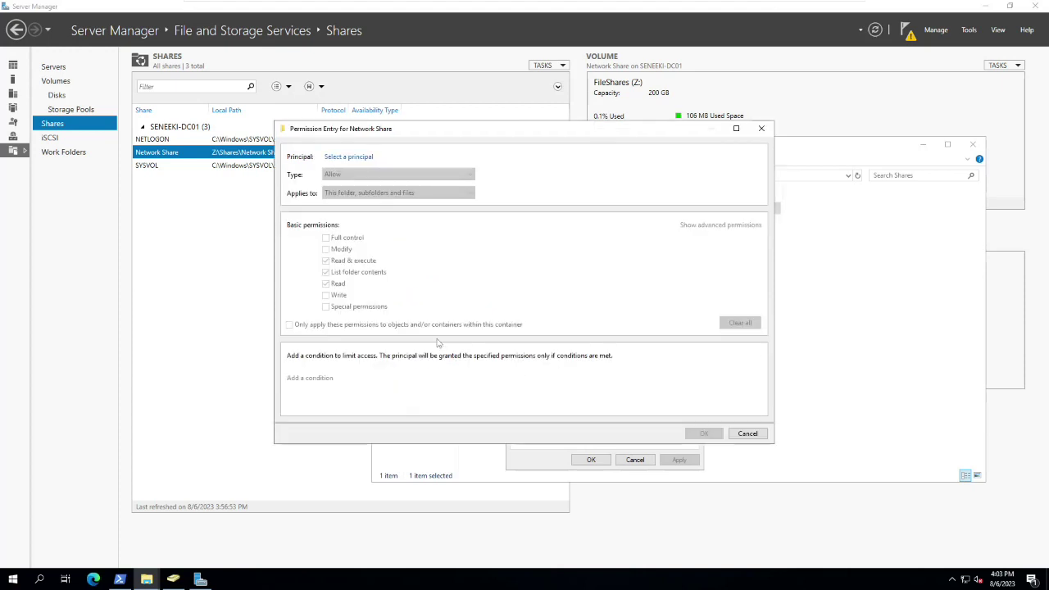
{"action": "left_click", "coordinate": [349, 156]}
{"action": "type", "text": "u"}
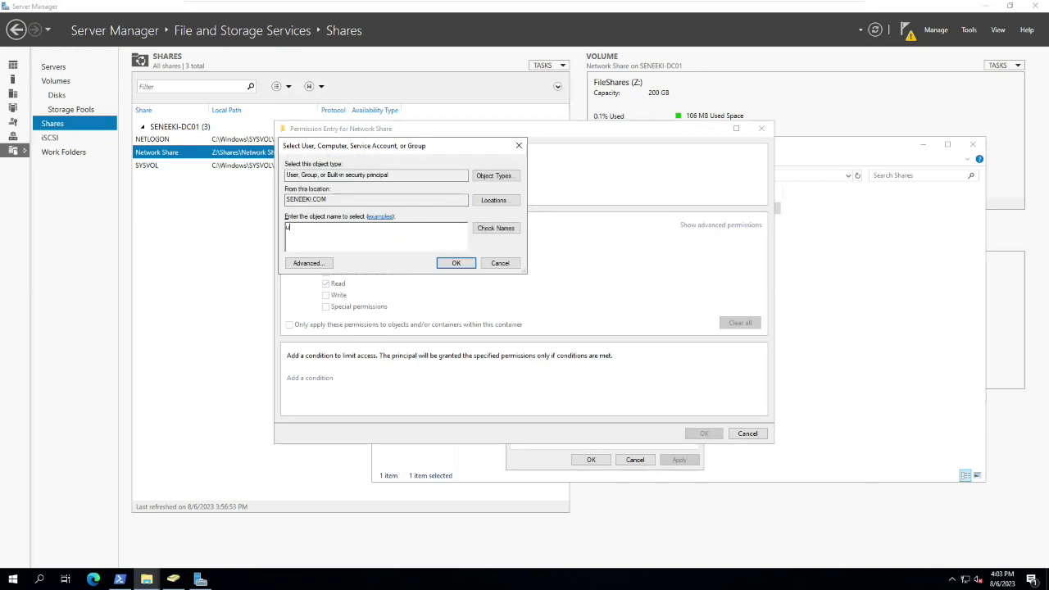
{"action": "type", "text": "sers"}
{"action": "left_click", "coordinate": [495, 228]}
{"action": "left_click", "coordinate": [456, 263]}
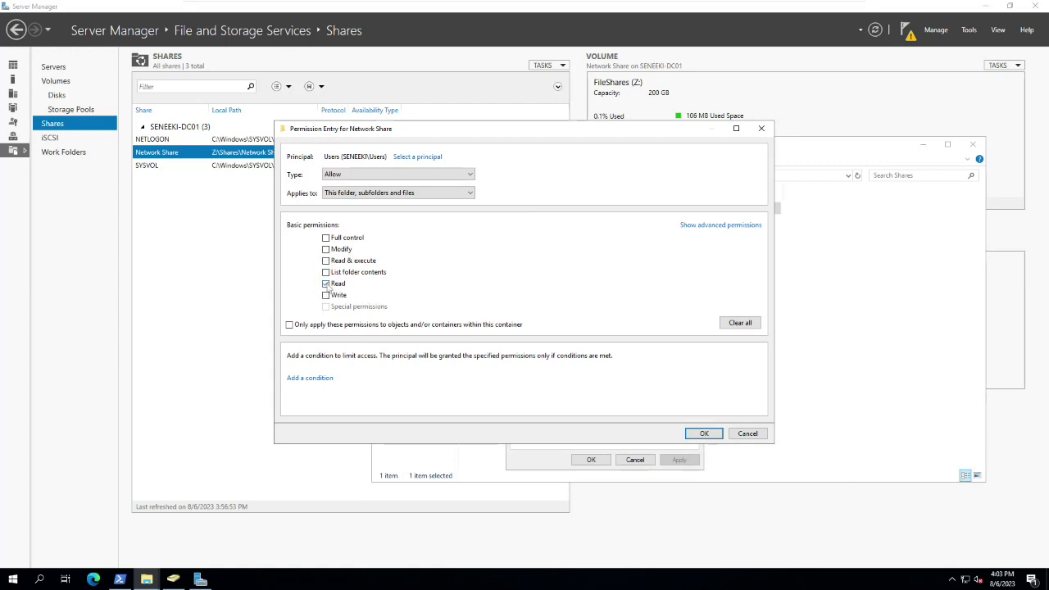
- Allow Users Read & execute, List folder contents and Read on this folder only, and save Network Share's security settings
{"action": "left_click", "coordinate": [327, 273]}
{"action": "left_click", "coordinate": [381, 194]}
{"action": "left_click", "coordinate": [369, 205]}
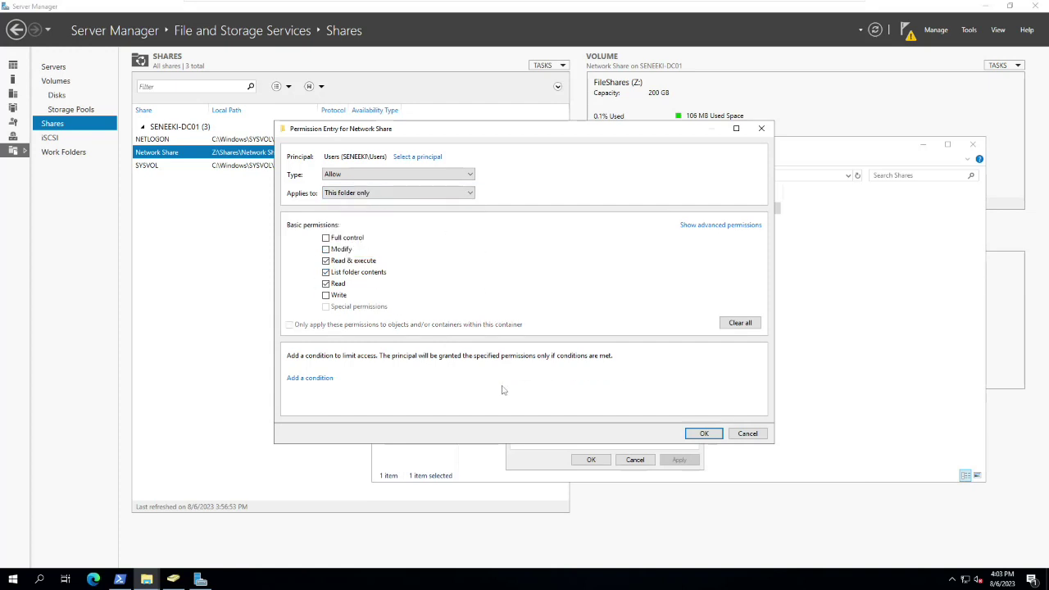
{"action": "left_click", "coordinate": [695, 433]}
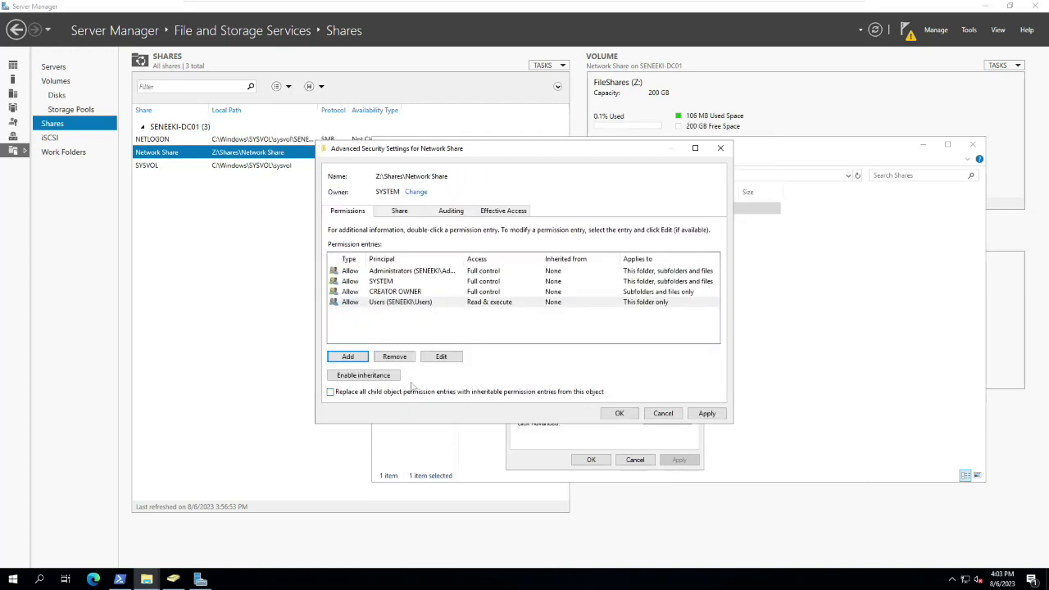
{"action": "left_click", "coordinate": [620, 414]}
{"action": "left_click", "coordinate": [591, 459]}
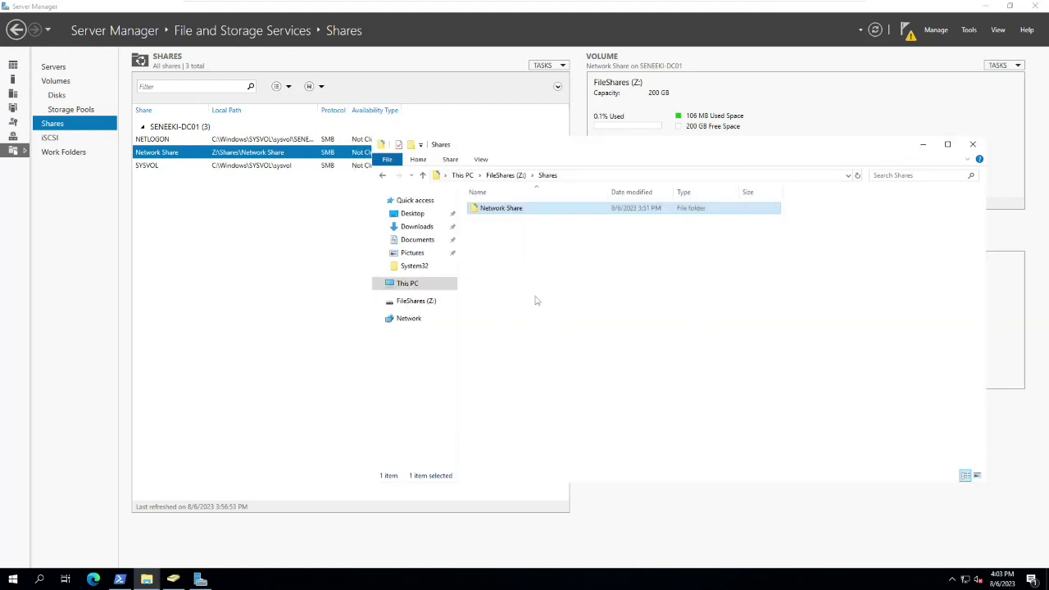
- Reopen Network Share's security properties and review the permissions of Administrators and Users
{"action": "right_click", "coordinate": [507, 208]}
{"action": "left_click", "coordinate": [546, 396]}
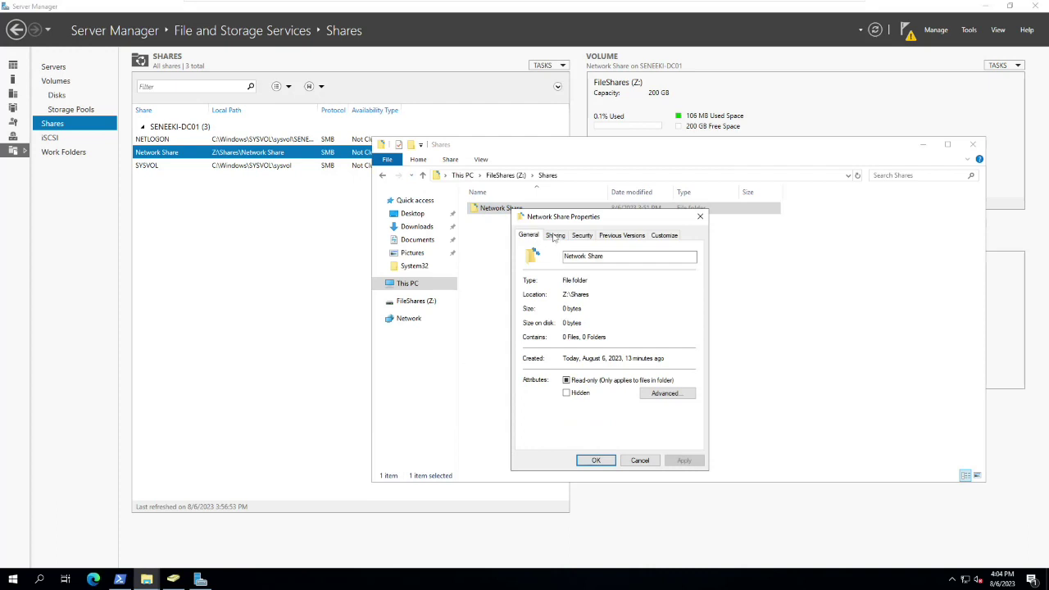
{"action": "left_click", "coordinate": [581, 235]}
{"action": "left_click", "coordinate": [567, 297]}
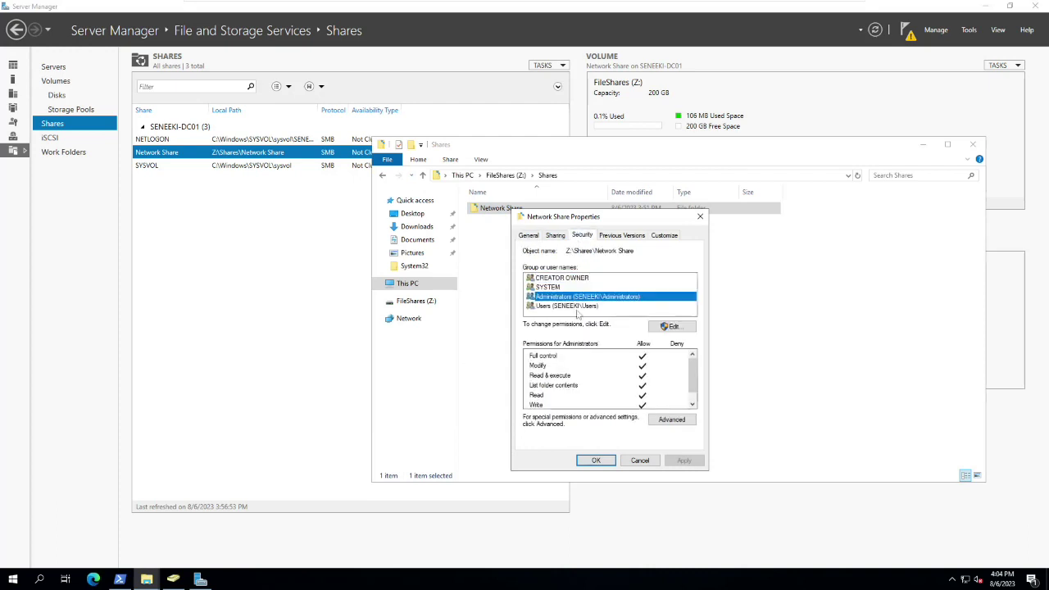
{"action": "left_click", "coordinate": [589, 306]}
{"action": "scroll", "coordinate": [609, 383], "scroll_direction": "down", "scroll_amount": 1}
{"action": "left_click", "coordinate": [604, 460]}
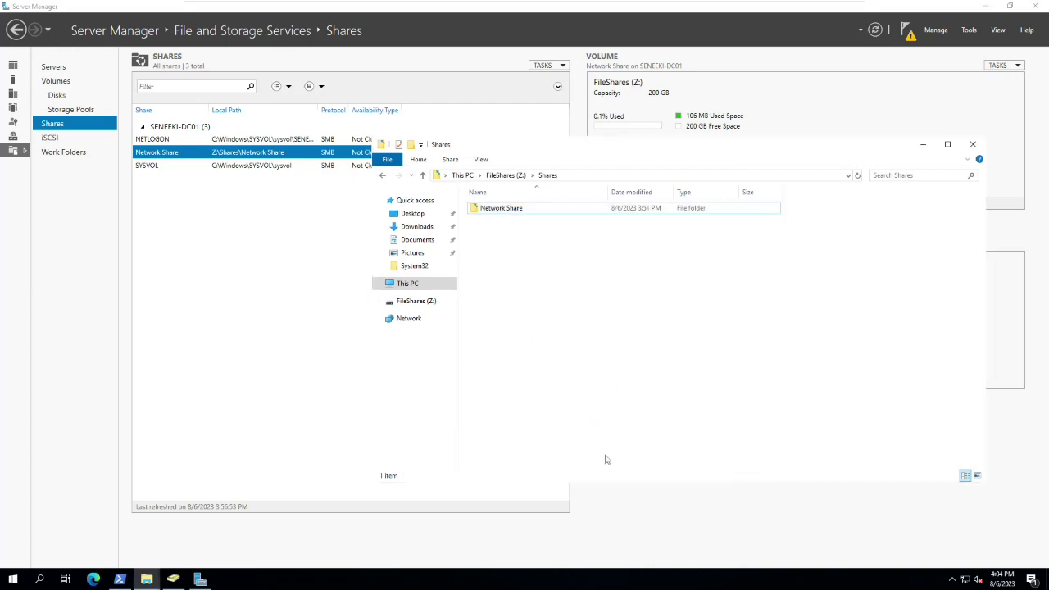
- Create a folder named "1. Administration" inside Network Share, approving the operation with administrative permissions
{"action": "double_click", "coordinate": [496, 210]}
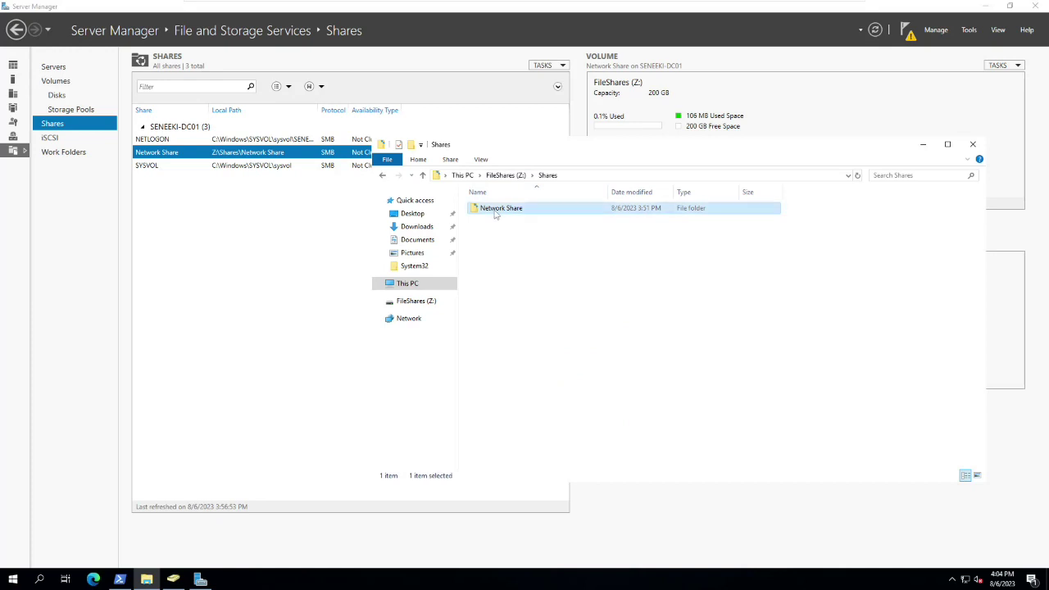
{"action": "right_click", "coordinate": [508, 226]}
{"action": "mouse_move", "coordinate": [573, 346]}
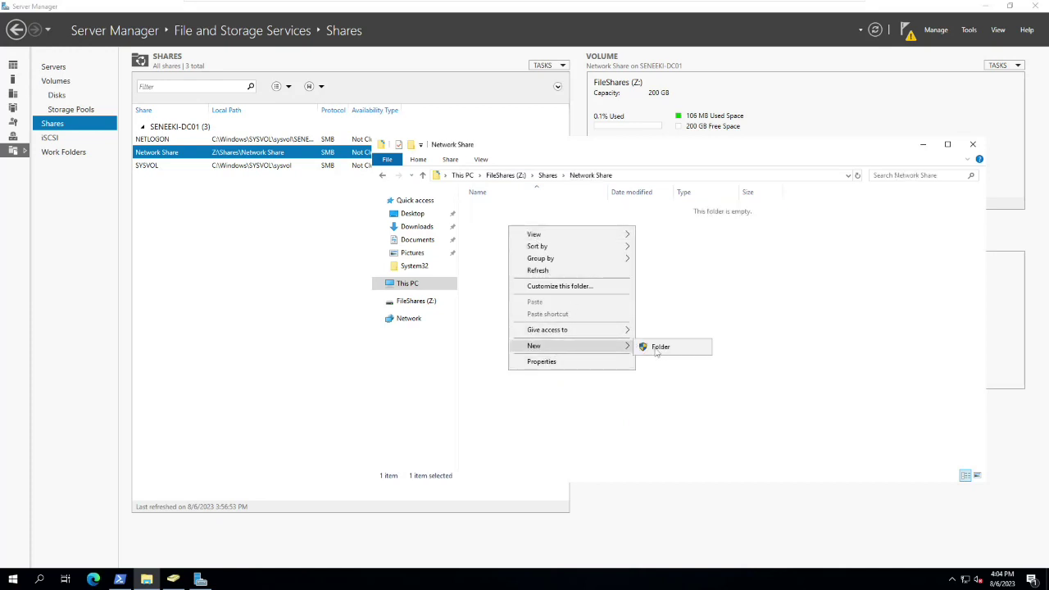
{"action": "left_click", "coordinate": [661, 347]}
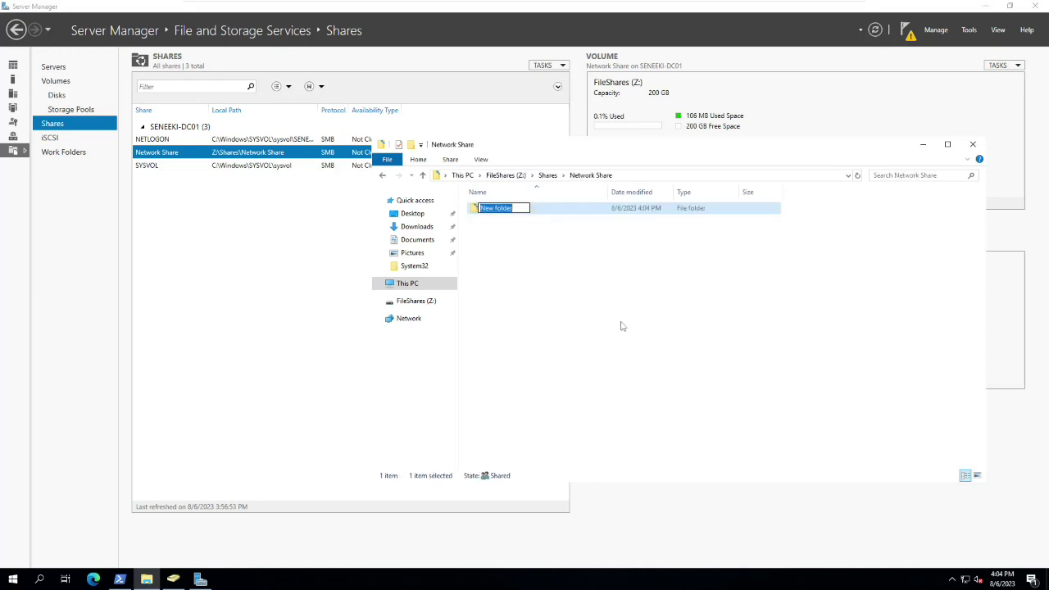
{"action": "type", "text": "1. Administrati"}
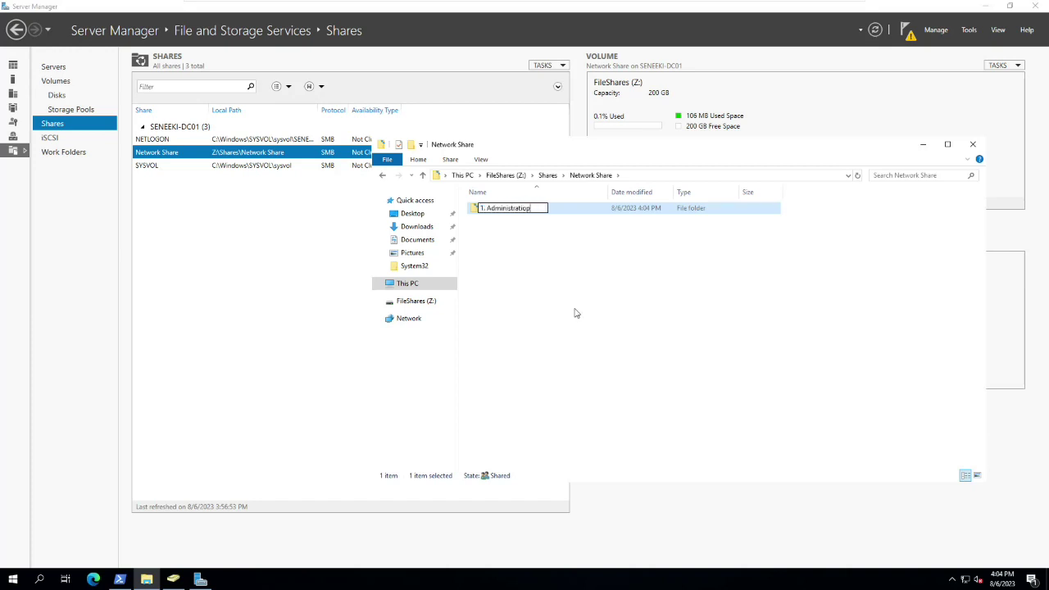
{"action": "type", "text": "on"}
{"action": "key", "text": "Return"}
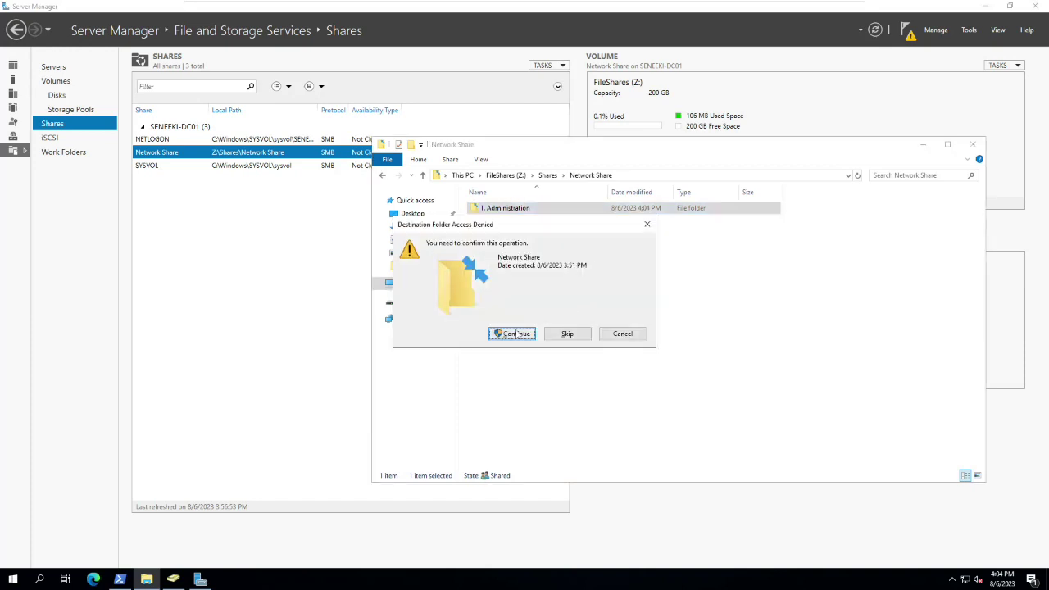
{"action": "key", "text": "Return"}
- Add a second folder inside Network Share named "2. Corporate Data"
{"action": "type", "text": "2."}
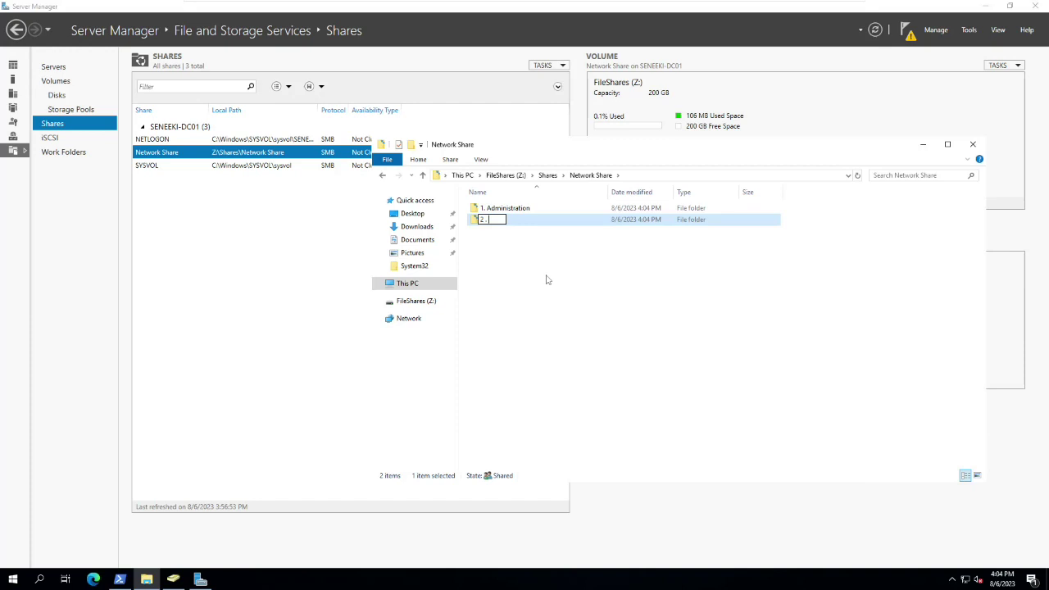
{"action": "type", "text": "S"}
{"action": "type", "text": "Corporate"}
{"action": "type", "text": " Data"}
{"action": "key", "text": "Return"}
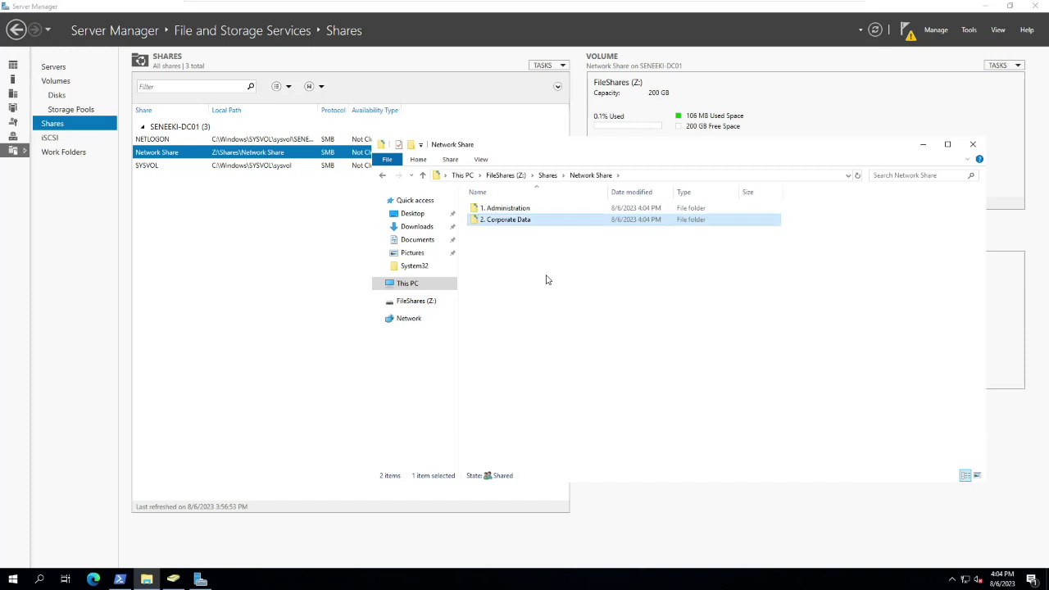
- Create a third folder inside Network Share named "3. Development Team Data"
{"action": "right_click", "coordinate": [547, 280]}
{"action": "mouse_move", "coordinate": [645, 401]}
{"action": "left_click", "coordinate": [697, 395]}
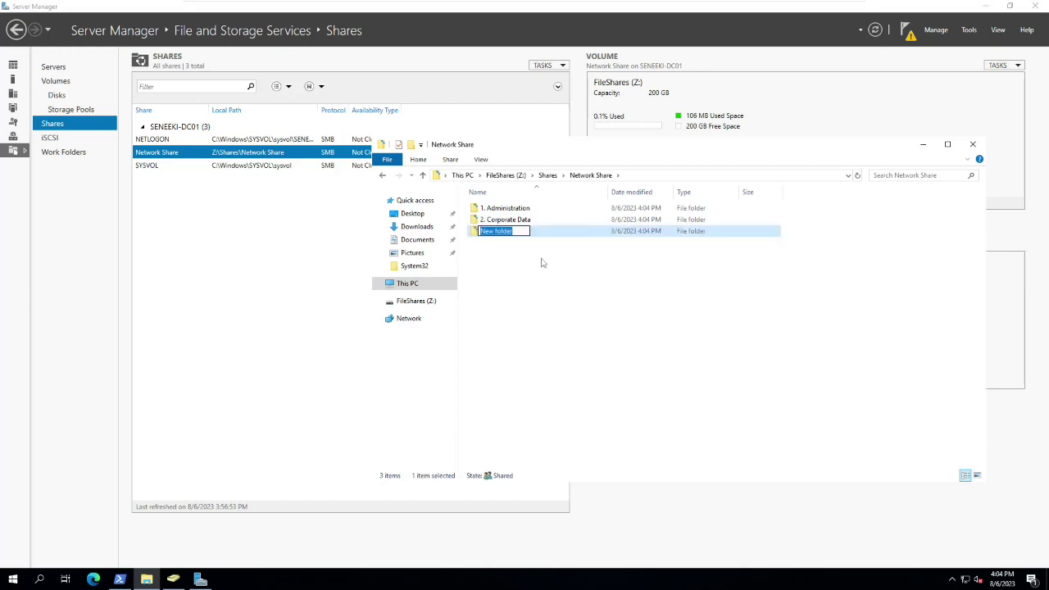
{"action": "type", "text": "3. Development"}
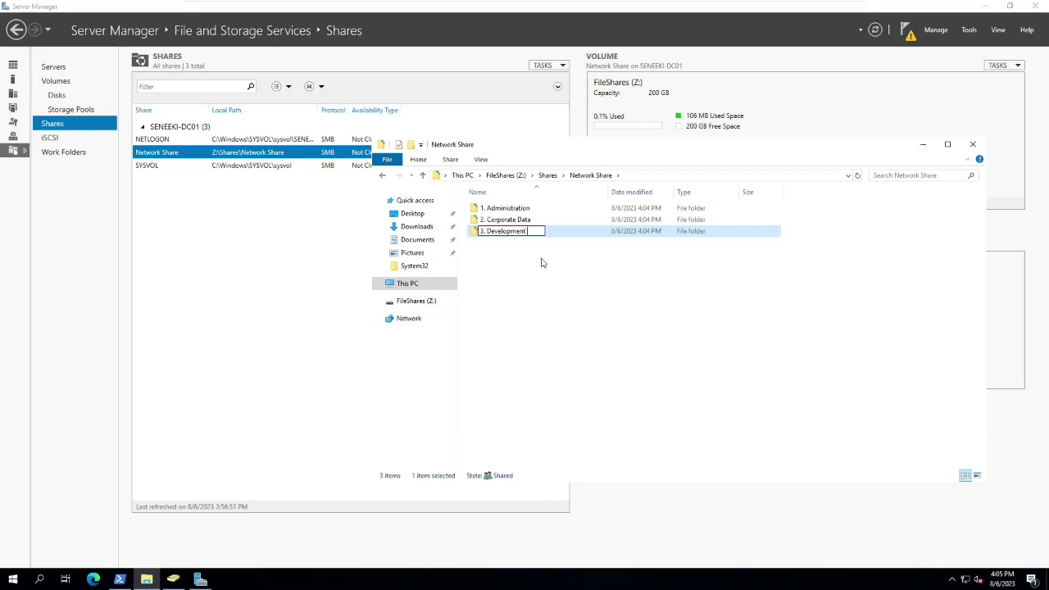
{"action": "type", "text": " Team Data"}
{"action": "key", "text": "Return"}
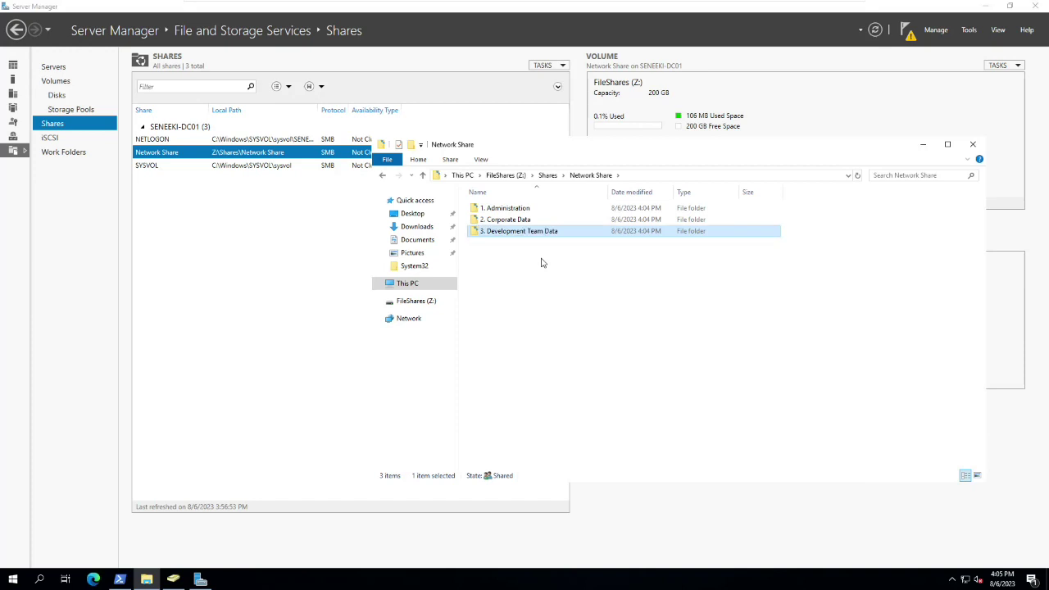
- Add a fourth folder inside Network Share named "4. HR Data"
{"action": "right_click", "coordinate": [541, 260]}
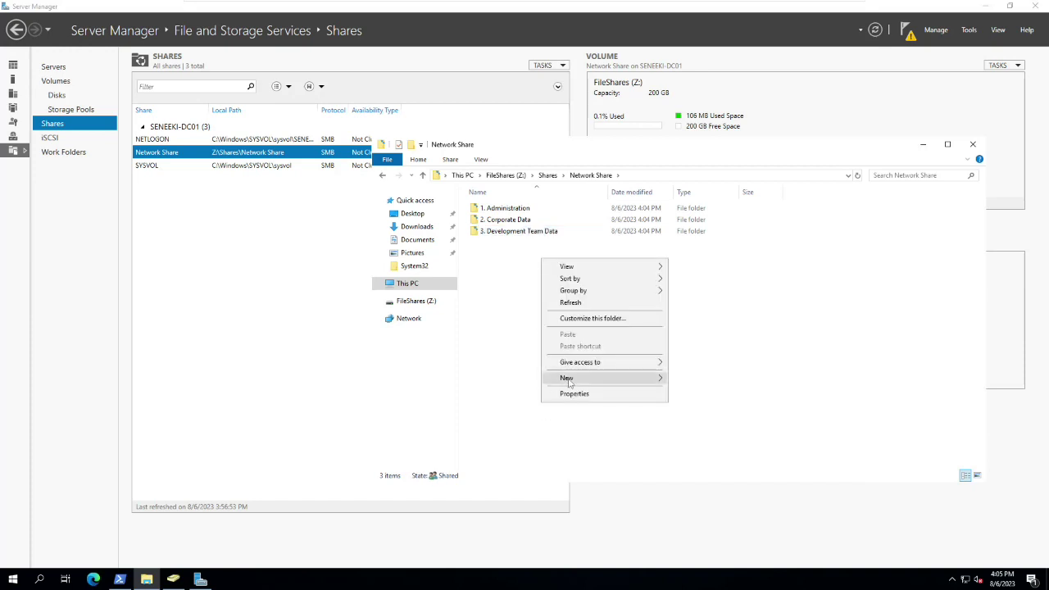
{"action": "left_click", "coordinate": [693, 379]}
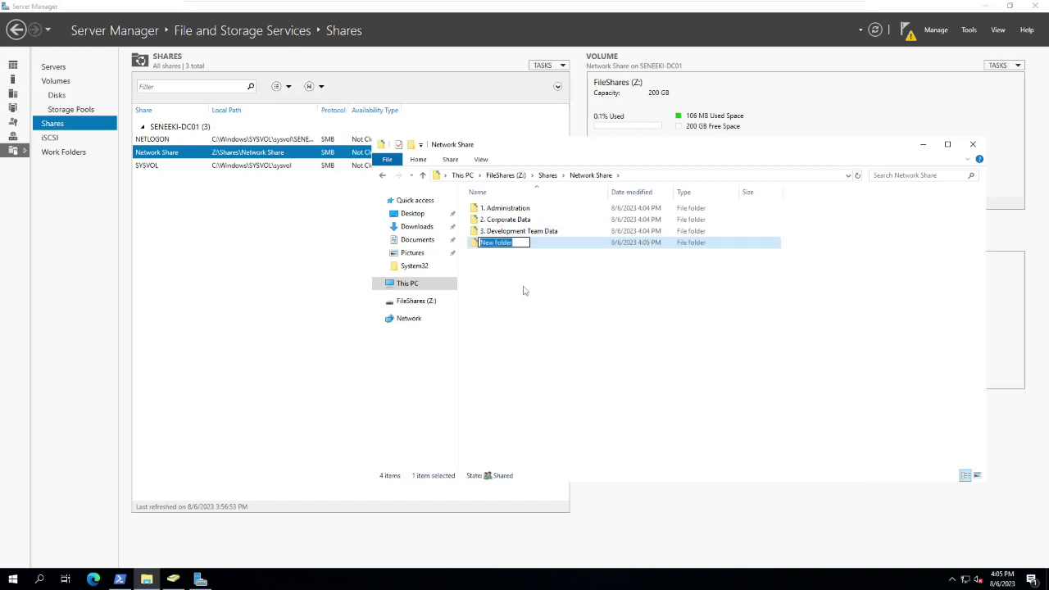
{"action": "type", "text": "4. HR Data"}
{"action": "key", "text": "Return"}
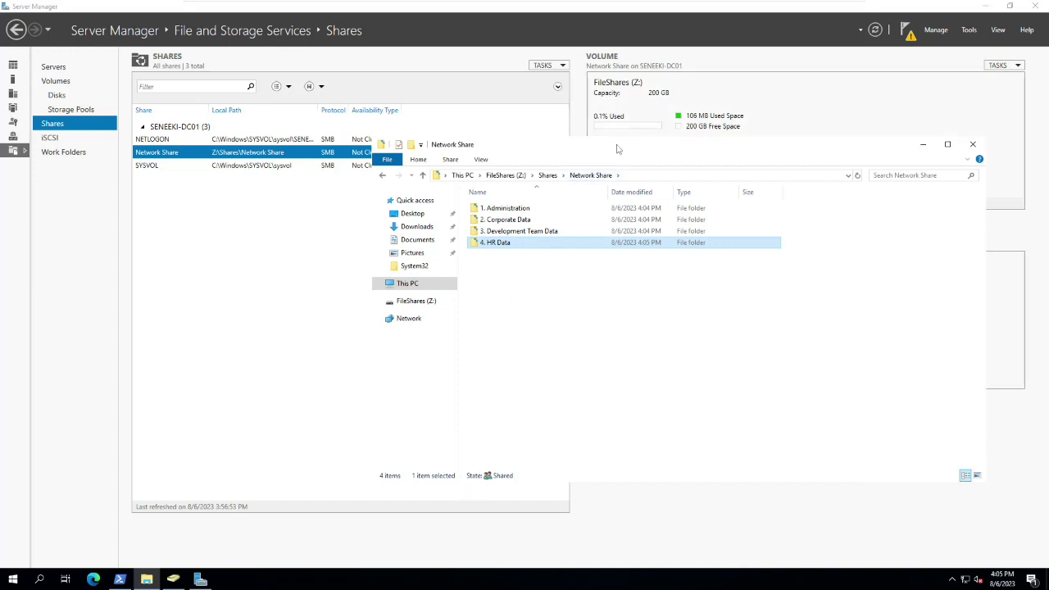
{"action": "left_click_drag", "start_coordinate": [618, 149], "coordinate": [522, 113]}
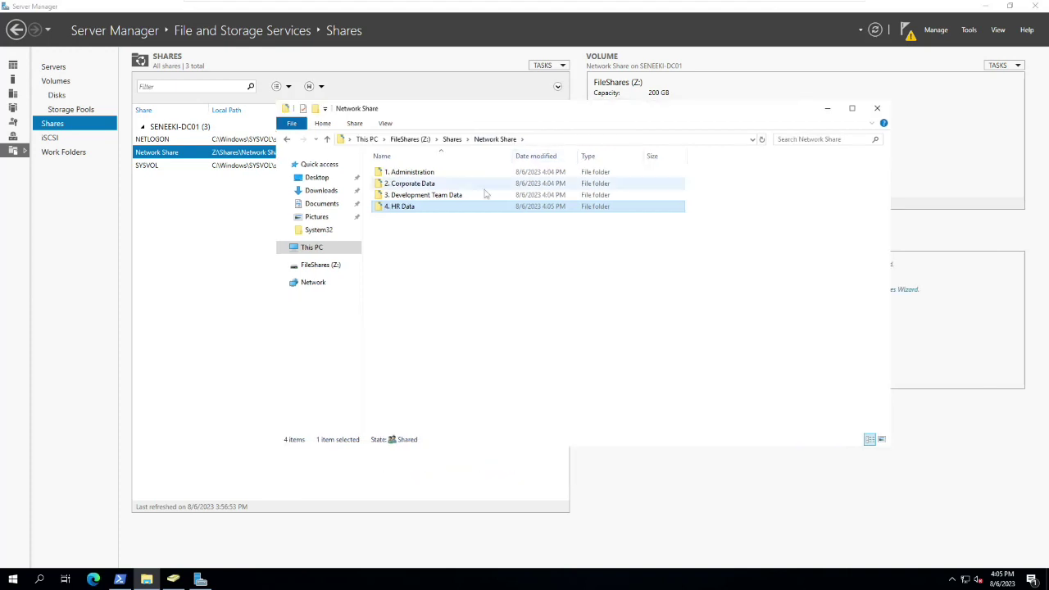
- Disable inheritance on the "1. Administration" folder, converting its inherited permissions into explicit ones, and save the security settings
{"action": "right_click", "coordinate": [418, 177]}
{"action": "left_click", "coordinate": [439, 355]}
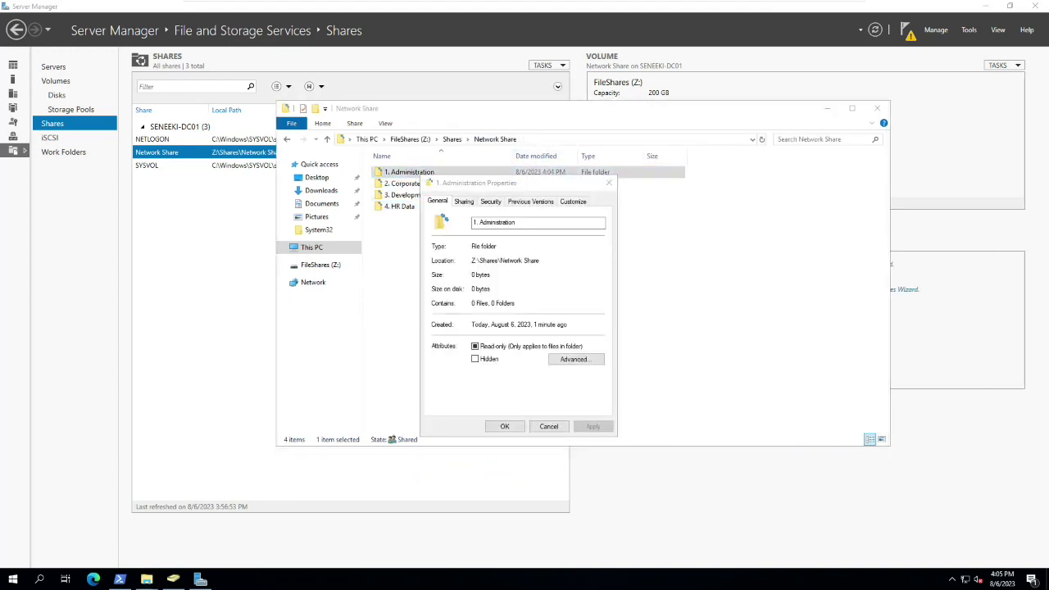
{"action": "left_click", "coordinate": [491, 201]}
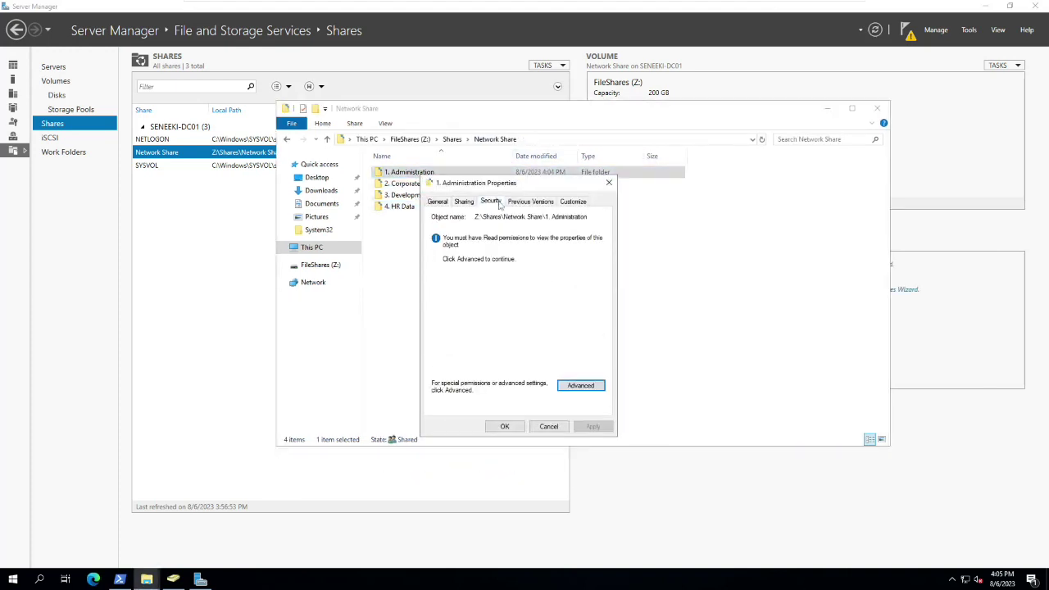
{"action": "left_click", "coordinate": [566, 385]}
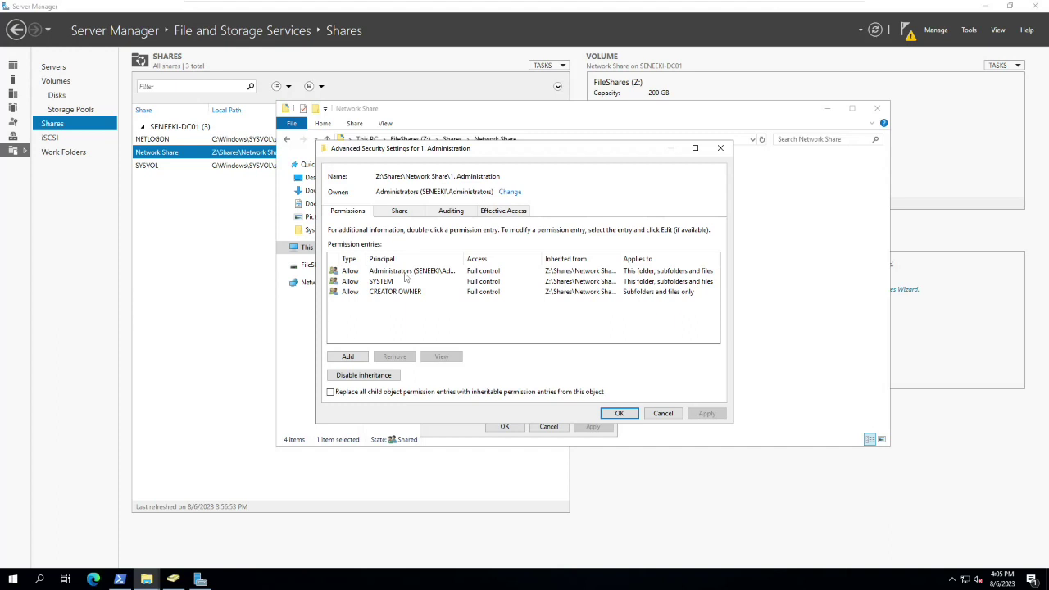
{"action": "left_click", "coordinate": [383, 376]}
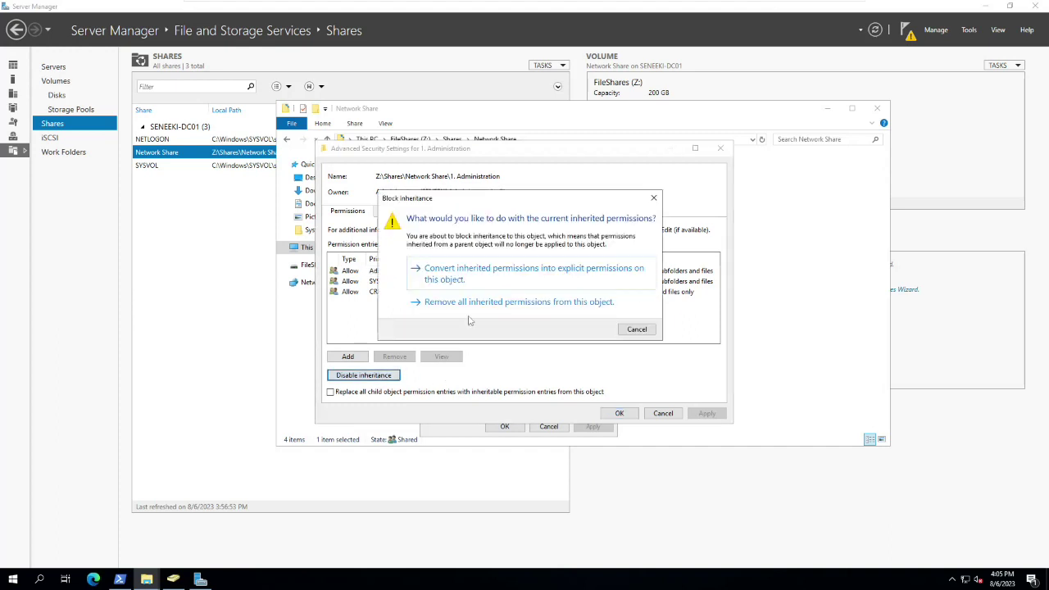
{"action": "left_click", "coordinate": [474, 278]}
{"action": "left_click", "coordinate": [631, 414]}
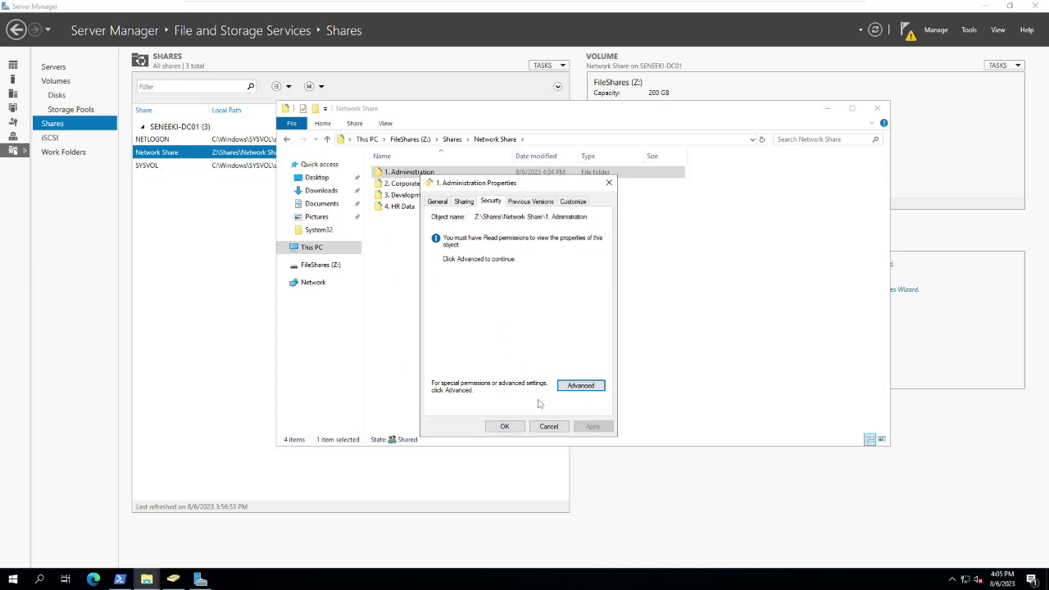
{"action": "left_click", "coordinate": [505, 426]}
- Disable inheritance on "2. Corporate Data" with administrative permissions, converting inherited entries into explicit permissions, and save
{"action": "right_click", "coordinate": [408, 187]}
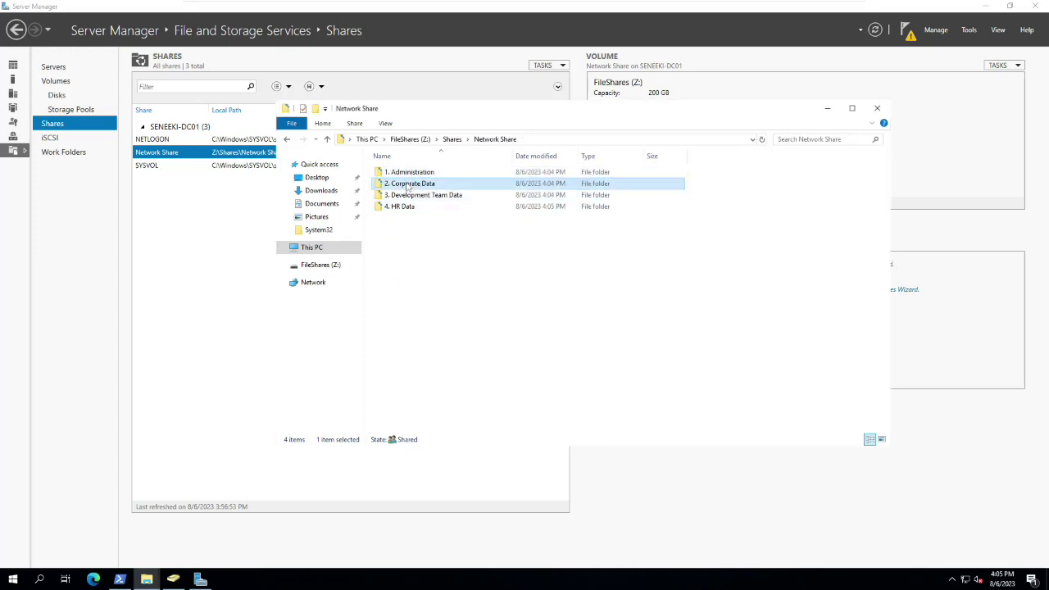
{"action": "left_click", "coordinate": [422, 367]}
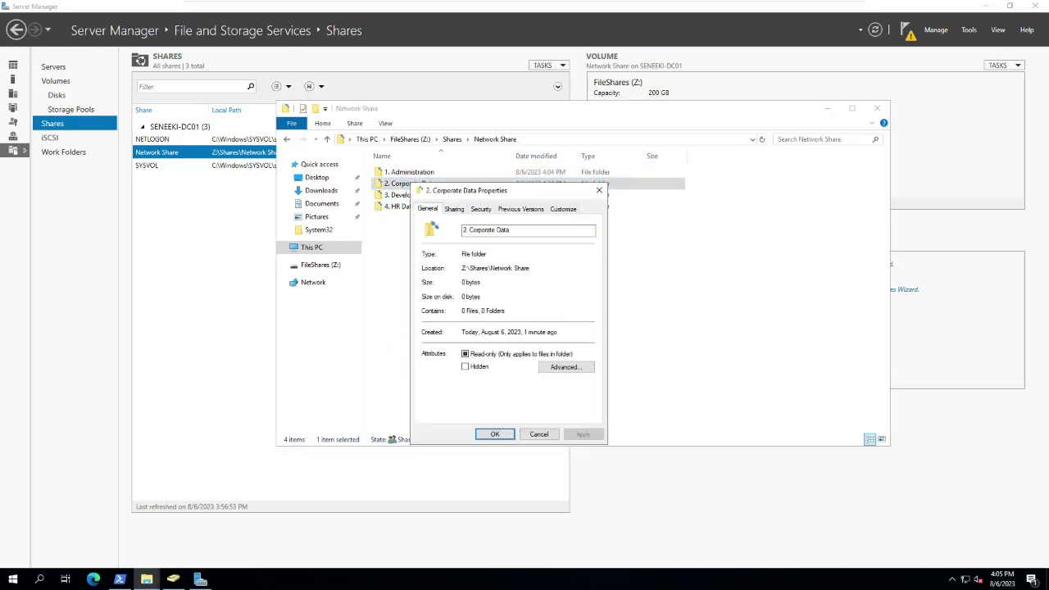
{"action": "left_click", "coordinate": [478, 212]}
{"action": "left_click", "coordinate": [571, 395]}
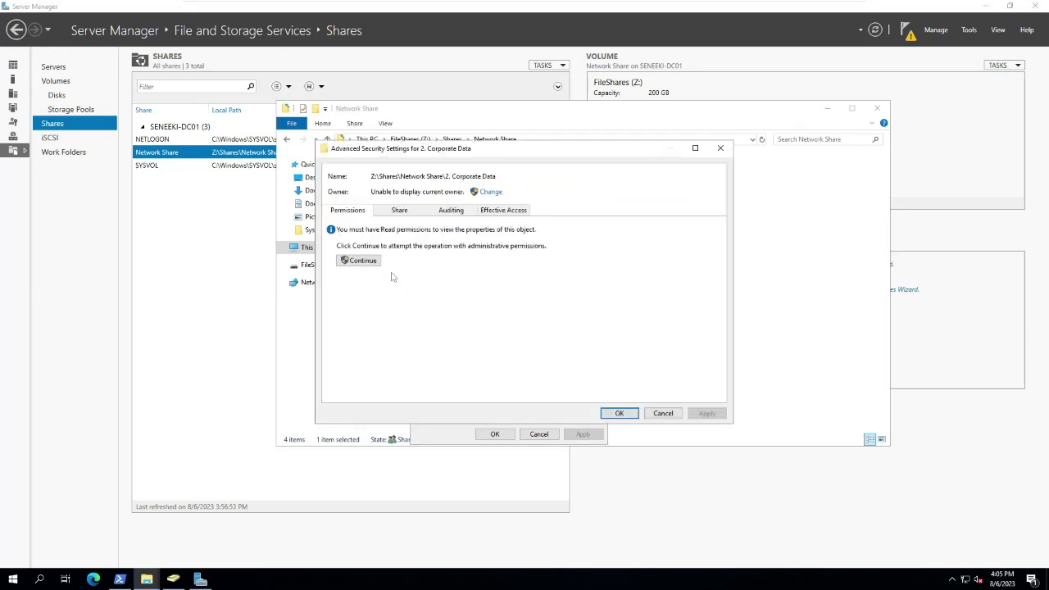
{"action": "left_click", "coordinate": [360, 261]}
{"action": "left_click", "coordinate": [366, 377]}
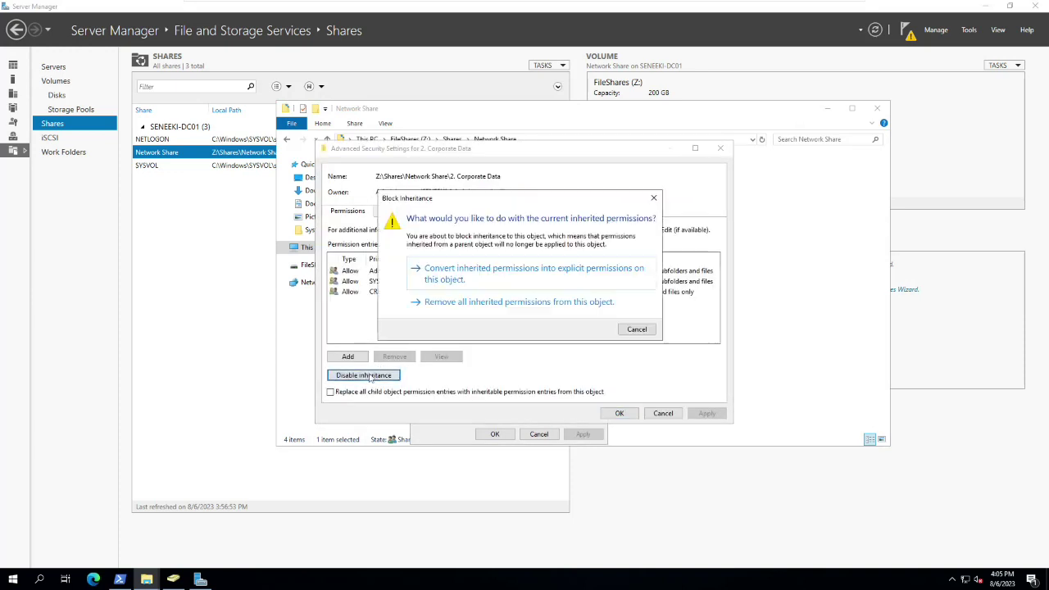
{"action": "left_click", "coordinate": [500, 271]}
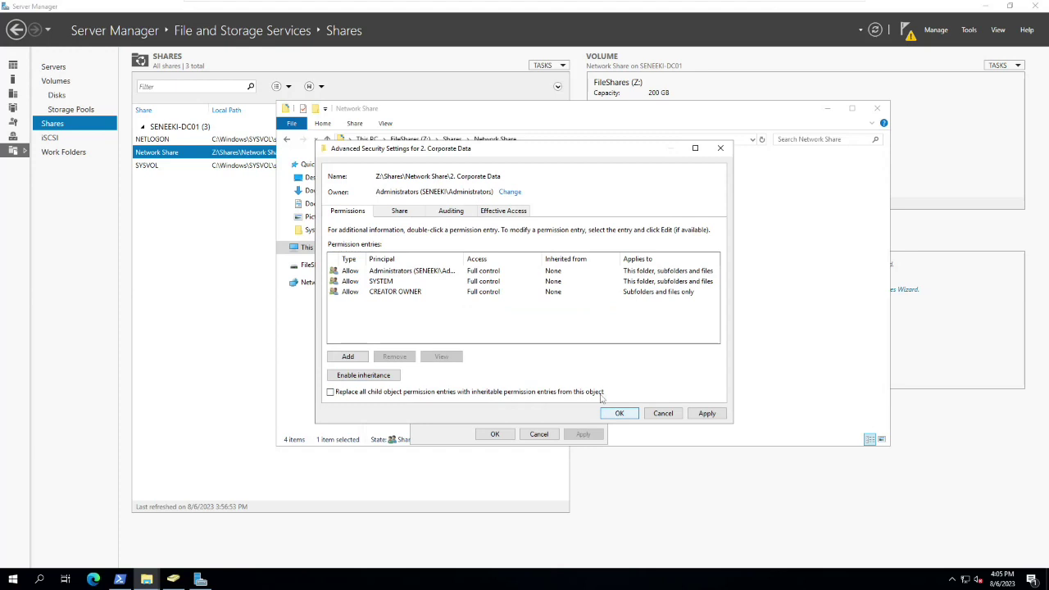
{"action": "left_click", "coordinate": [618, 413]}
{"action": "left_click", "coordinate": [495, 434]}
- Convert the inherited permissions of "3. Development Team Data" into explicit ones by disabling inheritance, and save its security settings
{"action": "right_click", "coordinate": [412, 197]}
{"action": "left_click", "coordinate": [449, 382]}
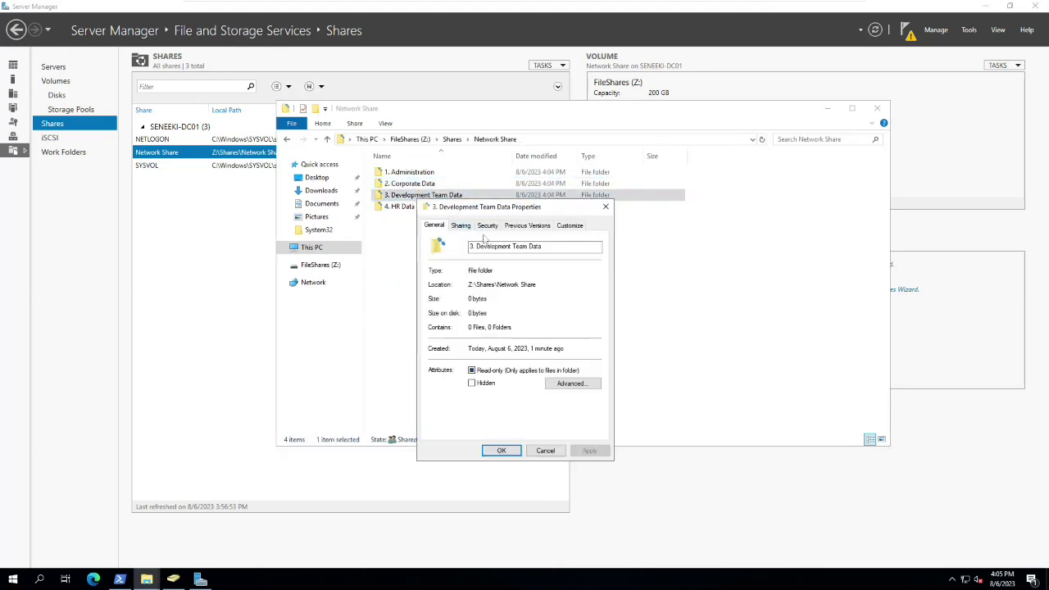
{"action": "left_click", "coordinate": [487, 225]}
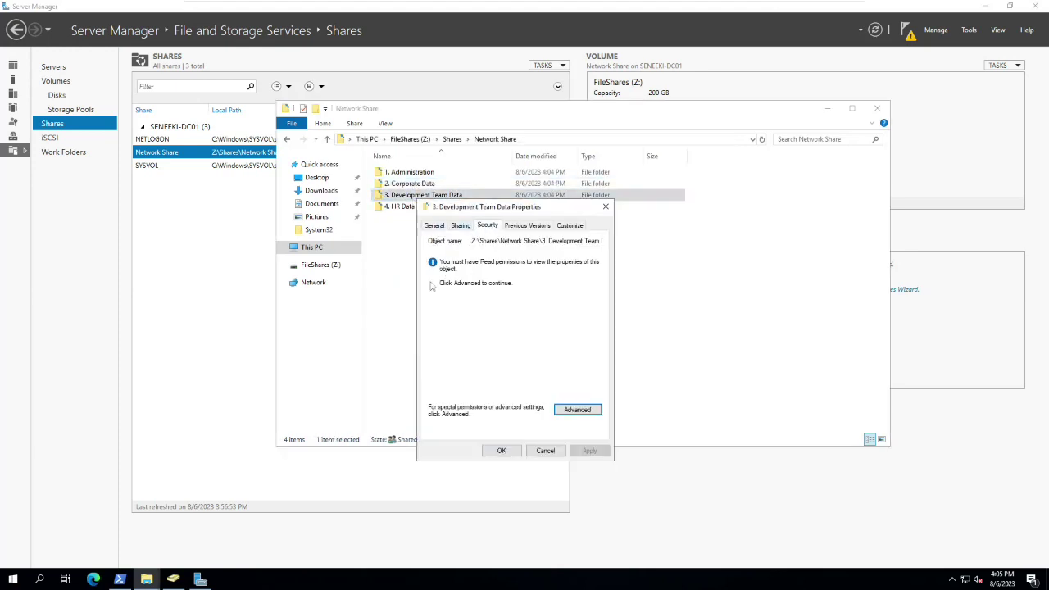
{"action": "left_click", "coordinate": [574, 411]}
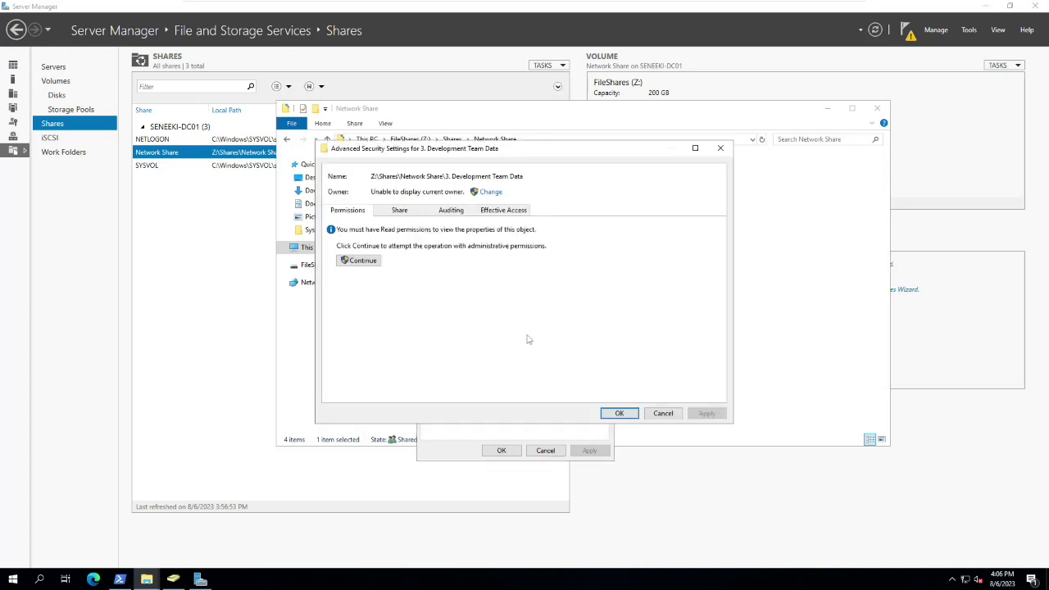
{"action": "left_click", "coordinate": [363, 260]}
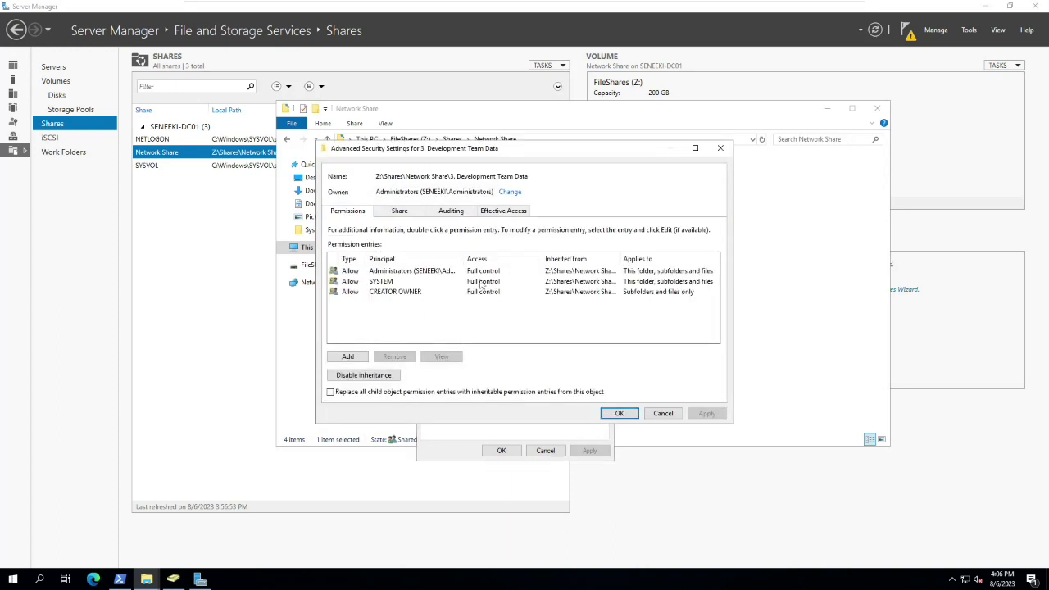
{"action": "left_click", "coordinate": [377, 376]}
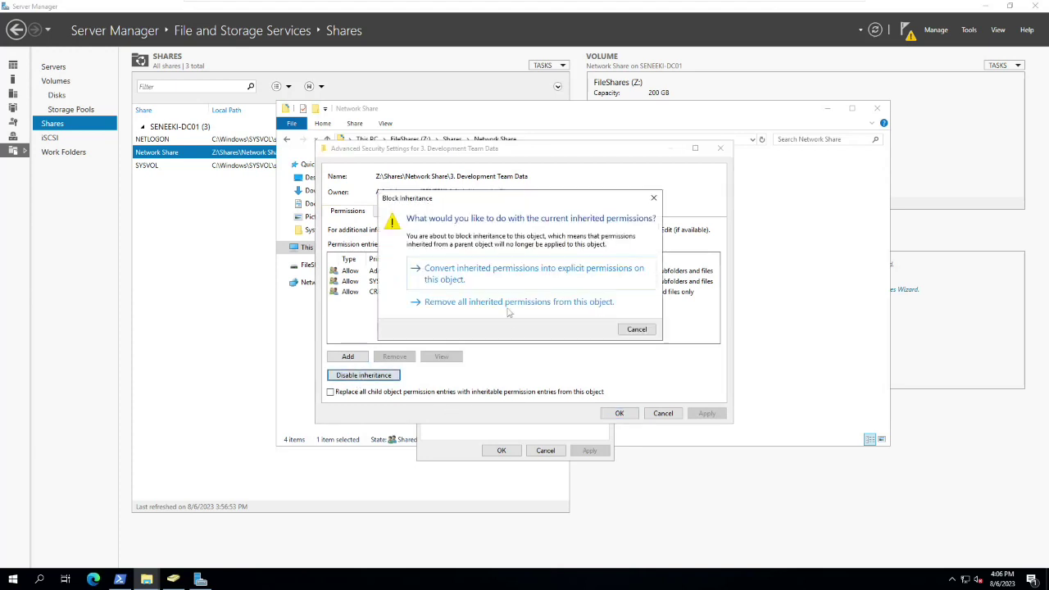
{"action": "left_click", "coordinate": [500, 279]}
{"action": "left_click", "coordinate": [619, 413]}
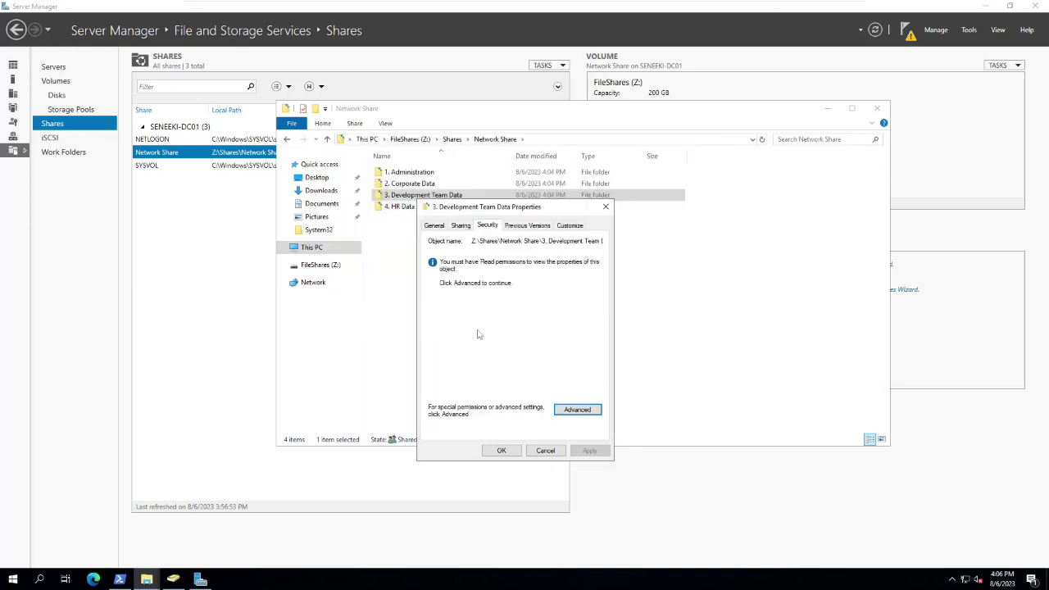
{"action": "left_click", "coordinate": [502, 450]}
- Block inheritance on "4. HR Data", keeping the inherited permissions as explicit entries, and save its security settings
{"action": "right_click", "coordinate": [399, 207]}
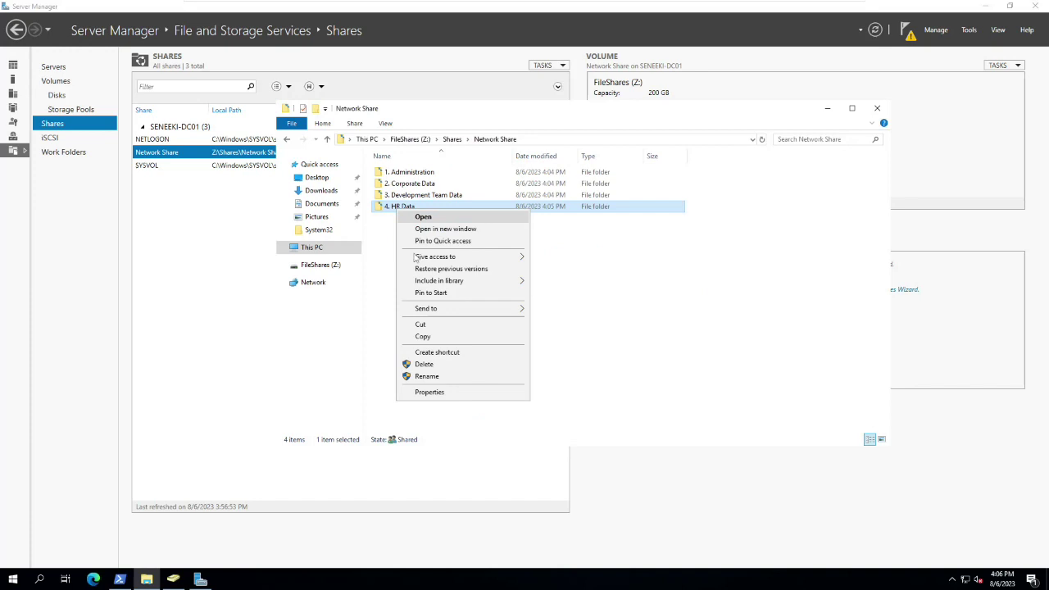
{"action": "left_click", "coordinate": [431, 391]}
{"action": "left_click", "coordinate": [469, 235]}
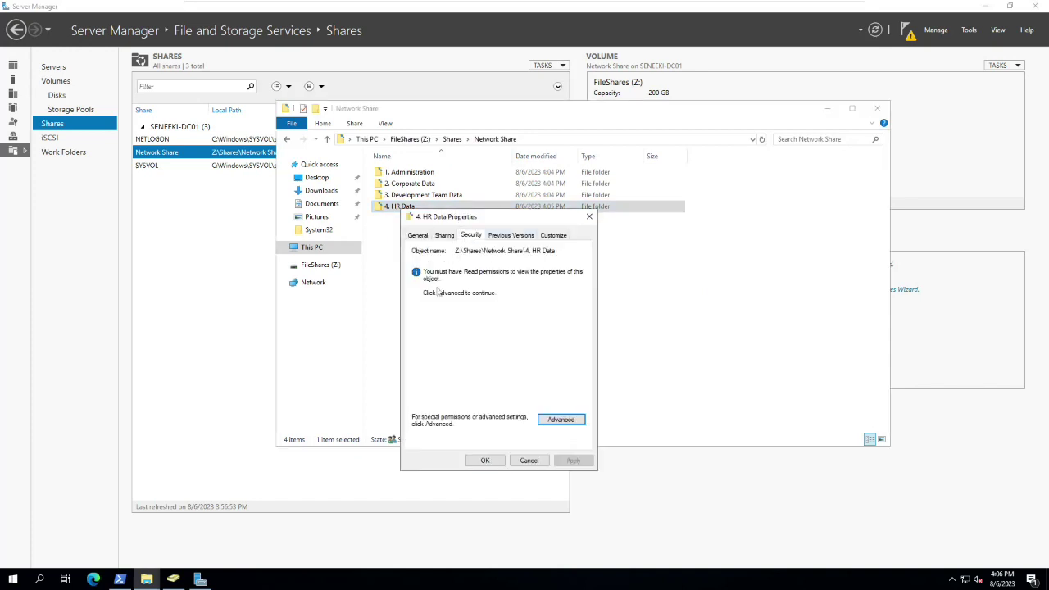
{"action": "left_click", "coordinate": [544, 418]}
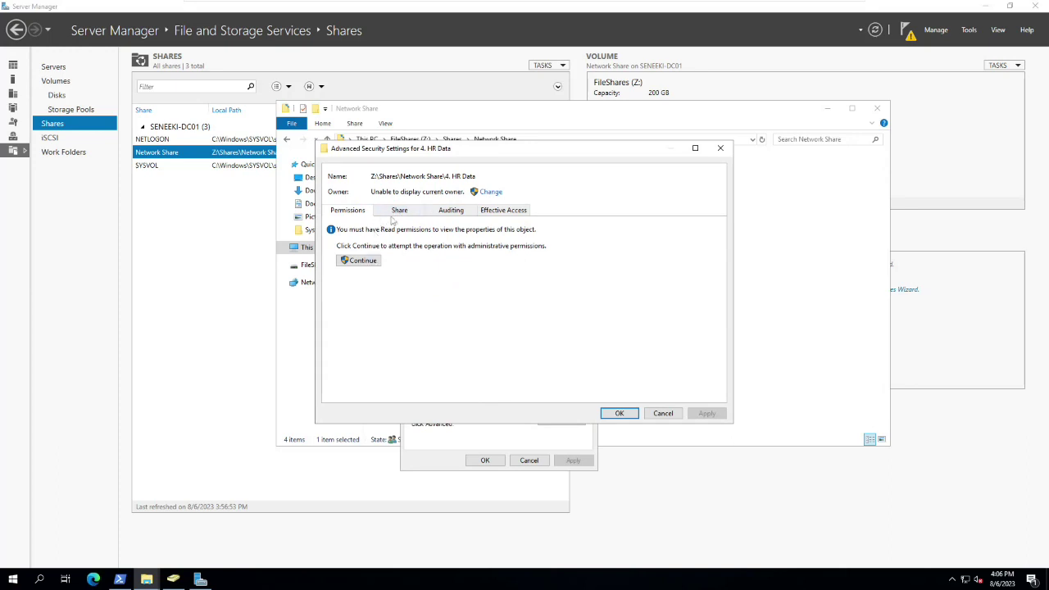
{"action": "left_click", "coordinate": [369, 261]}
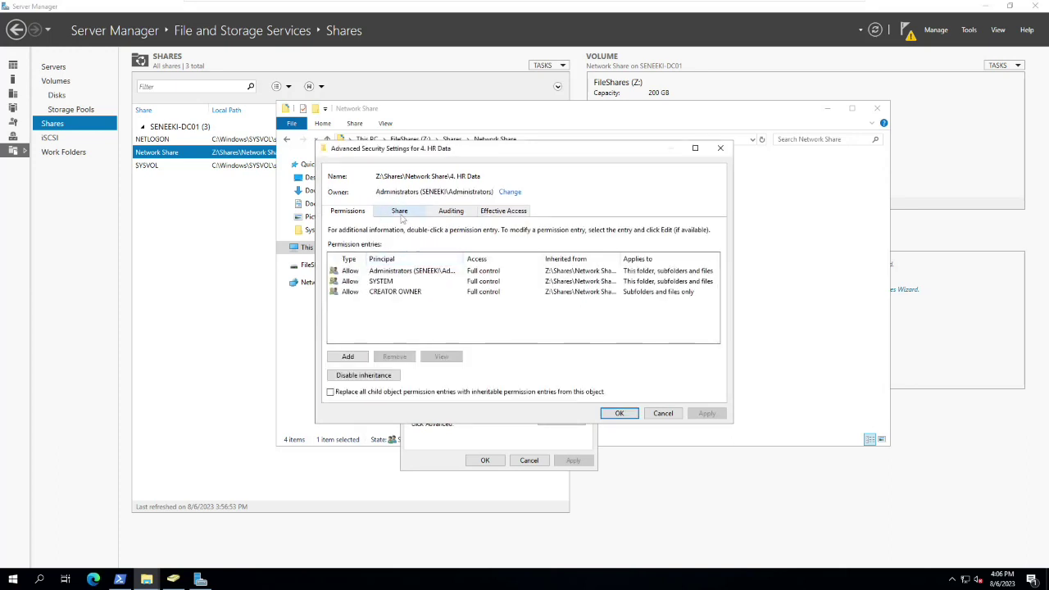
{"action": "left_click", "coordinate": [378, 377]}
{"action": "left_click", "coordinate": [483, 274]}
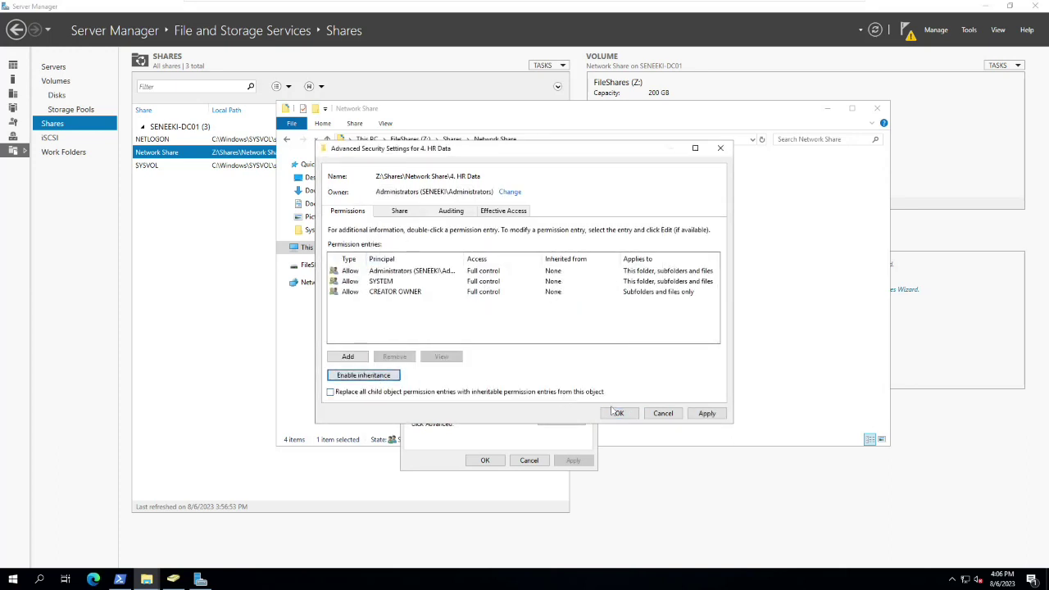
{"action": "left_click", "coordinate": [620, 413]}
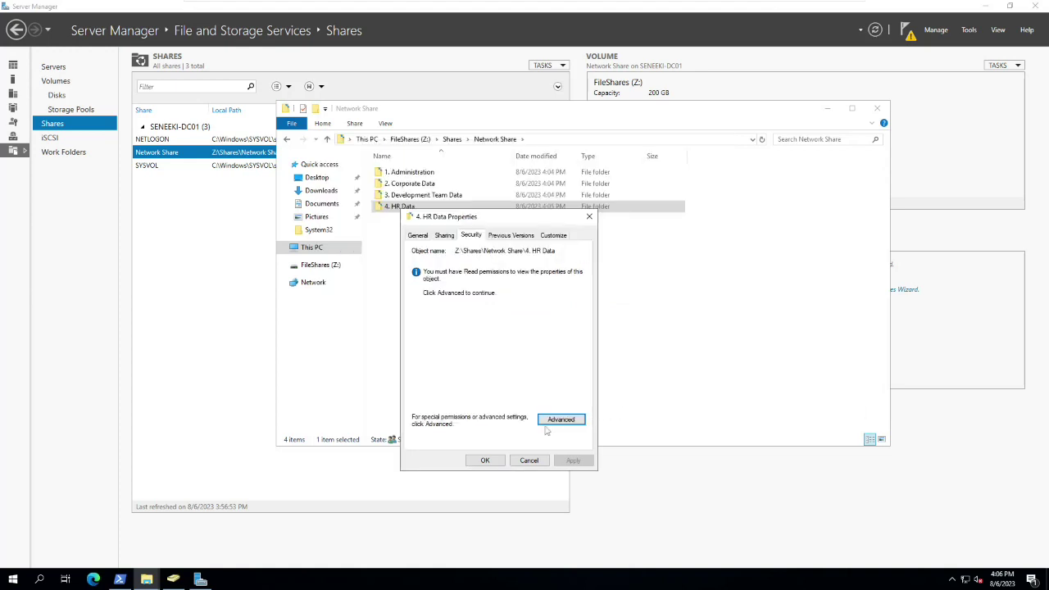
{"action": "left_click", "coordinate": [484, 460]}
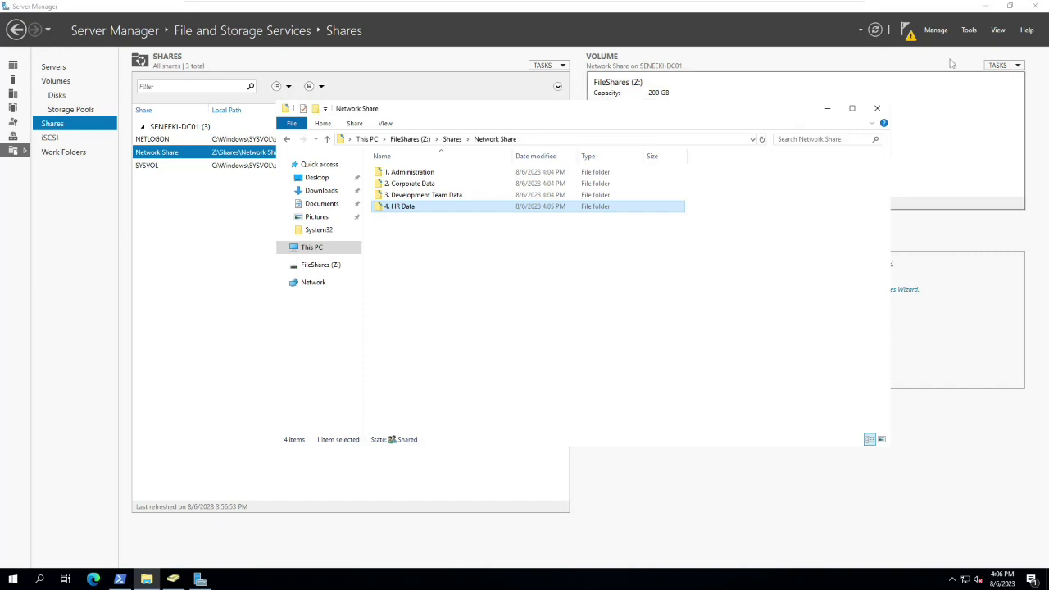
- Minimize Server Manager, switch to Active Directory Users and Computers, open Folder Groups under Security Groups, and place the window so the share folders stay visible
{"action": "left_click", "coordinate": [1008, 22]}
{"action": "left_click", "coordinate": [985, 6]}
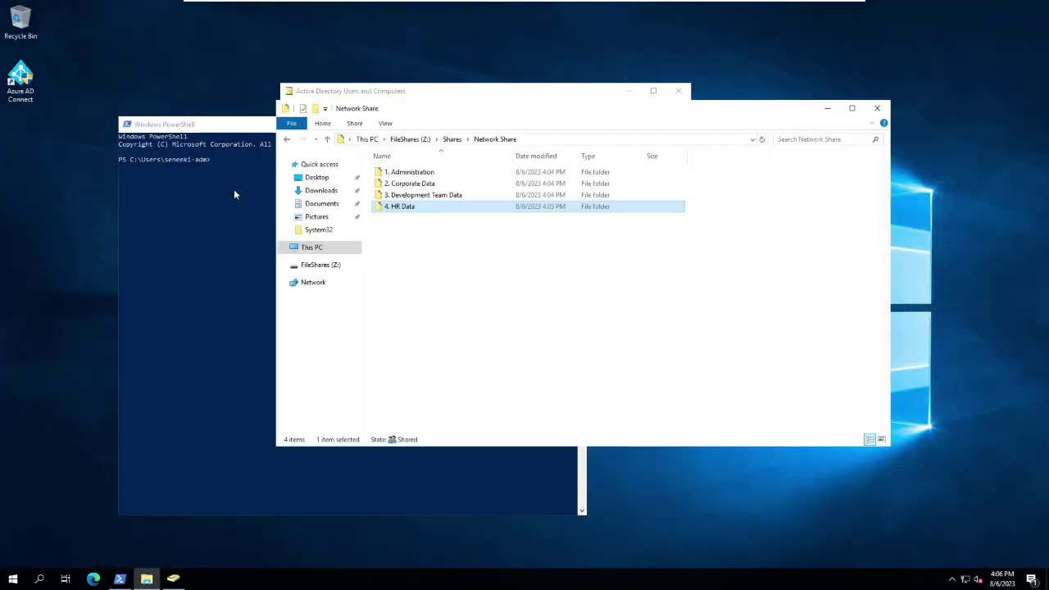
{"action": "left_click", "coordinate": [182, 580]}
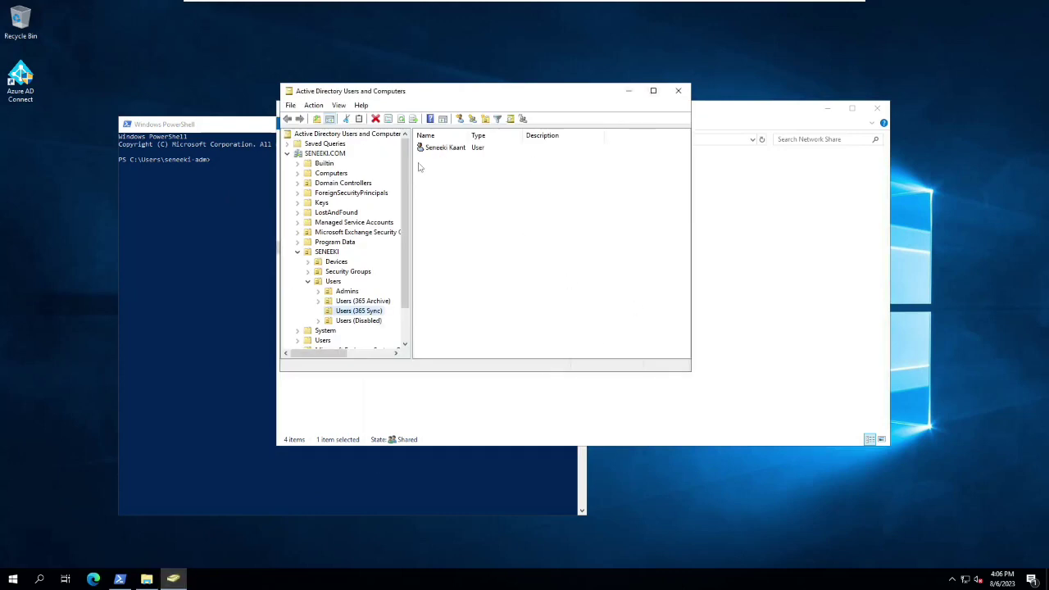
{"action": "left_click", "coordinate": [337, 273]}
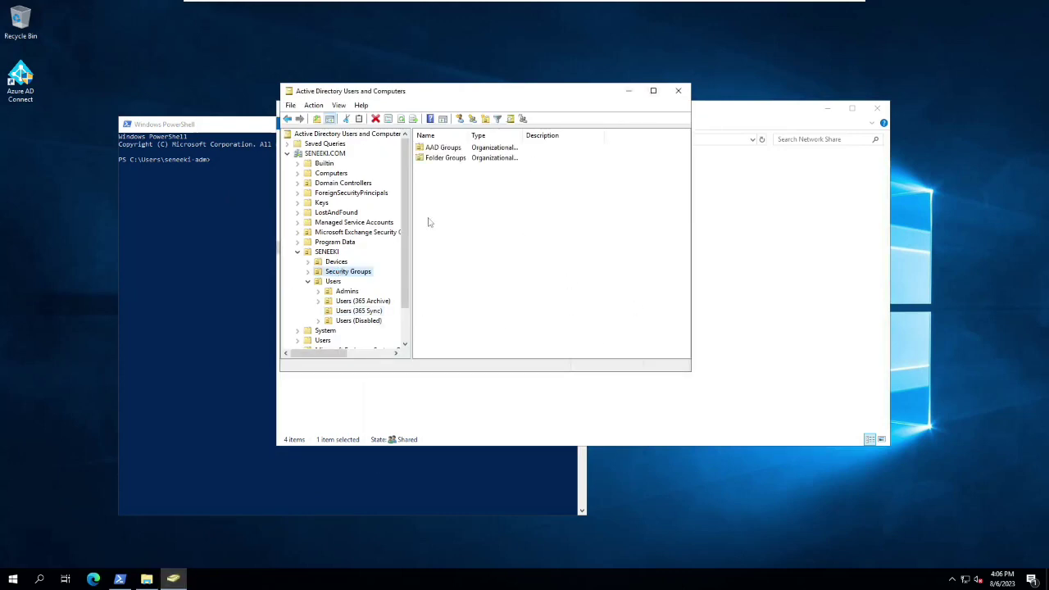
{"action": "left_click", "coordinate": [309, 272]}
{"action": "left_click", "coordinate": [338, 293]}
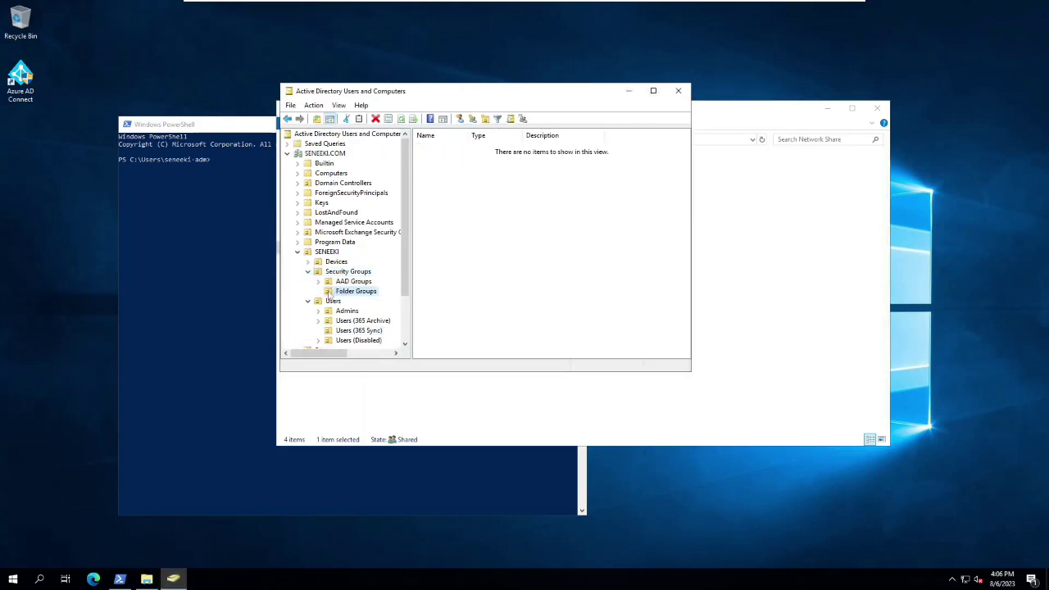
{"action": "left_click_drag", "start_coordinate": [527, 96], "coordinate": [770, 147]}
{"action": "left_click", "coordinate": [708, 226]}
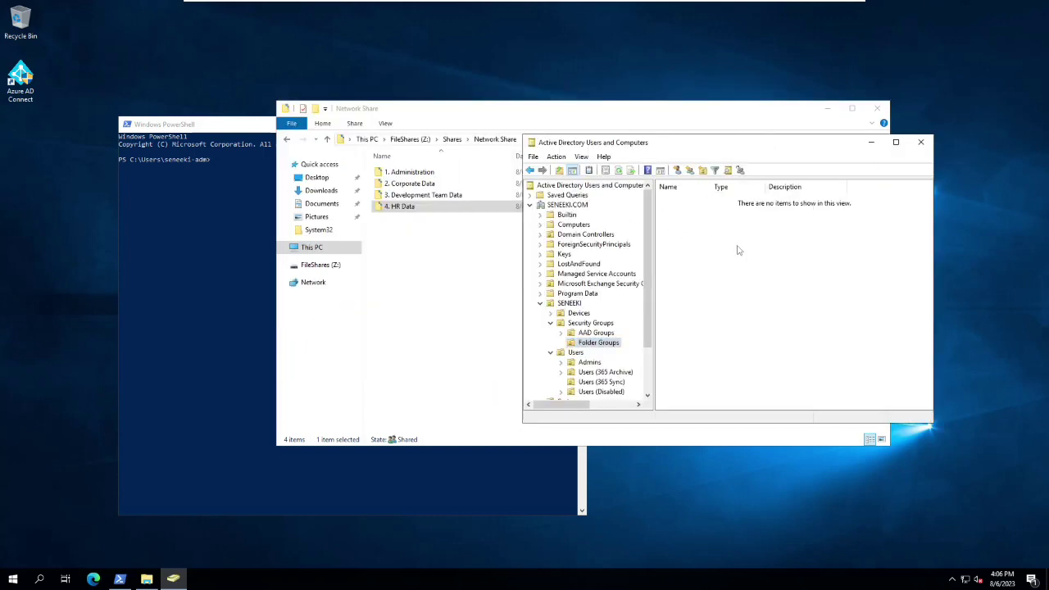
- Create a global security group named Foldergroup_Administration in Folder Groups and widen the Name column to fit its full name
{"action": "right_click", "coordinate": [693, 276]}
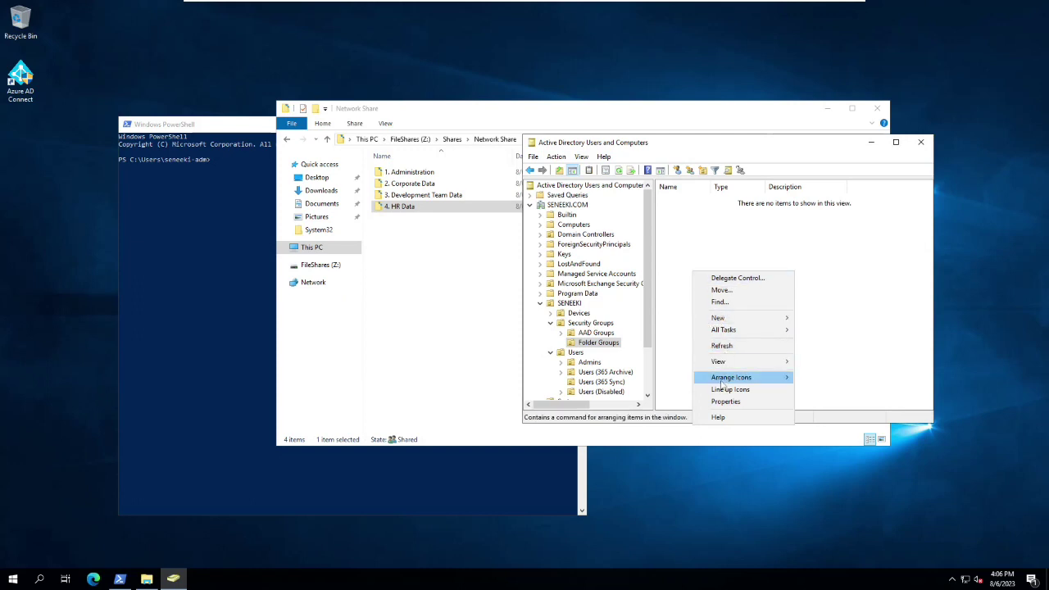
{"action": "mouse_move", "coordinate": [743, 366]}
{"action": "mouse_move", "coordinate": [754, 318]}
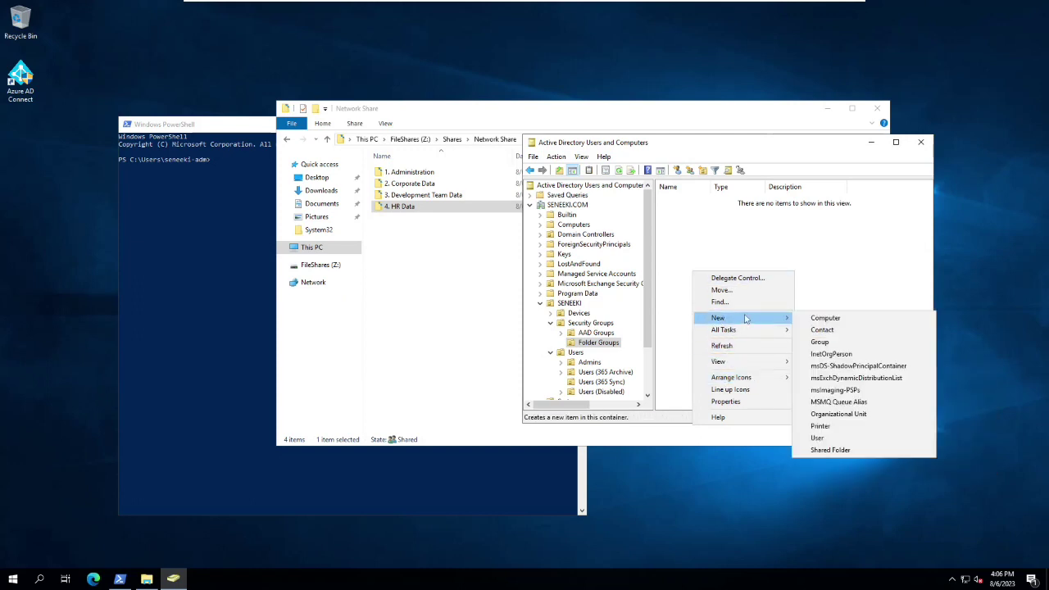
{"action": "left_click", "coordinate": [819, 342]}
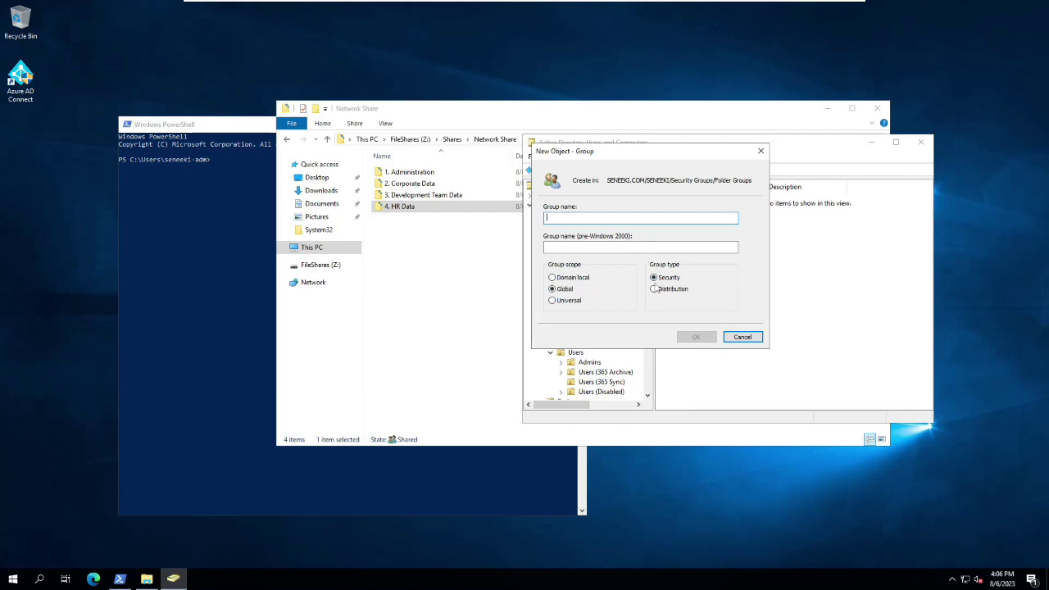
{"action": "type", "text": "Foldergroupo"}
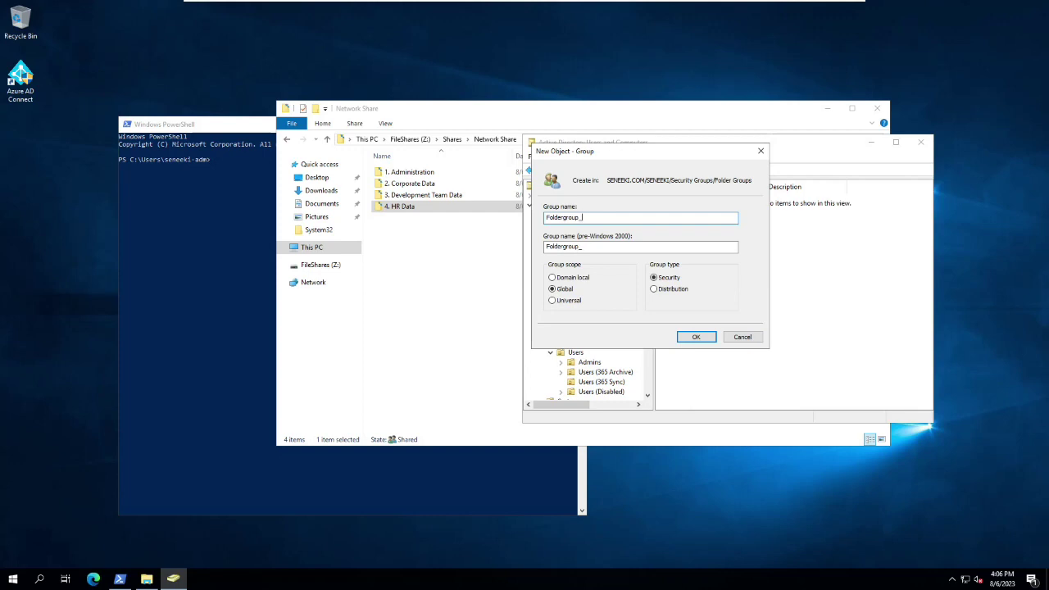
{"action": "type", "text": "Administration"}
{"action": "left_click", "coordinate": [687, 338]}
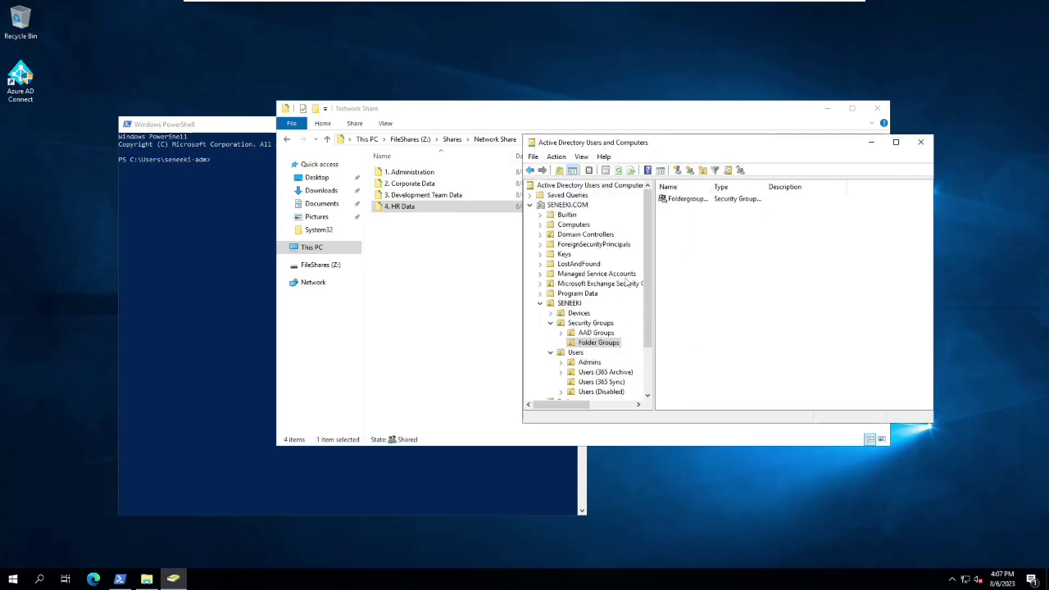
{"action": "double_click", "coordinate": [717, 186]}
{"action": "right_click", "coordinate": [689, 236]}
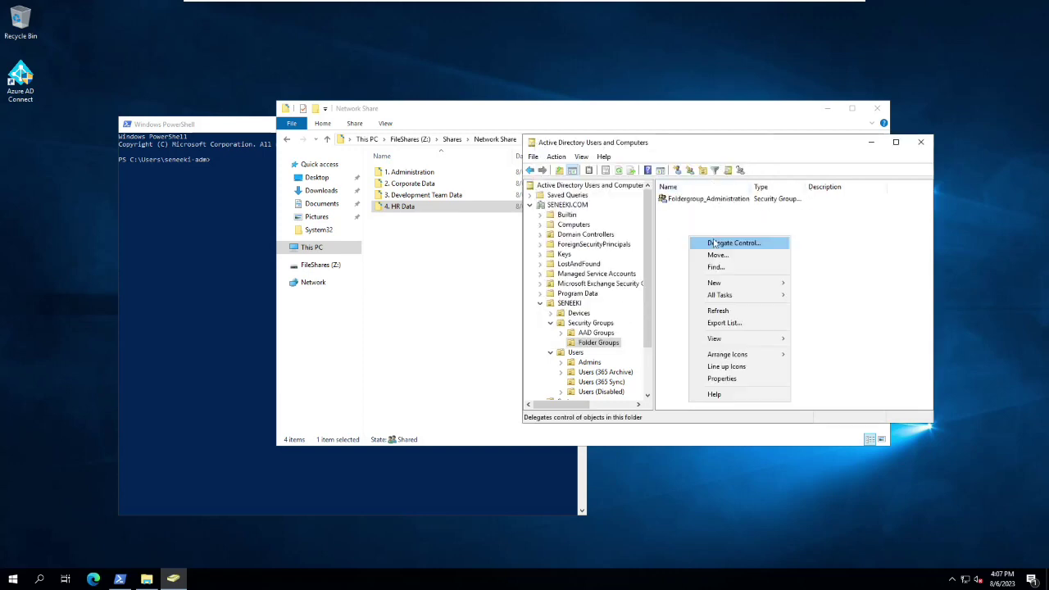
{"action": "left_click", "coordinate": [680, 199]}
{"action": "double_click", "coordinate": [681, 199]}
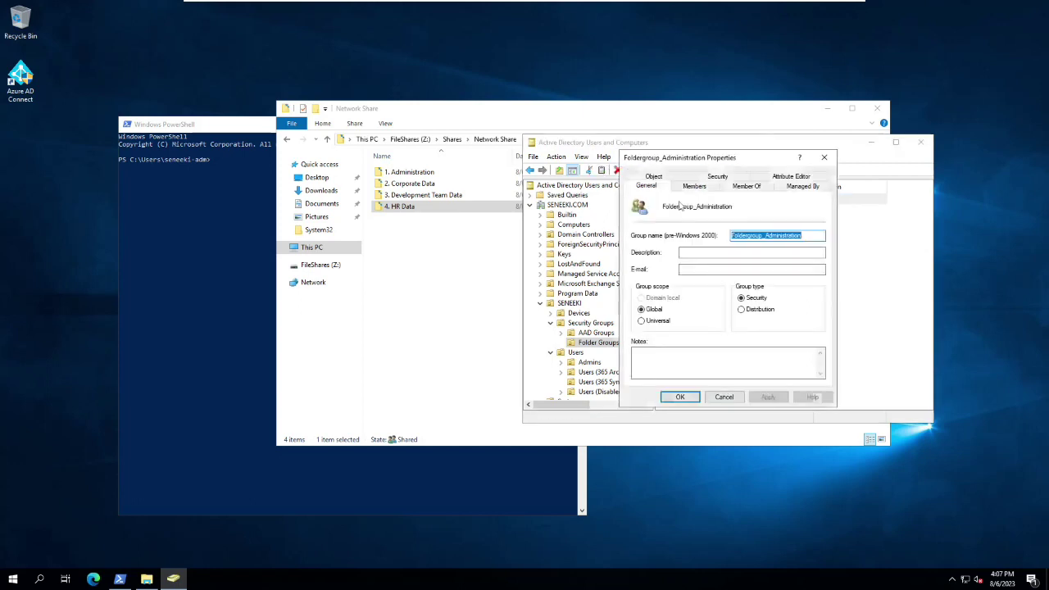
{"action": "key", "text": "Escape"}
{"action": "right_click", "coordinate": [692, 200]}
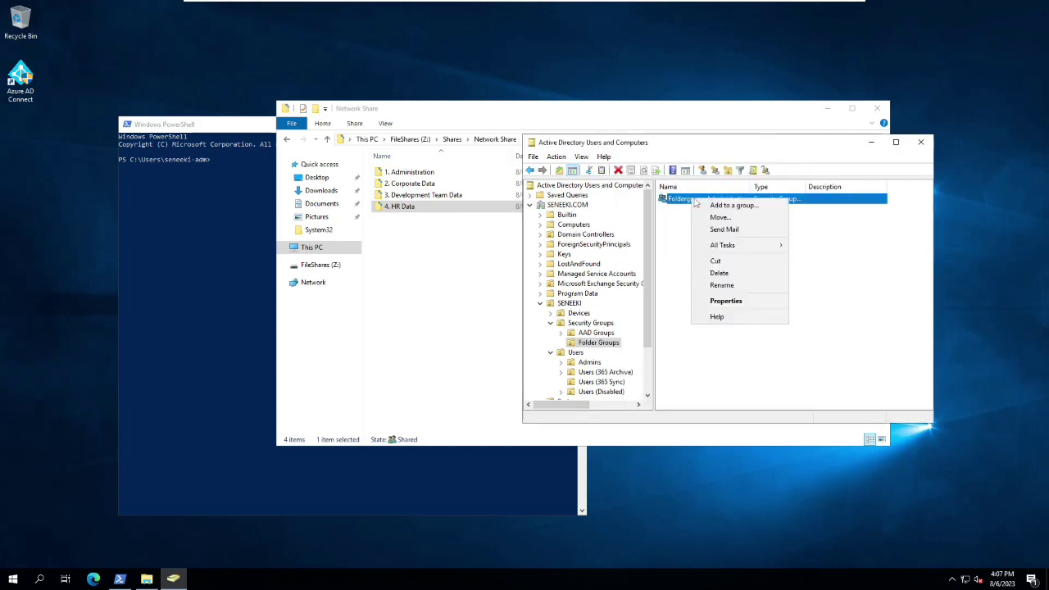
- Create a global security group named Foldergroup_Corporate in Folder Groups
{"action": "right_click", "coordinate": [660, 239]}
{"action": "mouse_move", "coordinate": [703, 284]}
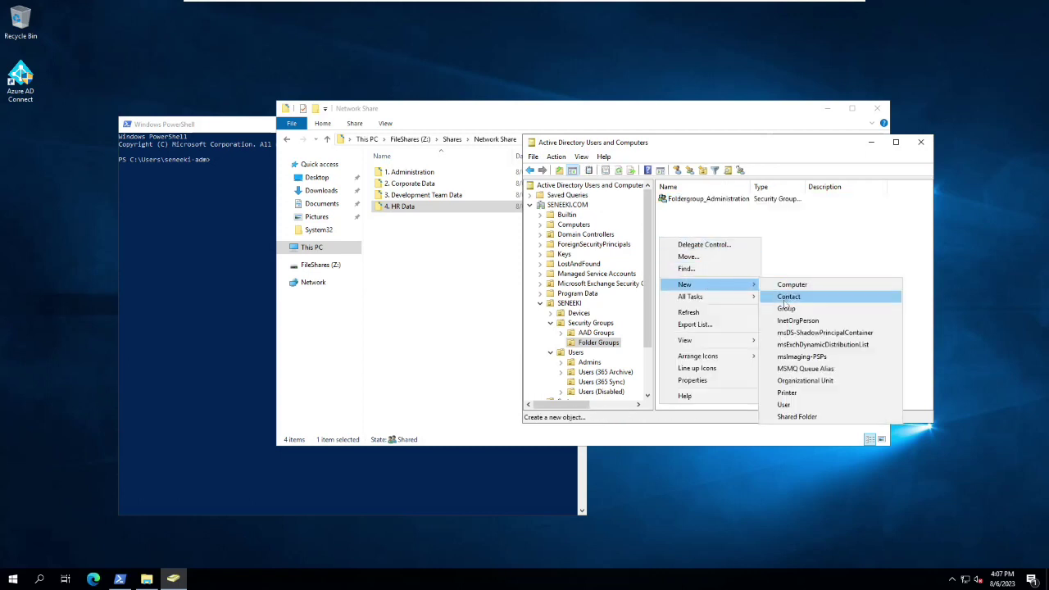
{"action": "left_click", "coordinate": [780, 308]}
{"action": "type", "text": "Foldergroup_Corporate"}
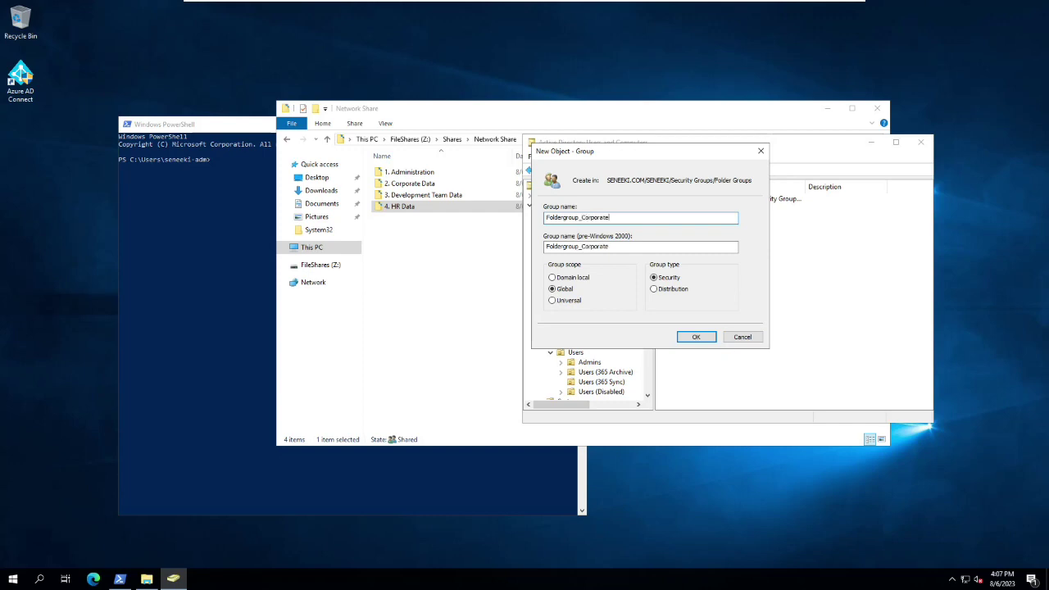
{"action": "key", "text": "Return"}
{"action": "right_click", "coordinate": [743, 250]}
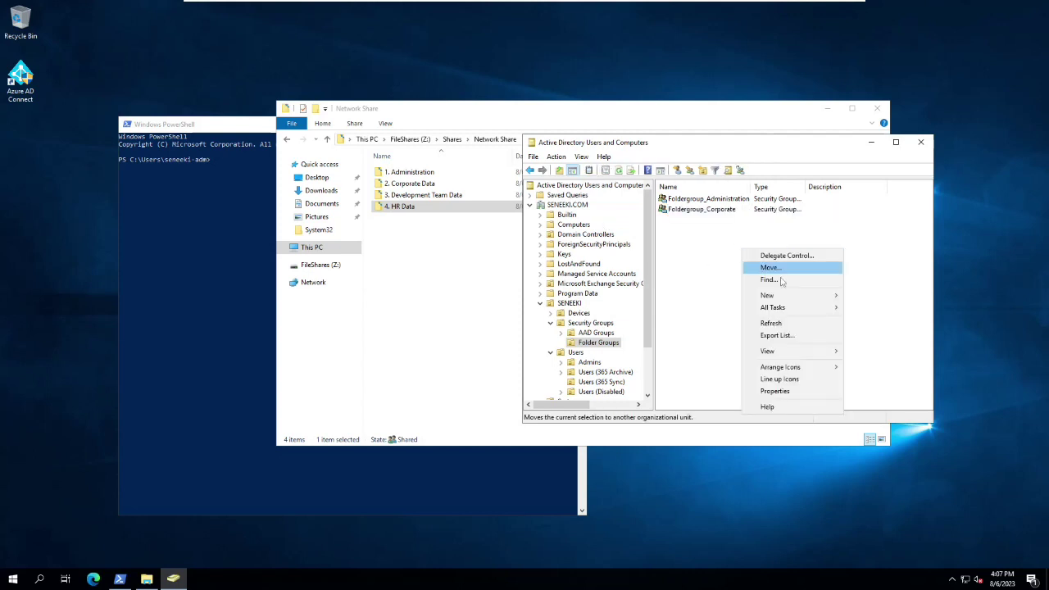
{"action": "left_click", "coordinate": [868, 296]}
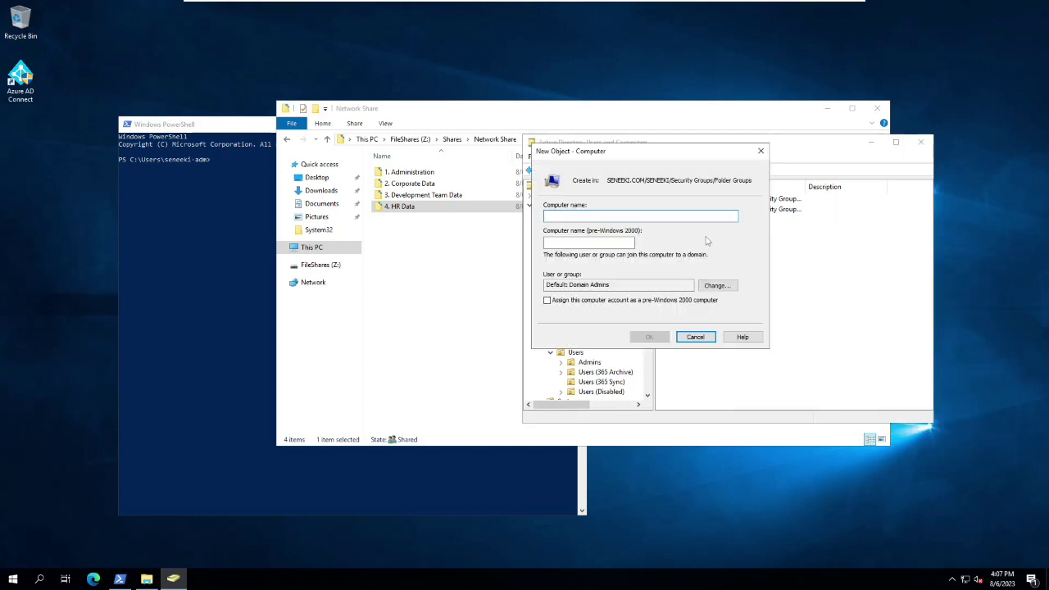
{"action": "left_click", "coordinate": [705, 338]}
- Add a global security group named Foldergroup_Development to Folder Groups
{"action": "right_click", "coordinate": [725, 239]}
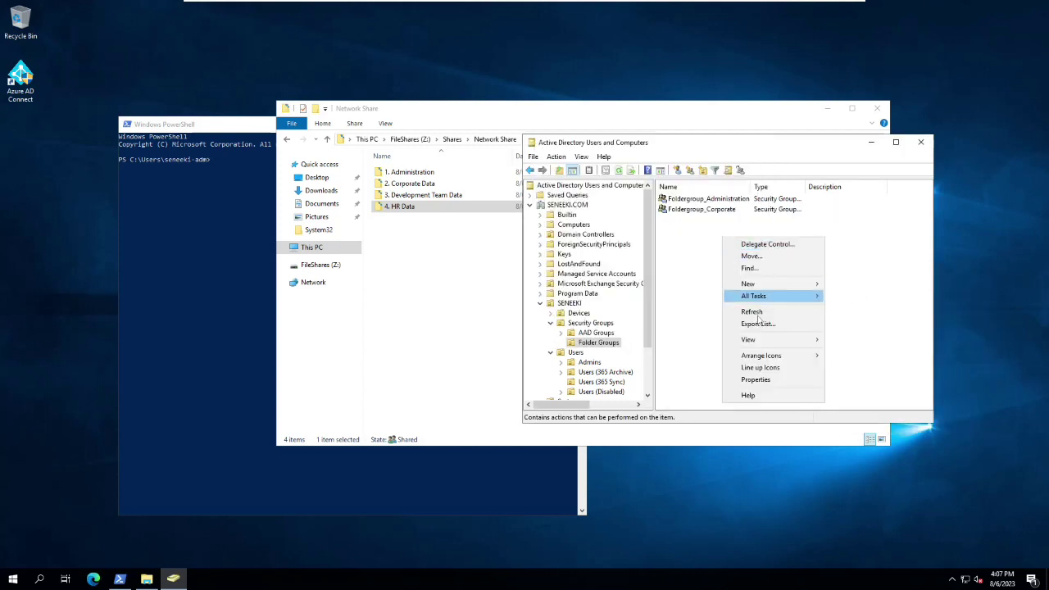
{"action": "mouse_move", "coordinate": [836, 285]}
{"action": "left_click", "coordinate": [844, 309]}
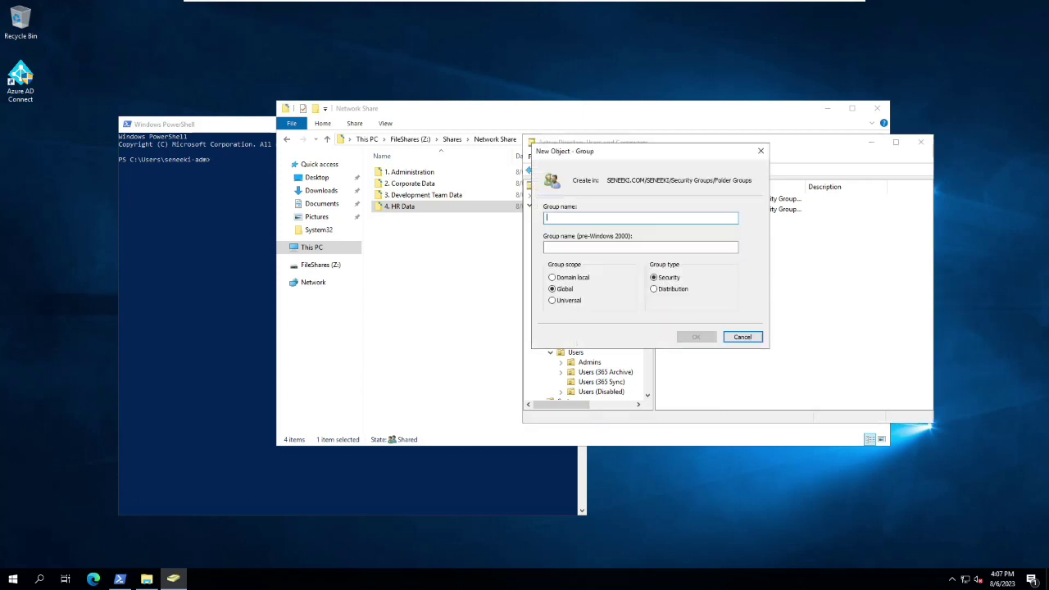
{"action": "type", "text": "Foldergroup_Development"}
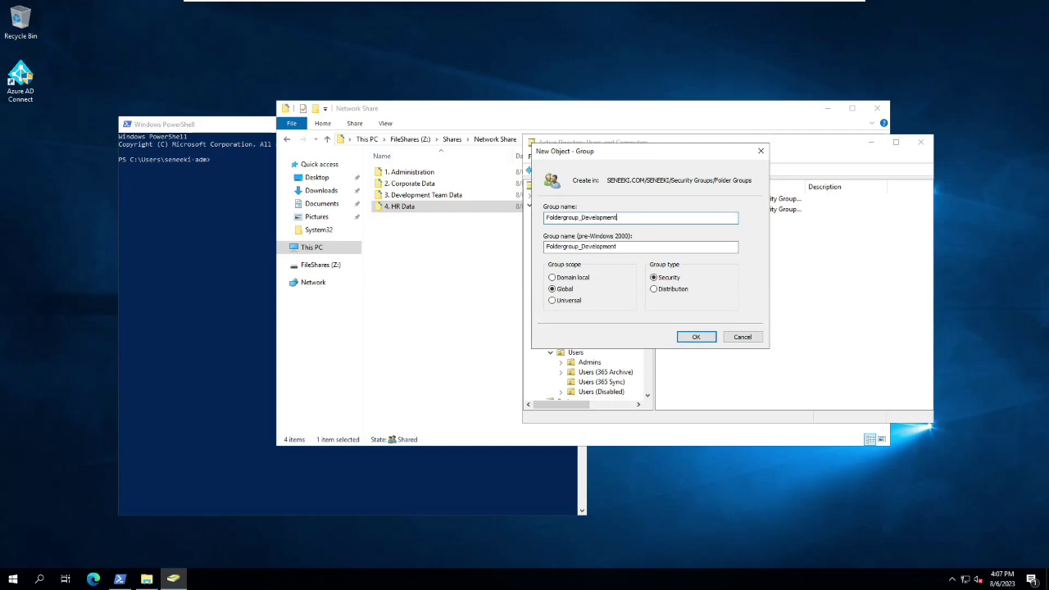
{"action": "key", "text": "Return"}
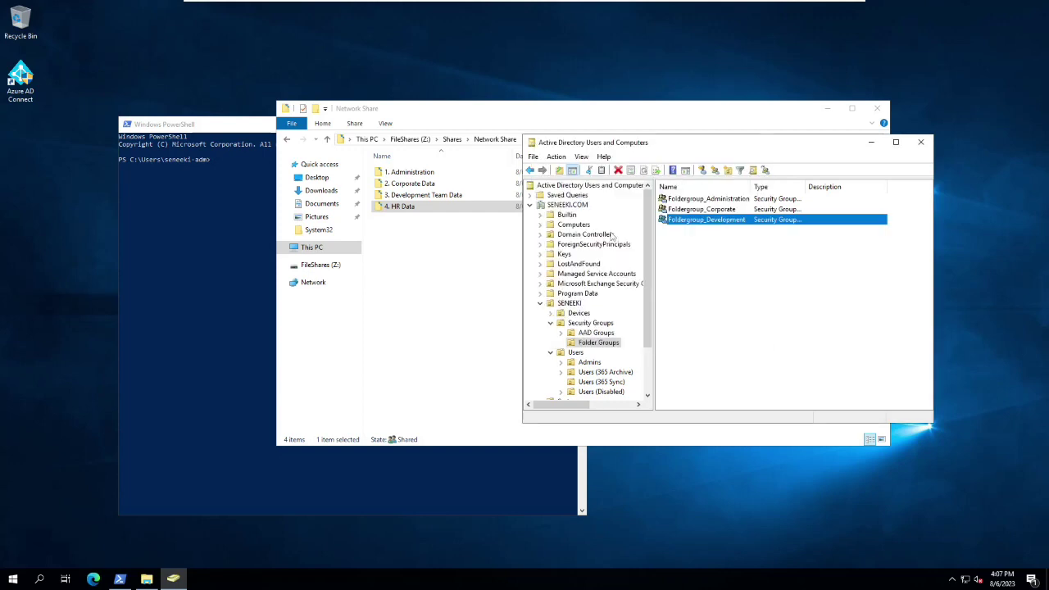
- Create the global security group Foldergroup_HR in Folder Groups and clear the selection in the group list
{"action": "right_click", "coordinate": [680, 247]}
{"action": "mouse_move", "coordinate": [705, 290]}
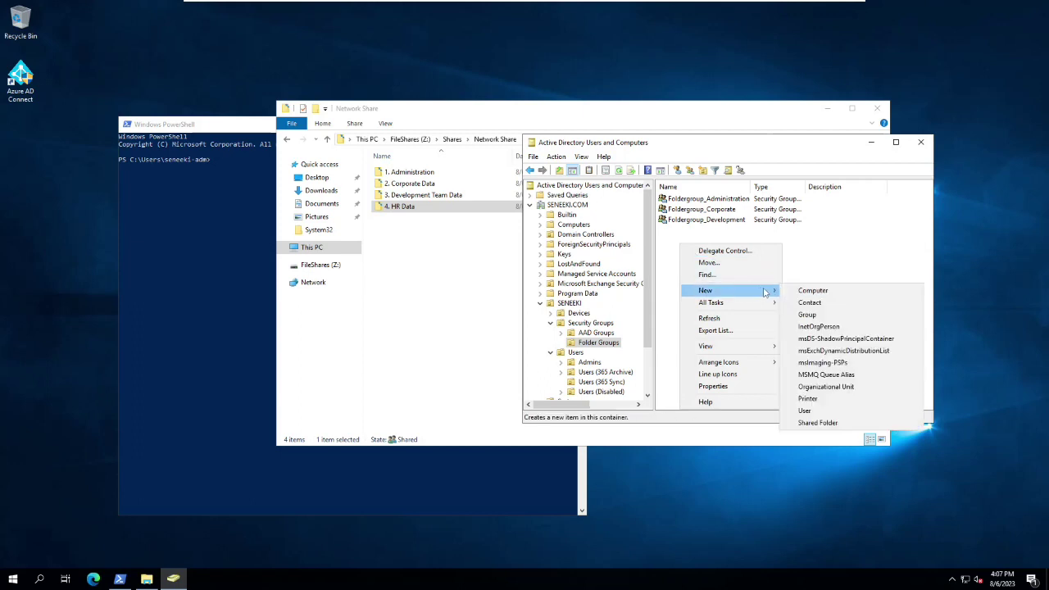
{"action": "left_click", "coordinate": [829, 319]}
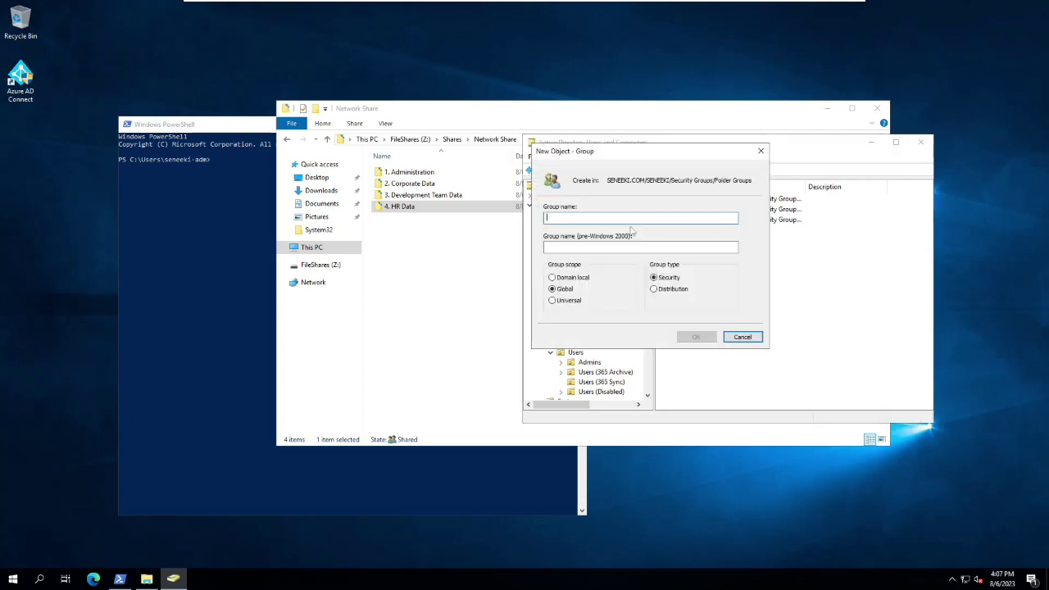
{"action": "type", "text": "Foldergrou"}
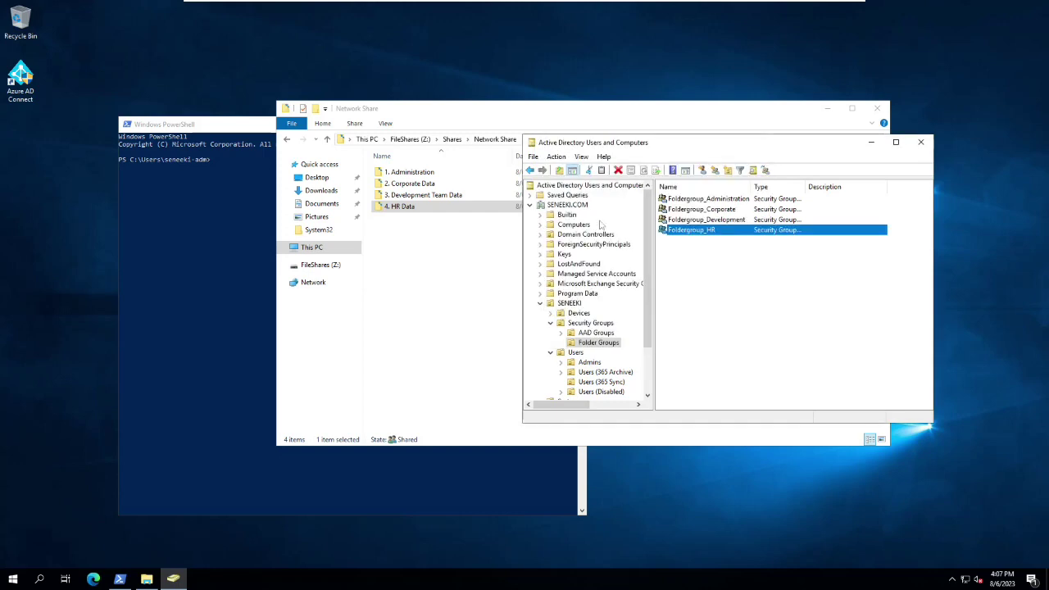
{"action": "left_click", "coordinate": [714, 261]}
{"action": "left_click", "coordinate": [702, 232]}
{"action": "left_click", "coordinate": [728, 266]}
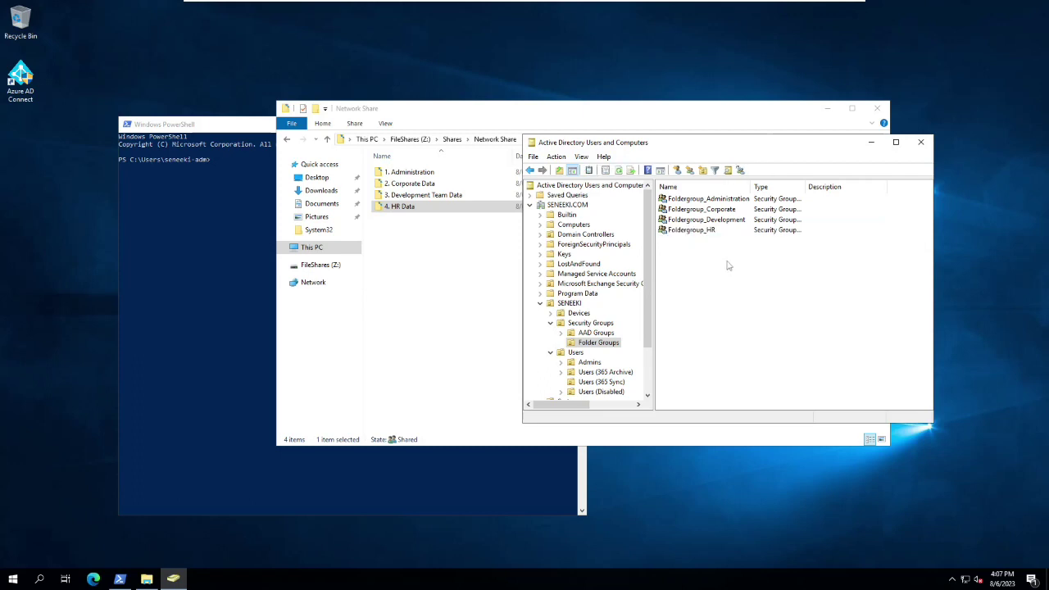
- Switch to the Network Share window and open the advanced security settings of "4. HR Data" with administrative permissions
{"action": "right_click", "coordinate": [397, 206]}
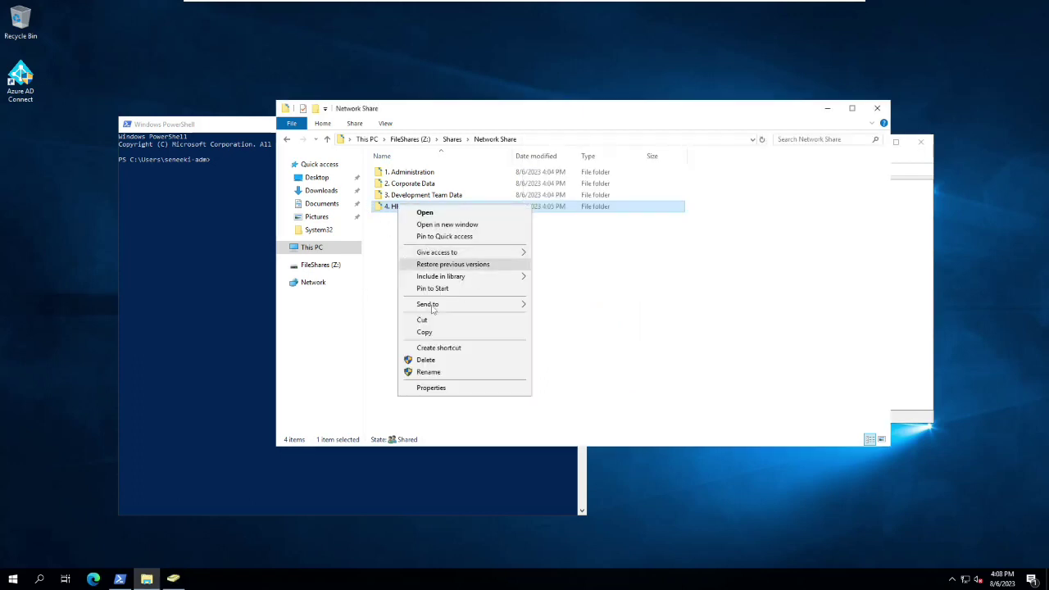
{"action": "left_click", "coordinate": [432, 387]}
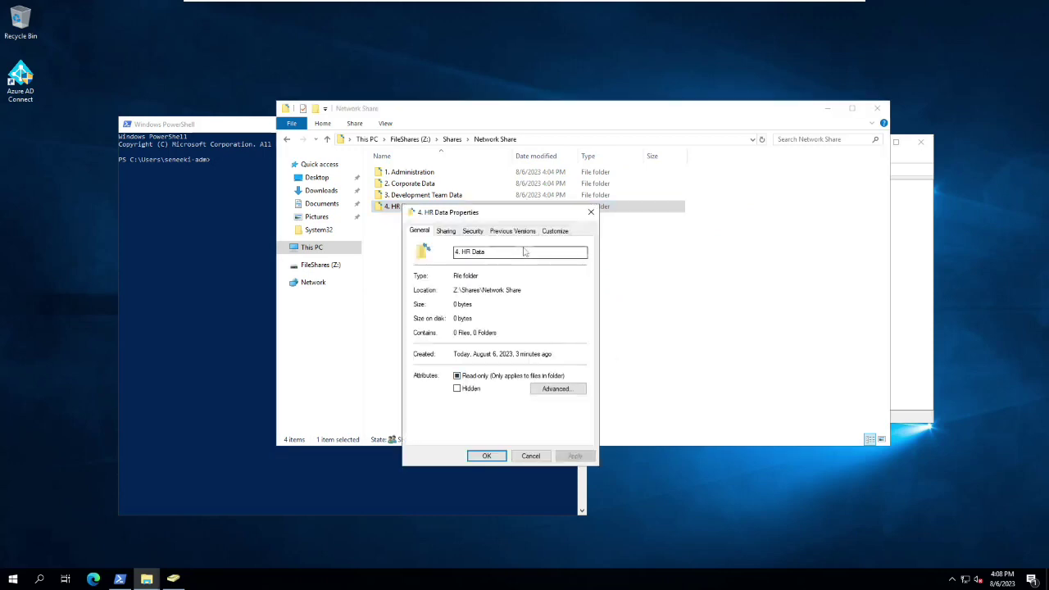
{"action": "left_click", "coordinate": [466, 233]}
{"action": "left_click", "coordinate": [547, 415]}
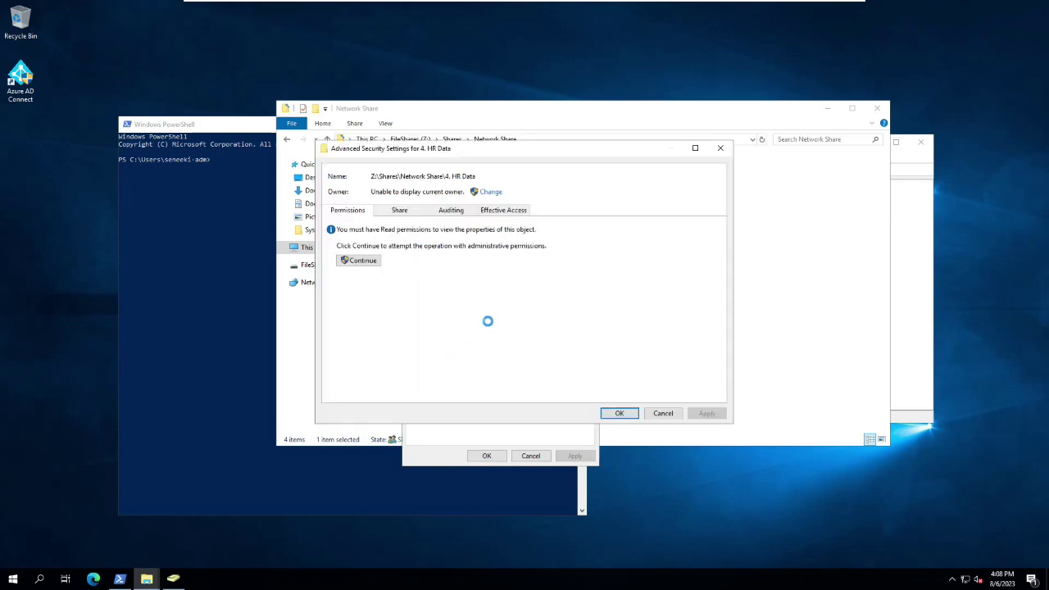
{"action": "left_click", "coordinate": [361, 260]}
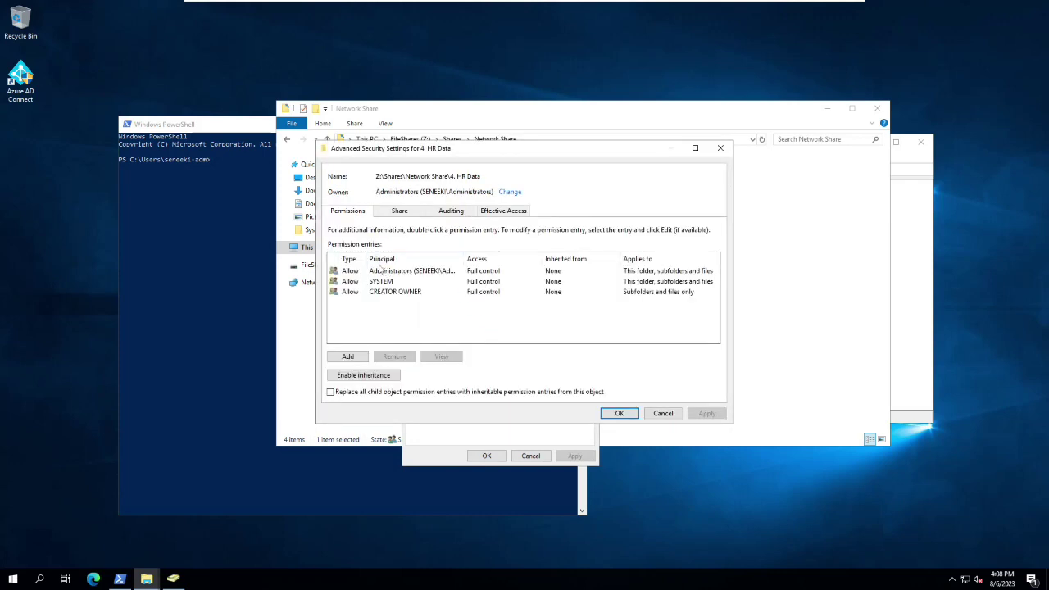
- Start a new permission entry for "4. HR Data" and look up "folder" to choose Foldergroup_HR as its principal
{"action": "left_click", "coordinate": [348, 358]}
{"action": "left_click", "coordinate": [334, 158]}
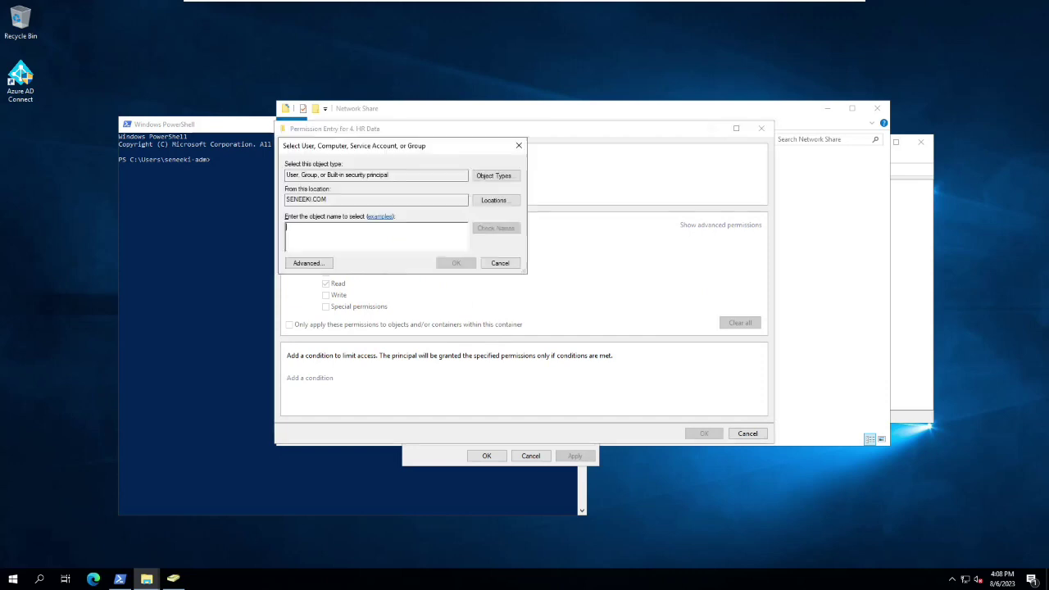
{"action": "type", "text": "fold"}
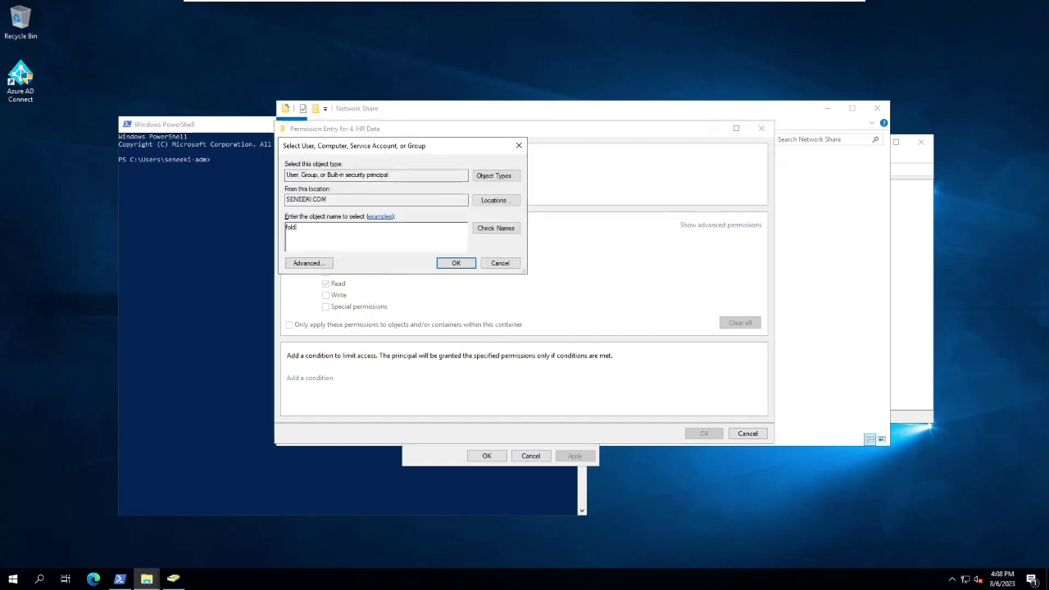
{"action": "type", "text": "er"}
{"action": "left_click", "coordinate": [495, 228]}
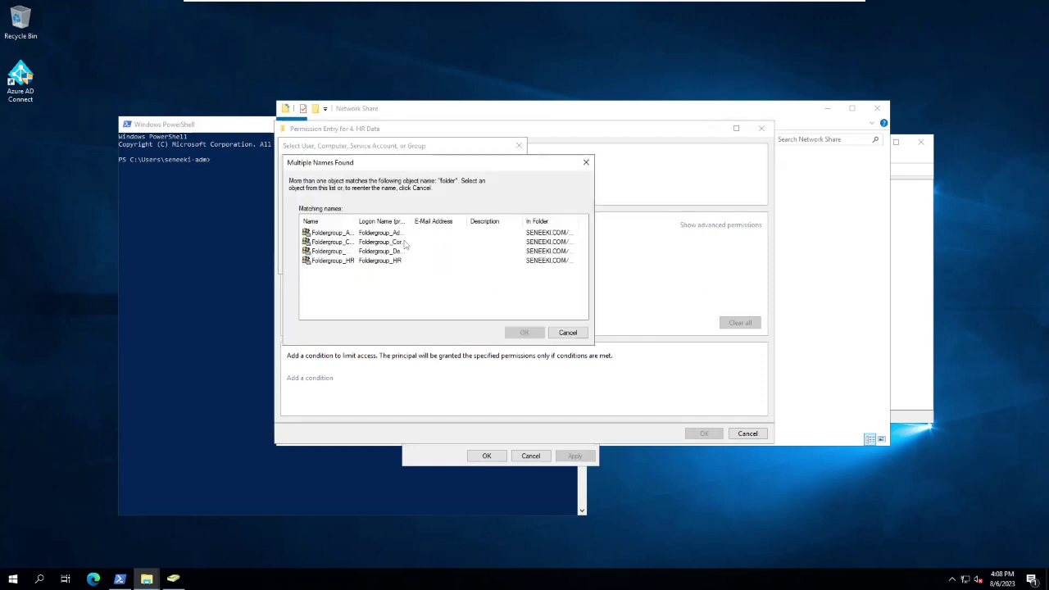
{"action": "double_click", "coordinate": [357, 222]}
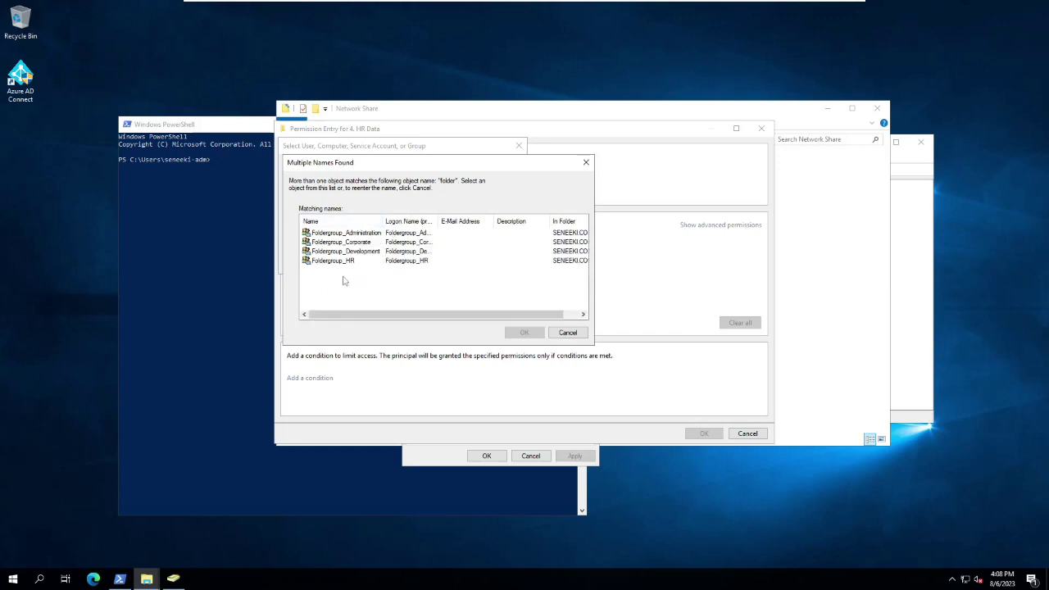
{"action": "double_click", "coordinate": [329, 261]}
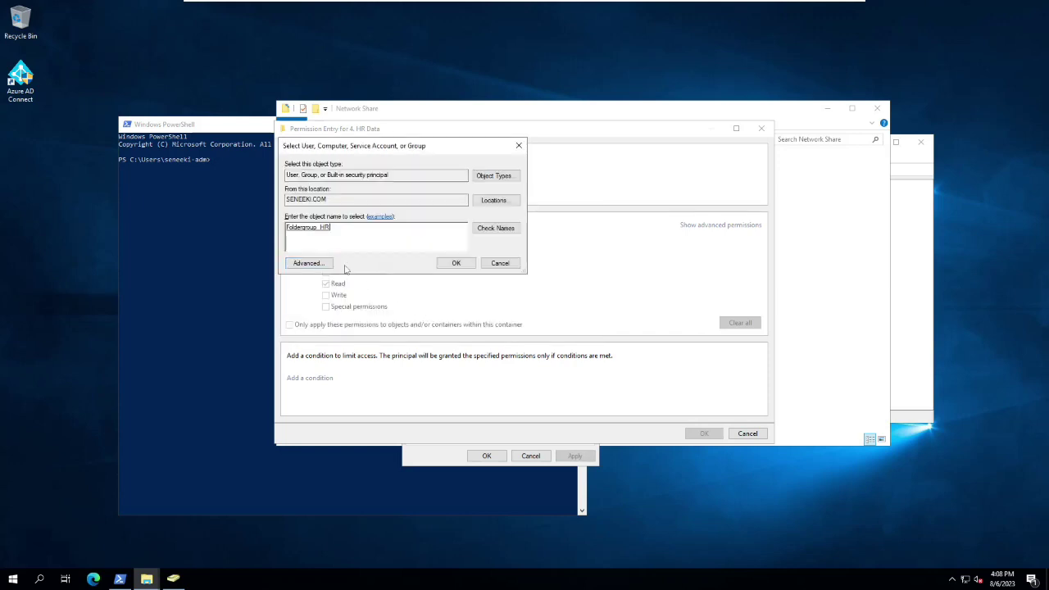
{"action": "left_click", "coordinate": [454, 264]}
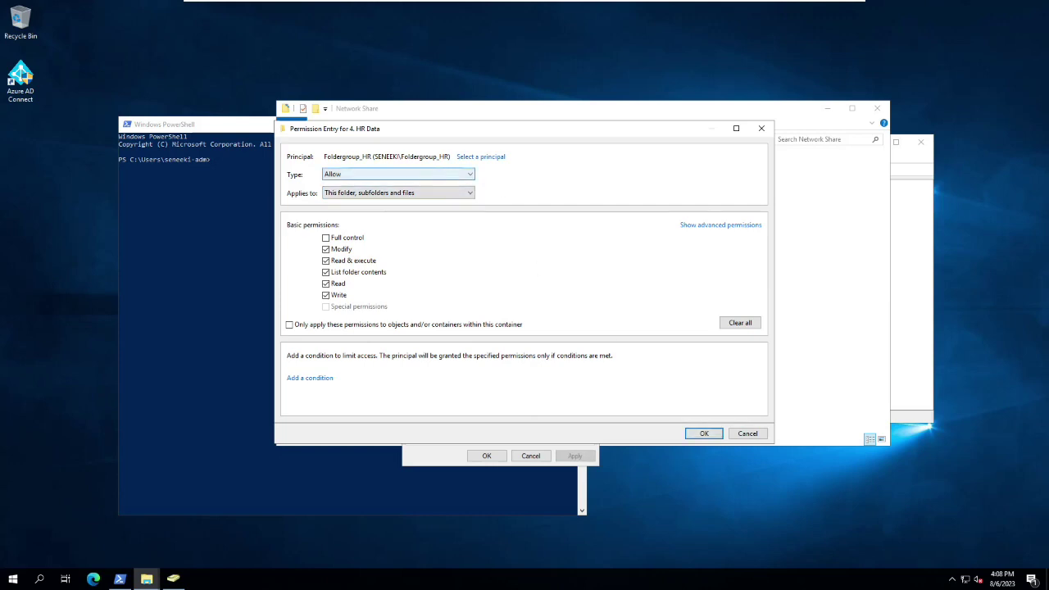
- Allow Foldergroup_HR Modify and Write access to this folder, subfolders and files, and save the security settings of "4. HR Data"
{"action": "left_click", "coordinate": [700, 434]}
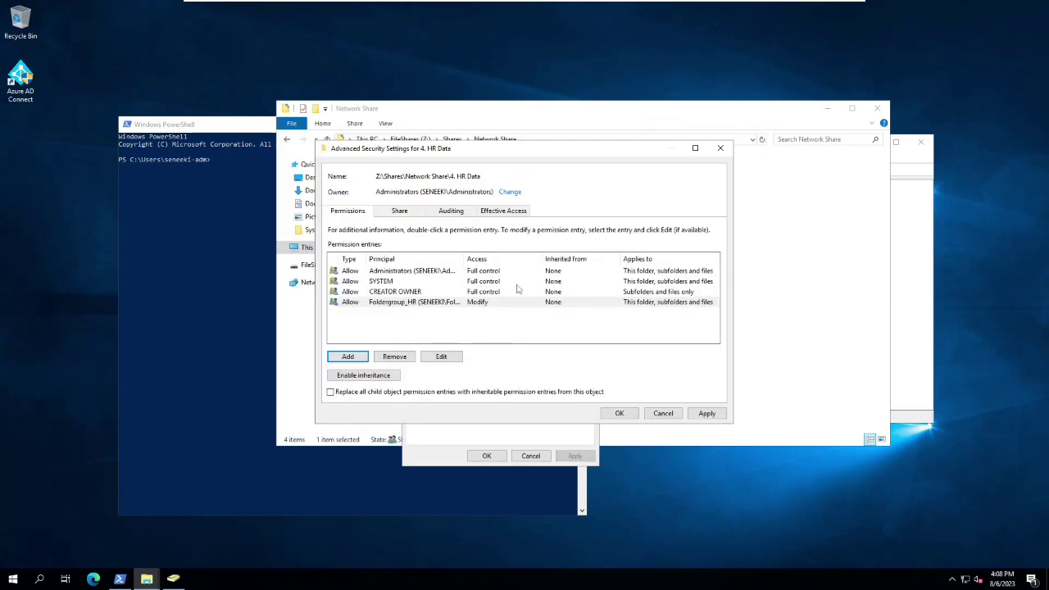
{"action": "left_click", "coordinate": [616, 414]}
{"action": "left_click", "coordinate": [488, 455]}
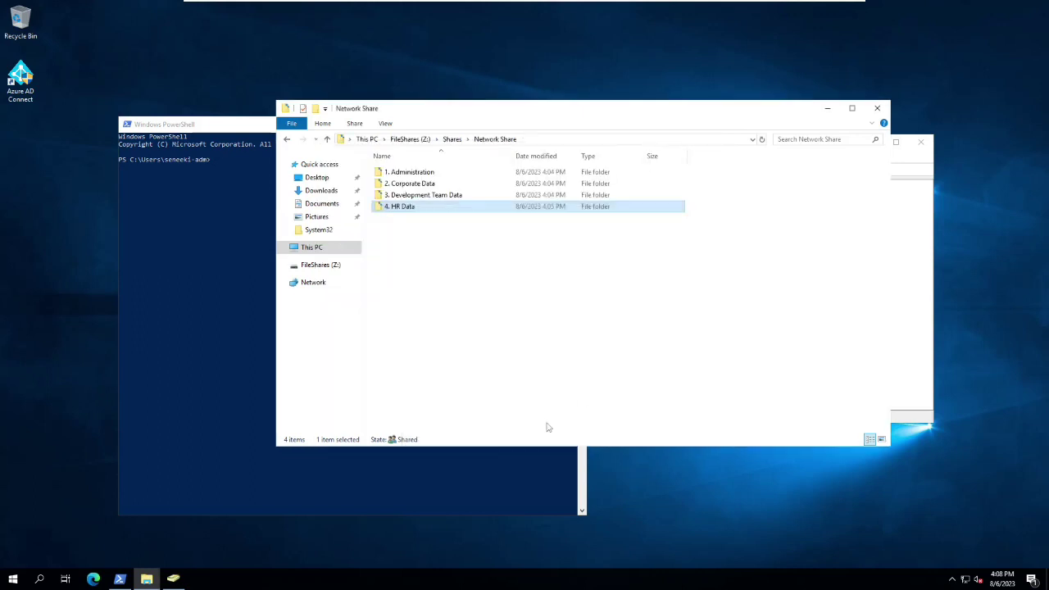
- Open the advanced security settings of "3. Development Team Data" with administrative permissions
{"action": "left_click", "coordinate": [422, 195]}
{"action": "right_click", "coordinate": [422, 195]}
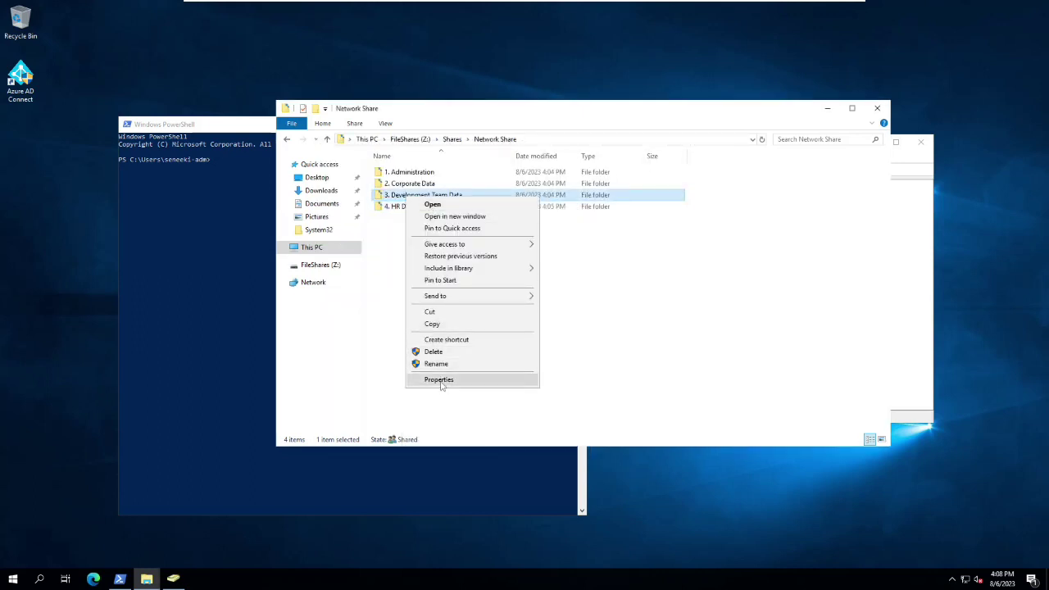
{"action": "left_click", "coordinate": [443, 382]}
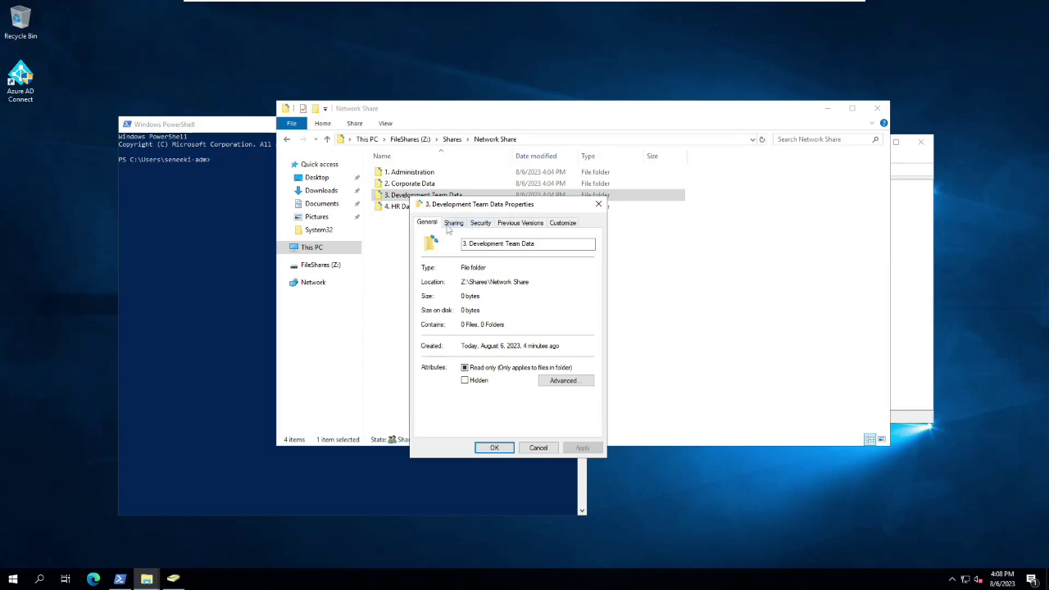
{"action": "left_click", "coordinate": [480, 223]}
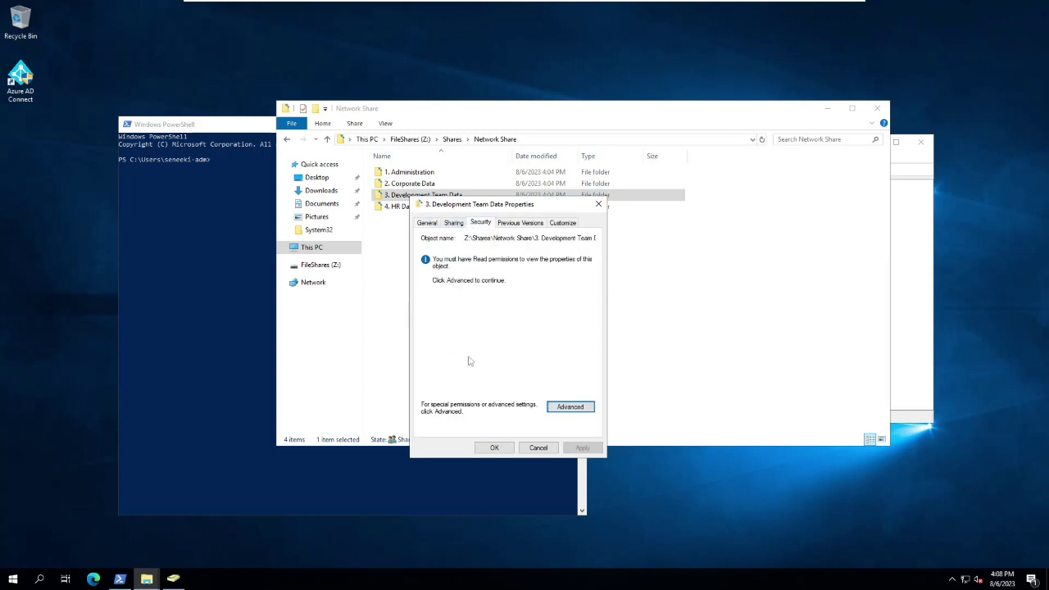
{"action": "left_click", "coordinate": [572, 410]}
{"action": "left_click", "coordinate": [369, 262]}
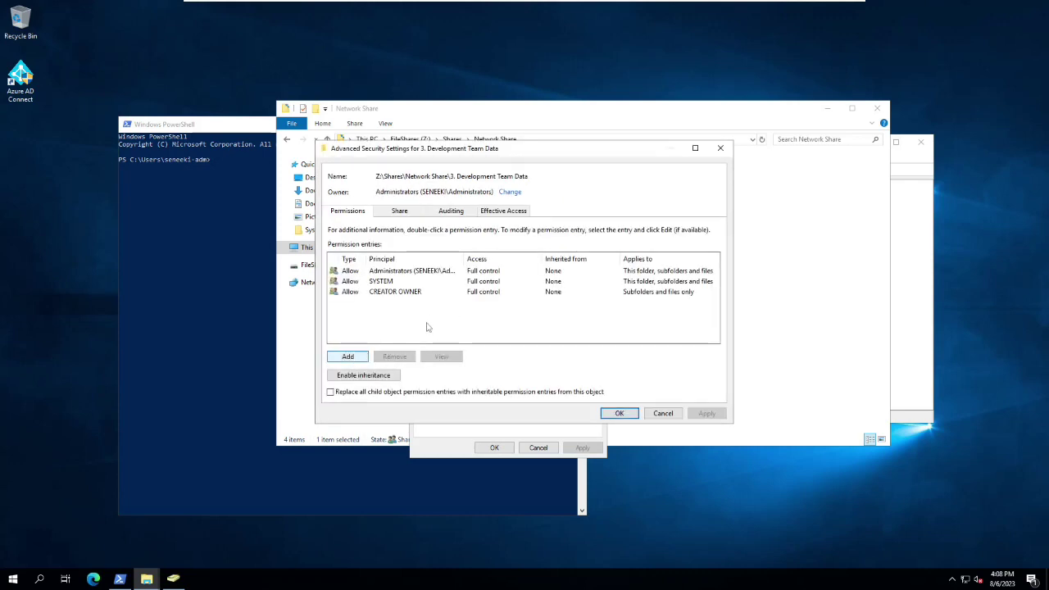
- Start a new permission entry for "3. Development Team Data" and look up "folder" to choose Foldergroup_Development as its principal
{"action": "left_click", "coordinate": [349, 356]}
{"action": "left_click", "coordinate": [348, 156]}
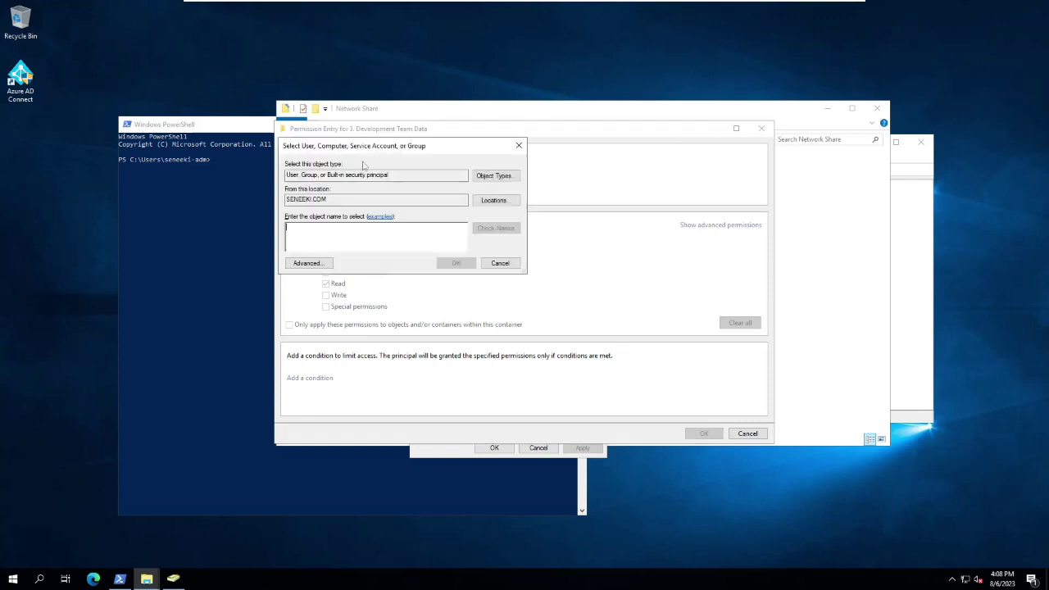
{"action": "type", "text": "folder"}
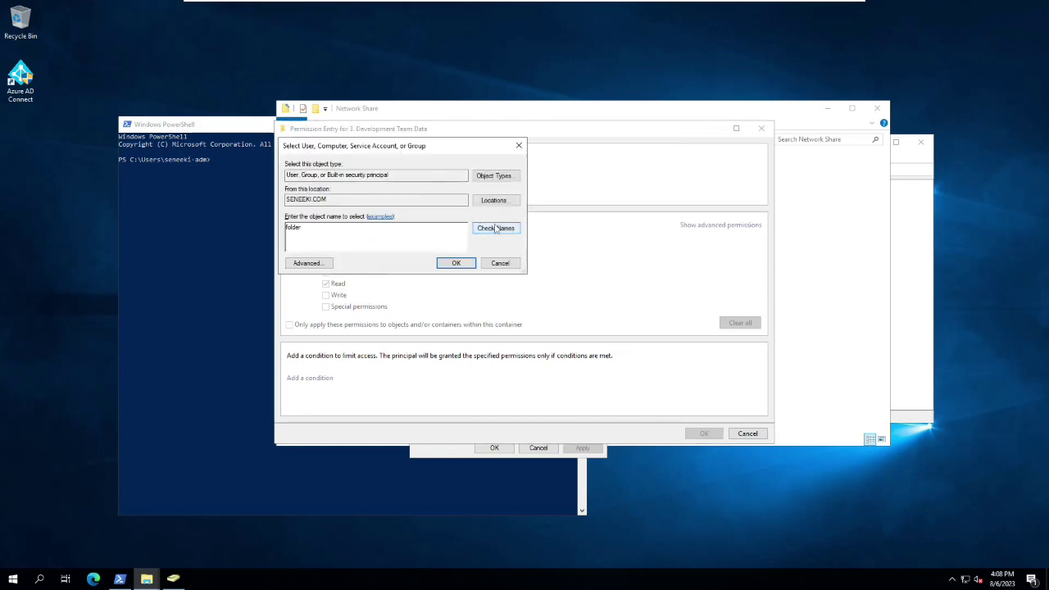
{"action": "left_click", "coordinate": [495, 228]}
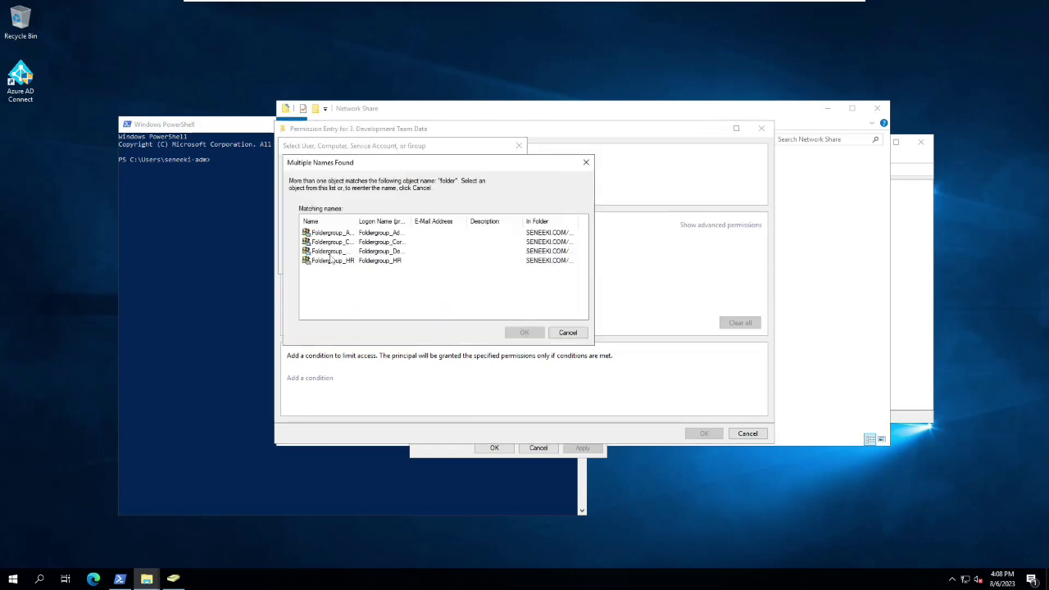
{"action": "double_click", "coordinate": [331, 251]}
{"action": "left_click", "coordinate": [455, 264]}
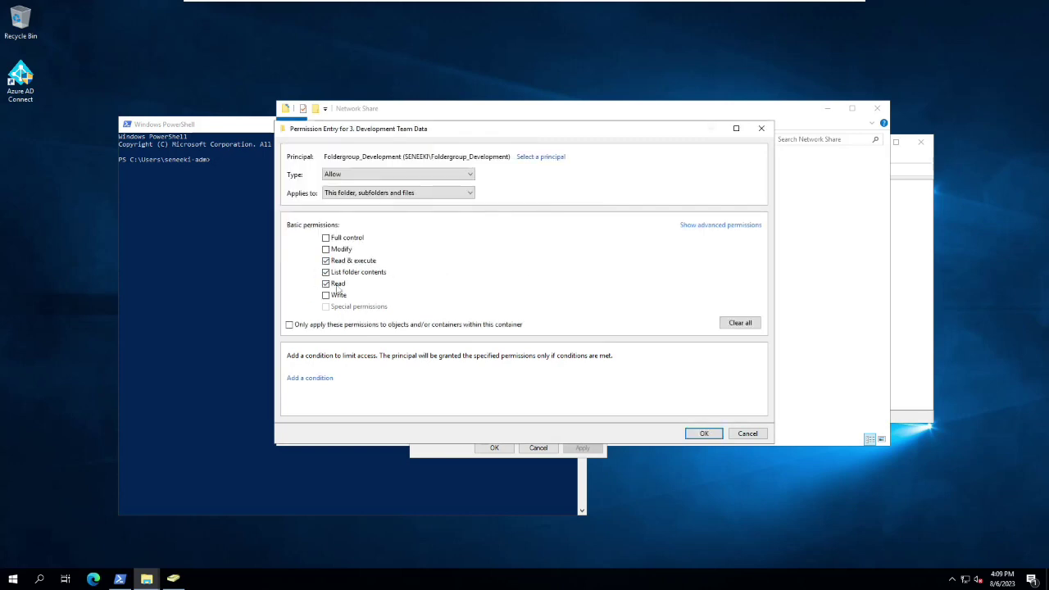
- Allow Foldergroup_Development Modify access to this folder, subfolders and files, and save the security settings of "3. Development Team Data"
{"action": "left_click", "coordinate": [326, 250]}
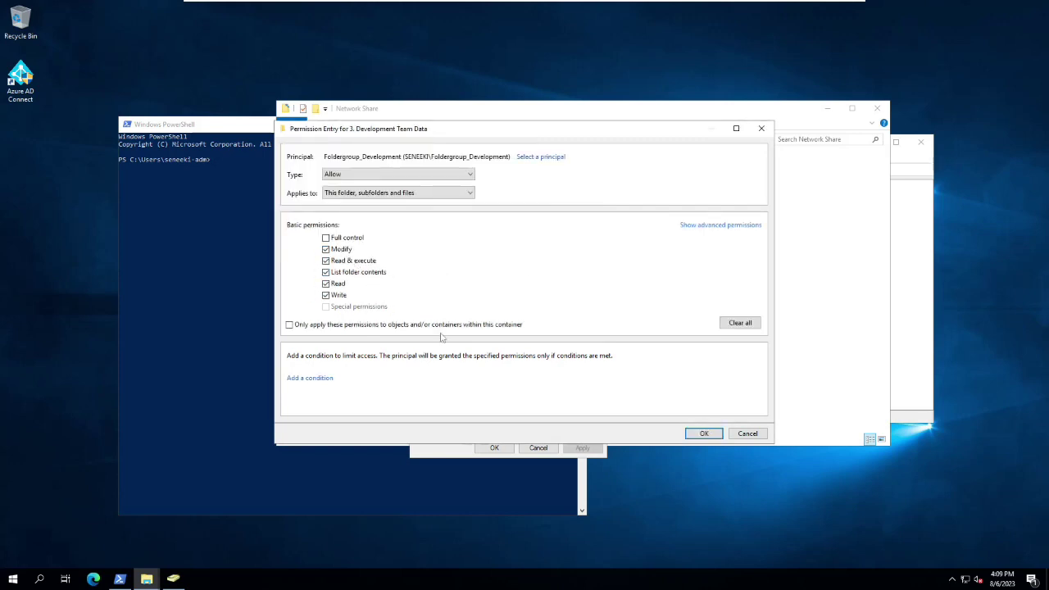
{"action": "left_click", "coordinate": [698, 432]}
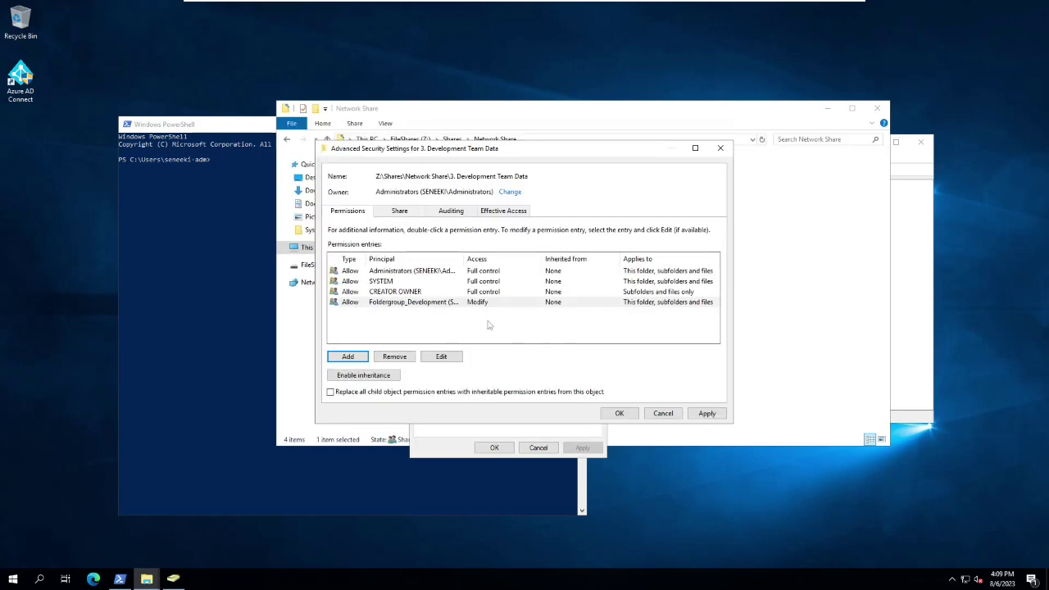
{"action": "left_click", "coordinate": [619, 415]}
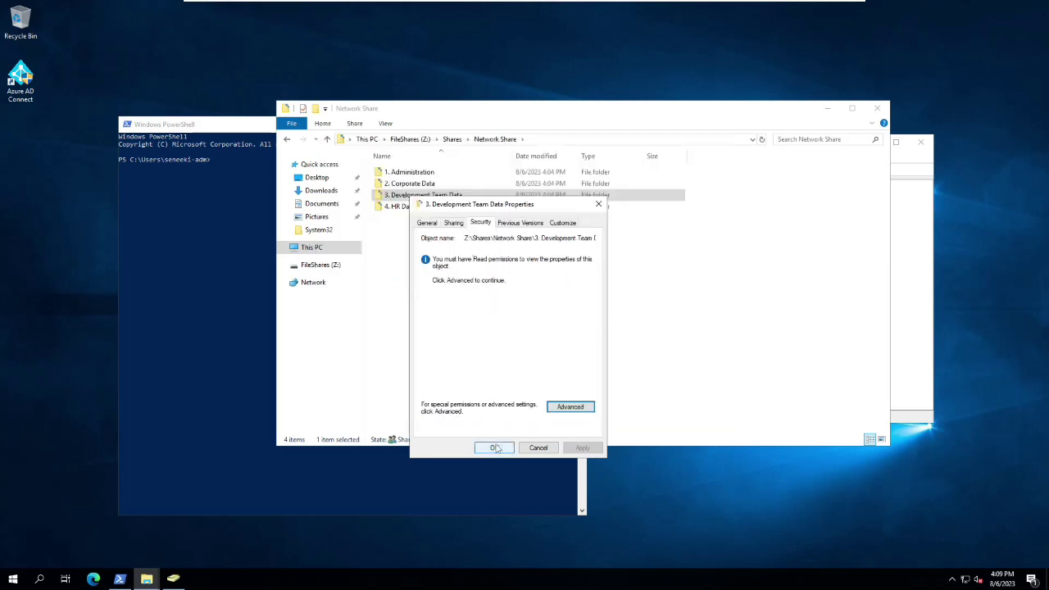
{"action": "left_click", "coordinate": [495, 448]}
- Open the advanced security settings of "2. Corporate Data" with administrative permissions
{"action": "right_click", "coordinate": [405, 183]}
{"action": "left_click", "coordinate": [438, 364]}
{"action": "left_click", "coordinate": [479, 207]}
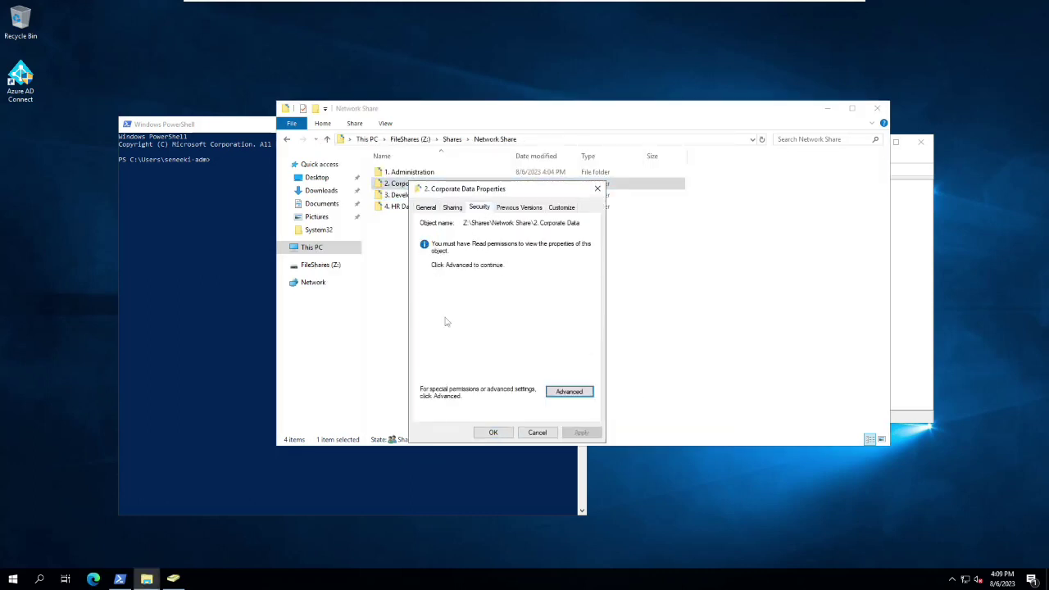
{"action": "left_click", "coordinate": [551, 393]}
{"action": "left_click", "coordinate": [380, 261]}
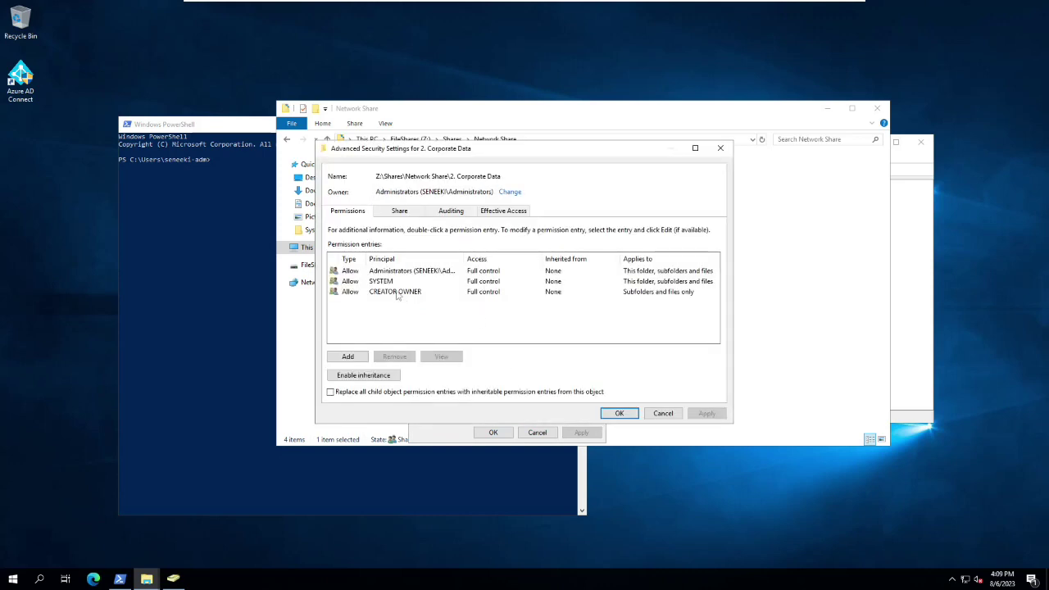
- Start a new permission entry for "2. Corporate Data" and look up "folder" to choose Foldergroup_Corporate as its principal
{"action": "left_click", "coordinate": [348, 358]}
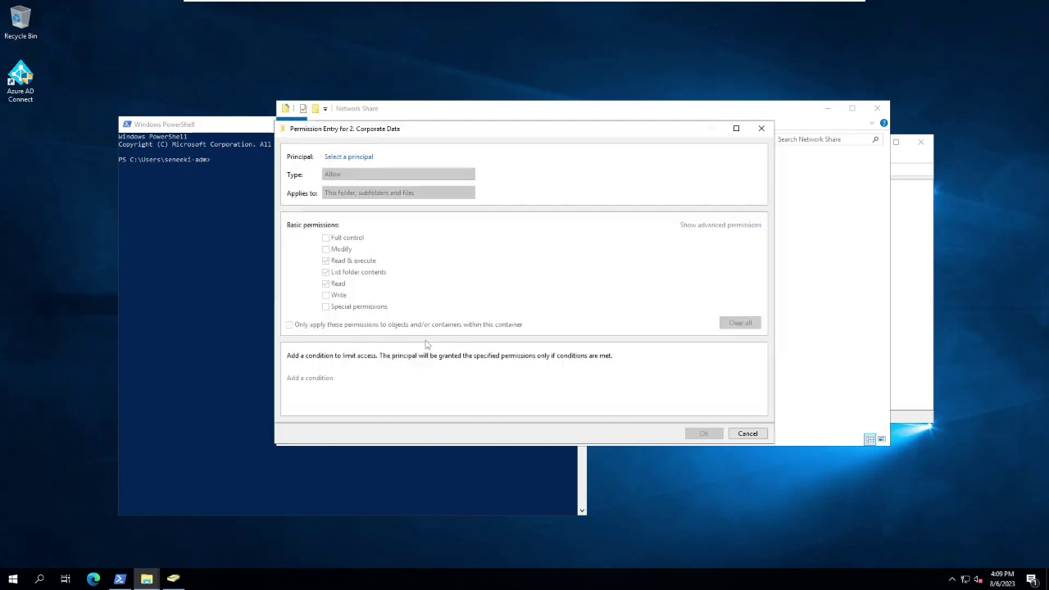
{"action": "left_click", "coordinate": [357, 159]}
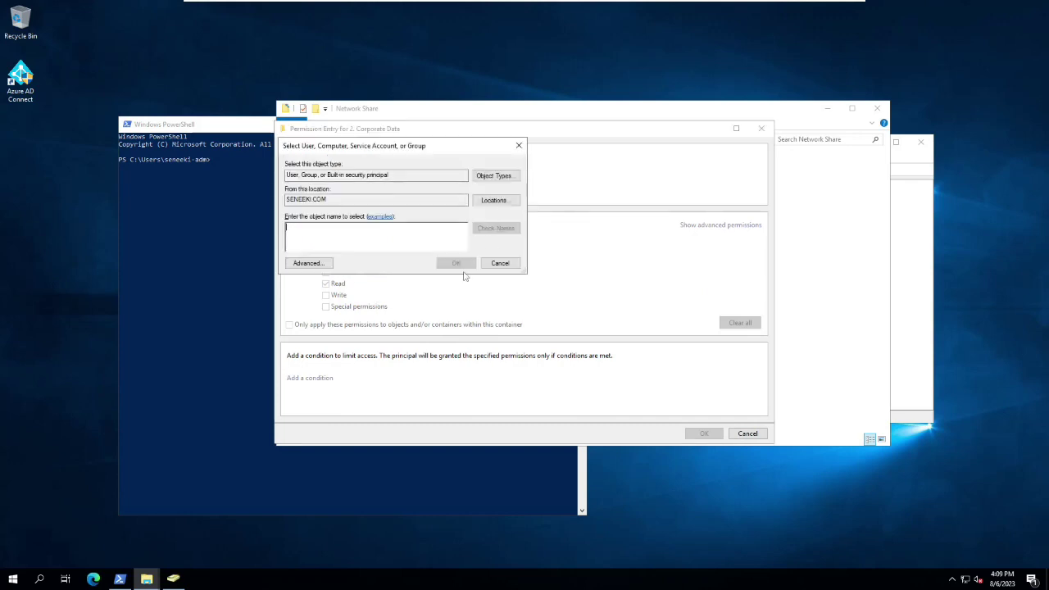
{"action": "type", "text": "folder"}
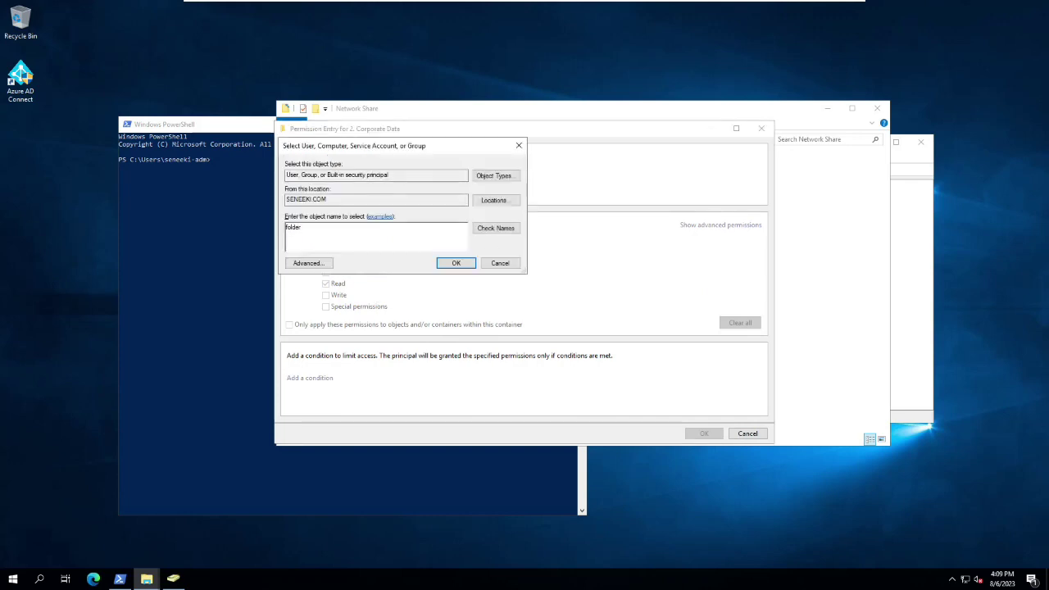
{"action": "left_click", "coordinate": [496, 228]}
{"action": "left_click", "coordinate": [335, 242]}
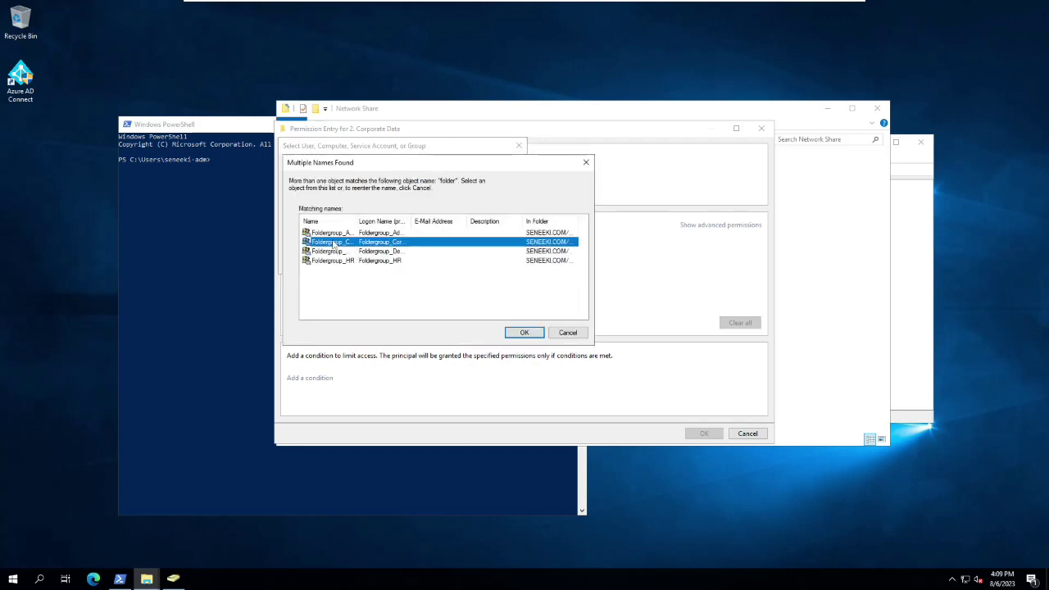
{"action": "double_click", "coordinate": [336, 243]}
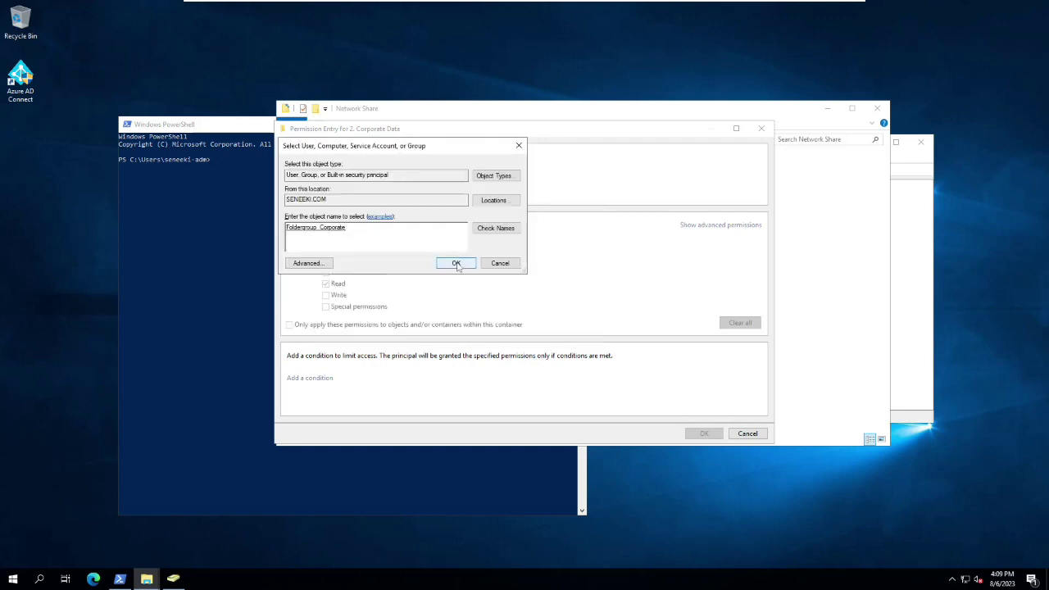
{"action": "left_click", "coordinate": [438, 266]}
- Allow Foldergroup_Corporate Modify access to this folder, subfolders and files, and save the security settings of "2. Corporate Data"
{"action": "left_click", "coordinate": [325, 248]}
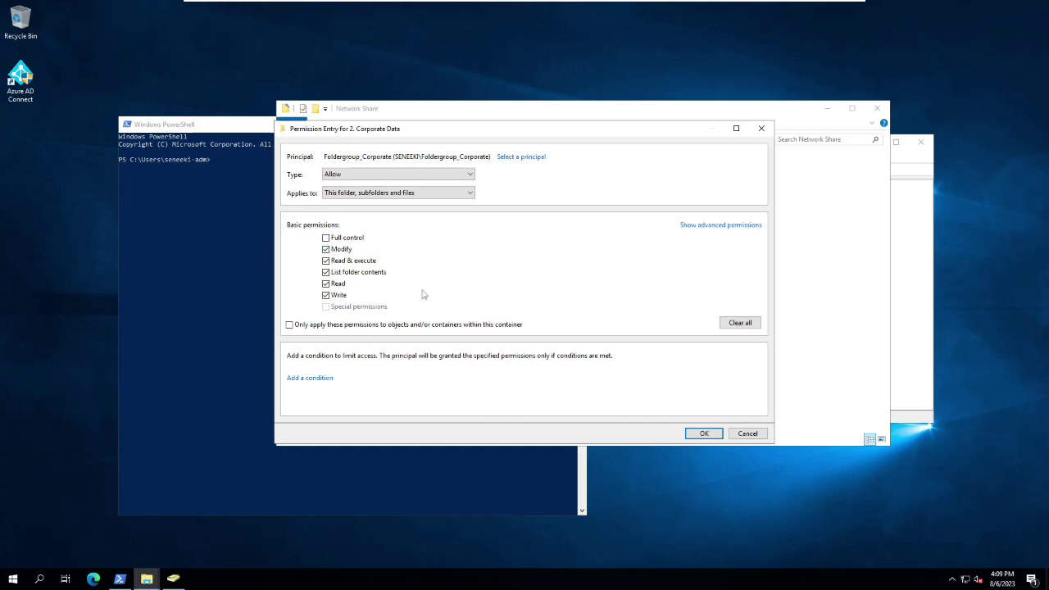
{"action": "left_click", "coordinate": [702, 433]}
{"action": "left_click", "coordinate": [707, 414]}
{"action": "left_click", "coordinate": [619, 413]}
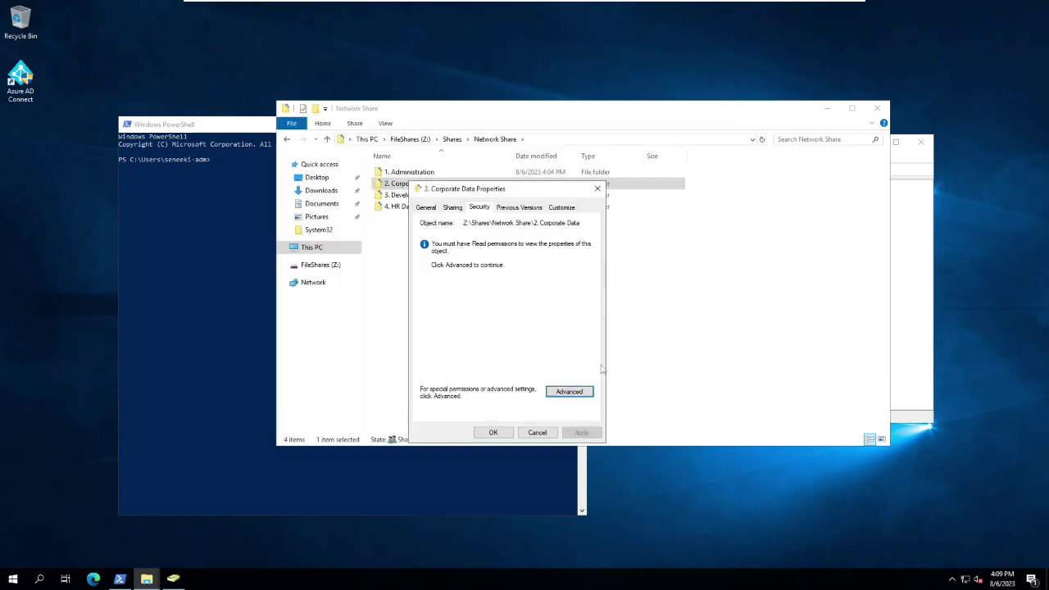
{"action": "left_click", "coordinate": [495, 431]}
- Open the advanced security settings of "1. Administration" with administrative permissions and show its permission entries
{"action": "right_click", "coordinate": [409, 173]}
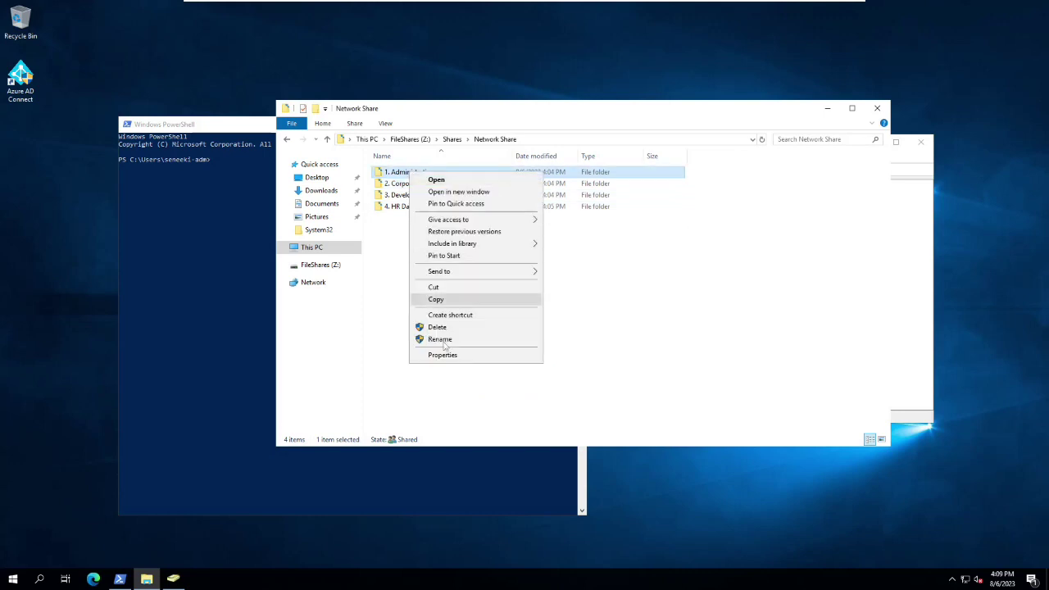
{"action": "left_click", "coordinate": [439, 357]}
{"action": "left_click", "coordinate": [483, 198]}
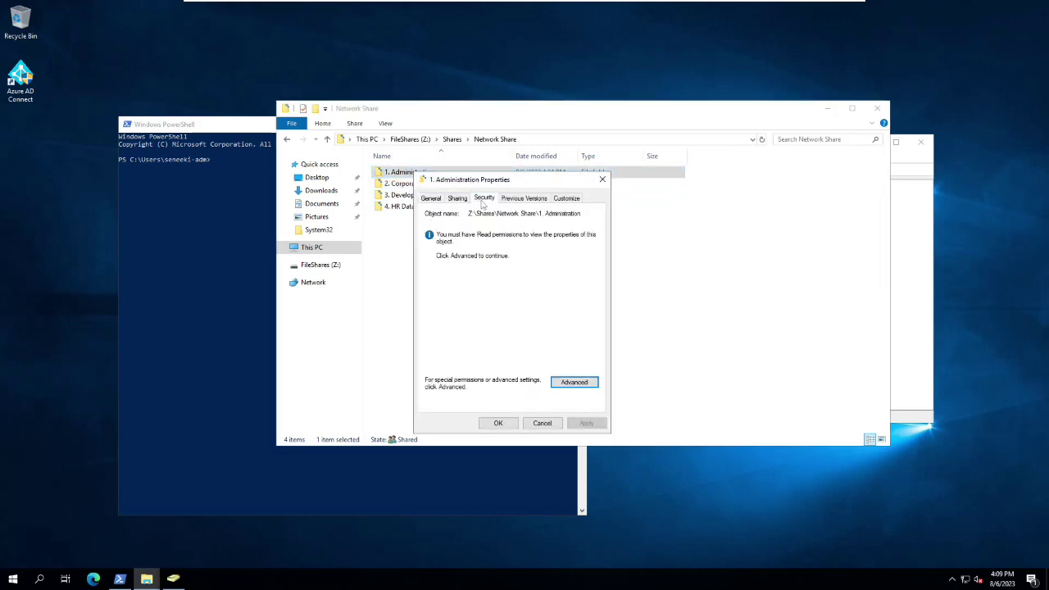
{"action": "left_click", "coordinate": [562, 385]}
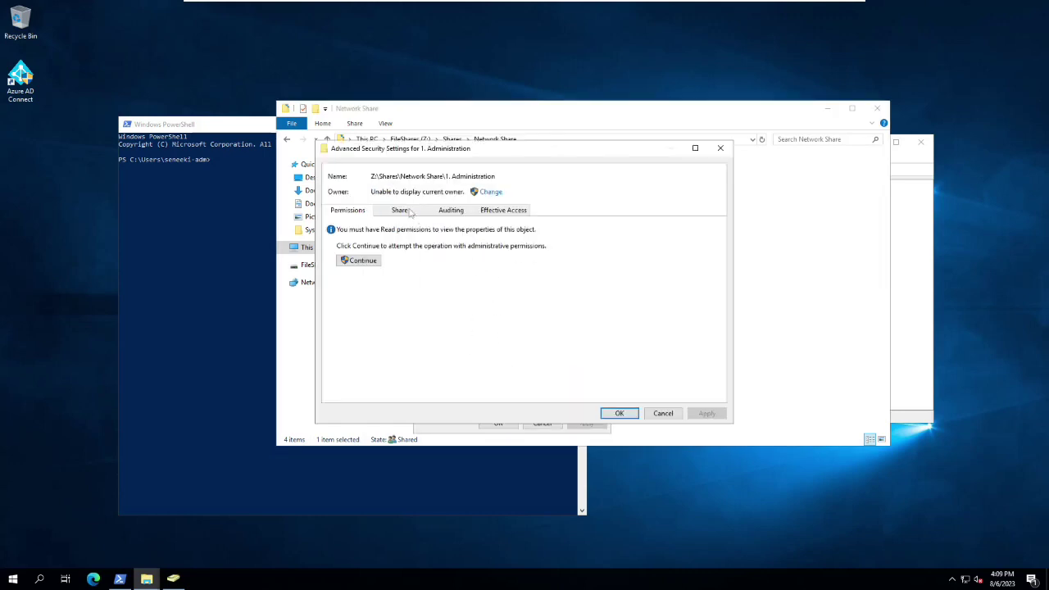
{"action": "left_click", "coordinate": [450, 210]}
{"action": "left_click", "coordinate": [368, 260]}
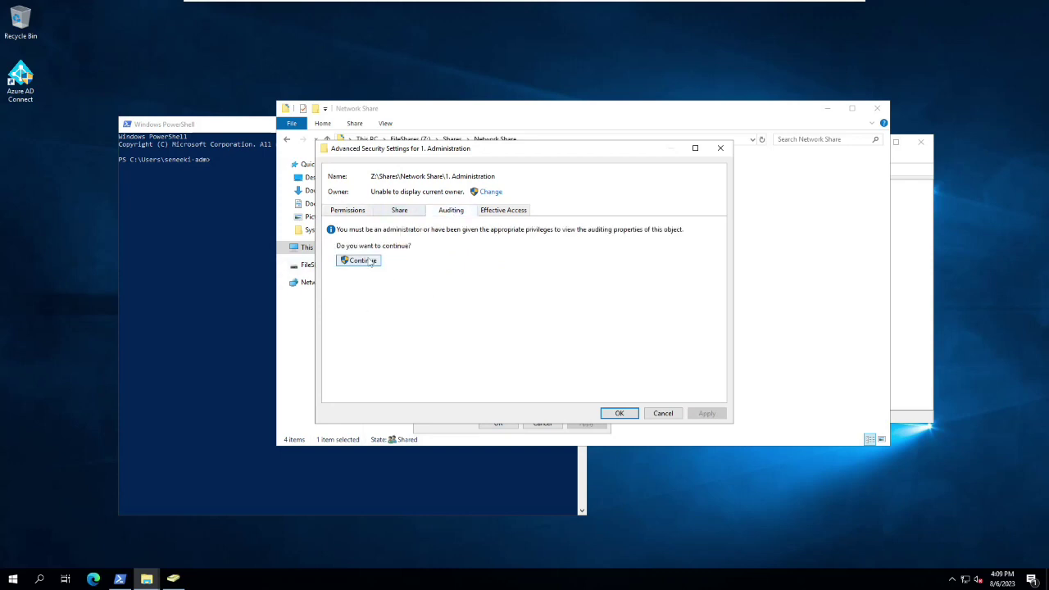
{"action": "left_click", "coordinate": [346, 214]}
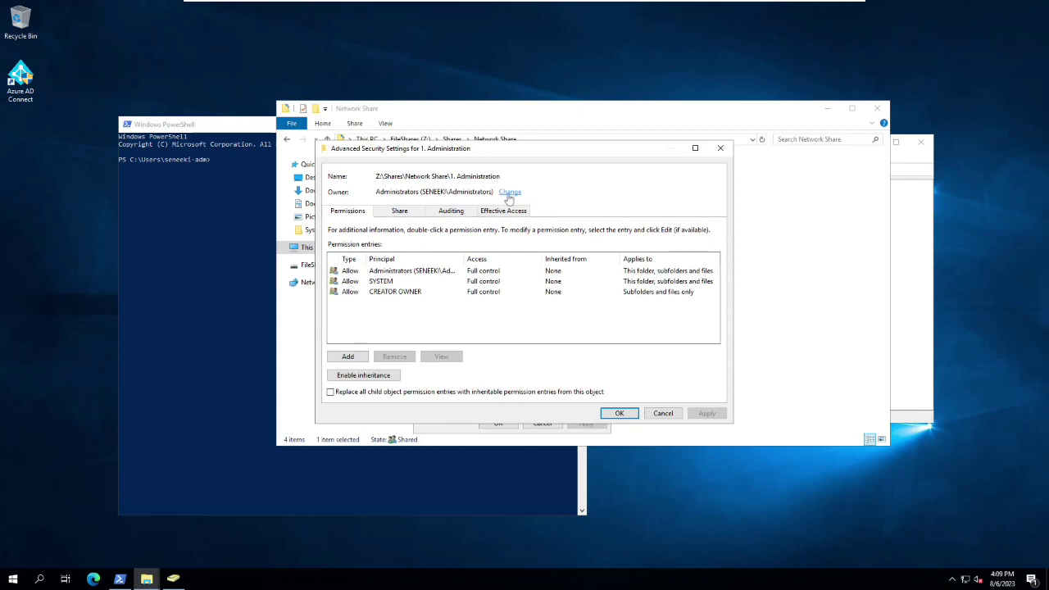
- Start a new permission entry for "1. Administration" and look up "folder" to choose Foldergroup_Administration as its principal
{"action": "left_click", "coordinate": [353, 357]}
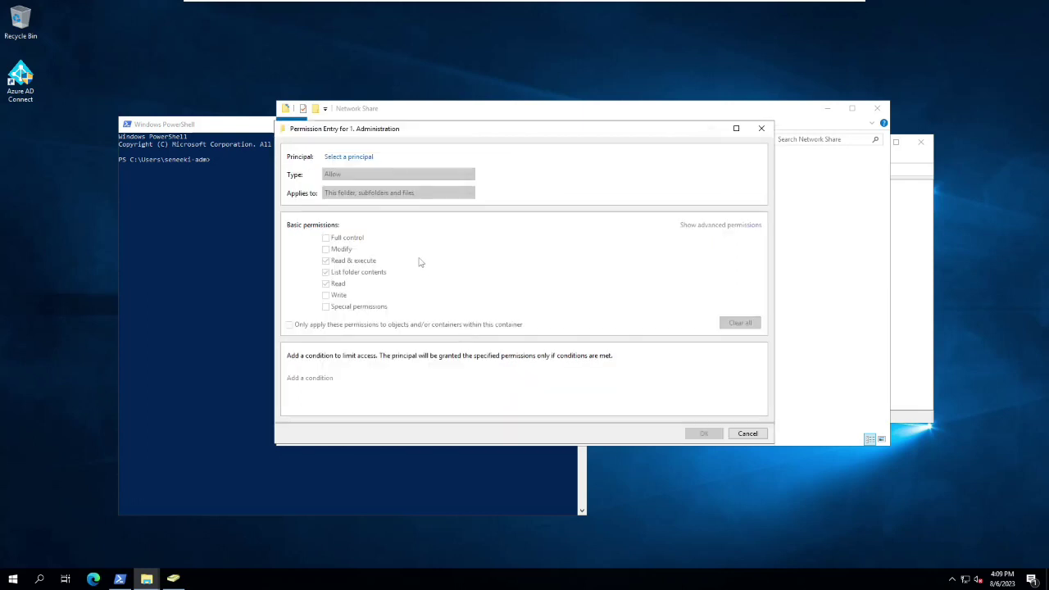
{"action": "left_click", "coordinate": [349, 157]}
{"action": "type", "text": "folder"}
{"action": "left_click", "coordinate": [495, 228]}
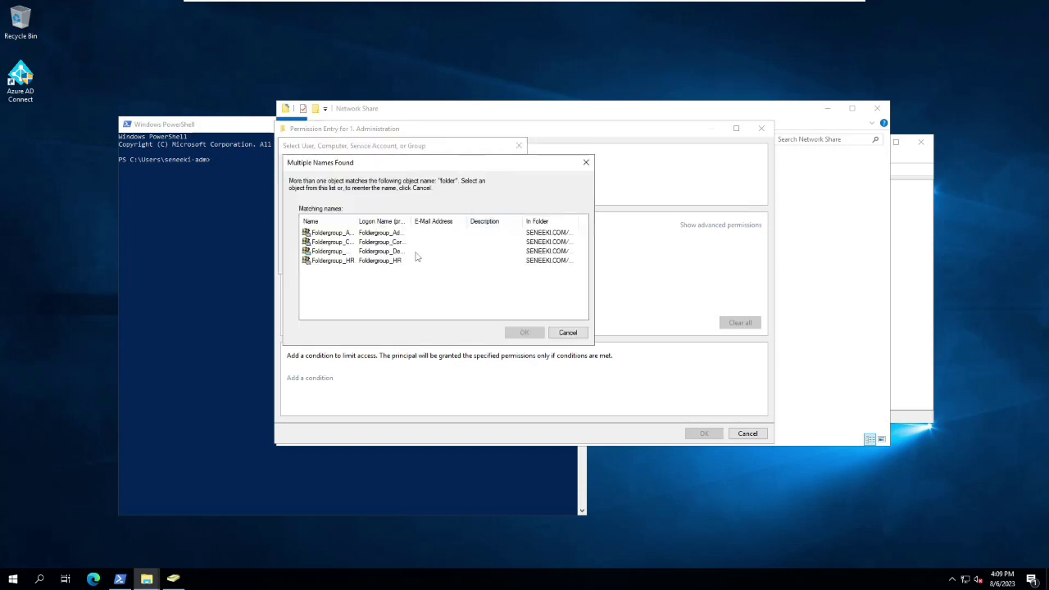
{"action": "double_click", "coordinate": [340, 234]}
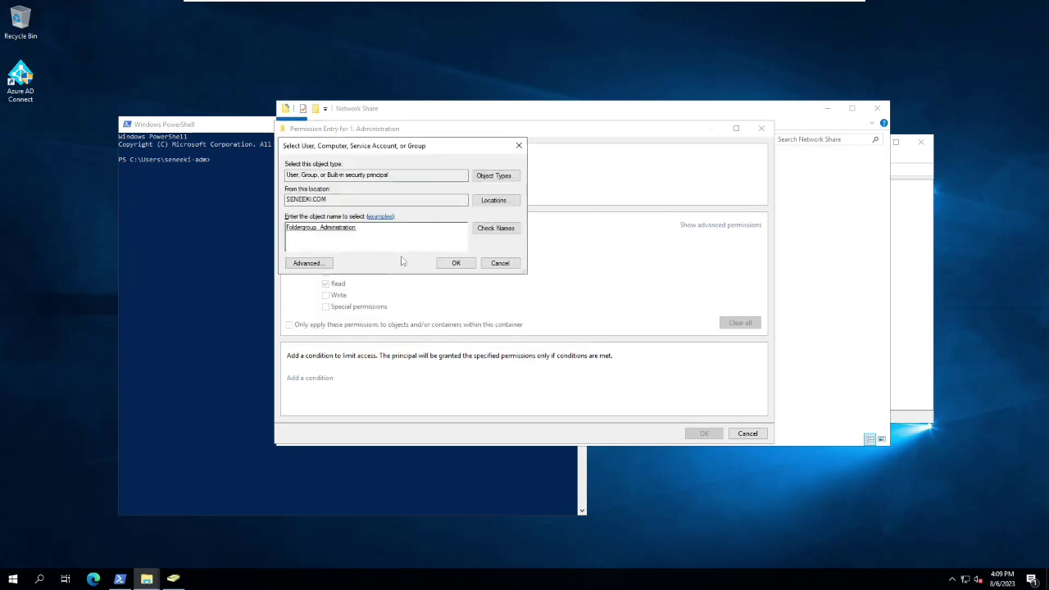
{"action": "left_click", "coordinate": [453, 264]}
- Allow Foldergroup_Administration Modify access to this folder, subfolders and files, and save the security settings of "1. Administration"
{"action": "left_click", "coordinate": [333, 251]}
{"action": "left_click", "coordinate": [703, 433]}
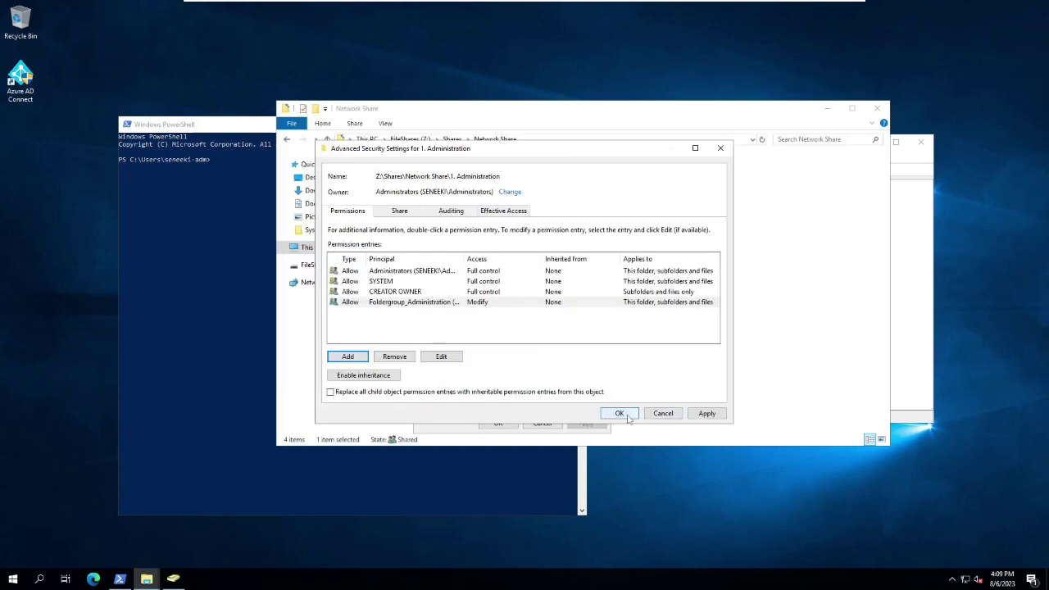
{"action": "left_click", "coordinate": [620, 414]}
{"action": "left_click", "coordinate": [502, 424]}
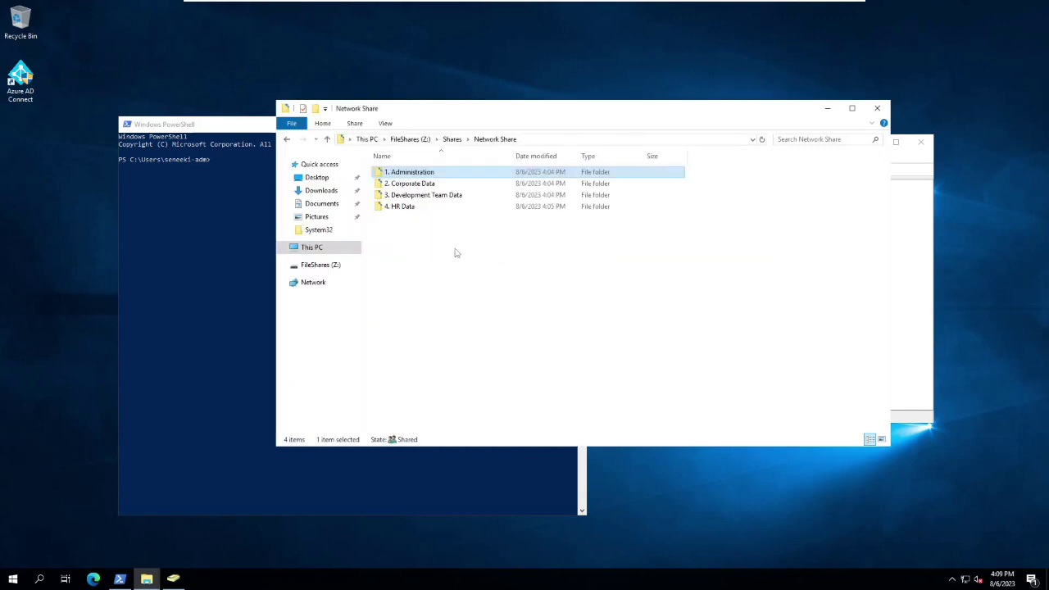
- Open the "3. Development Team Data" folder and create a subfolder named "1. Projects" in it
{"action": "left_click", "coordinate": [410, 197]}
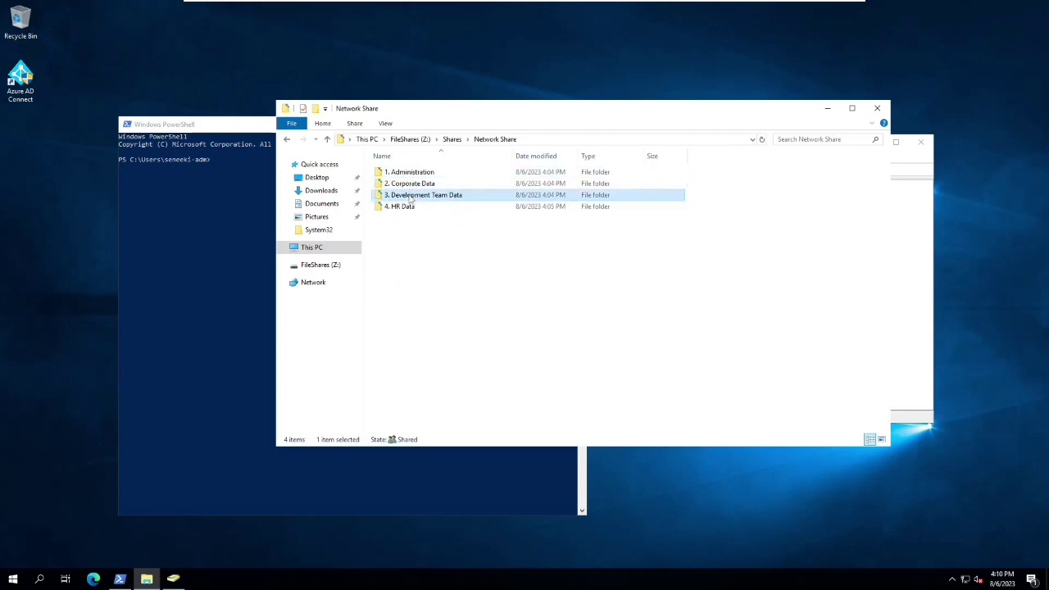
{"action": "double_click", "coordinate": [413, 198]}
{"action": "left_click", "coordinate": [537, 309]}
{"action": "right_click", "coordinate": [473, 240]}
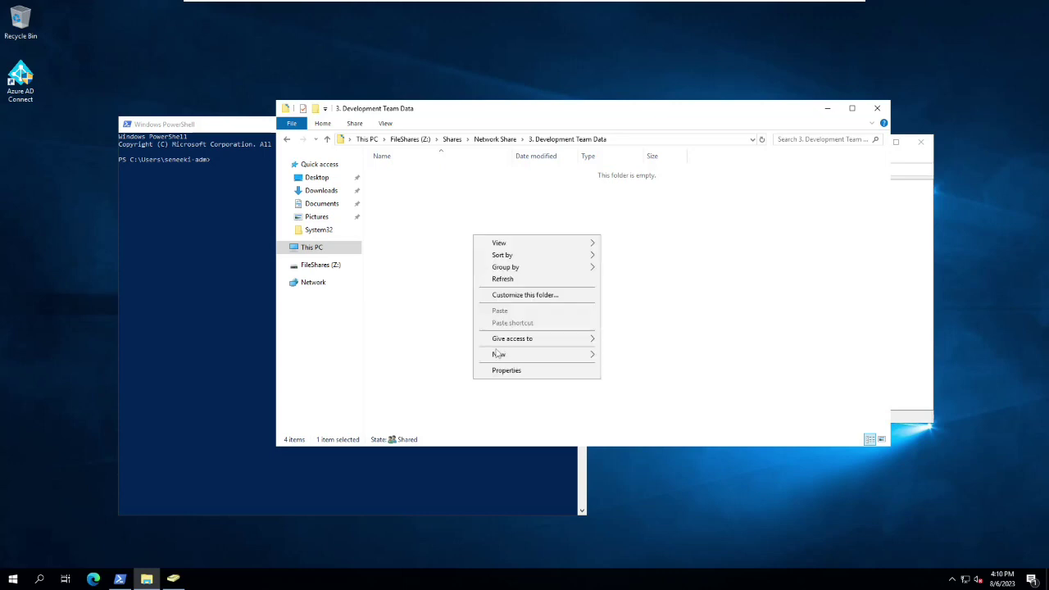
{"action": "mouse_move", "coordinate": [560, 354]}
{"action": "left_click", "coordinate": [623, 356]}
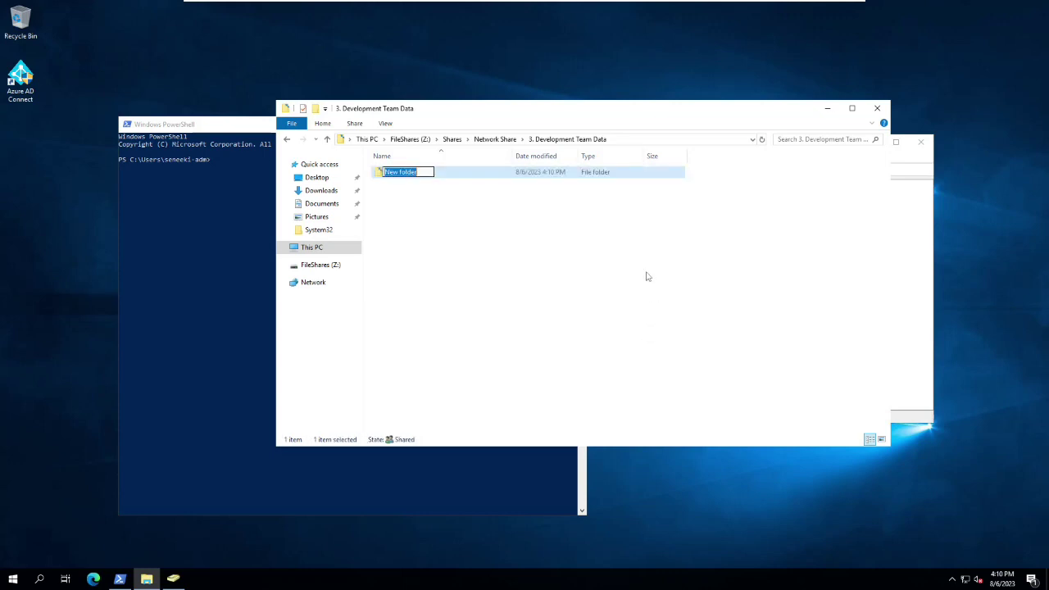
{"action": "type", "text": "1. Projects"}
{"action": "key", "text": "Return"}
- Create a subfolder named "2. Contracts" in the "3. Development Team Data" folder
{"action": "right_click", "coordinate": [415, 221]}
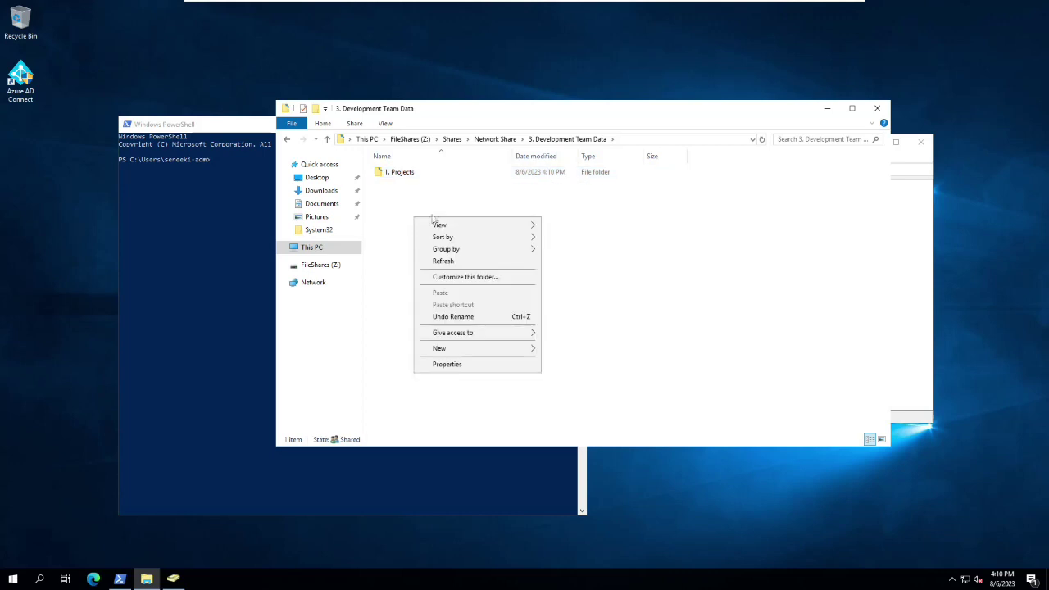
{"action": "mouse_move", "coordinate": [475, 353]}
{"action": "left_click", "coordinate": [564, 350]}
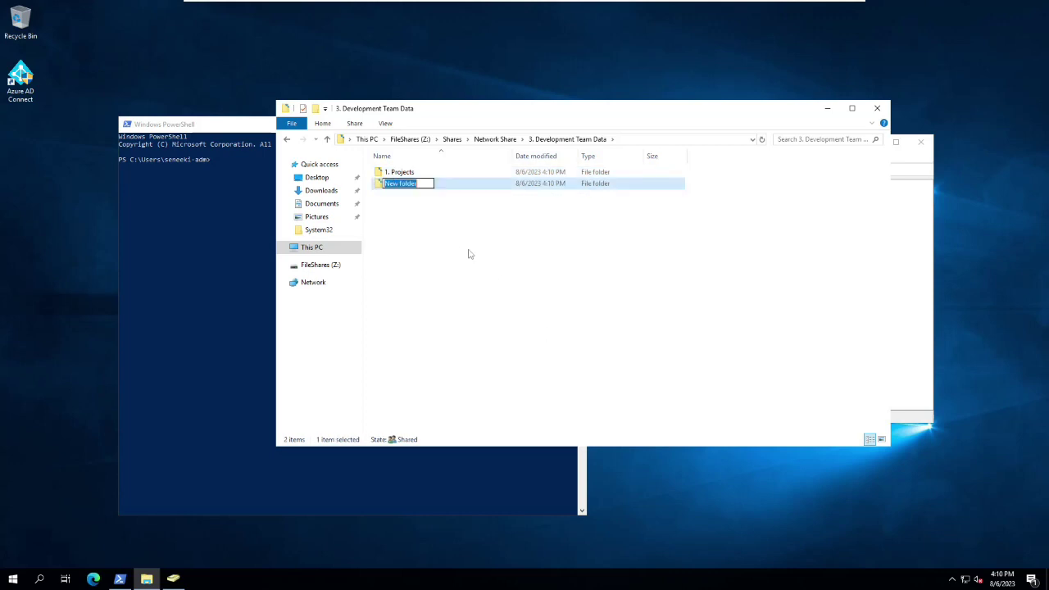
{"action": "type", "text": "2. Contracts"}
{"action": "key", "text": "Return"}
- Create a subfolder named "3. General" in the "3. Development Team Data" folder
{"action": "right_click", "coordinate": [438, 235]}
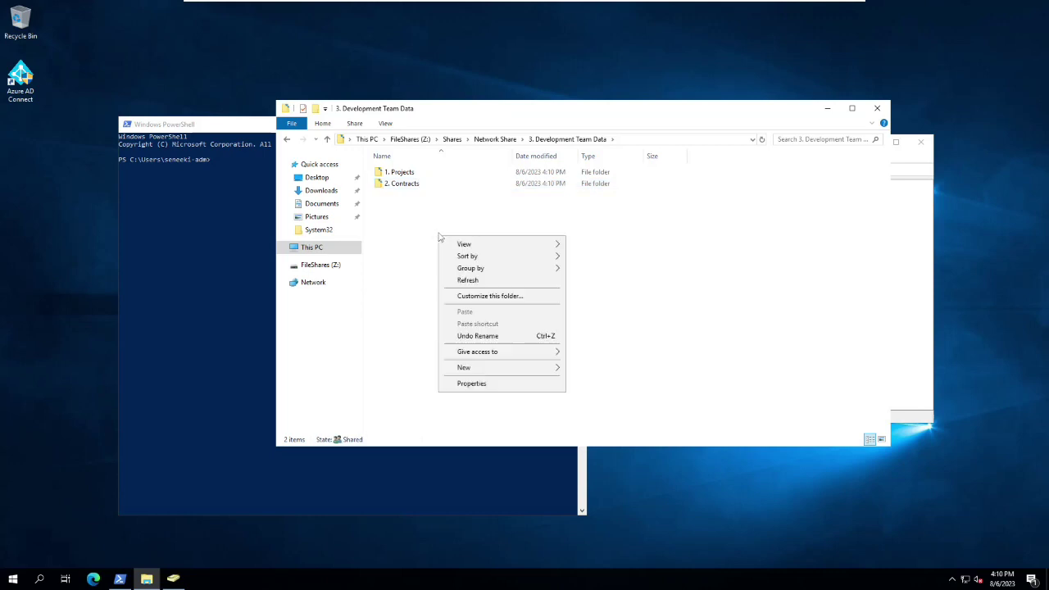
{"action": "mouse_move", "coordinate": [529, 371]}
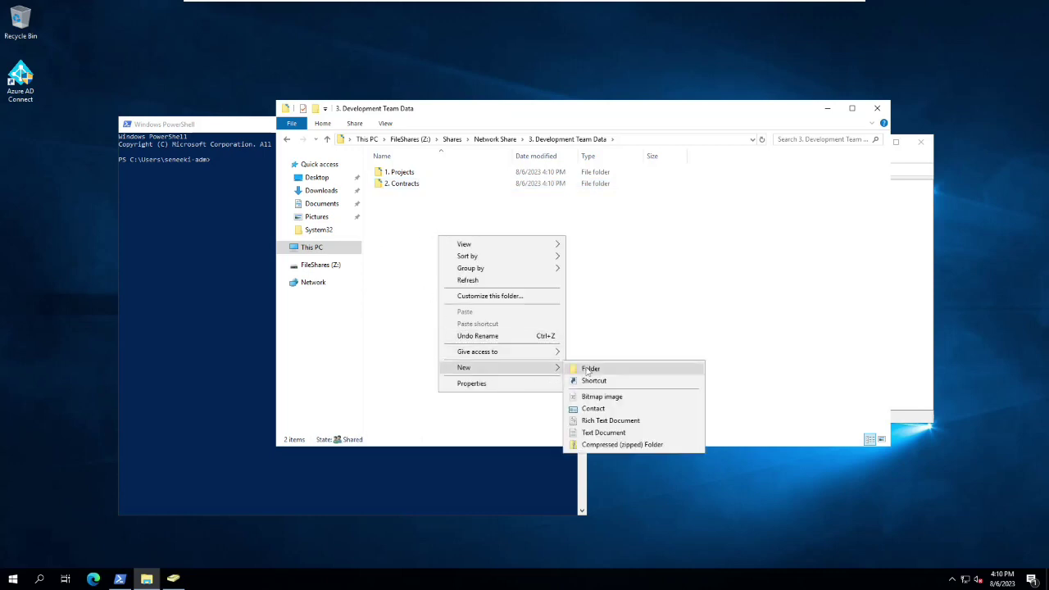
{"action": "left_click", "coordinate": [582, 369]}
{"action": "type", "text": "3. General"}
{"action": "key", "text": "Return"}
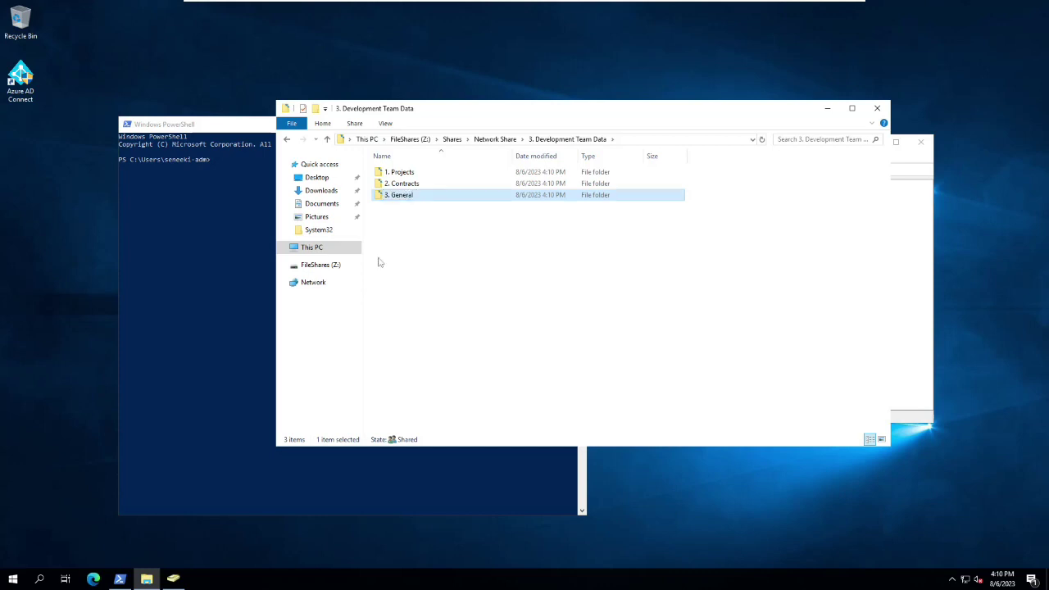
{"action": "left_click", "coordinate": [450, 233]}
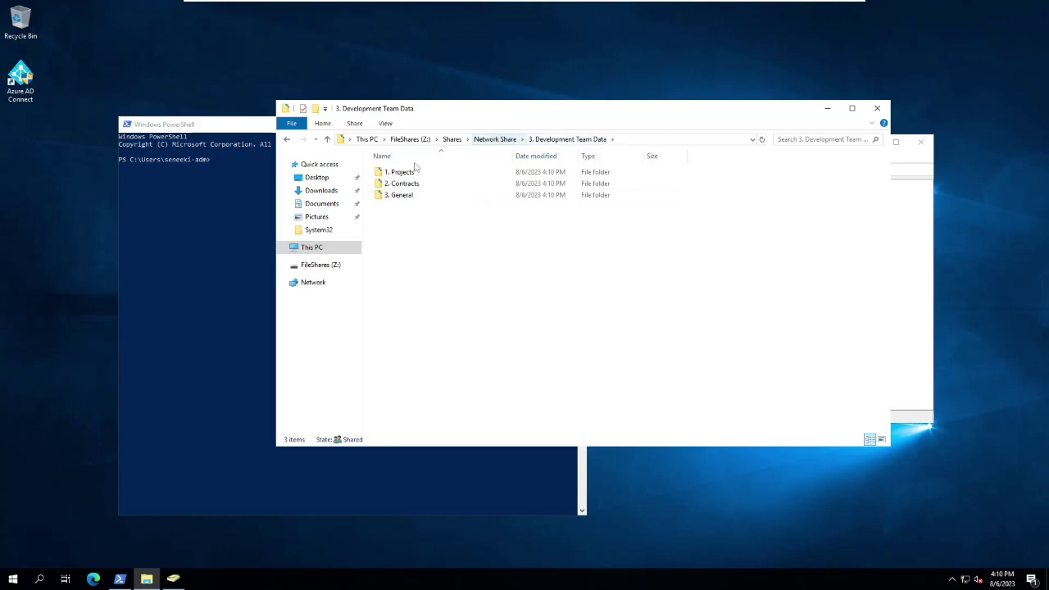
- Check the permissions of Foldergroup_Development on the "1. Projects" folder and close its properties without changes
{"action": "right_click", "coordinate": [402, 171]}
{"action": "left_click", "coordinate": [459, 358]}
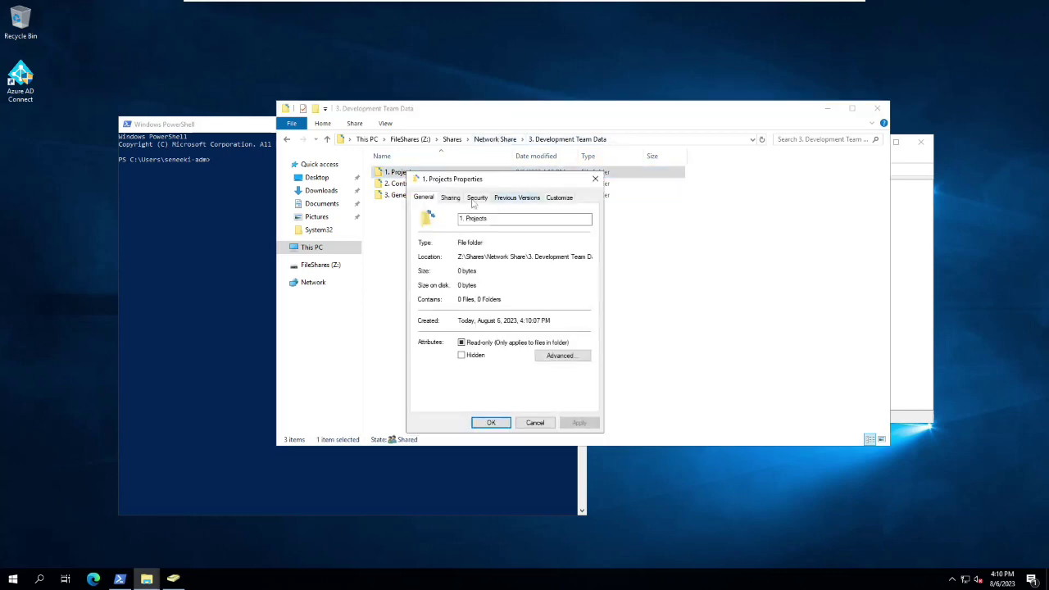
{"action": "left_click", "coordinate": [476, 198]}
{"action": "scroll", "coordinate": [457, 266], "scroll_direction": "down", "scroll_amount": 1}
{"action": "left_click", "coordinate": [466, 249]}
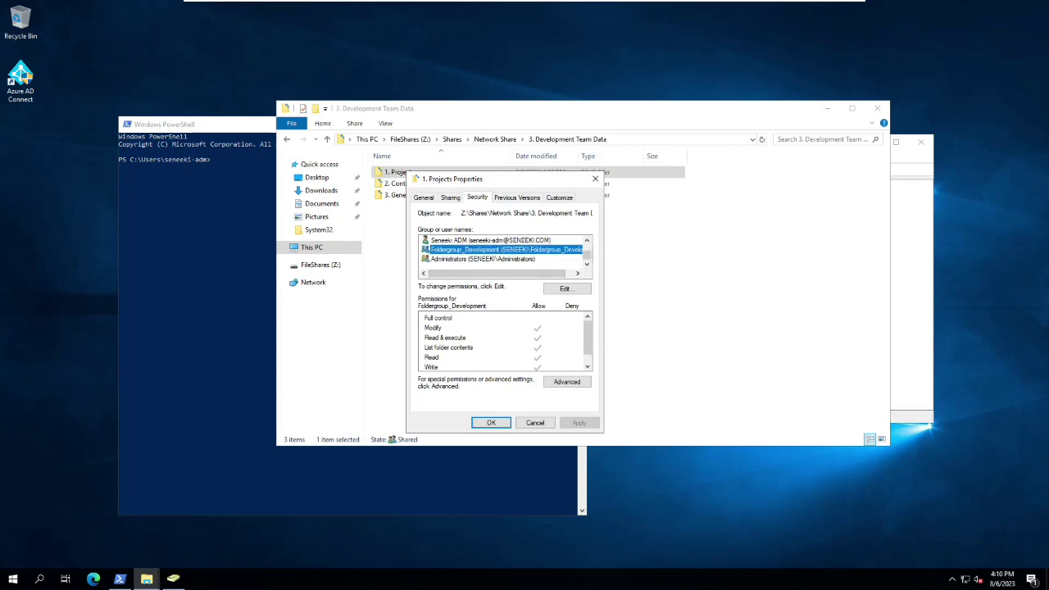
{"action": "left_click_drag", "start_coordinate": [558, 174], "coordinate": [661, 168]}
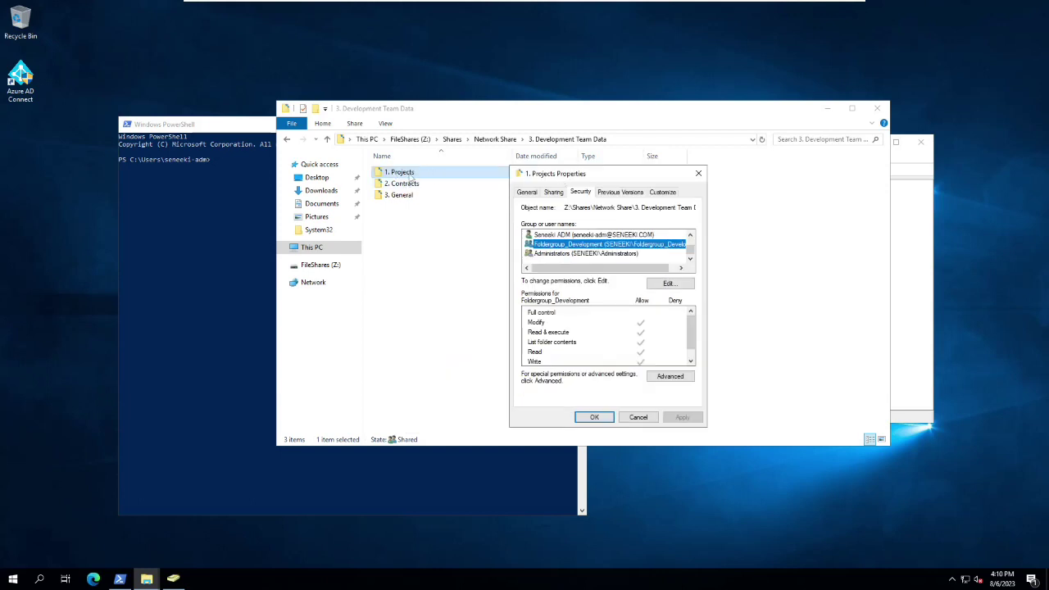
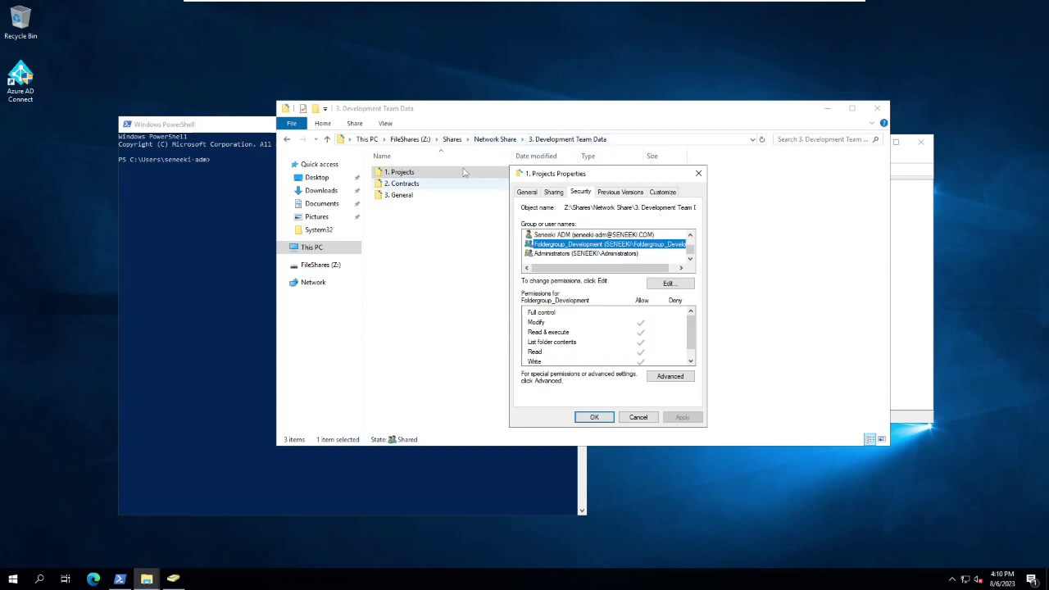
{"action": "left_click", "coordinate": [638, 417]}
- Check the permissions of Foldergroup_Development on the "2. Contracts" folder, open them for editing, and close the dialogs without changes
{"action": "right_click", "coordinate": [409, 185]}
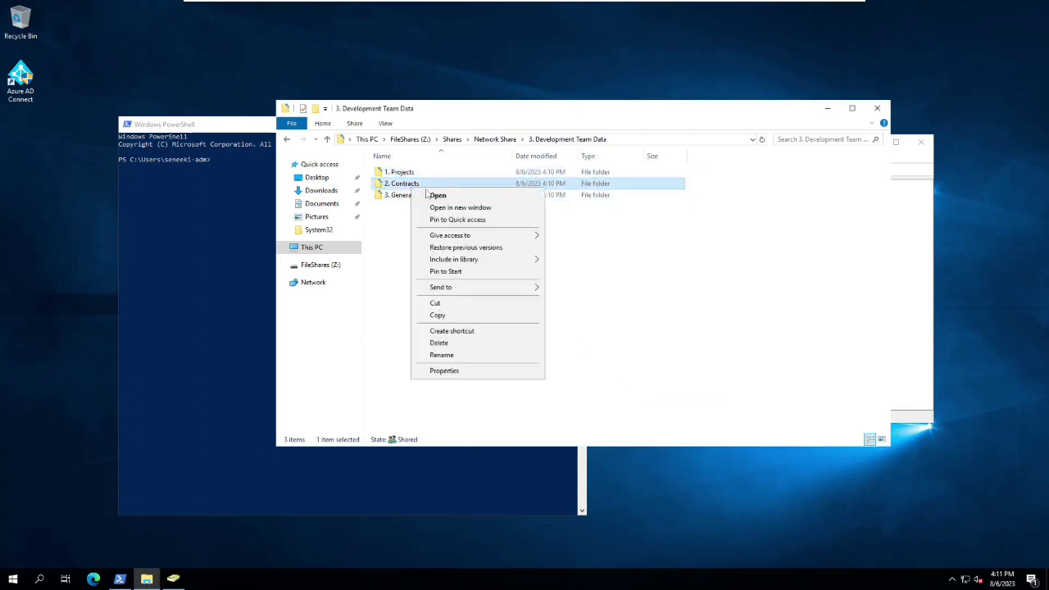
{"action": "left_click", "coordinate": [446, 370]}
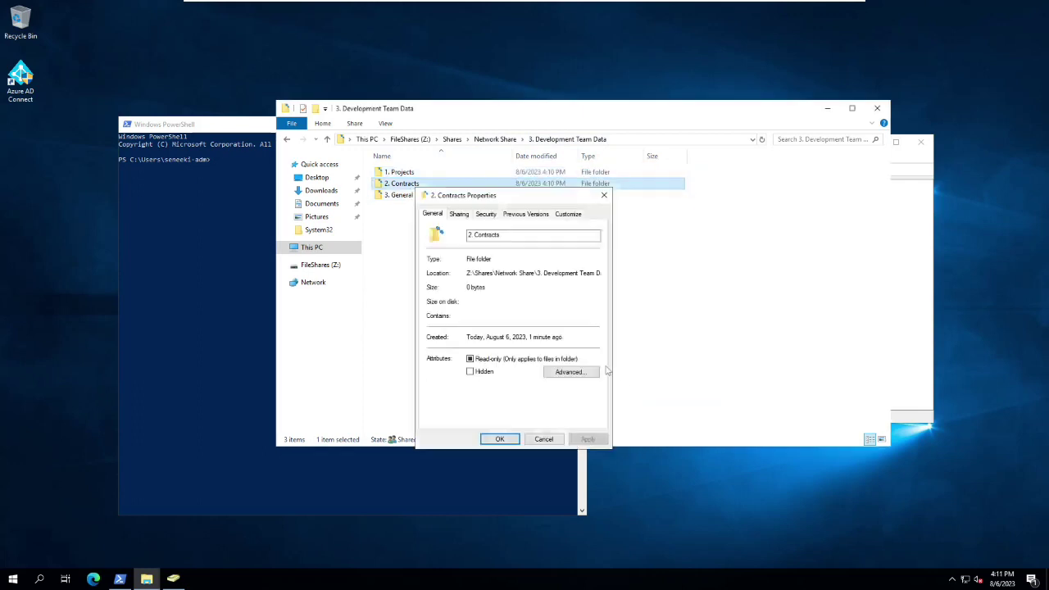
{"action": "left_click", "coordinate": [485, 214]}
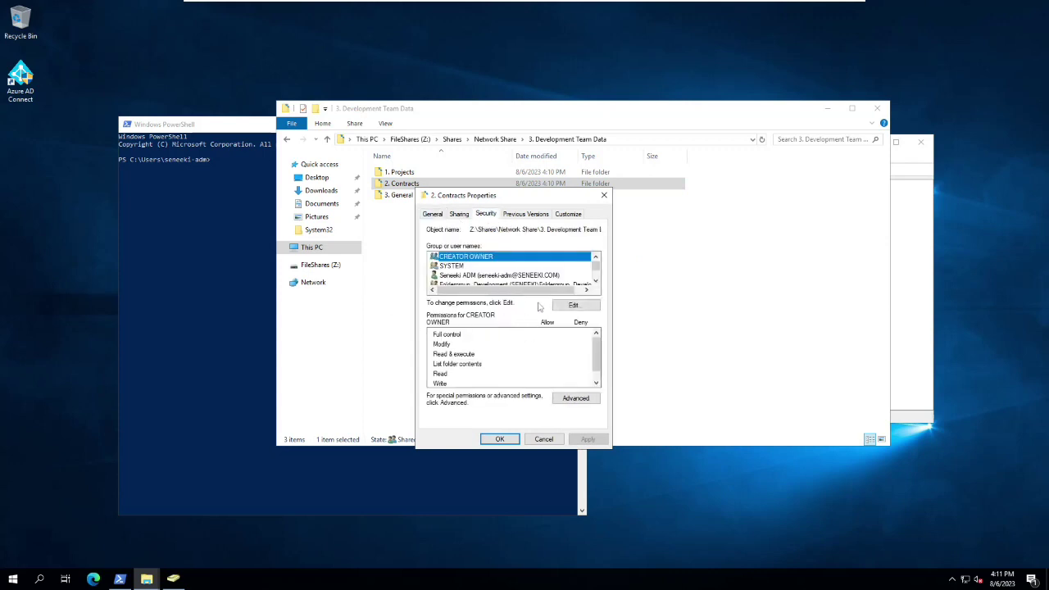
{"action": "scroll", "coordinate": [487, 277], "scroll_direction": "down", "scroll_amount": 1}
{"action": "left_click", "coordinate": [493, 267]}
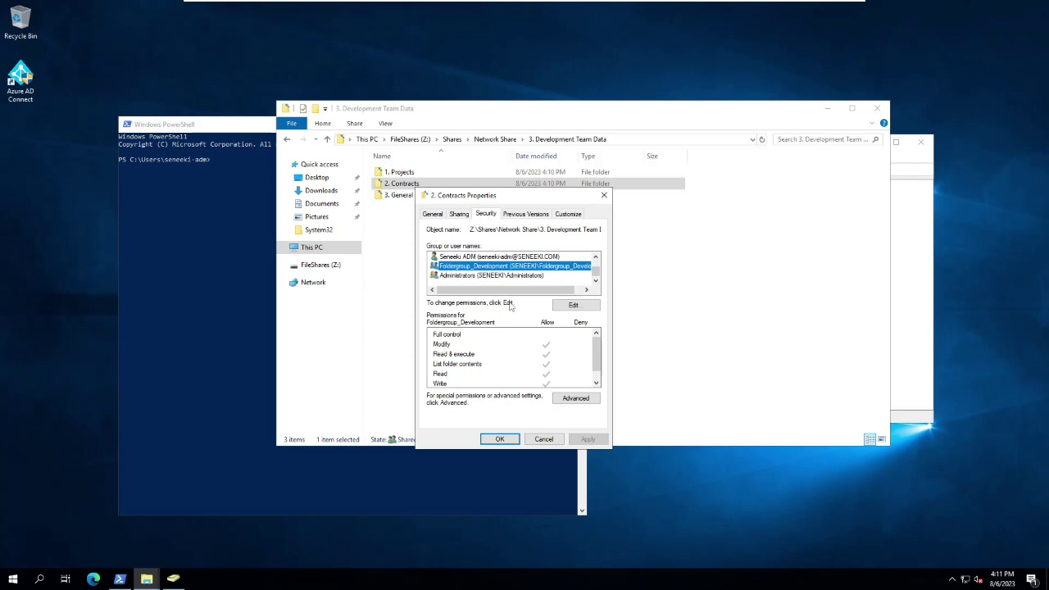
{"action": "left_click", "coordinate": [576, 307]}
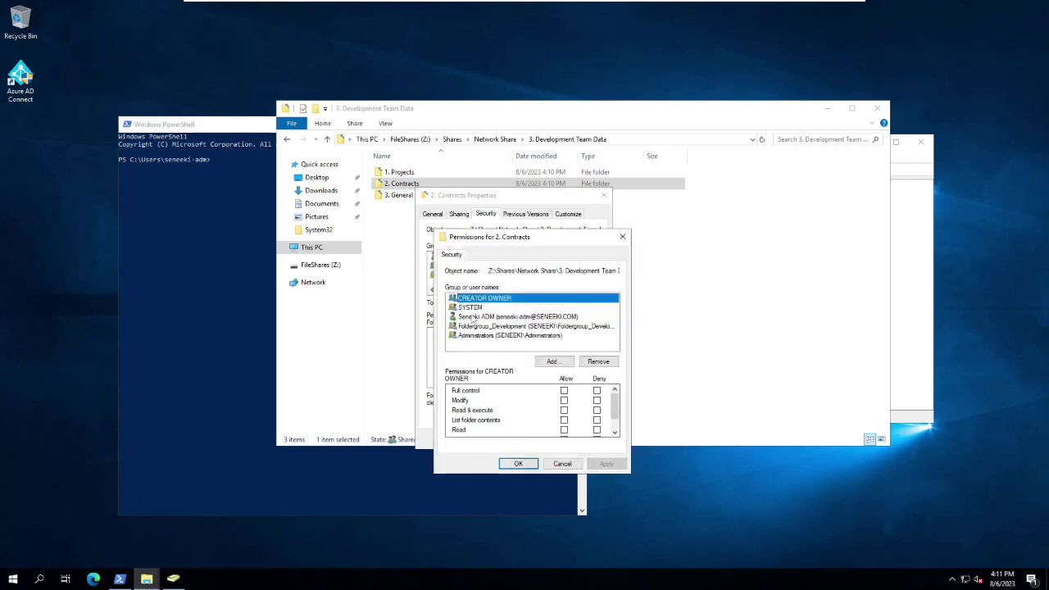
{"action": "left_click", "coordinate": [694, 307]}
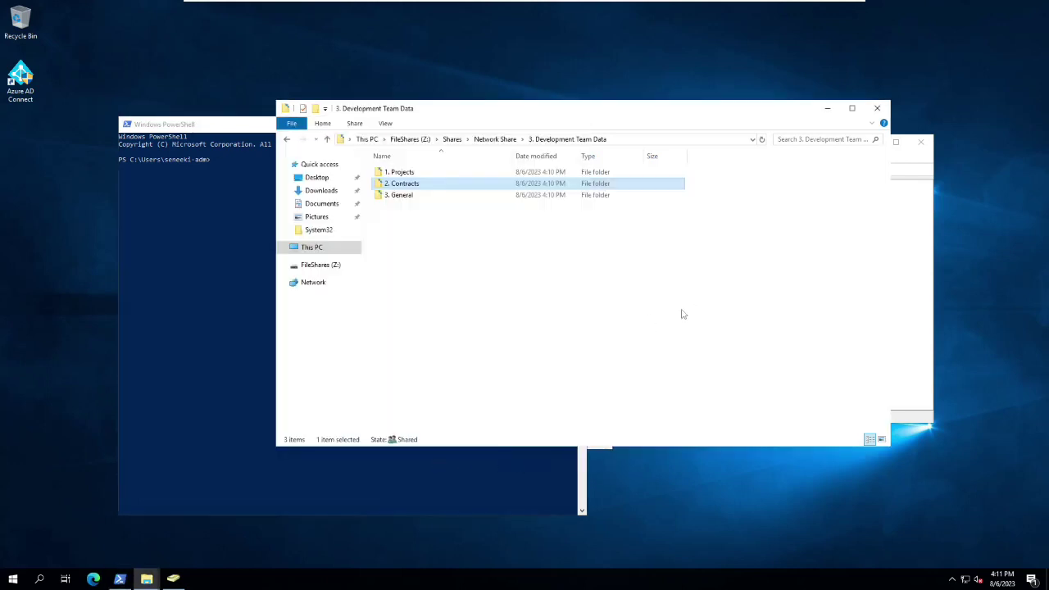
- Switch to Active Directory Users and Computers and create a global security group named Subfoldergroup_Development_Contracts in Folder Groups
{"action": "left_click", "coordinate": [903, 267]}
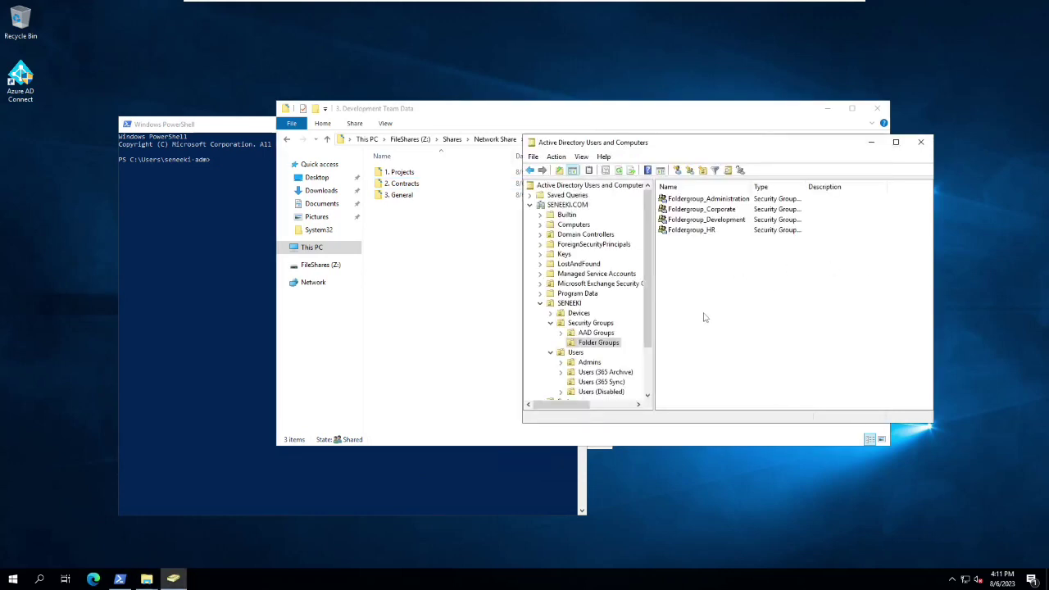
{"action": "right_click", "coordinate": [684, 262]}
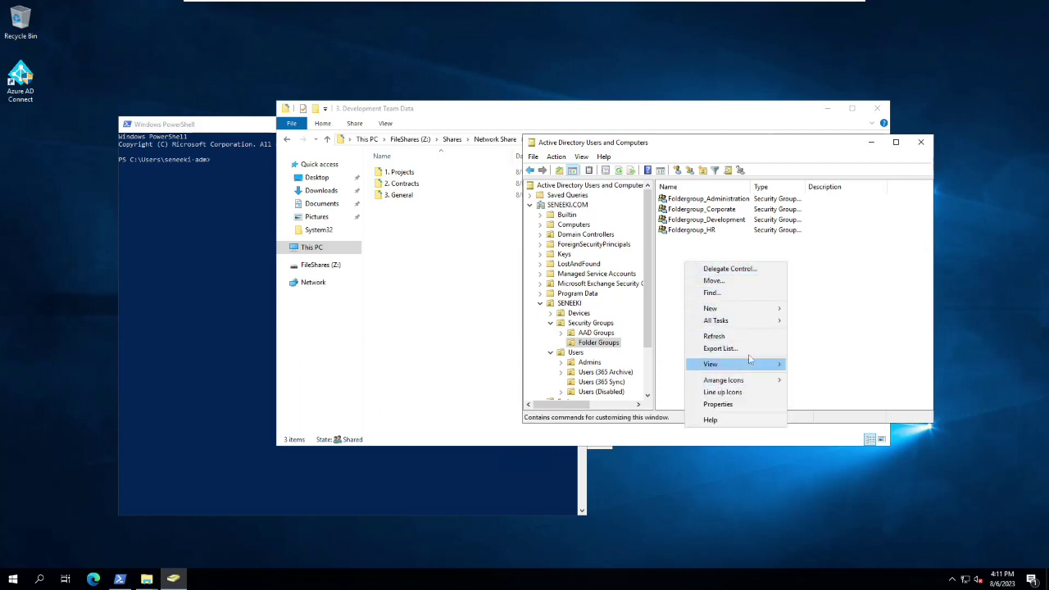
{"action": "mouse_move", "coordinate": [757, 313]}
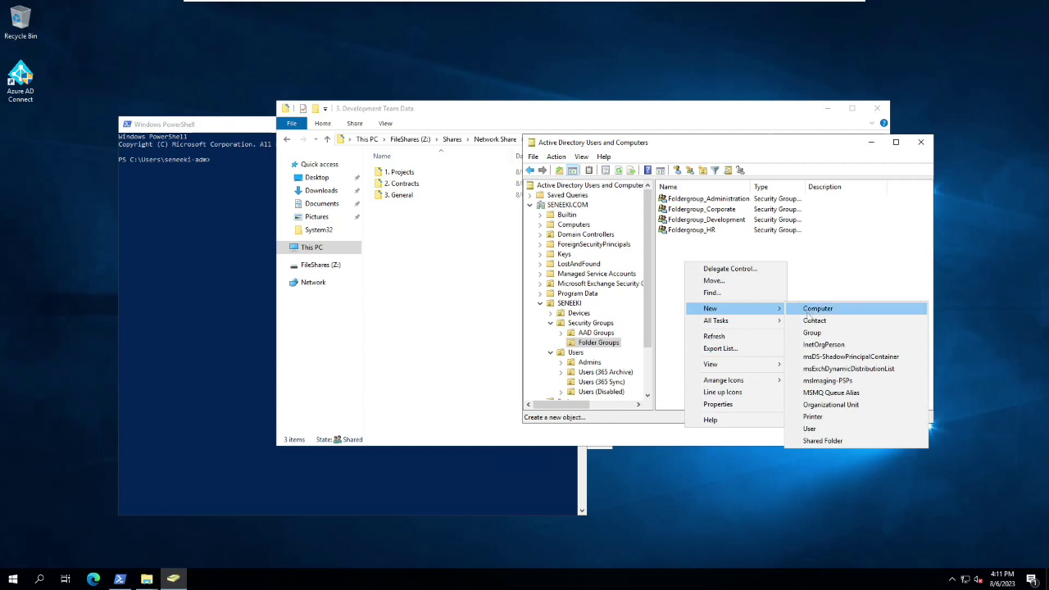
{"action": "left_click", "coordinate": [851, 335]}
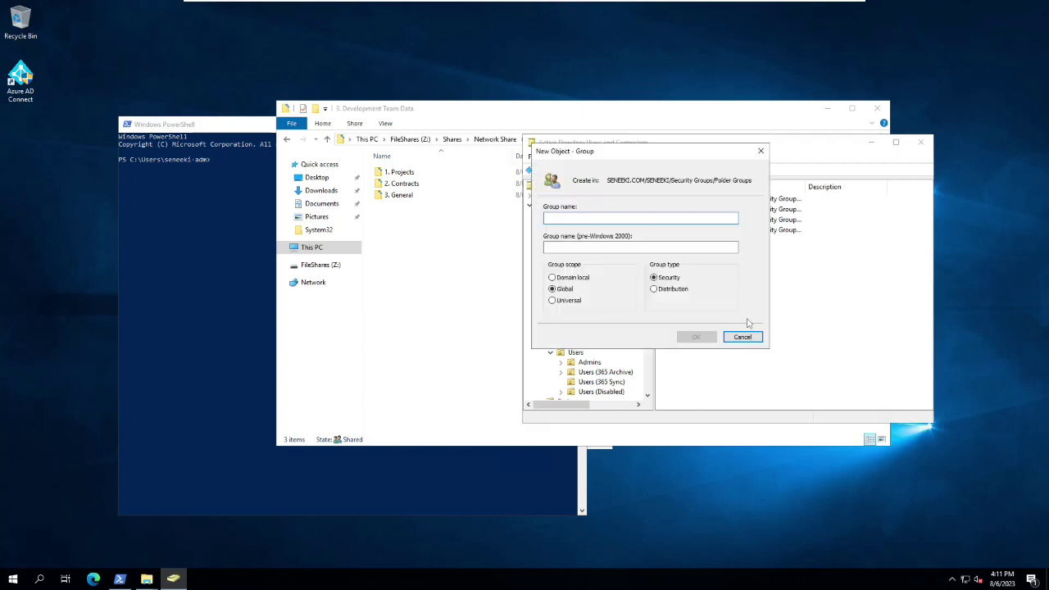
{"action": "type", "text": "Subfoldergroup_"}
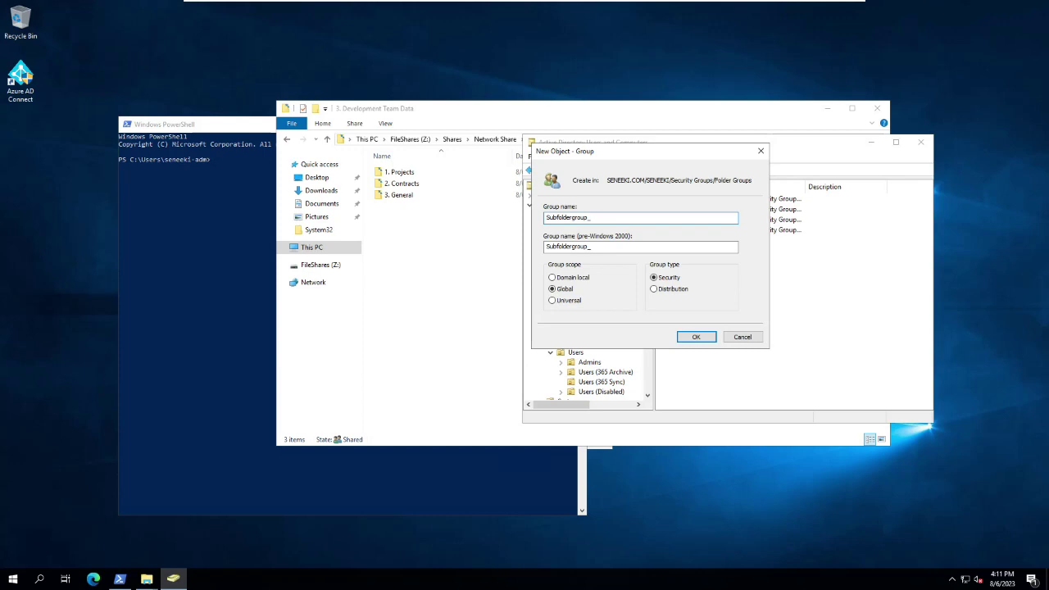
{"action": "type", "text": "Development_Contracts"}
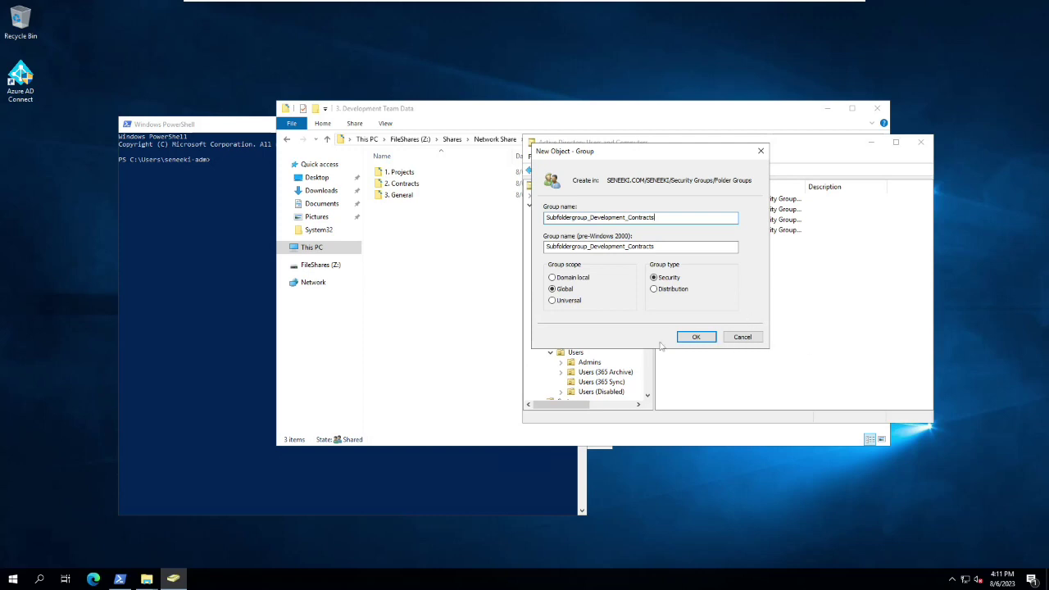
{"action": "left_click", "coordinate": [695, 338]}
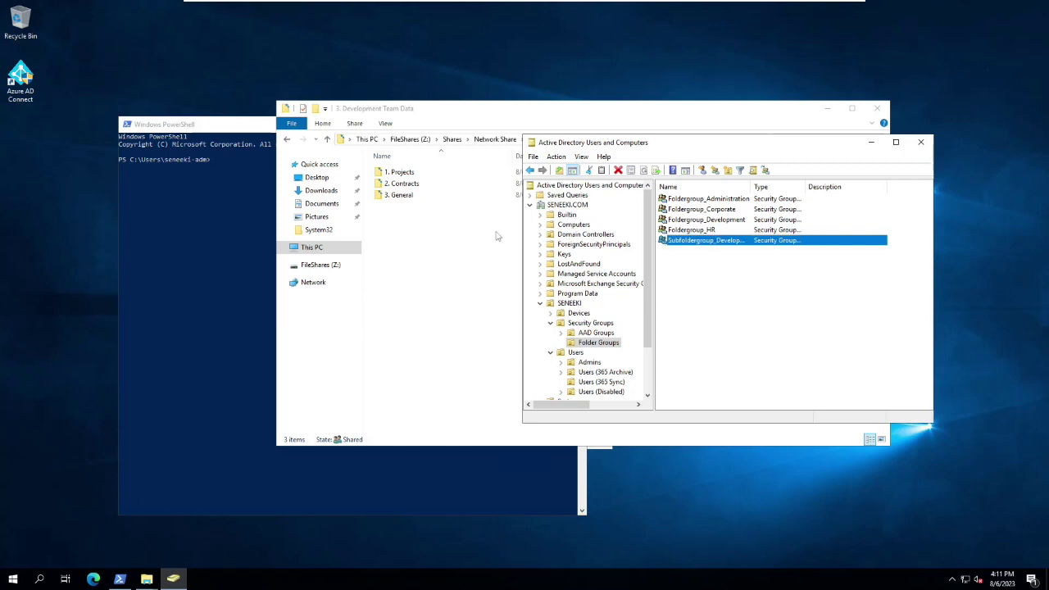
- Return to the "3. Development Team Data" folder and open the advanced security settings of "2. Contracts"
{"action": "right_click", "coordinate": [404, 183]}
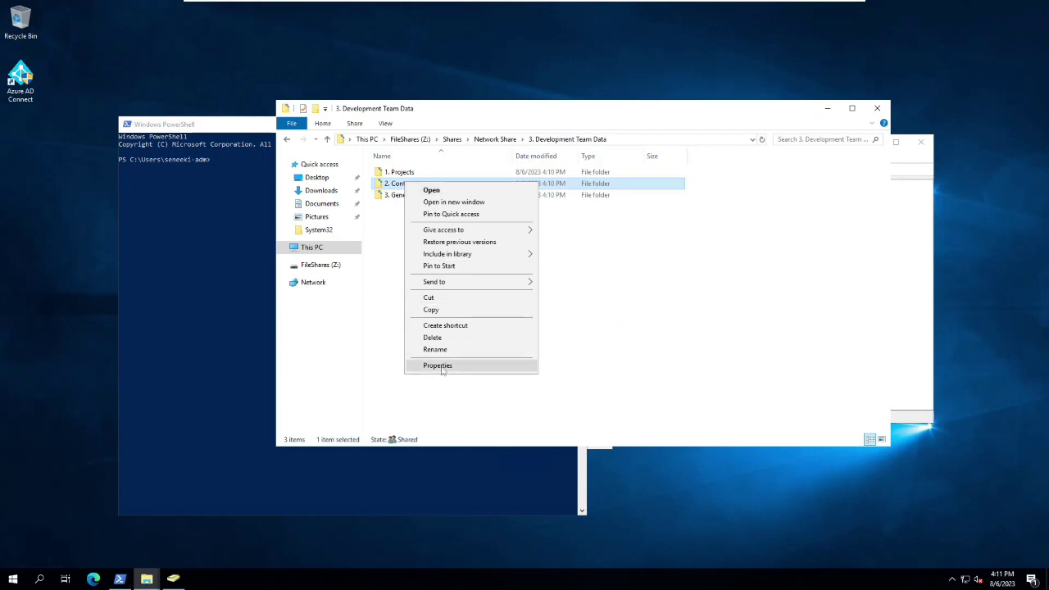
{"action": "left_click", "coordinate": [438, 365]}
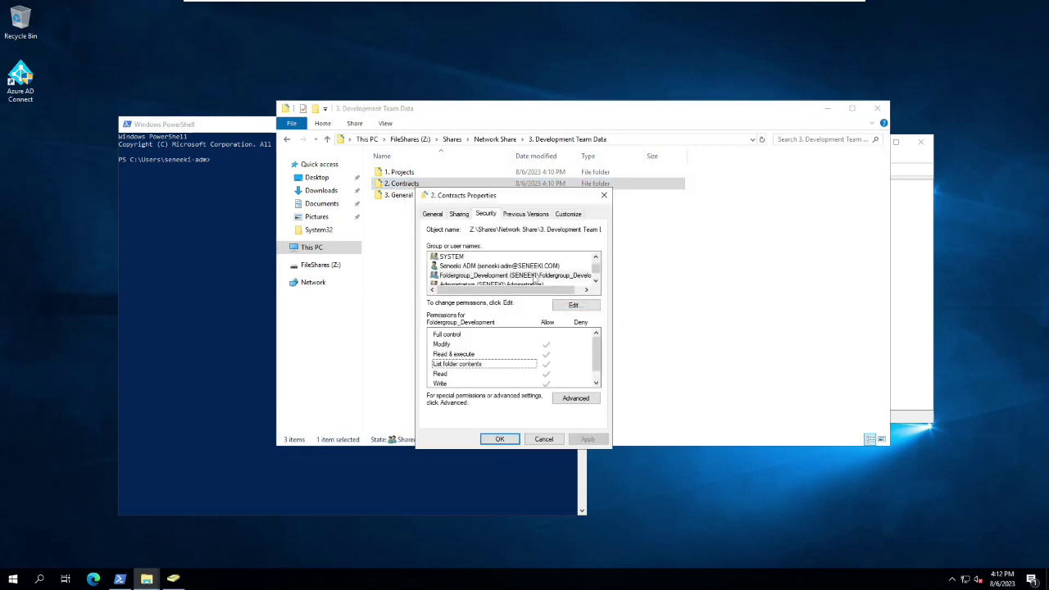
{"action": "scroll", "coordinate": [531, 277], "scroll_direction": "down", "scroll_amount": 1}
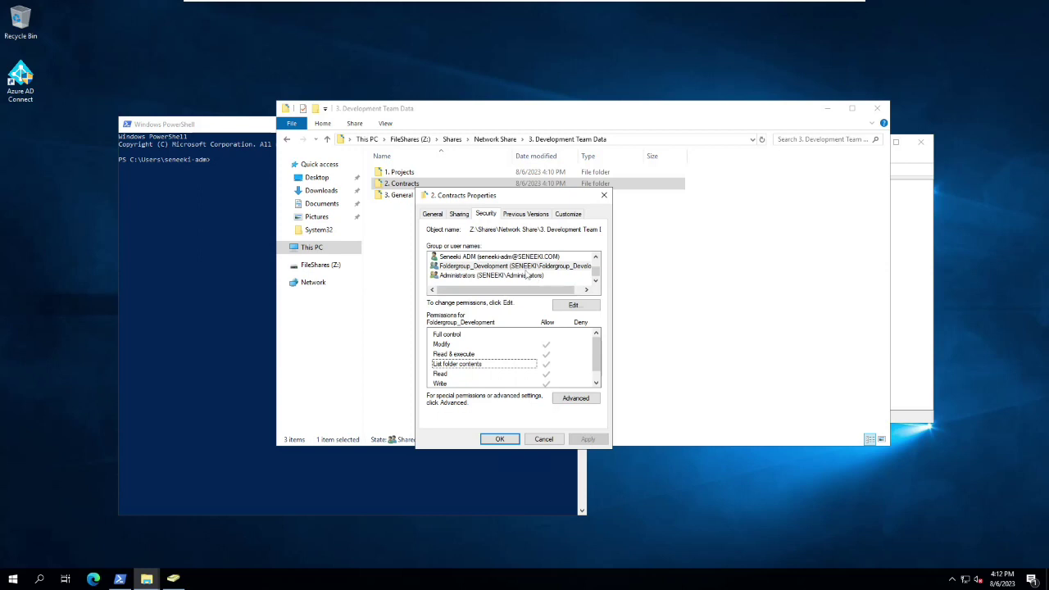
{"action": "left_click", "coordinate": [576, 398]}
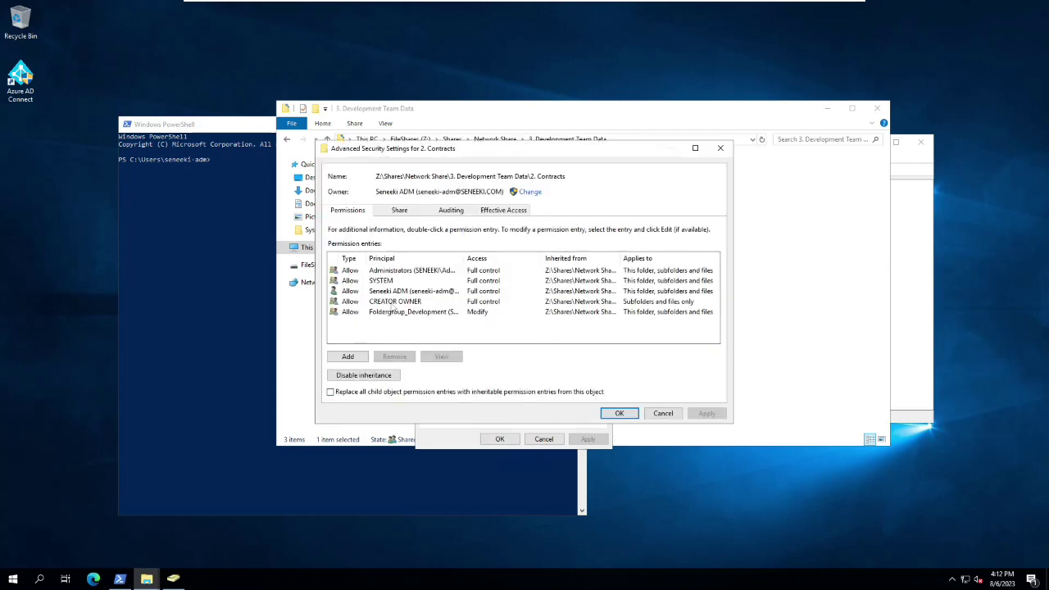
- Try to remove the inherited Foldergroup_Development permission entry from "2. Contracts"
{"action": "left_click", "coordinate": [412, 313]}
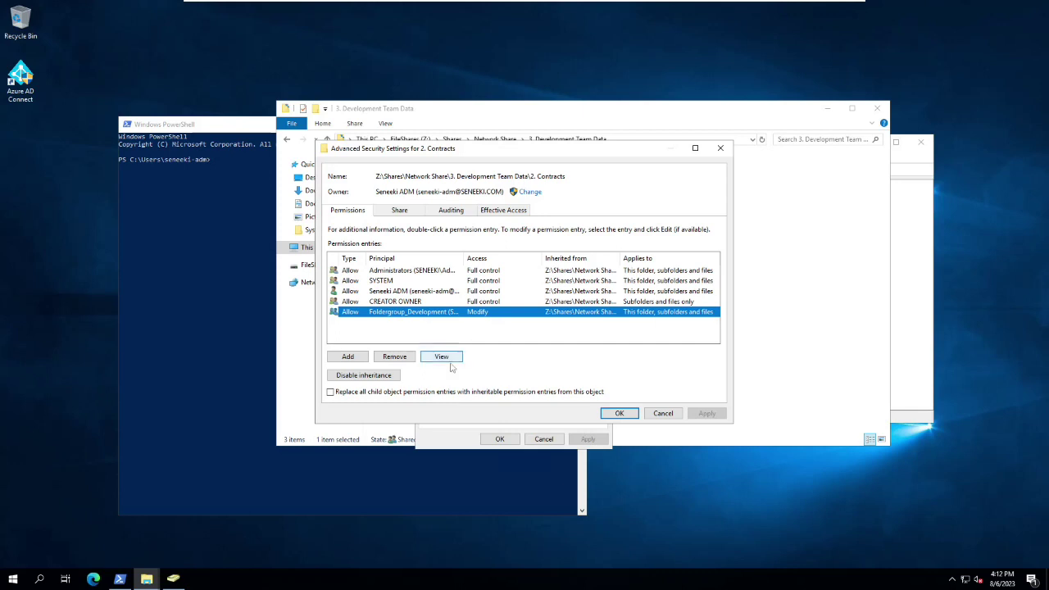
{"action": "left_click", "coordinate": [395, 356]}
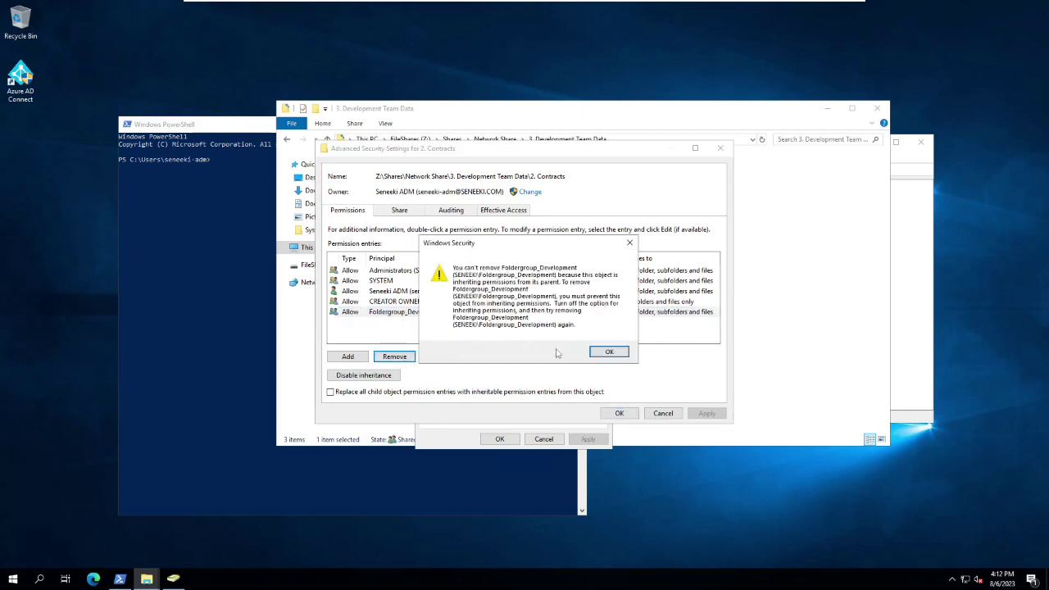
{"action": "left_click", "coordinate": [609, 351]}
- Disable inheritance on "2. Contracts", converting the inherited permissions into explicit ones, and remove the Foldergroup_Development entry
{"action": "left_click", "coordinate": [397, 376]}
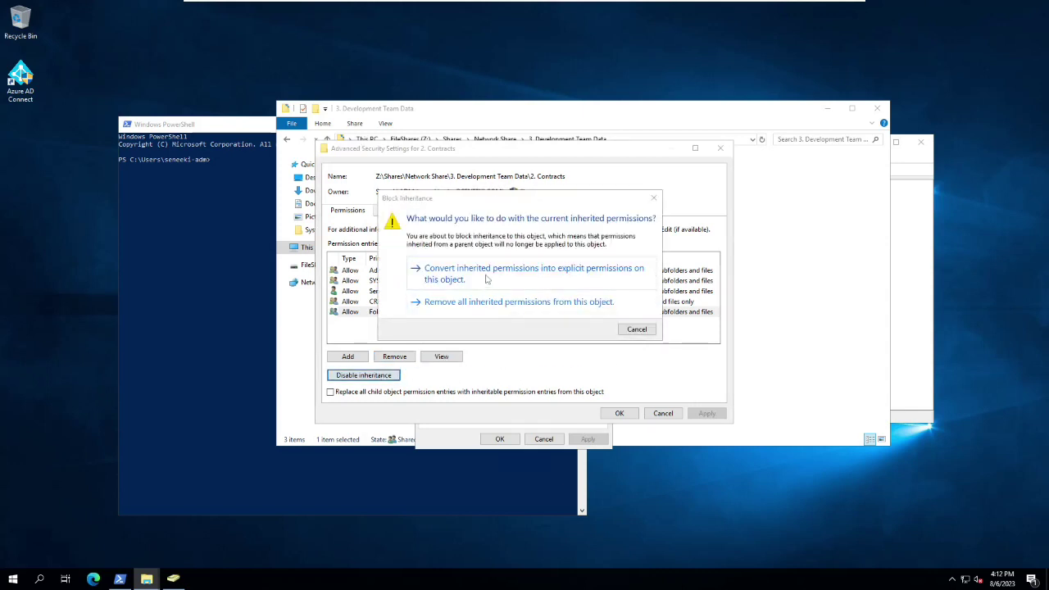
{"action": "left_click", "coordinate": [574, 279]}
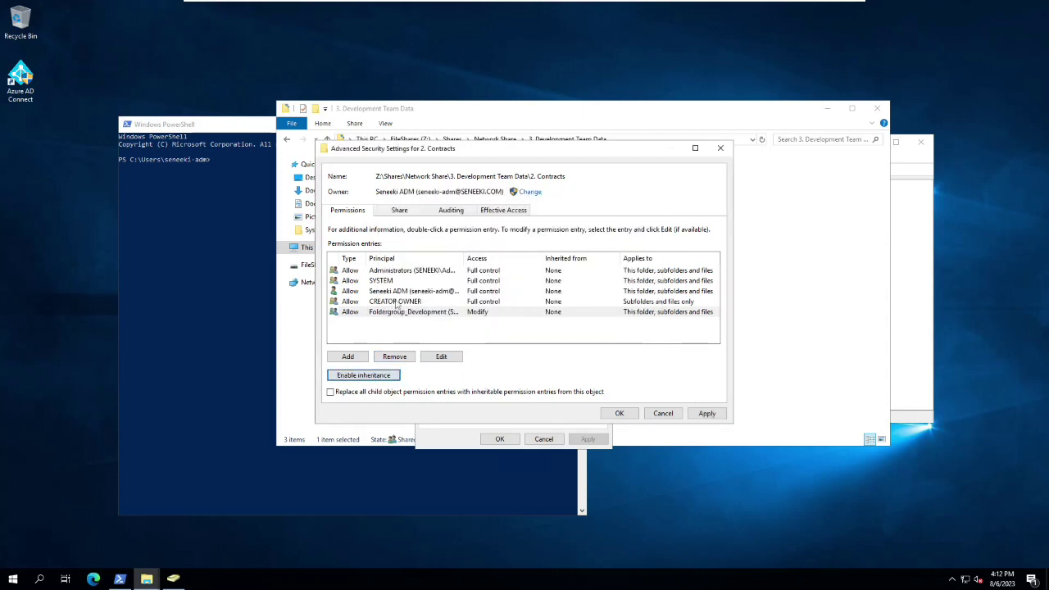
{"action": "left_click", "coordinate": [398, 313]}
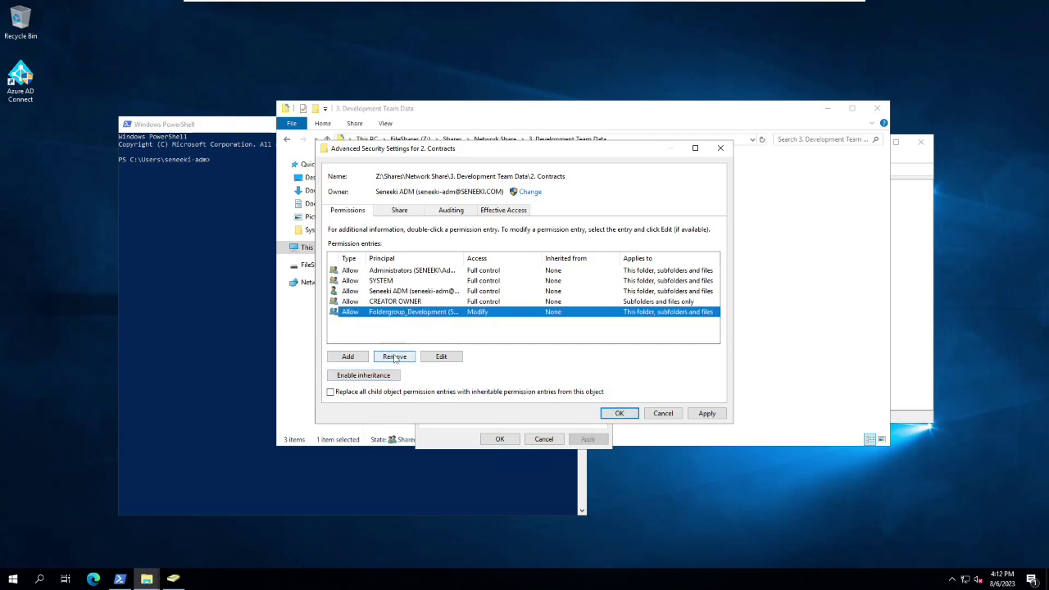
{"action": "left_click", "coordinate": [395, 358]}
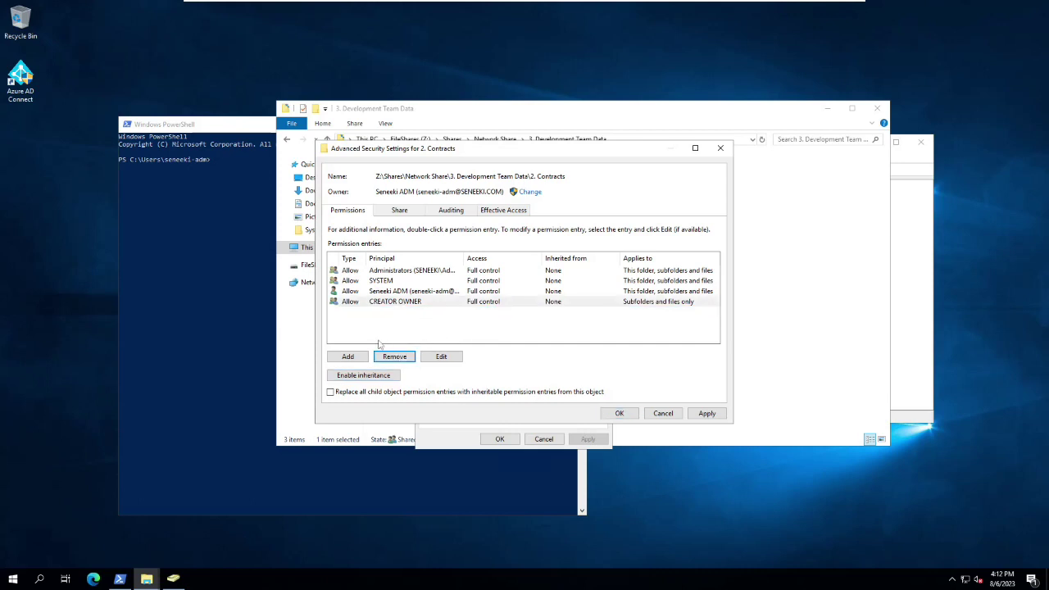
- Add a permission entry to "2. Contracts" with Subfoldergroup_Development_Contracts, looked up by "subfol", as principal and allow it Modify access
{"action": "left_click", "coordinate": [350, 357]}
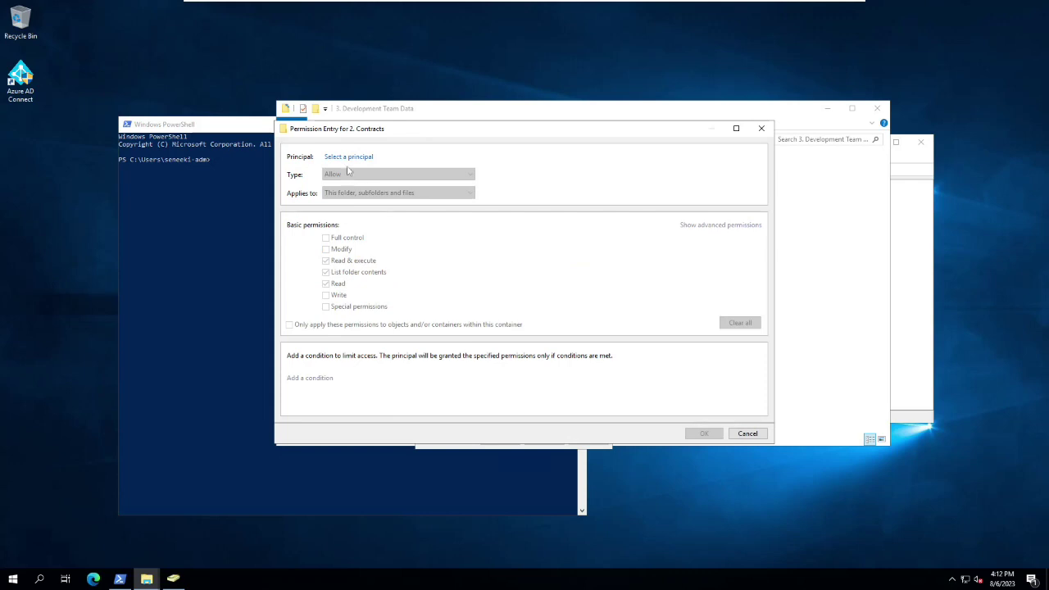
{"action": "left_click", "coordinate": [349, 156]}
{"action": "type", "text": "subfol"}
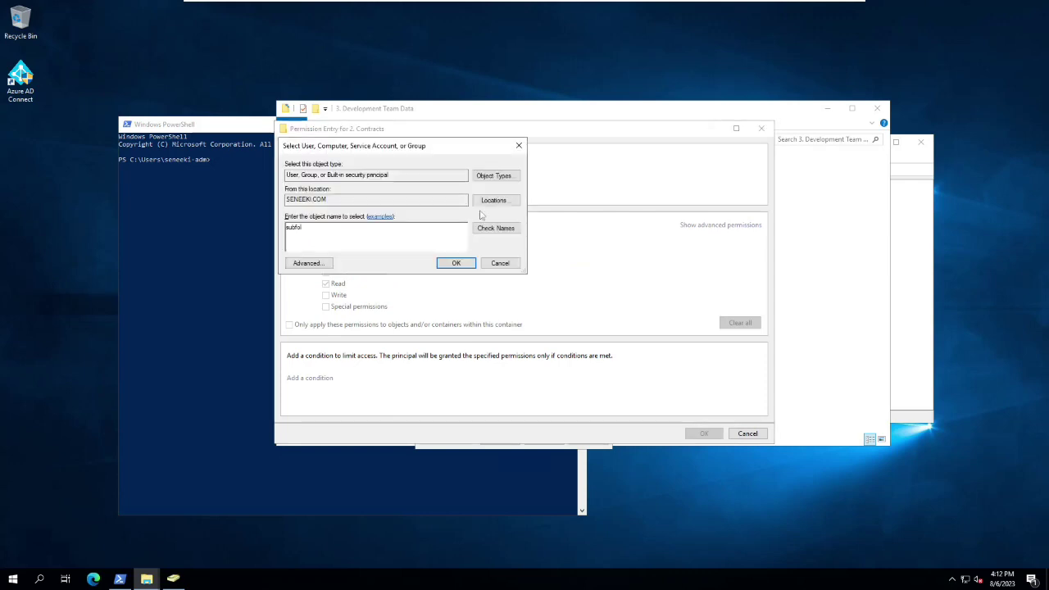
{"action": "left_click", "coordinate": [496, 228]}
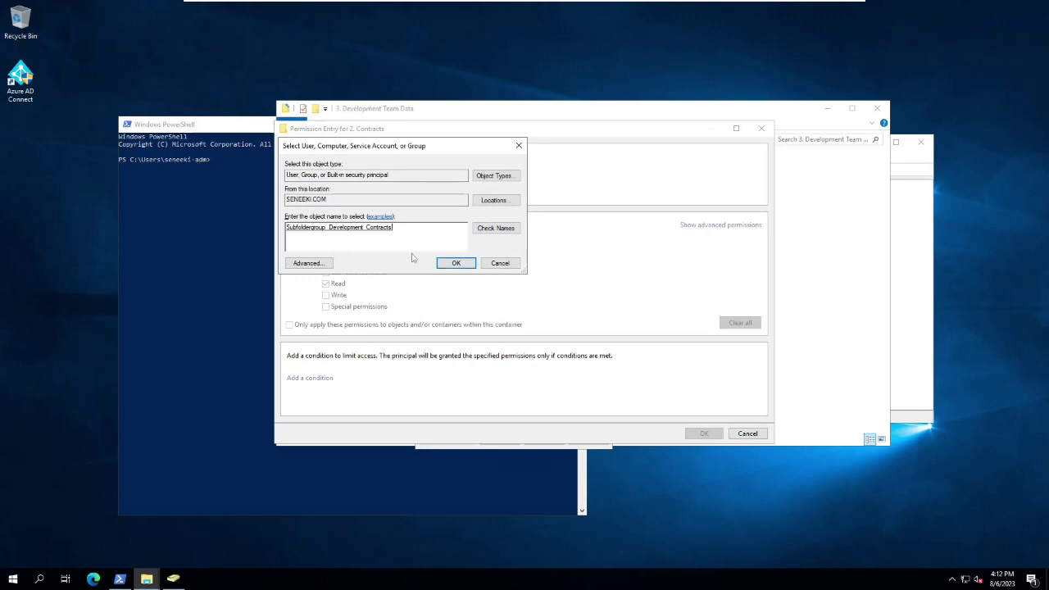
{"action": "left_click", "coordinate": [443, 265]}
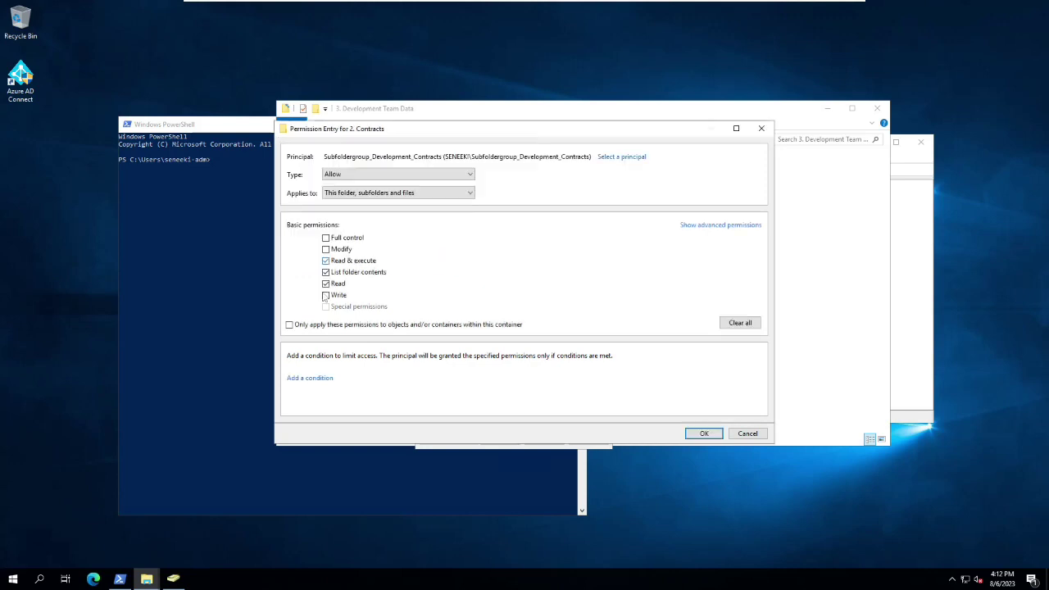
{"action": "left_click", "coordinate": [326, 250]}
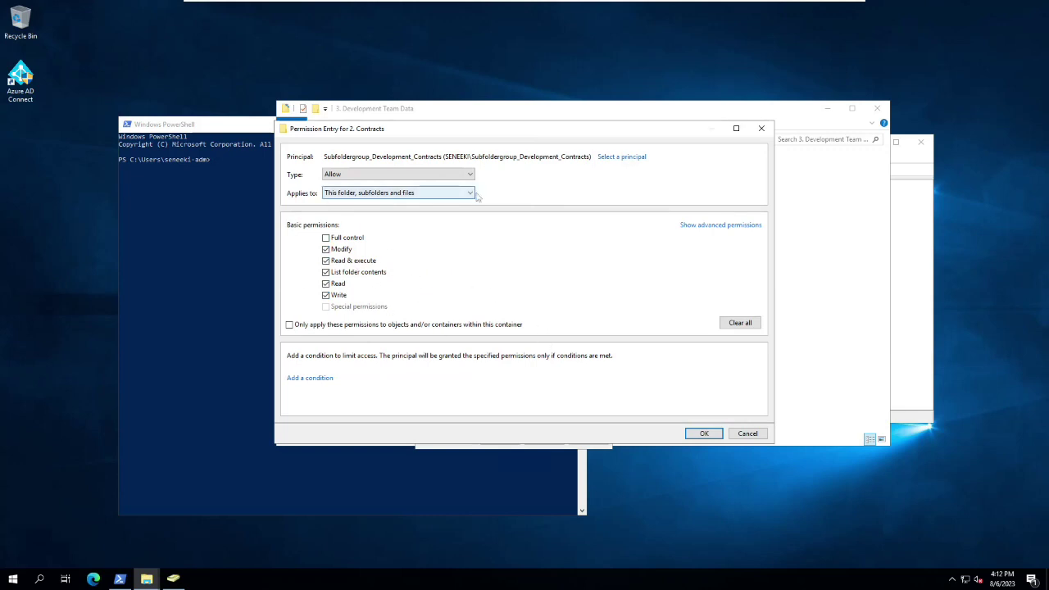
- Confirm the permission entry allowing Subfoldergroup_Development_Contracts to modify the 2. Contracts folder, its subfolders and files
{"action": "left_click", "coordinate": [701, 433]}
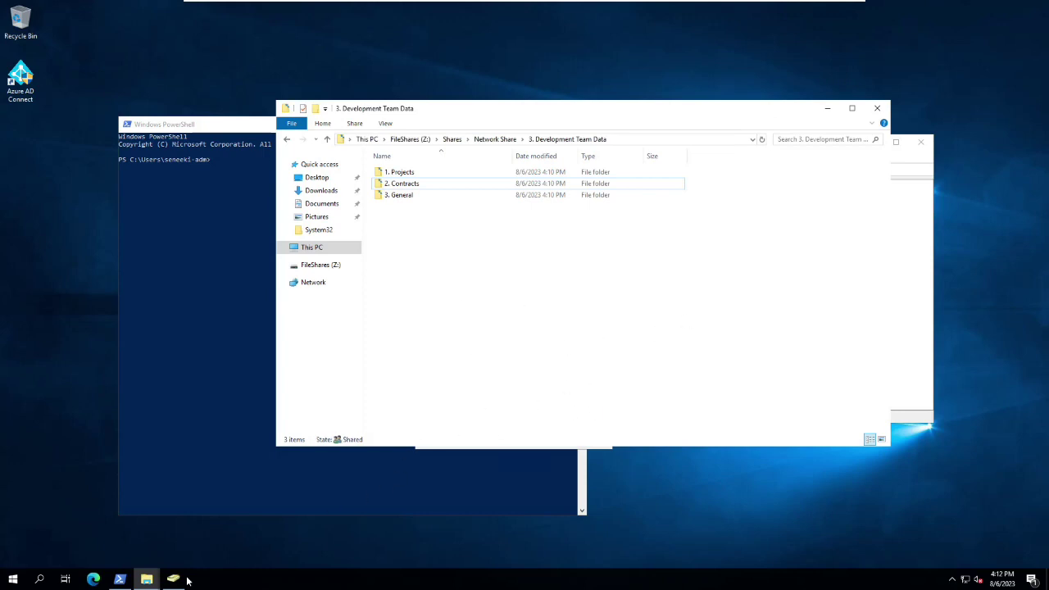
- Switch to Active Directory Users and Computers and open the properties of the user in the Users (365 Sync) unit
{"action": "mouse_move", "coordinate": [174, 577]}
{"action": "left_click", "coordinate": [174, 579]}
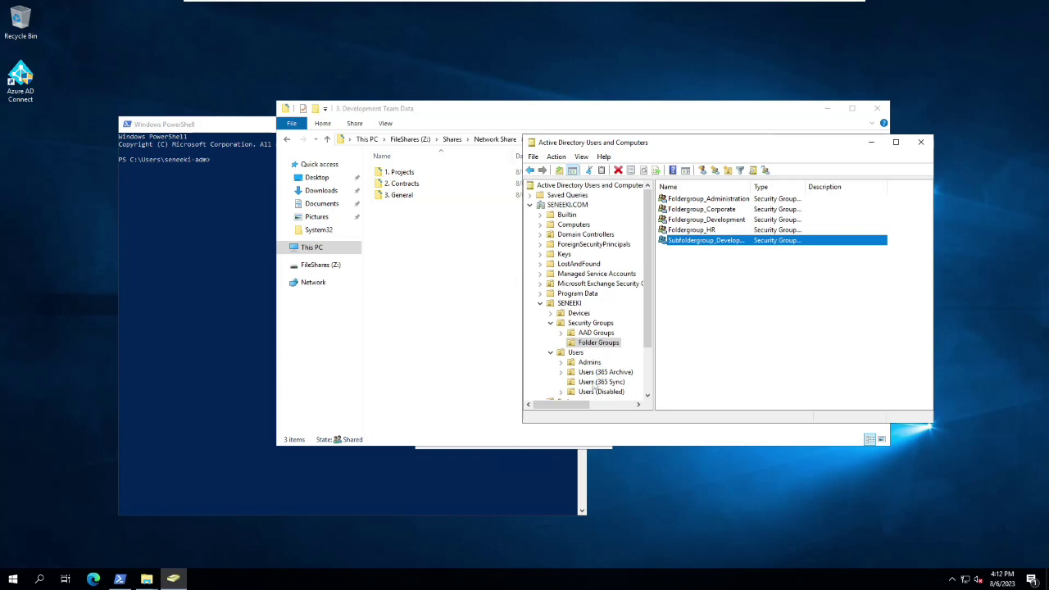
{"action": "left_click", "coordinate": [605, 383]}
{"action": "right_click", "coordinate": [689, 202]}
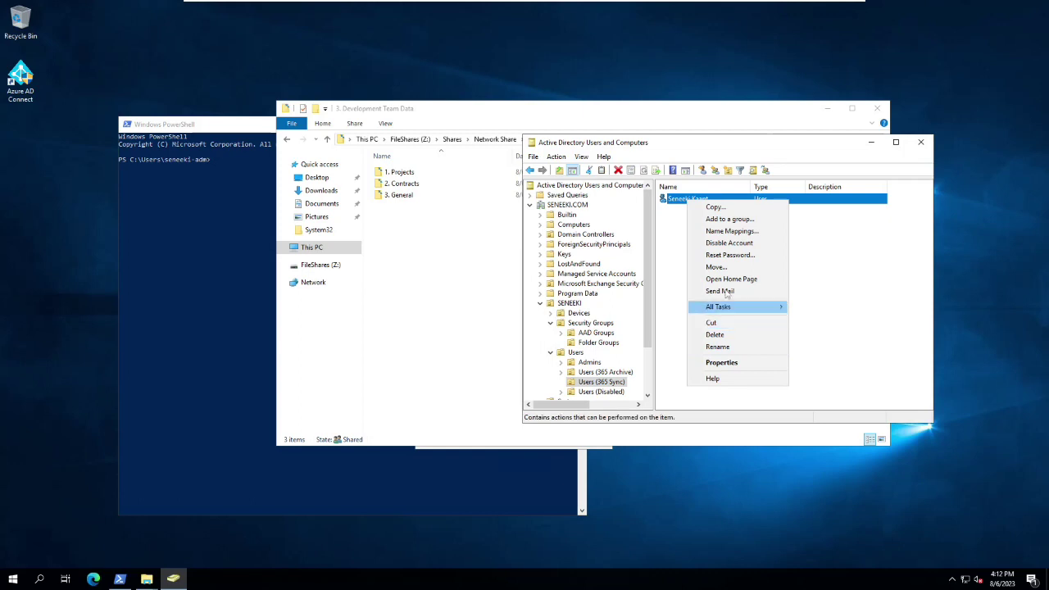
{"action": "left_click", "coordinate": [750, 362]}
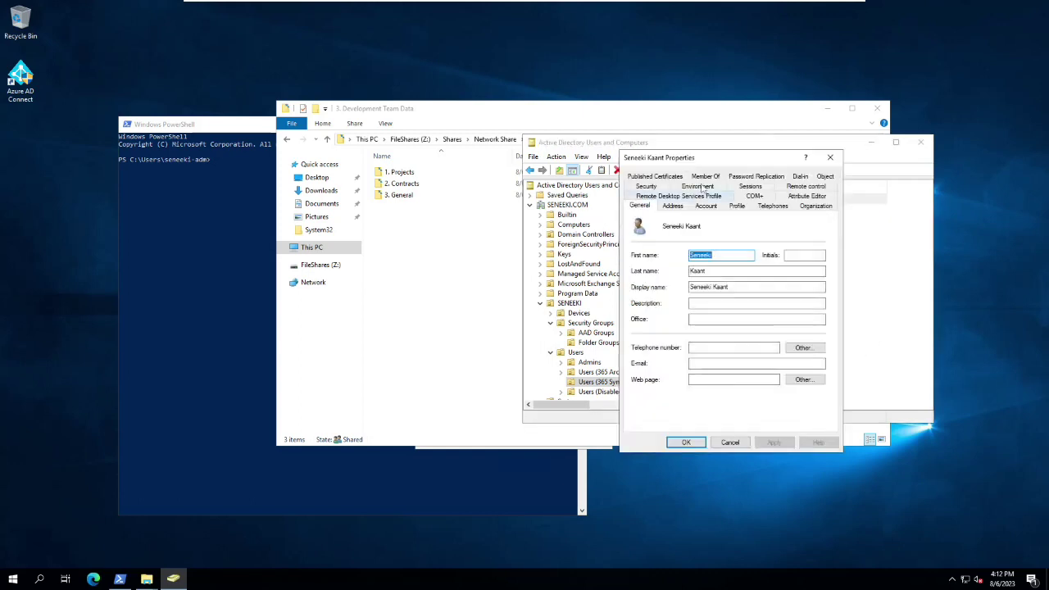
- Add the user to the Foldergroup_Development security group and save the membership change
{"action": "left_click", "coordinate": [706, 177]}
{"action": "left_click", "coordinate": [695, 337]}
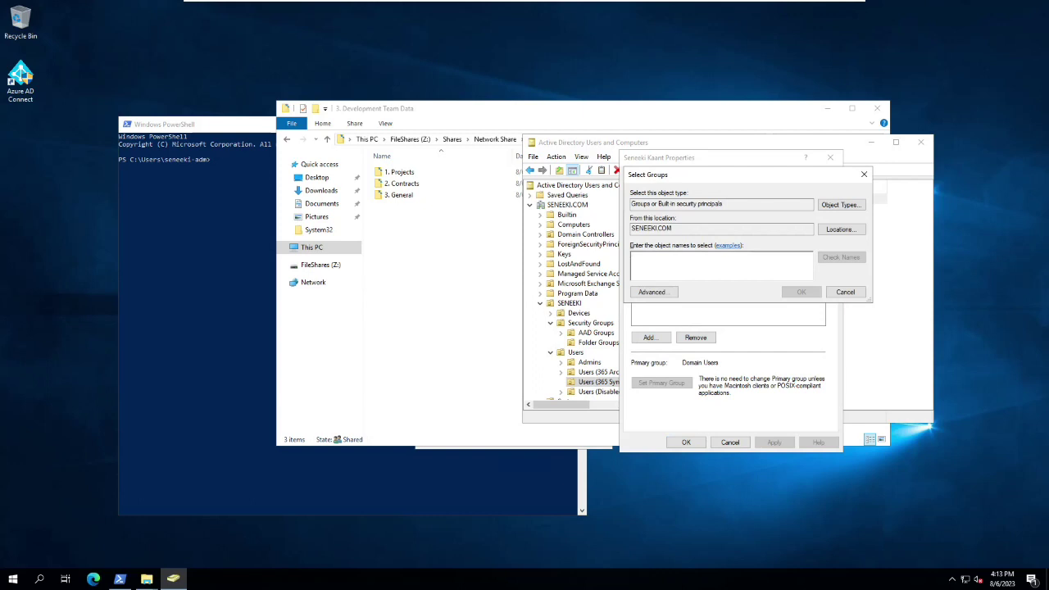
{"action": "type", "text": "folder"}
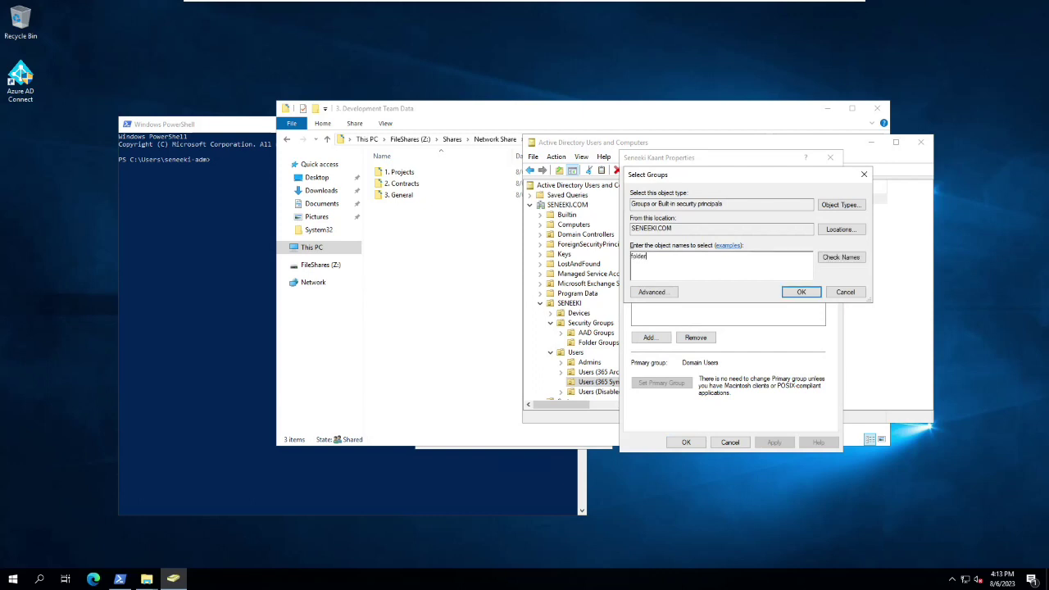
{"action": "key", "text": "Return"}
{"action": "double_click", "coordinate": [718, 285]}
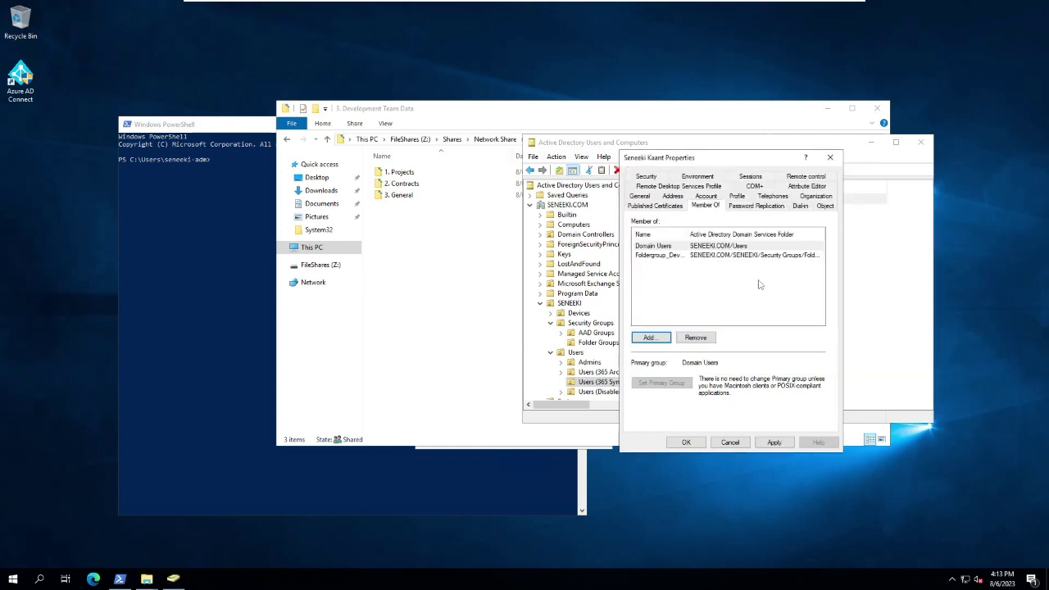
{"action": "left_click", "coordinate": [775, 443]}
{"action": "left_click", "coordinate": [686, 442]}
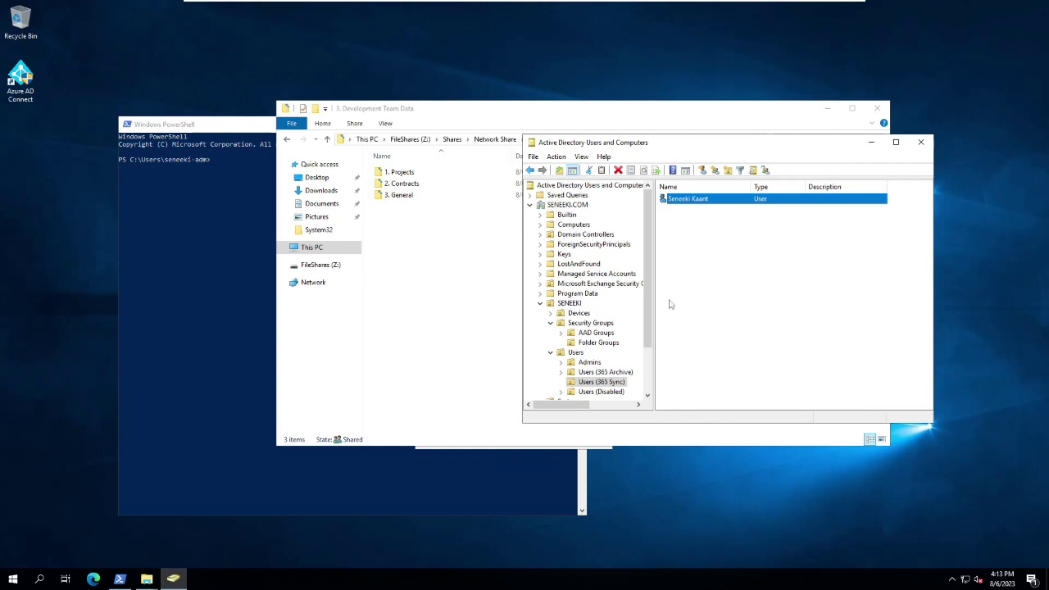
- Return to File Explorer and open the advanced security settings of the Network Share folder inside Shares
{"action": "left_click", "coordinate": [448, 257]}
{"action": "left_click", "coordinate": [498, 139]}
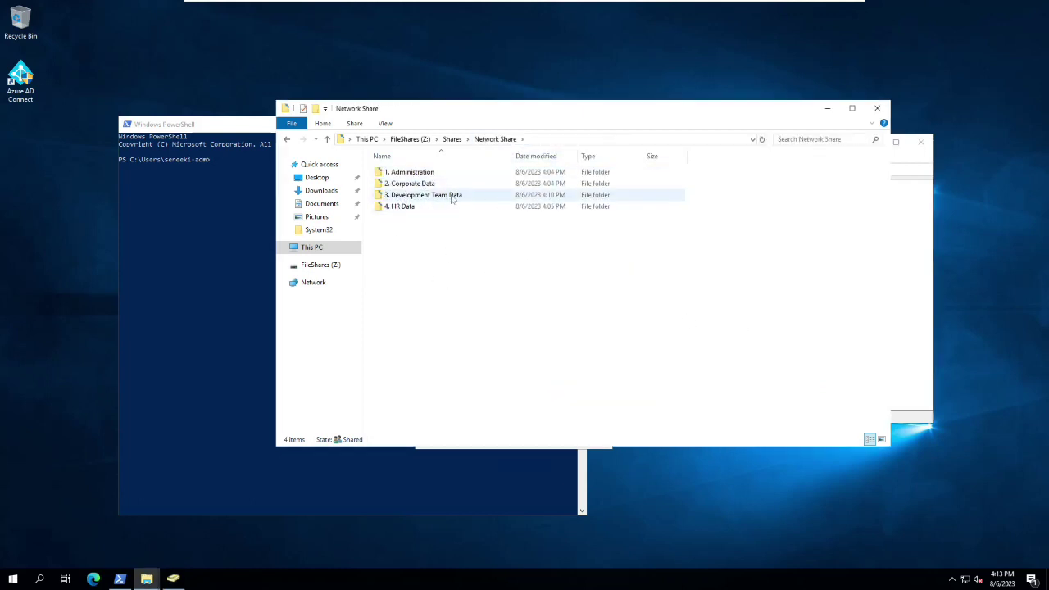
{"action": "mouse_move", "coordinate": [445, 201]}
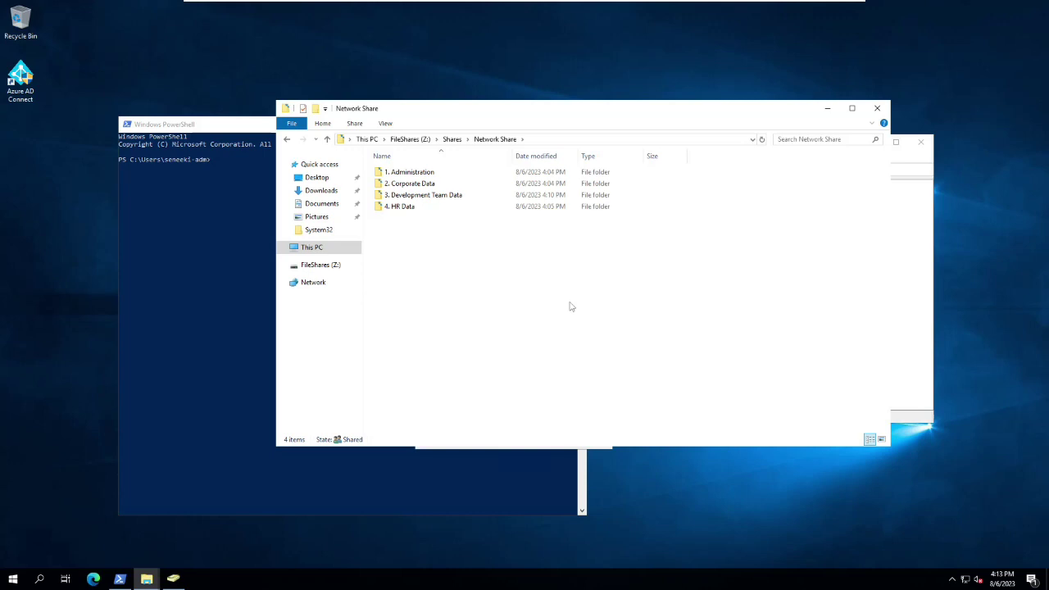
{"action": "right_click", "coordinate": [411, 174]}
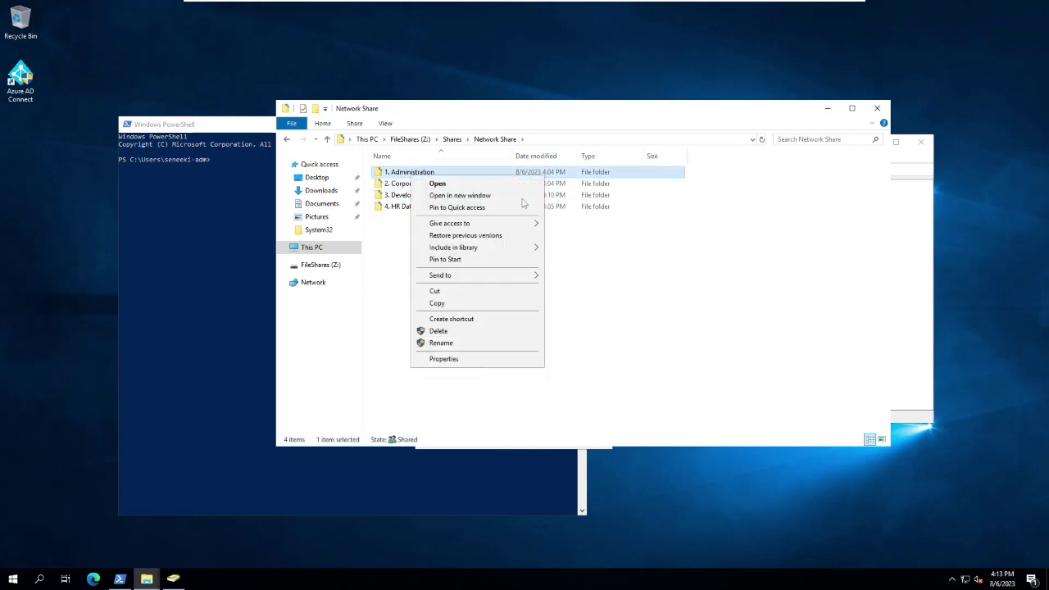
{"action": "left_click", "coordinate": [452, 140]}
{"action": "right_click", "coordinate": [406, 177]}
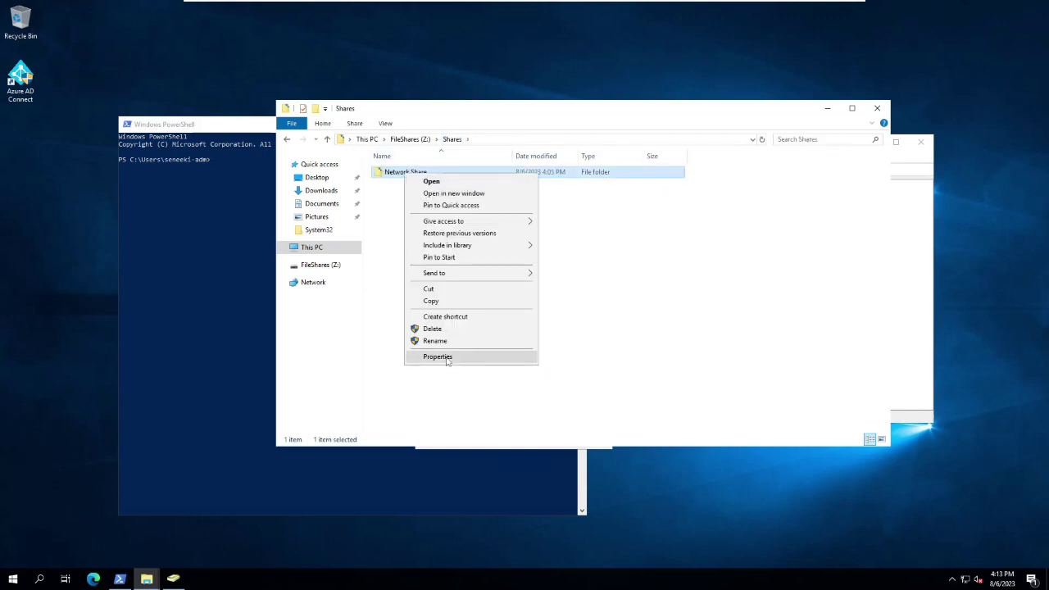
{"action": "left_click", "coordinate": [449, 360]}
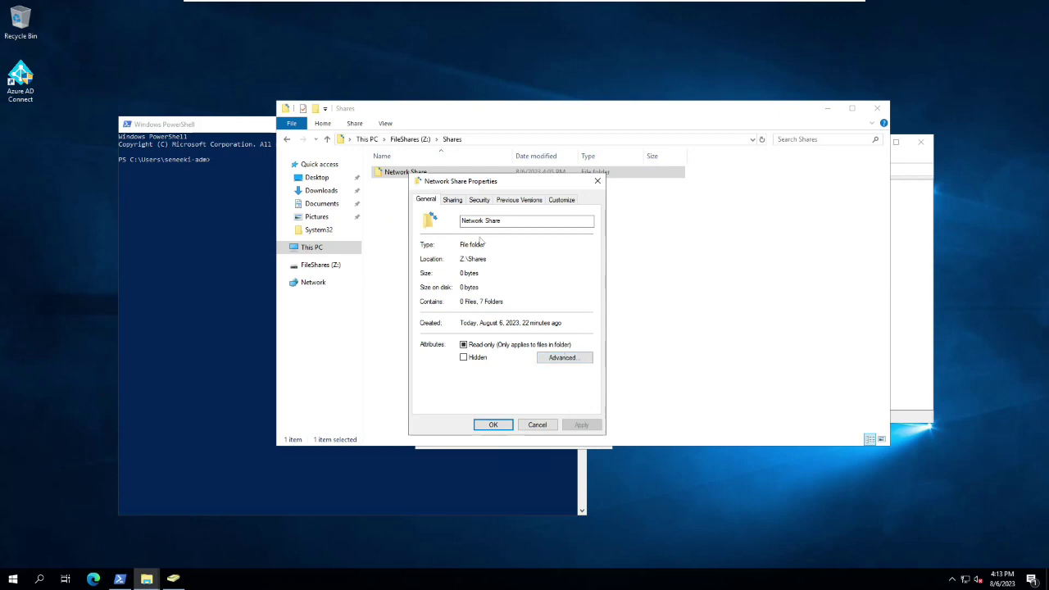
{"action": "left_click", "coordinate": [480, 200]}
{"action": "left_click", "coordinate": [556, 384]}
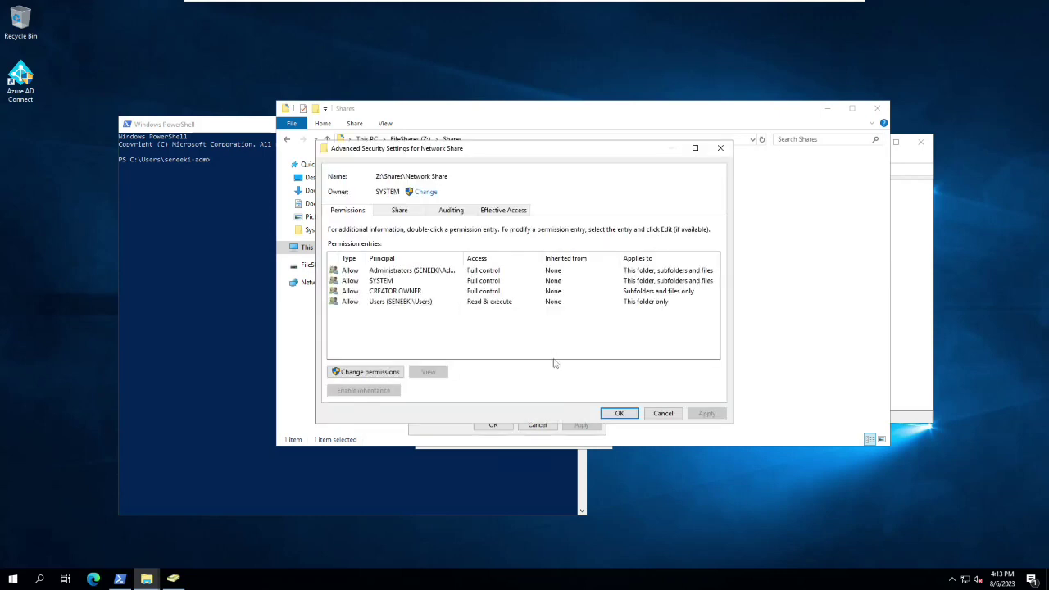
- Evaluate the effective access of the non-admin user account on the Network Share folder
{"action": "left_click", "coordinate": [505, 211]}
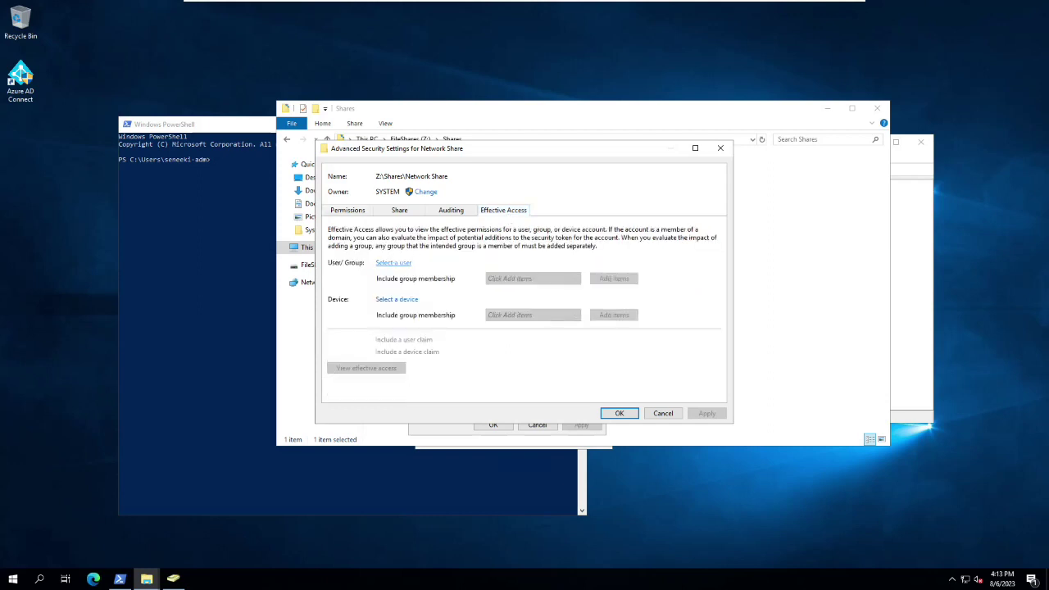
{"action": "left_click", "coordinate": [391, 263]}
{"action": "type", "text": "s"}
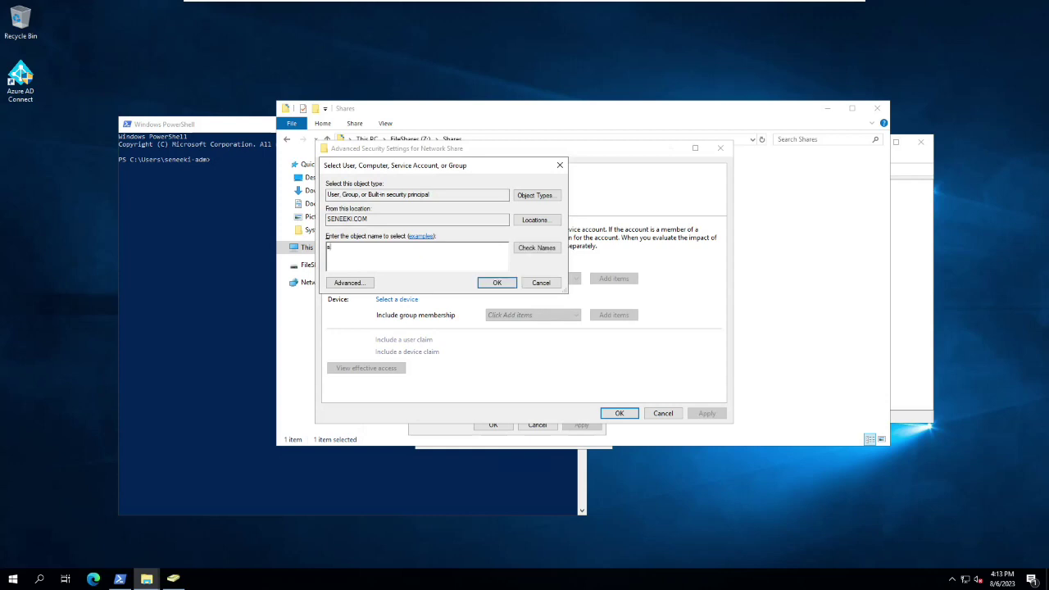
{"action": "type", "text": "enee"}
{"action": "left_click", "coordinate": [536, 247]}
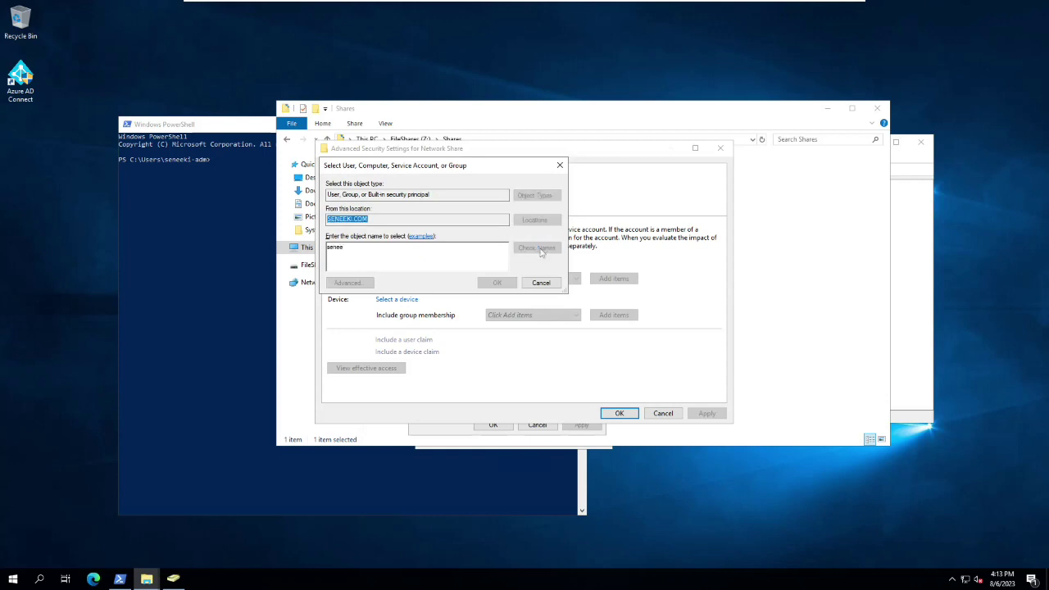
{"action": "double_click", "coordinate": [379, 263]}
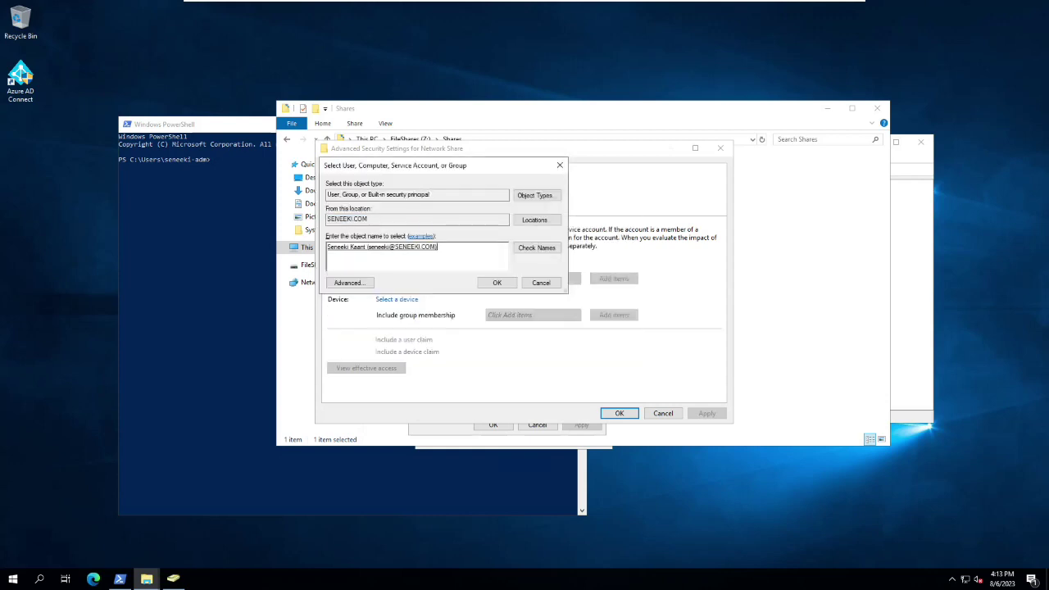
{"action": "left_click", "coordinate": [492, 280]}
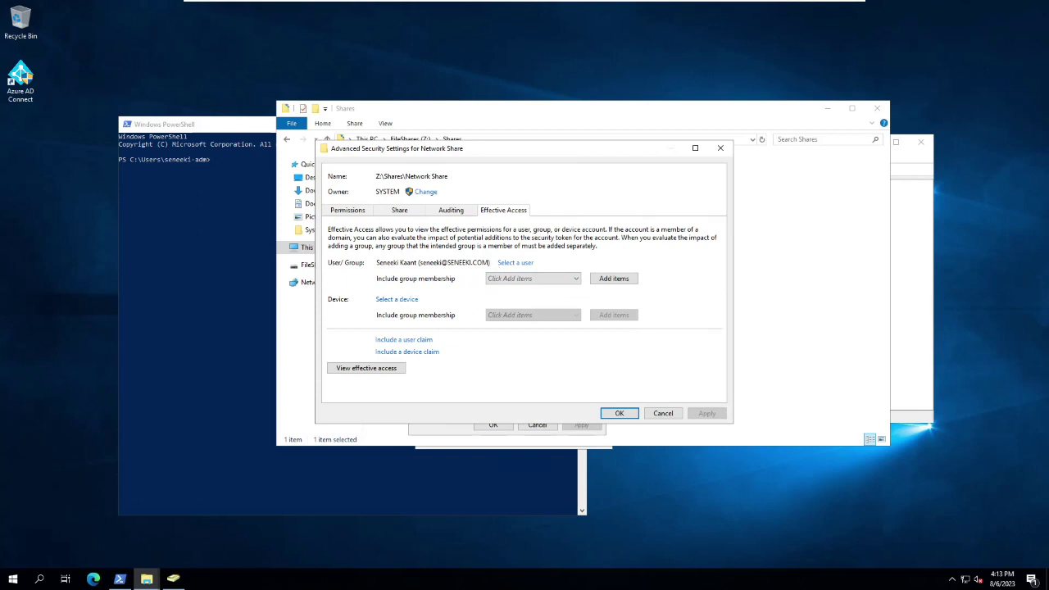
{"action": "left_click", "coordinate": [368, 368]}
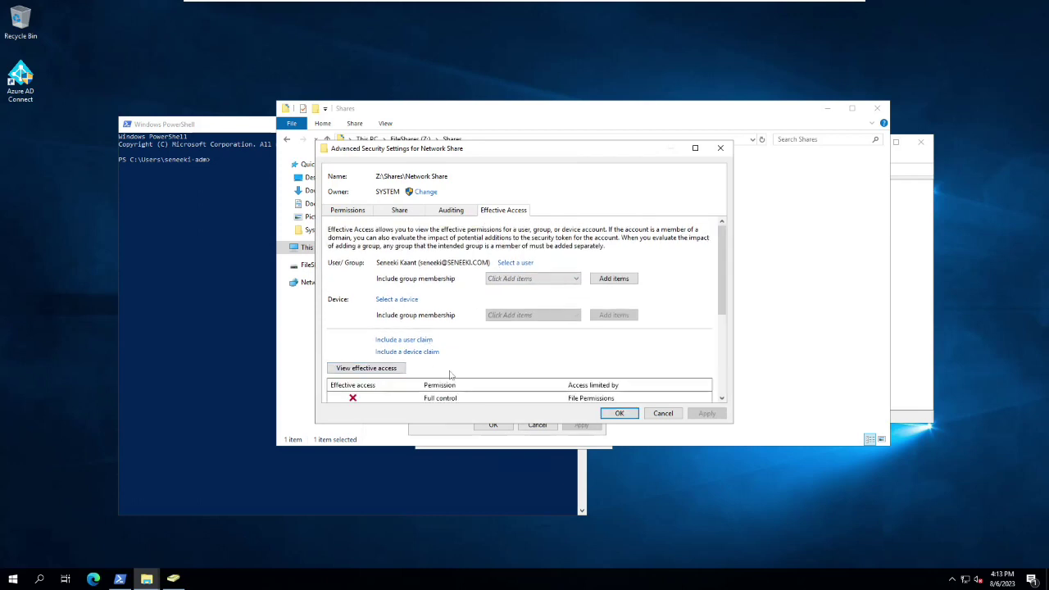
- Examine which permissions the user effectively has on Network Share, including traverse, list, read and write rights, and close its properties
{"action": "scroll", "coordinate": [449, 379], "scroll_direction": "down", "scroll_amount": 2}
{"action": "left_click", "coordinate": [441, 349]}
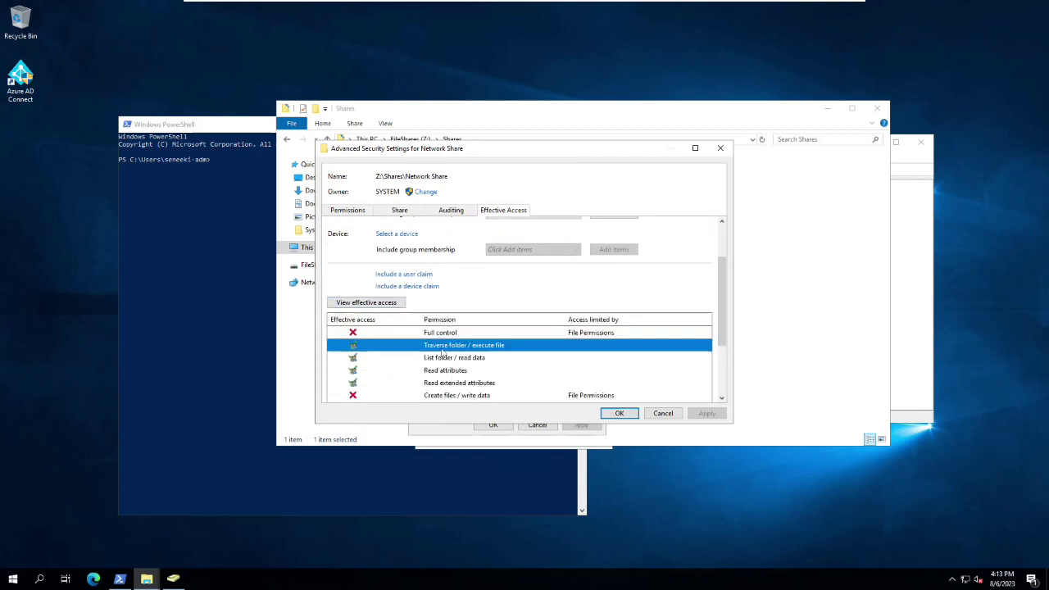
{"action": "left_click", "coordinate": [442, 358]}
{"action": "left_click", "coordinate": [446, 371]}
{"action": "left_click", "coordinate": [448, 383]}
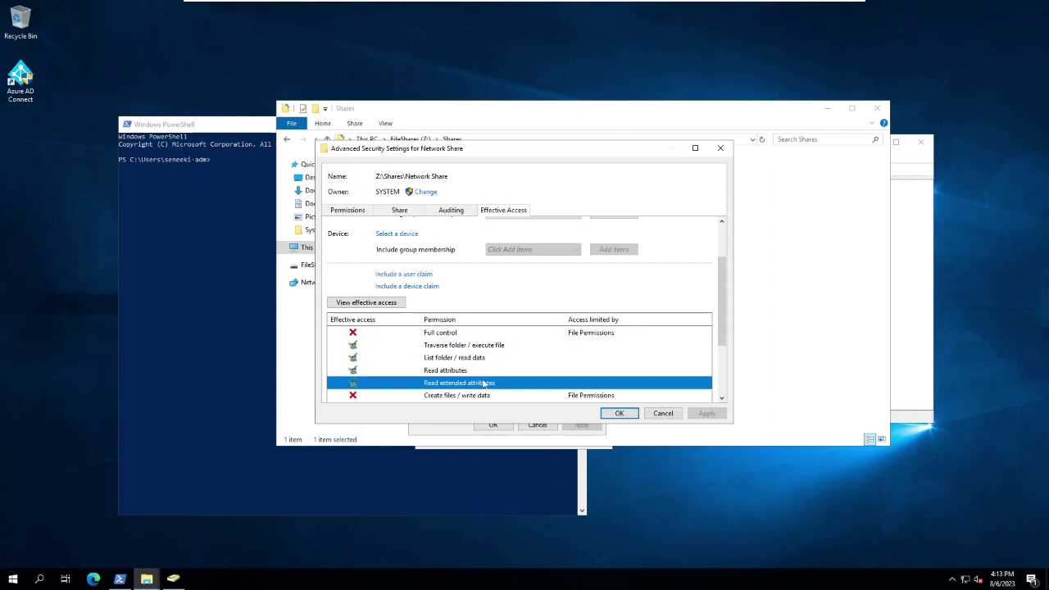
{"action": "scroll", "coordinate": [476, 385], "scroll_direction": "down", "scroll_amount": 3}
{"action": "scroll", "coordinate": [489, 385], "scroll_direction": "down", "scroll_amount": 1}
{"action": "left_click", "coordinate": [438, 372]}
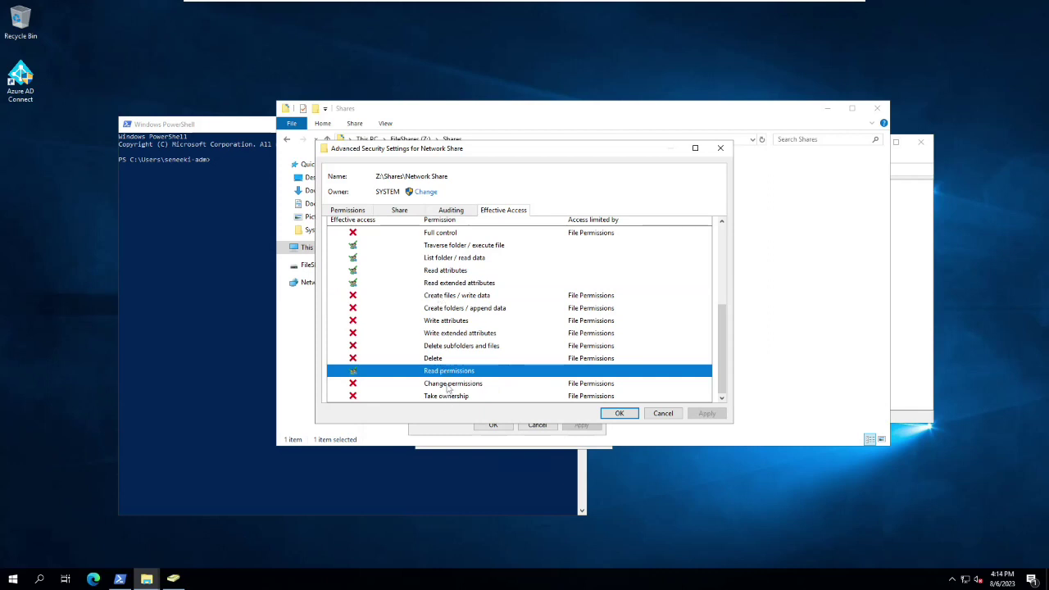
{"action": "scroll", "coordinate": [487, 346], "scroll_direction": "up", "scroll_amount": 2}
{"action": "scroll", "coordinate": [487, 346], "scroll_direction": "up", "scroll_amount": 3}
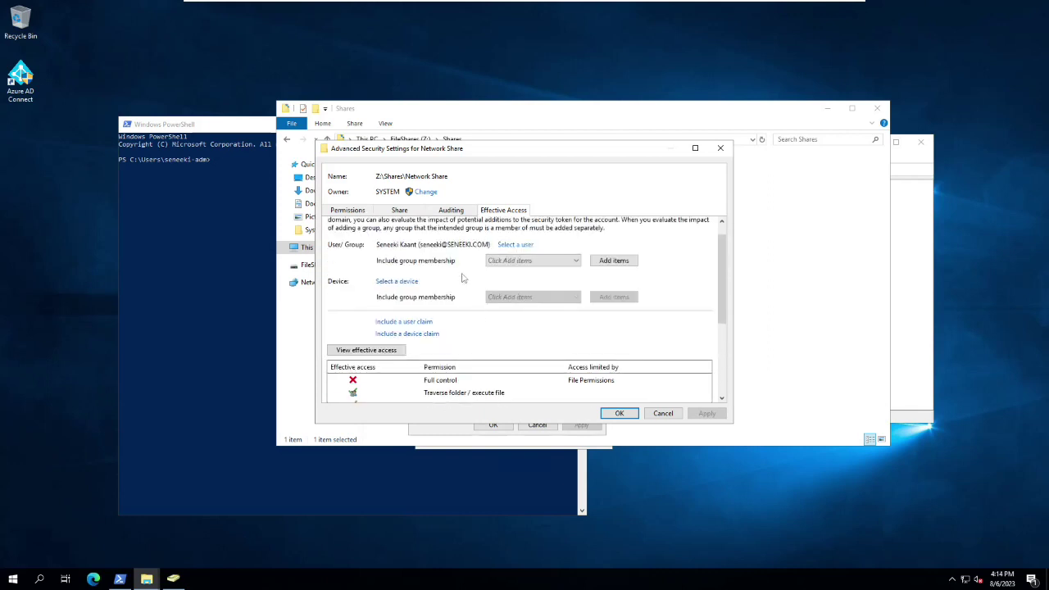
{"action": "left_click", "coordinate": [619, 413]}
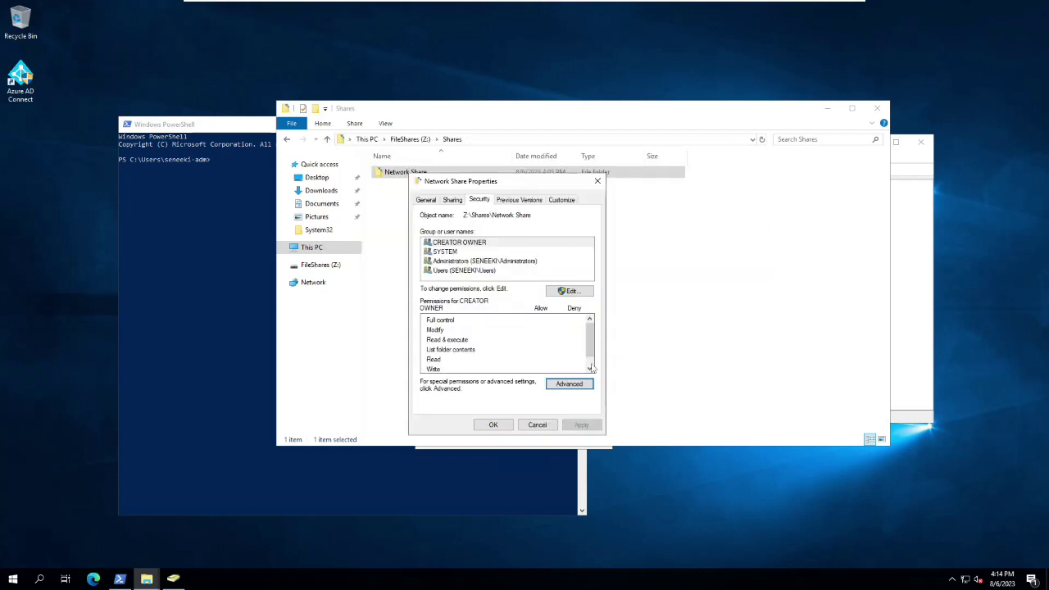
{"action": "left_click", "coordinate": [494, 425]}
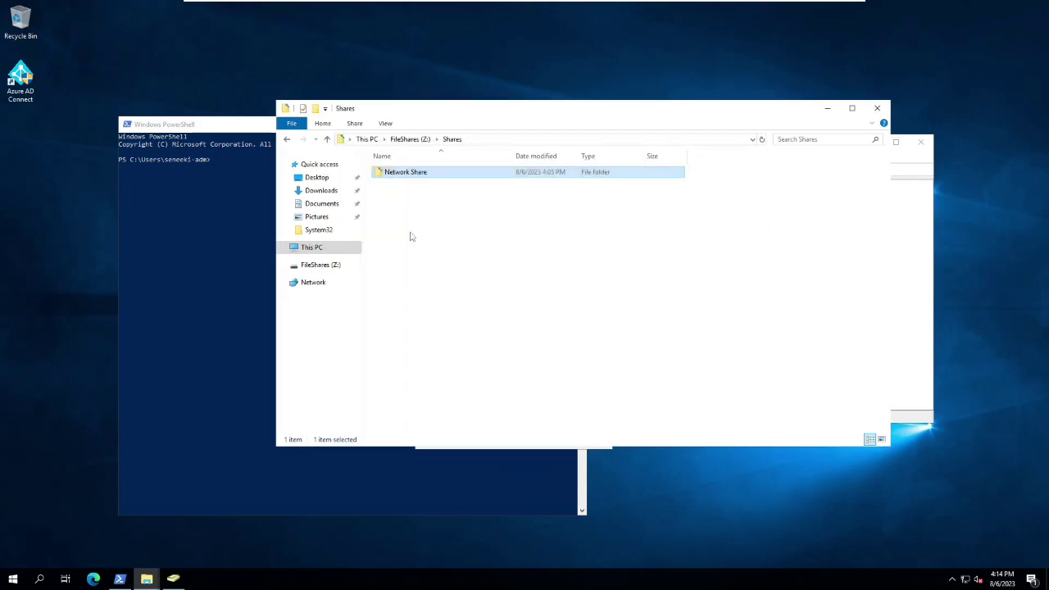
- Open the Effective Access view in the advanced security settings of the 1. Administration folder within Network Share
{"action": "double_click", "coordinate": [409, 174]}
{"action": "right_click", "coordinate": [400, 174]}
{"action": "left_click", "coordinate": [456, 362]}
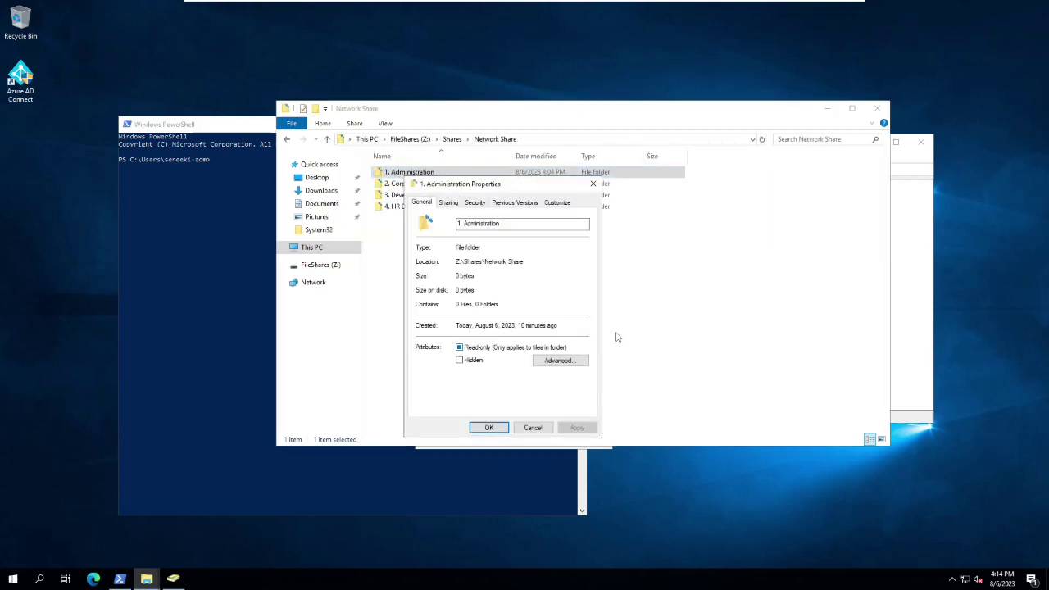
{"action": "left_click", "coordinate": [475, 207]}
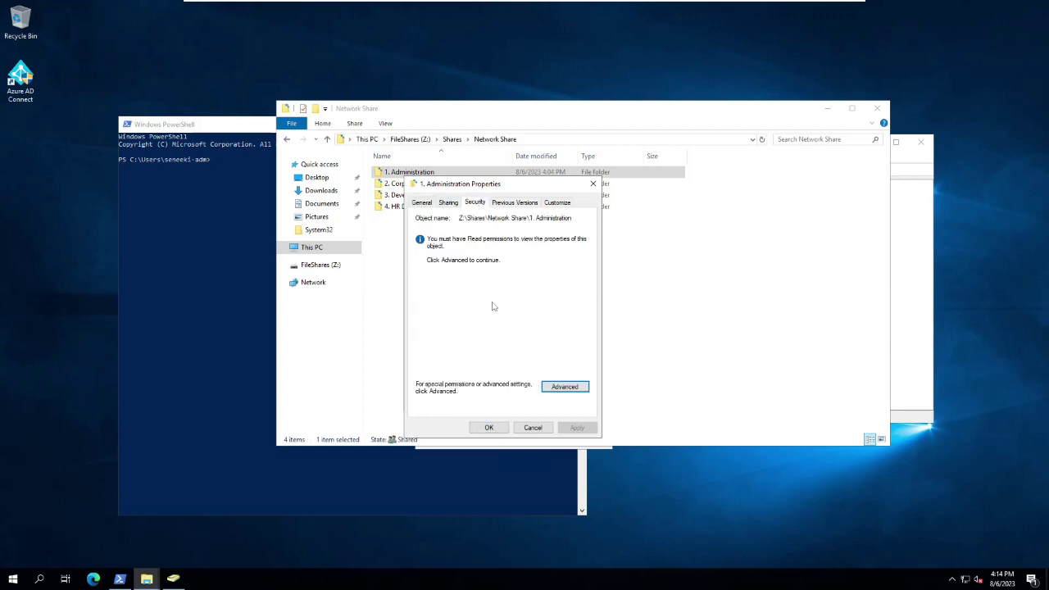
{"action": "left_click", "coordinate": [564, 386]}
{"action": "left_click", "coordinate": [499, 210]}
{"action": "left_click", "coordinate": [377, 260]}
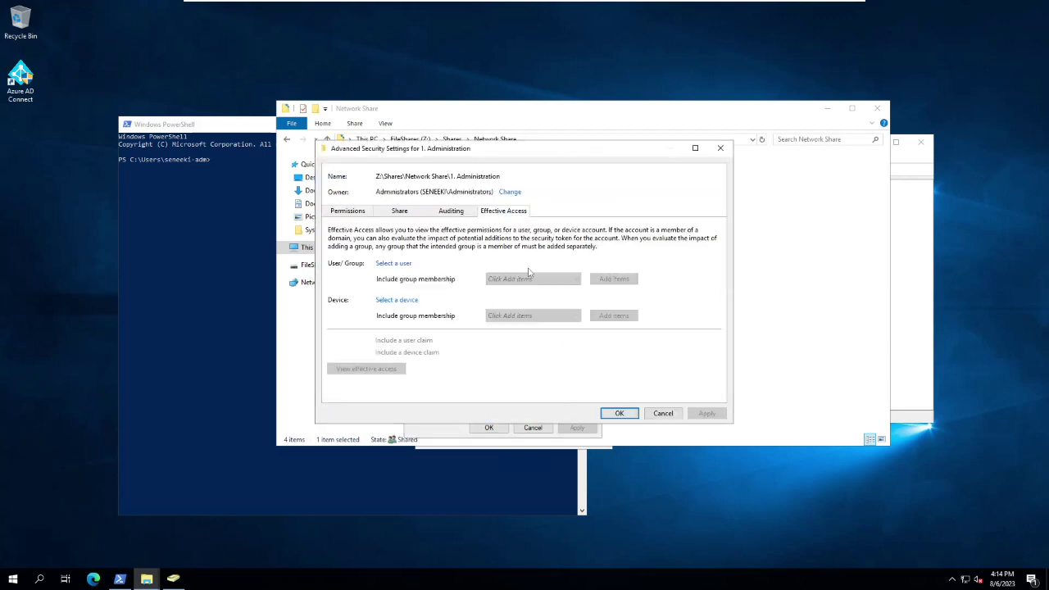
- Evaluate the non-admin user's effective access on 1. Administration, examine the listed permissions, and close the folder's properties
{"action": "left_click", "coordinate": [393, 263]}
{"action": "type", "text": "seneekiuk"}
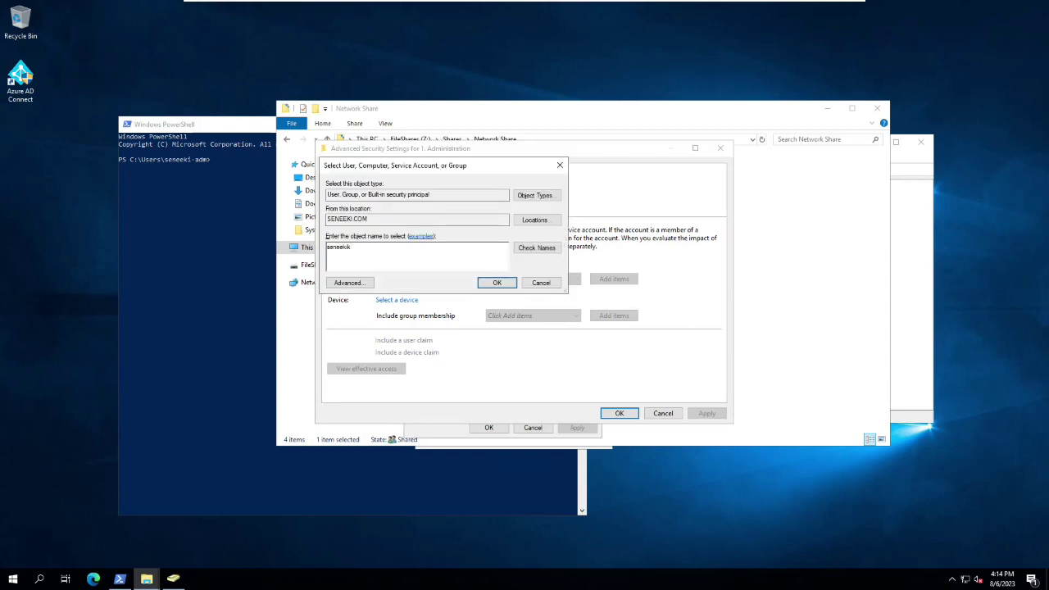
{"action": "key", "text": "Return"}
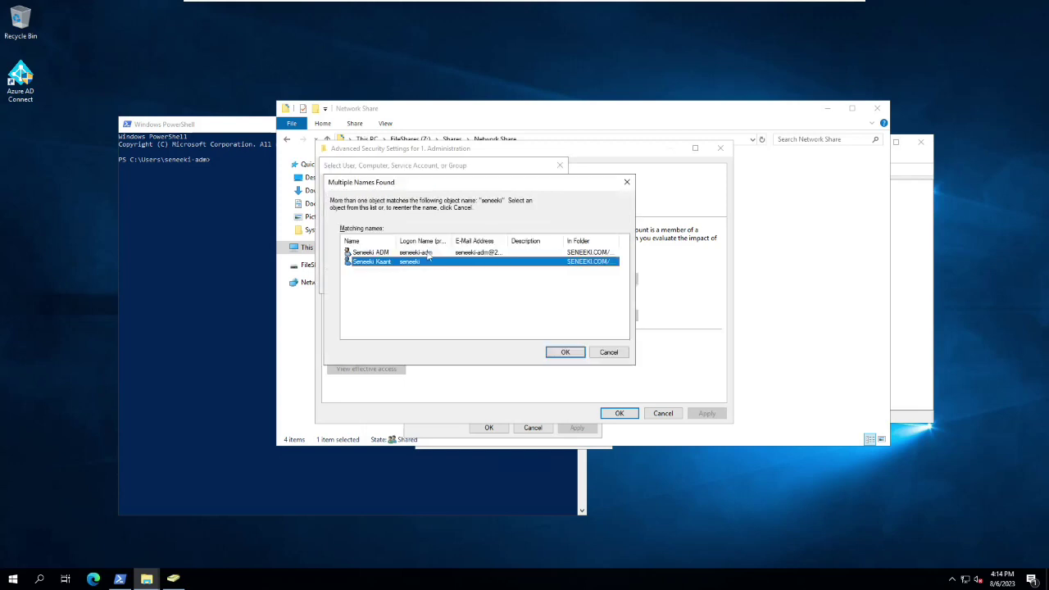
{"action": "double_click", "coordinate": [379, 263]}
{"action": "left_click", "coordinate": [370, 370]}
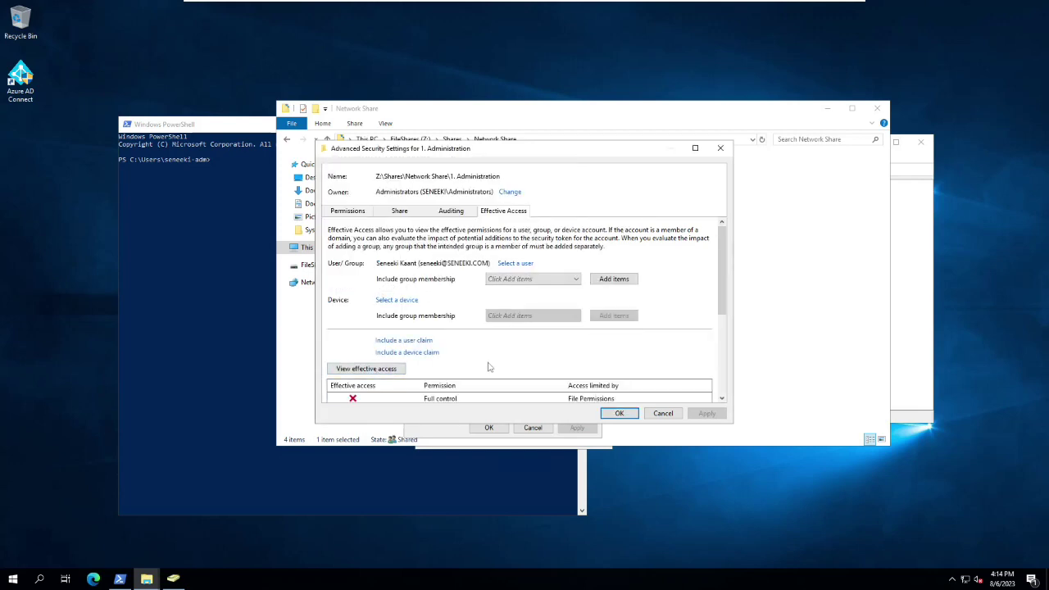
{"action": "scroll", "coordinate": [488, 367], "scroll_direction": "down", "scroll_amount": 5}
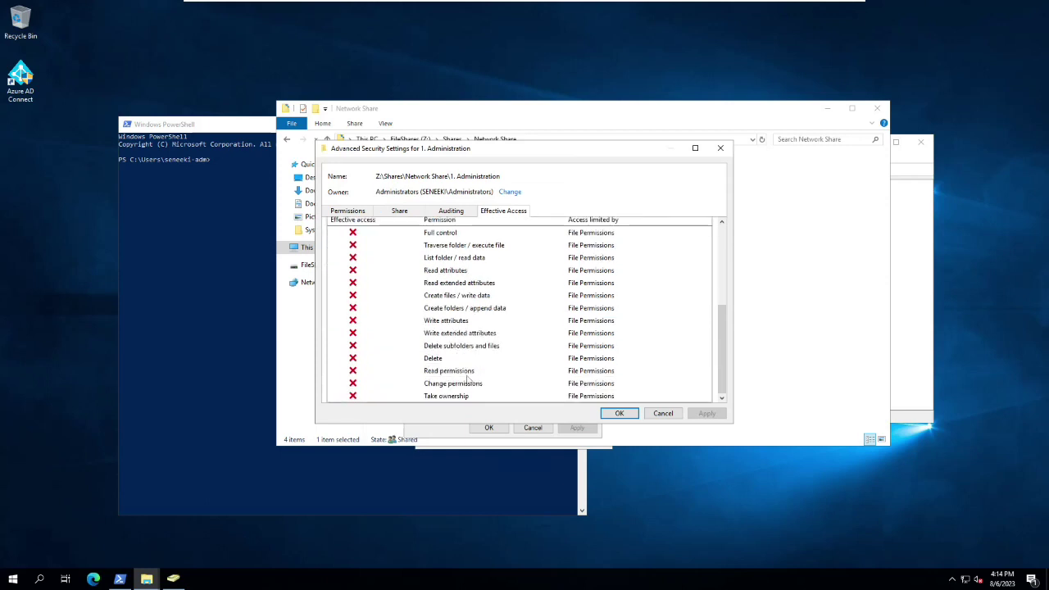
{"action": "scroll", "coordinate": [469, 377], "scroll_direction": "up", "scroll_amount": 5}
{"action": "scroll", "coordinate": [472, 371], "scroll_direction": "down", "scroll_amount": 5}
{"action": "left_click", "coordinate": [659, 415]}
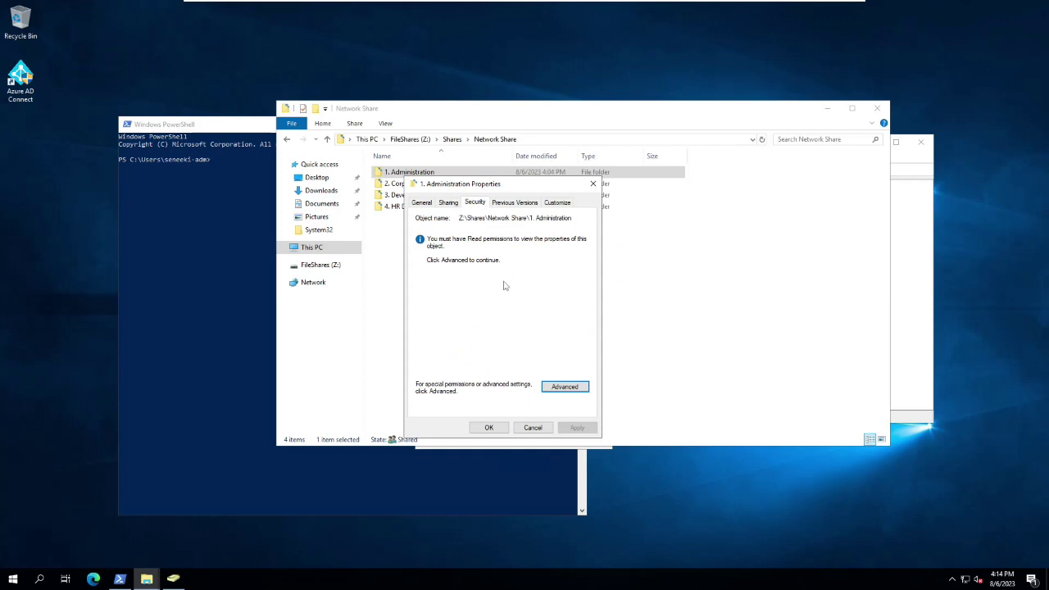
{"action": "left_click", "coordinate": [490, 428]}
- Open the Effective Access view in the advanced security settings of the 2. Corporate Data folder, continuing with administrative permissions
{"action": "right_click", "coordinate": [401, 190]}
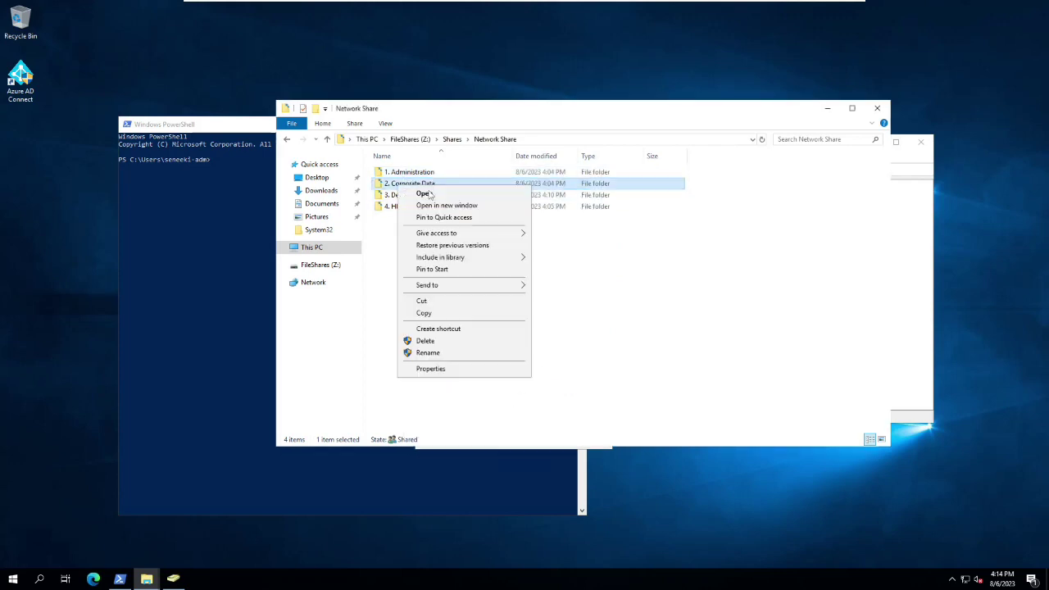
{"action": "left_click", "coordinate": [414, 371]}
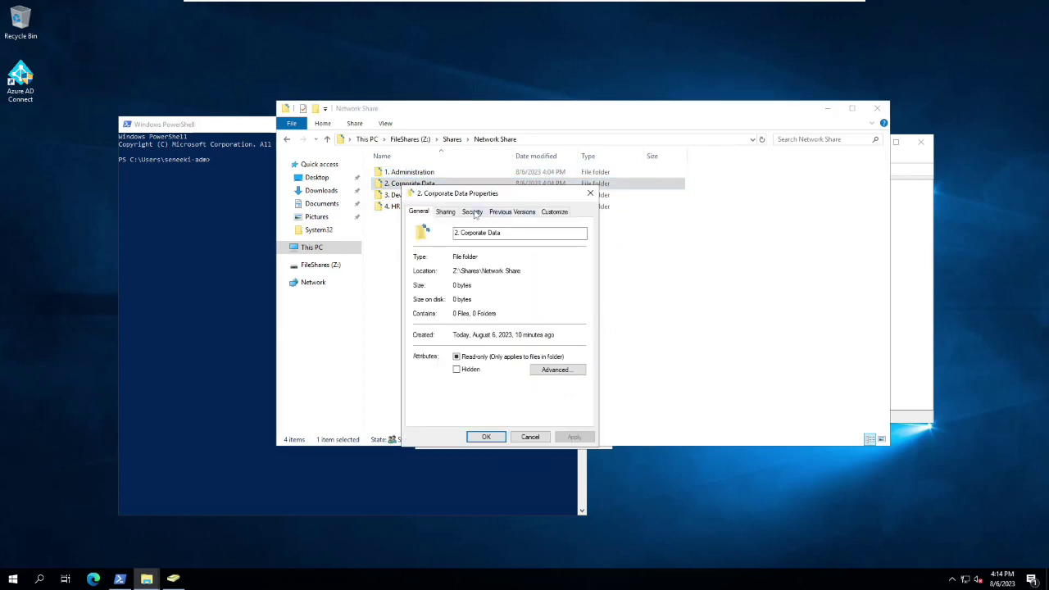
{"action": "left_click", "coordinate": [475, 212]}
{"action": "left_click", "coordinate": [561, 396]}
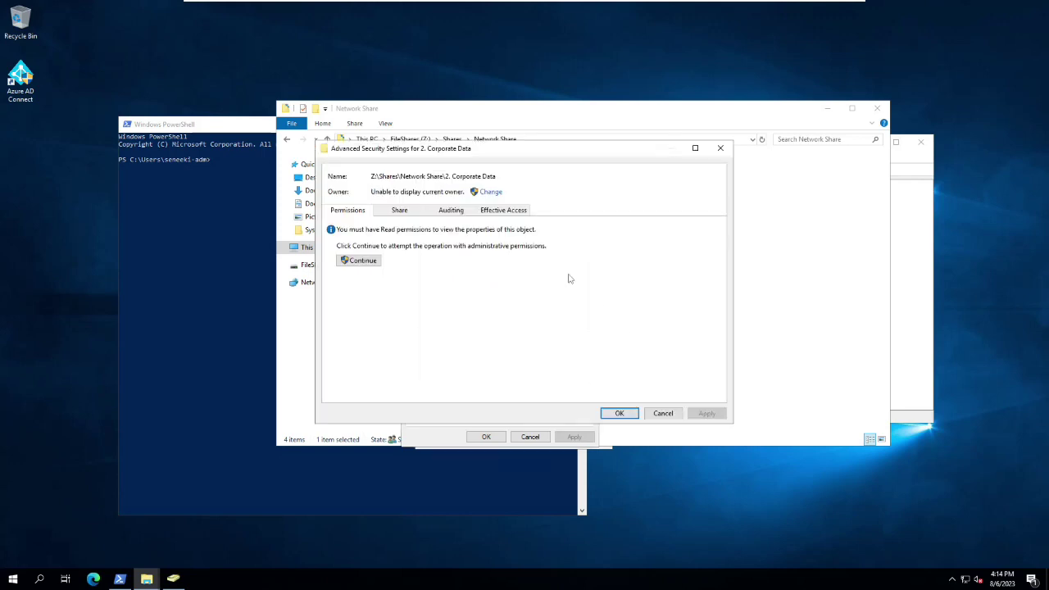
{"action": "left_click", "coordinate": [492, 213]}
{"action": "left_click", "coordinate": [359, 261]}
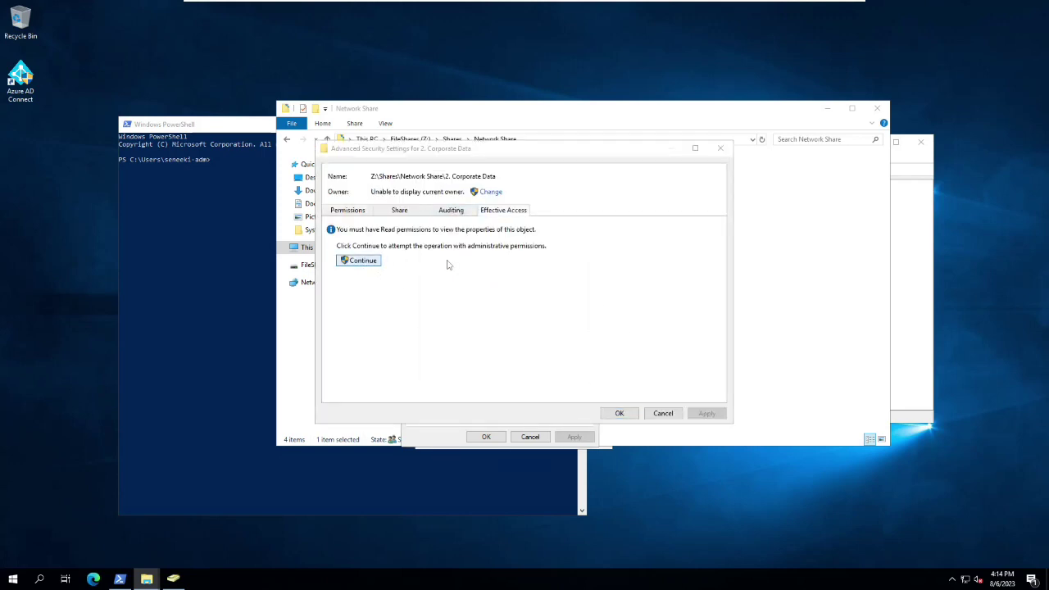
- Choose the non-admin user account as the one whose effective access on 2. Corporate Data is evaluated
{"action": "left_click", "coordinate": [393, 265]}
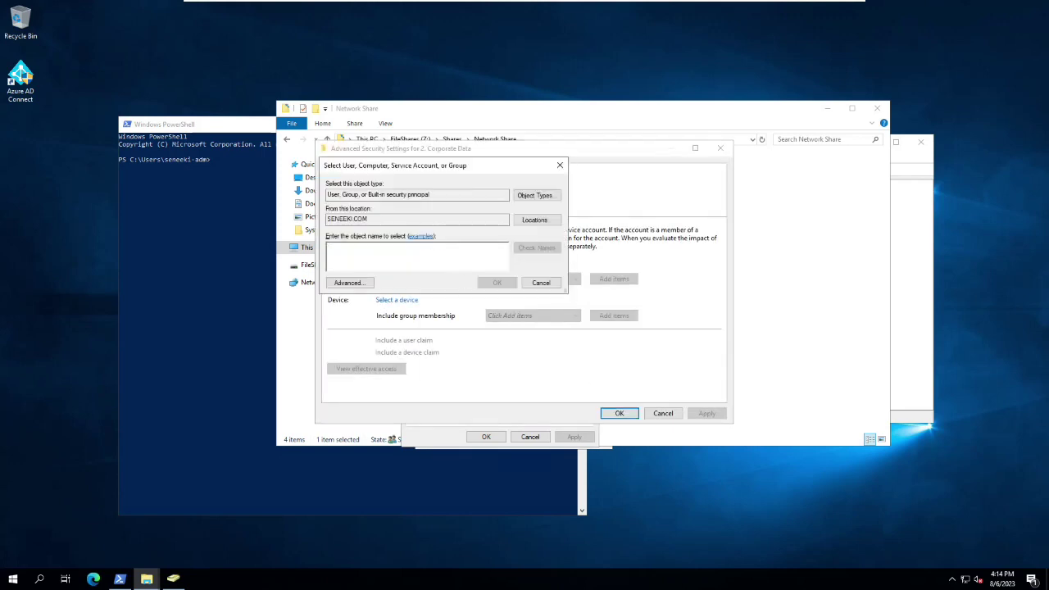
{"action": "type", "text": "seneekika"}
{"action": "key", "text": "Return"}
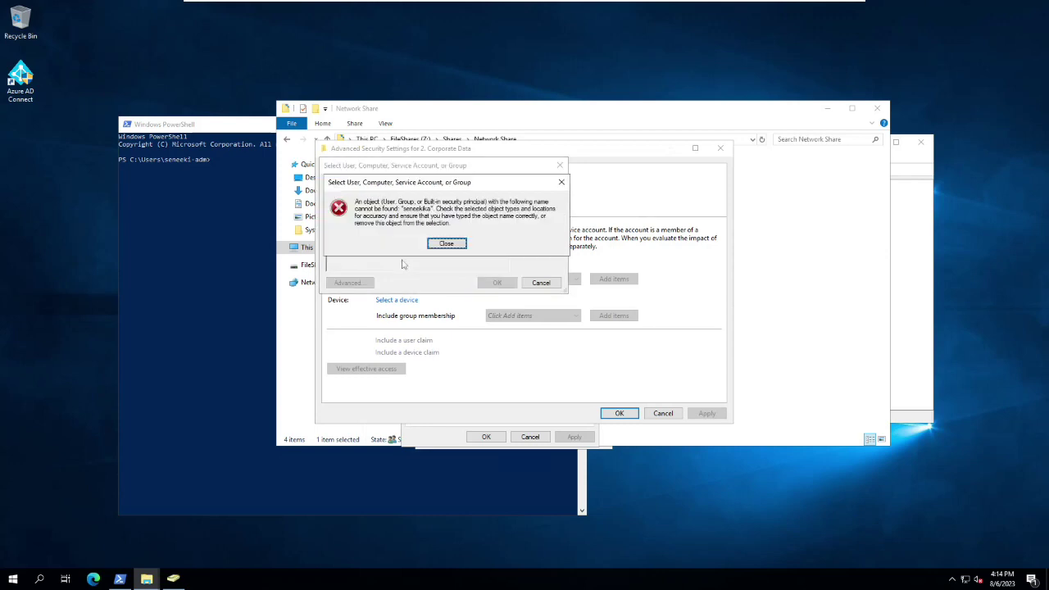
{"action": "left_click", "coordinate": [446, 243]}
{"action": "key", "text": "BackSpace"}
{"action": "key", "text": "BackSpace"}
{"action": "key", "text": "Return"}
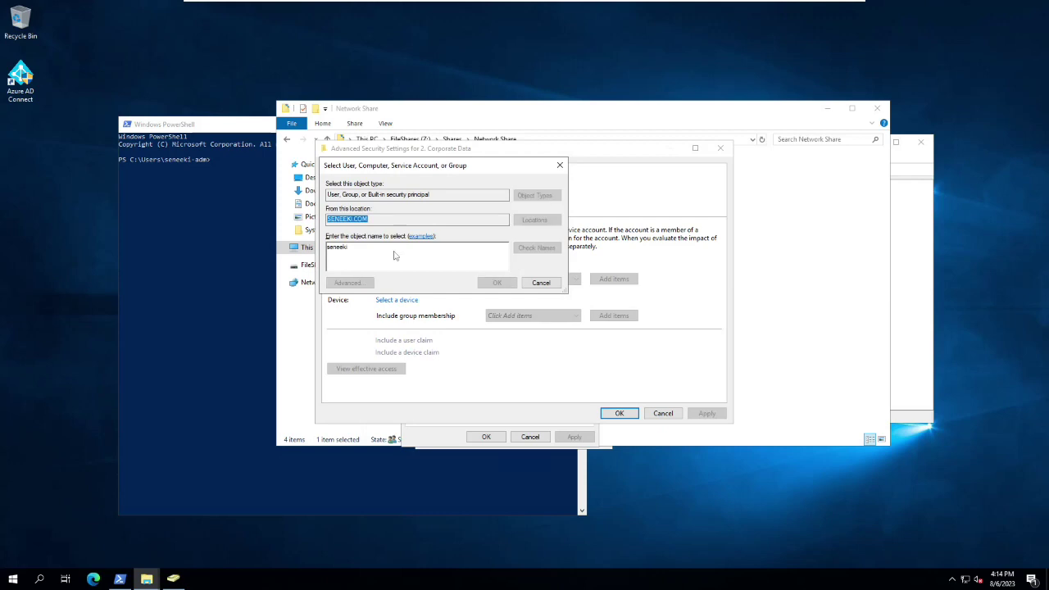
{"action": "double_click", "coordinate": [392, 262]}
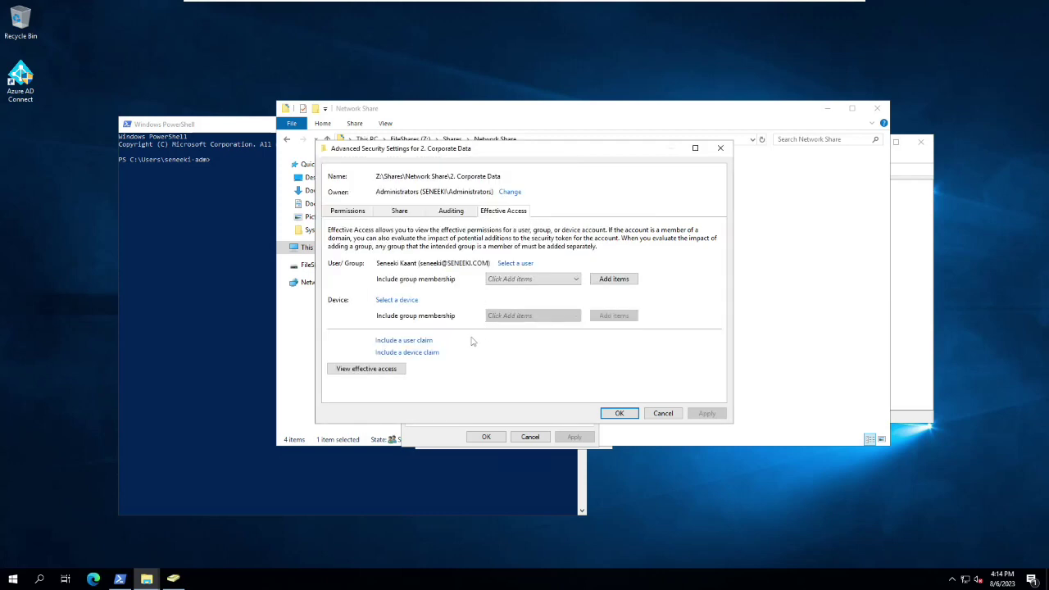
- Evaluate the user's effective access on 2. Corporate Data, examine the listed permissions, and close the folder's properties
{"action": "left_click", "coordinate": [375, 369]}
{"action": "scroll", "coordinate": [469, 375], "scroll_direction": "down", "scroll_amount": 2}
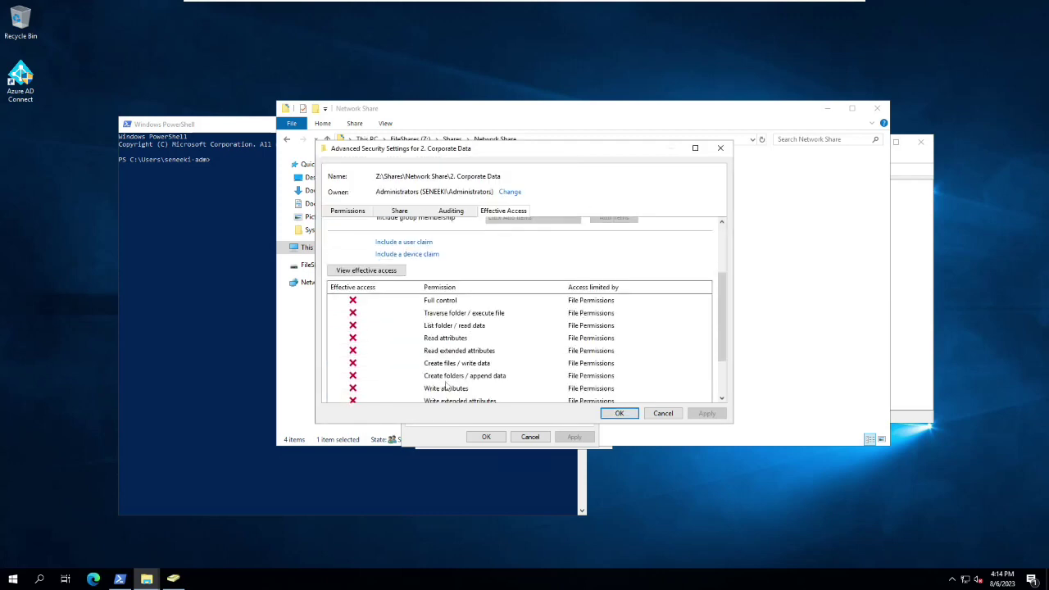
{"action": "scroll", "coordinate": [445, 385], "scroll_direction": "down", "scroll_amount": 2}
{"action": "left_click", "coordinate": [620, 413]}
{"action": "left_click", "coordinate": [486, 436]}
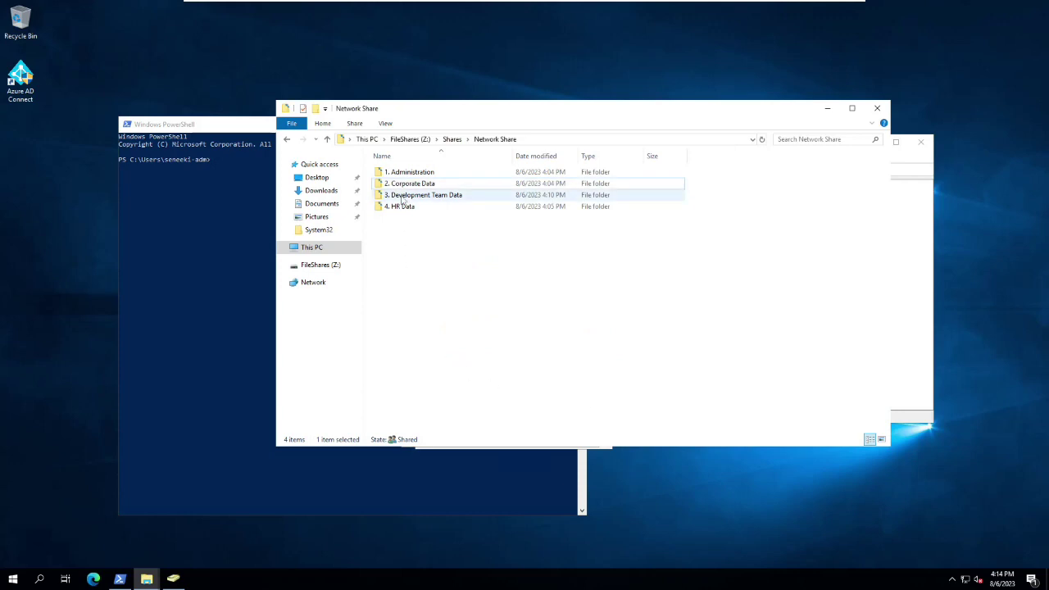
- Open the security properties of the 3. Development Team Data folder and review the groups and users that have permissions
{"action": "right_click", "coordinate": [402, 200]}
{"action": "left_click", "coordinate": [434, 380]}
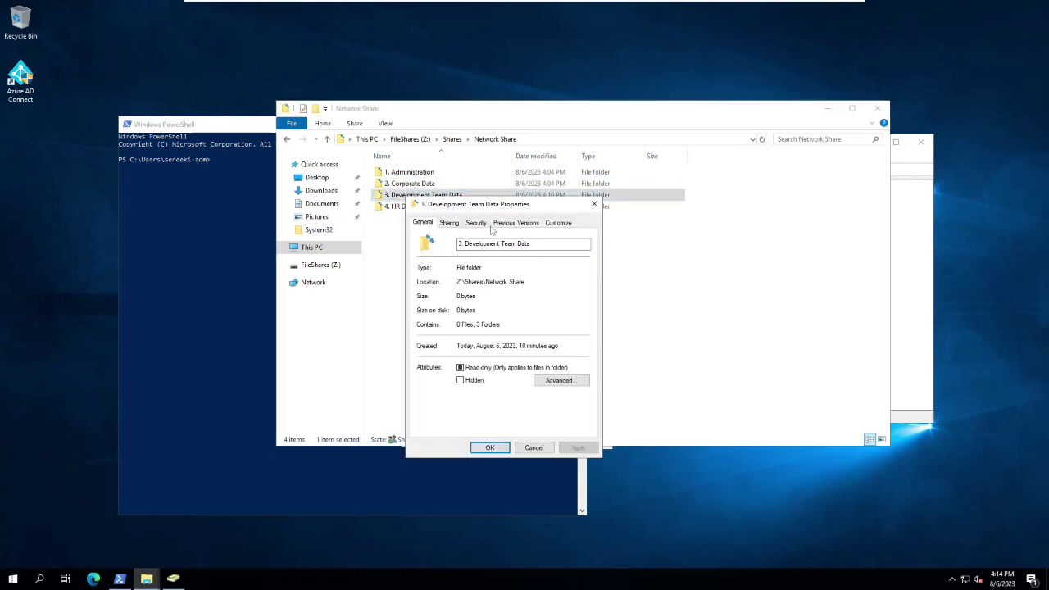
{"action": "left_click", "coordinate": [477, 223]}
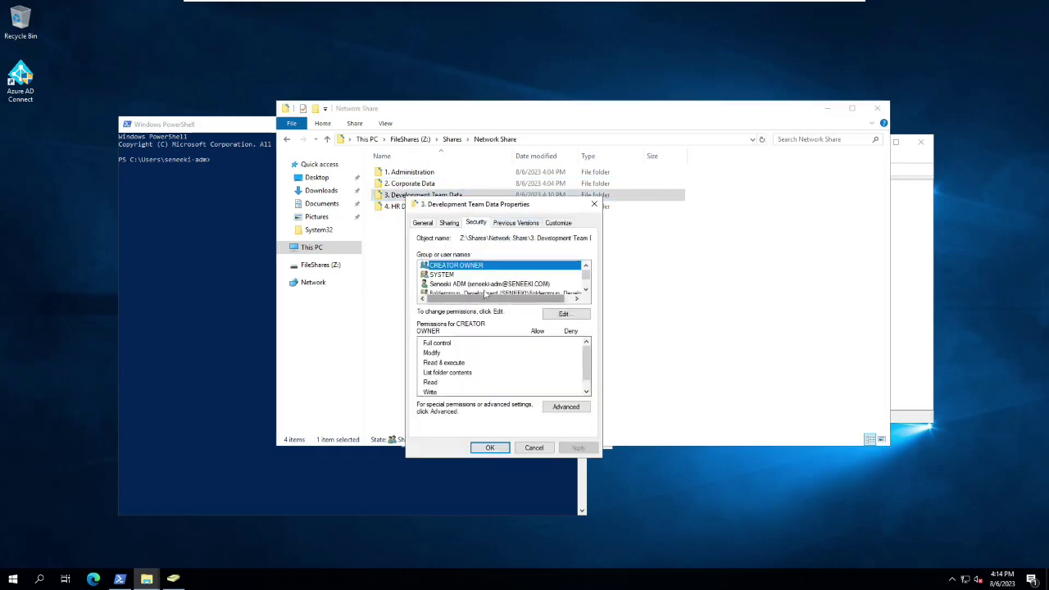
{"action": "scroll", "coordinate": [475, 289], "scroll_direction": "down", "scroll_amount": 1}
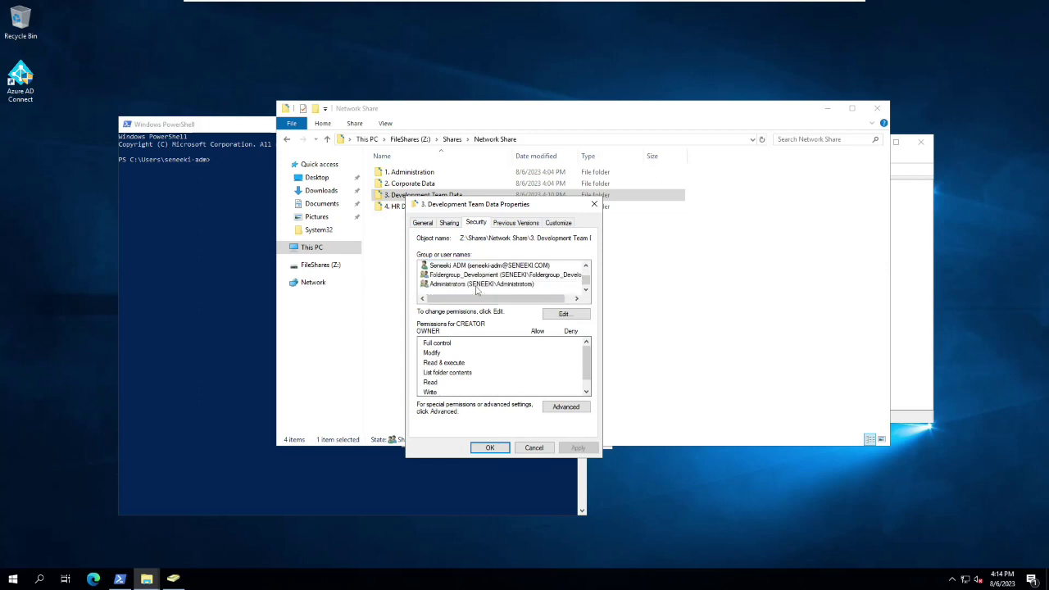
{"action": "scroll", "coordinate": [474, 288], "scroll_direction": "up", "scroll_amount": 1}
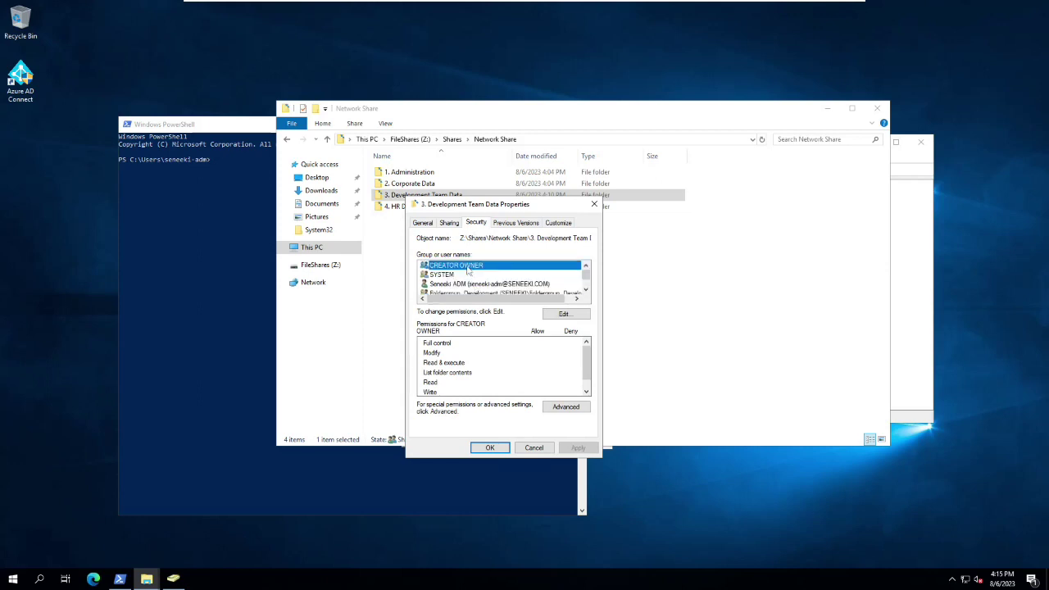
{"action": "scroll", "coordinate": [465, 273], "scroll_direction": "down", "scroll_amount": 1}
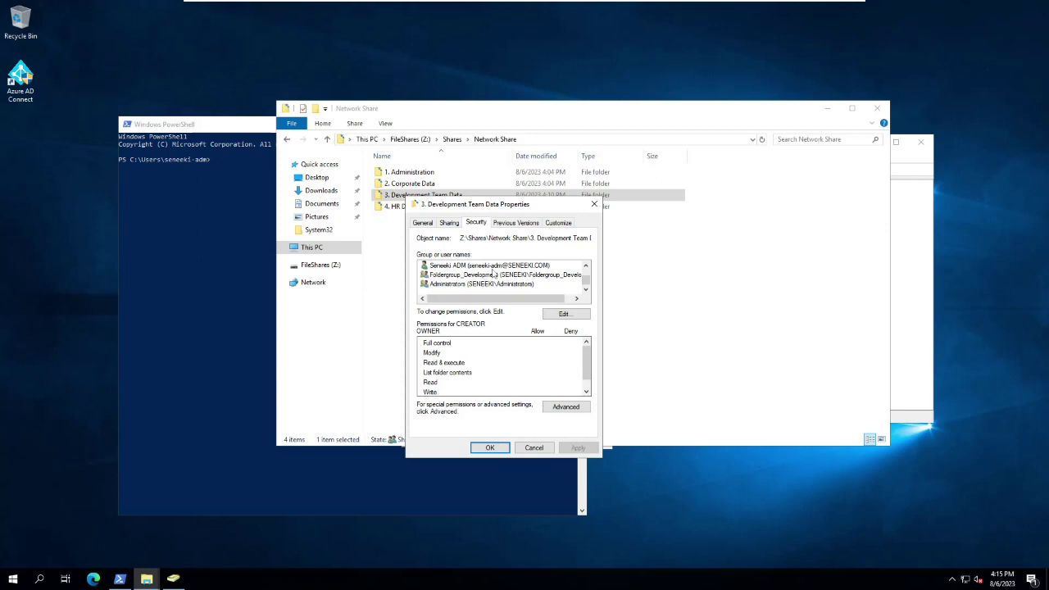
- Remove the individual admin account's Full control entry from the advanced permissions of 3. Development Team Data and save the folder's properties
{"action": "left_click", "coordinate": [500, 267]}
{"action": "left_click", "coordinate": [566, 406]}
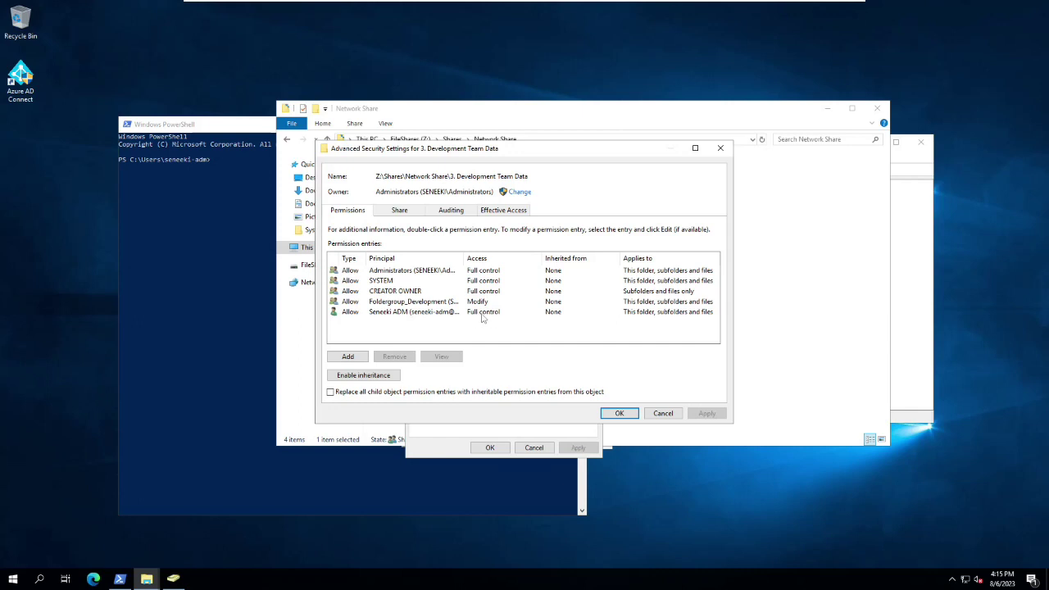
{"action": "left_click", "coordinate": [360, 315]}
{"action": "left_click", "coordinate": [401, 358]}
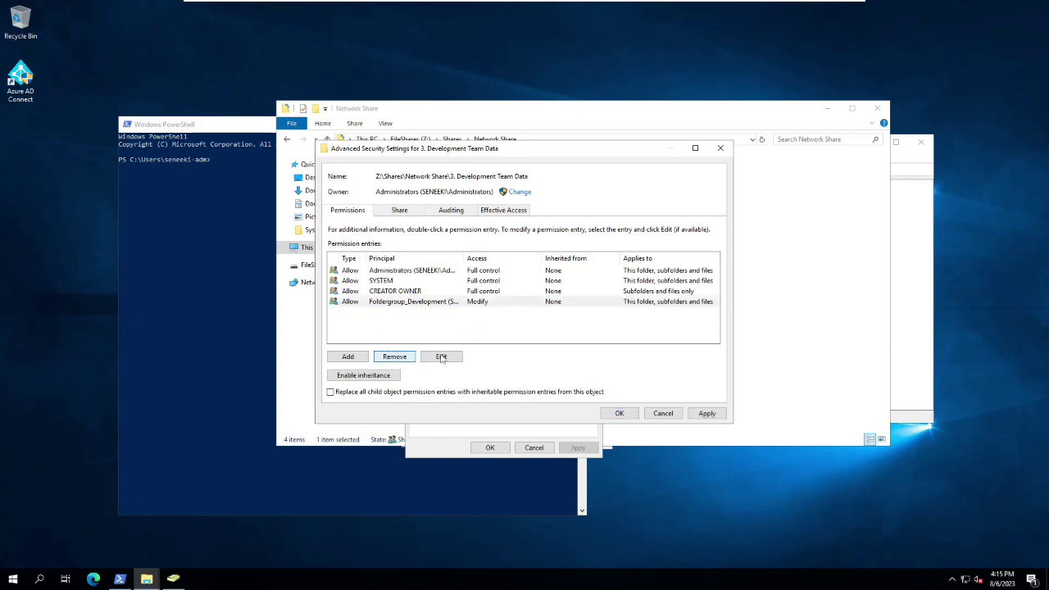
{"action": "left_click", "coordinate": [617, 413]}
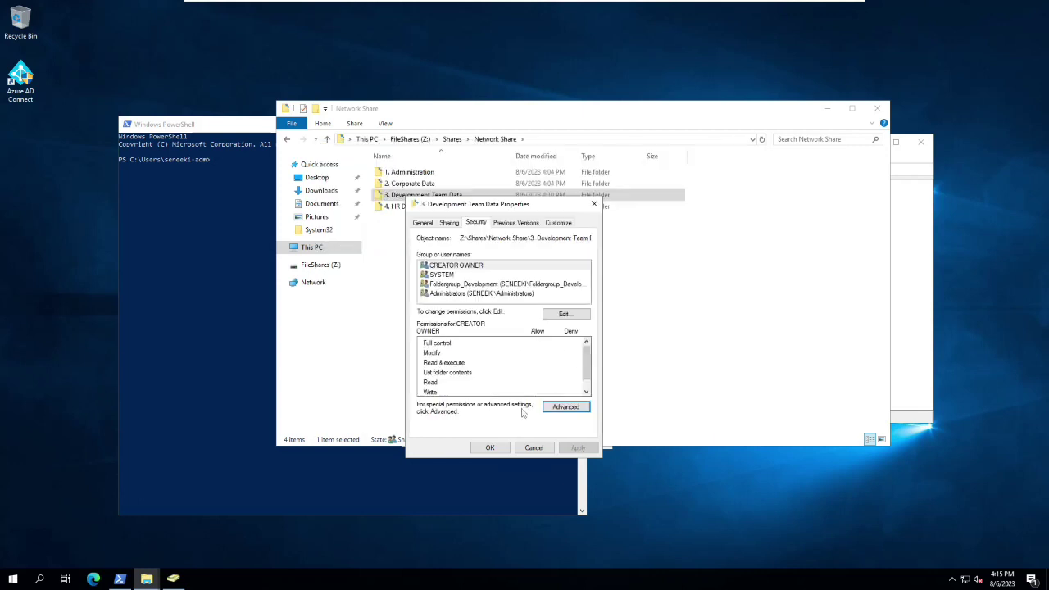
{"action": "left_click", "coordinate": [490, 447]}
- Reopen the advanced security settings of 3. Development Team Data with administrative permissions and display the Effective Access view
{"action": "right_click", "coordinate": [391, 192]}
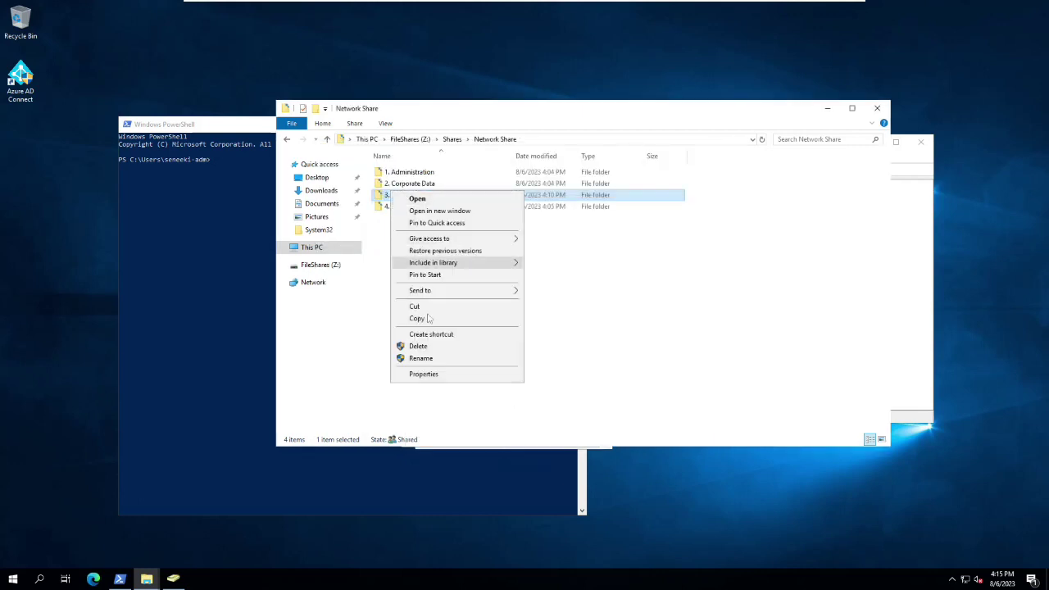
{"action": "left_click", "coordinate": [427, 374]}
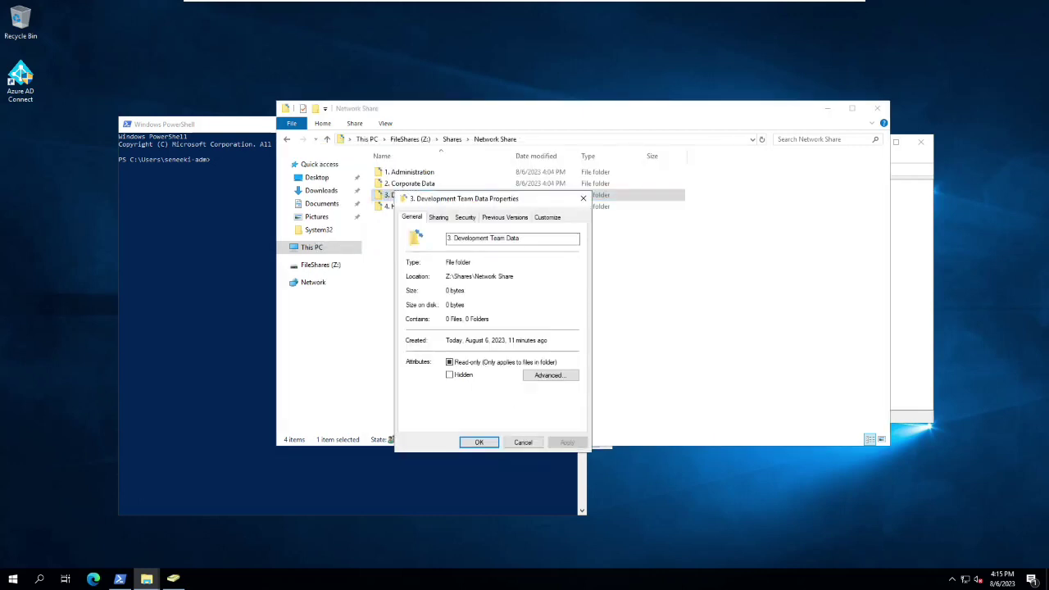
{"action": "left_click", "coordinate": [465, 218]}
{"action": "left_click", "coordinate": [545, 404]}
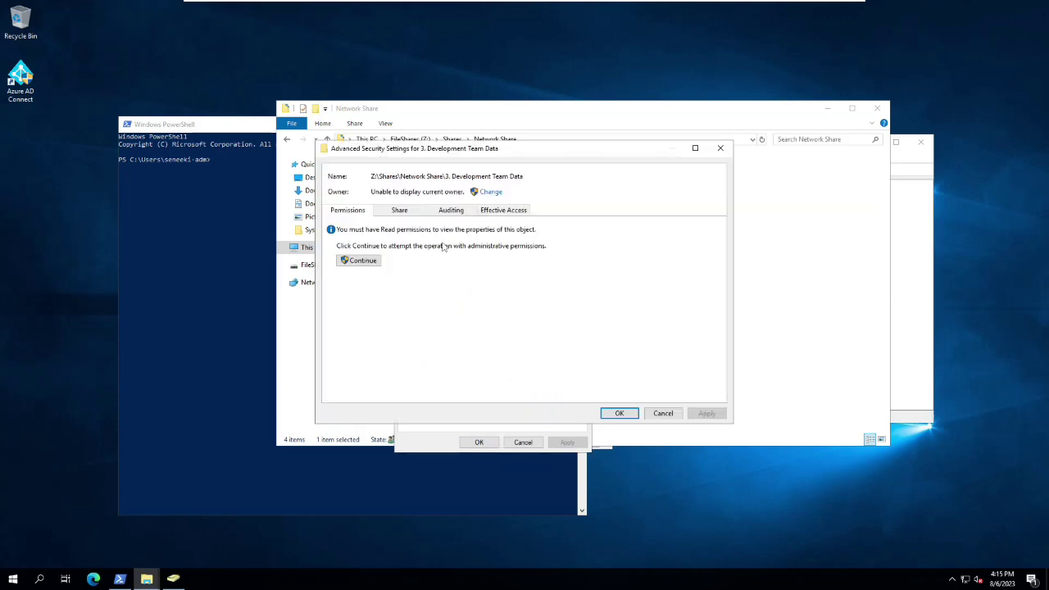
{"action": "left_click", "coordinate": [363, 261]}
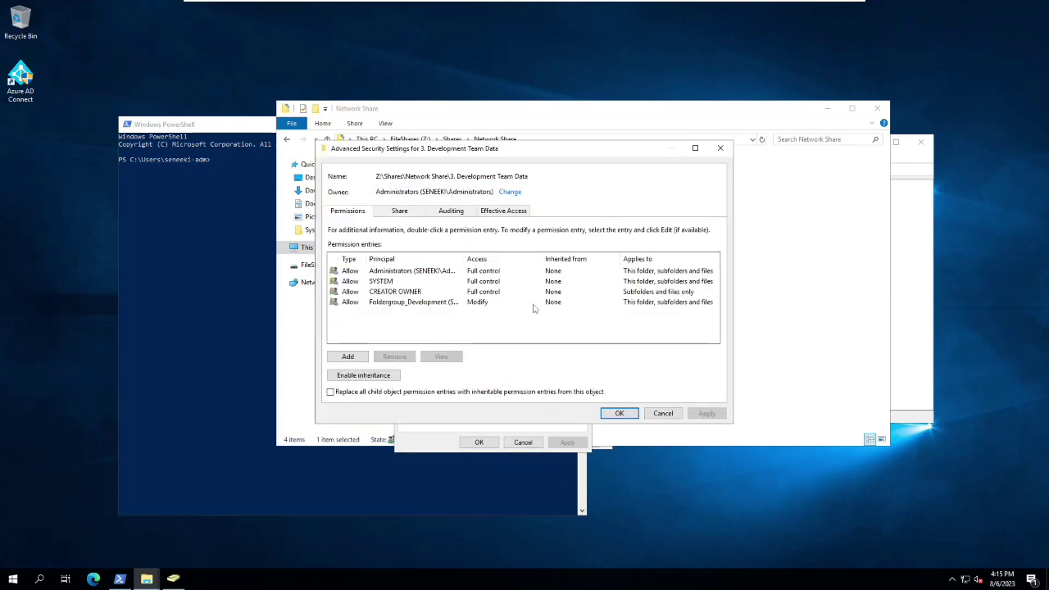
{"action": "left_click", "coordinate": [499, 213]}
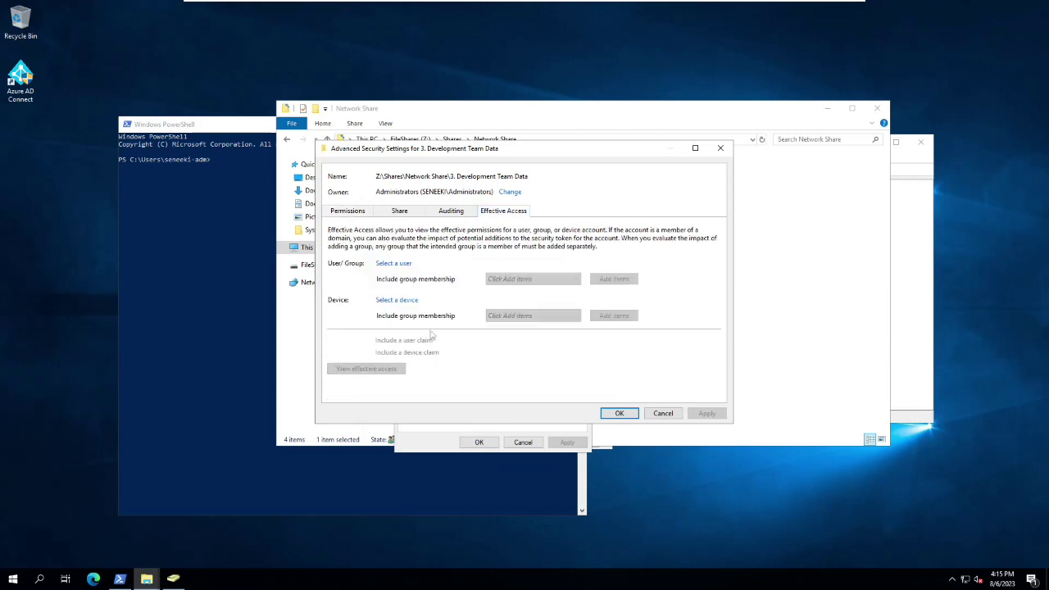
- Select the non-admin user account and evaluate its effective access on 3. Development Team Data
{"action": "left_click", "coordinate": [393, 264]}
{"action": "type", "text": "sene"}
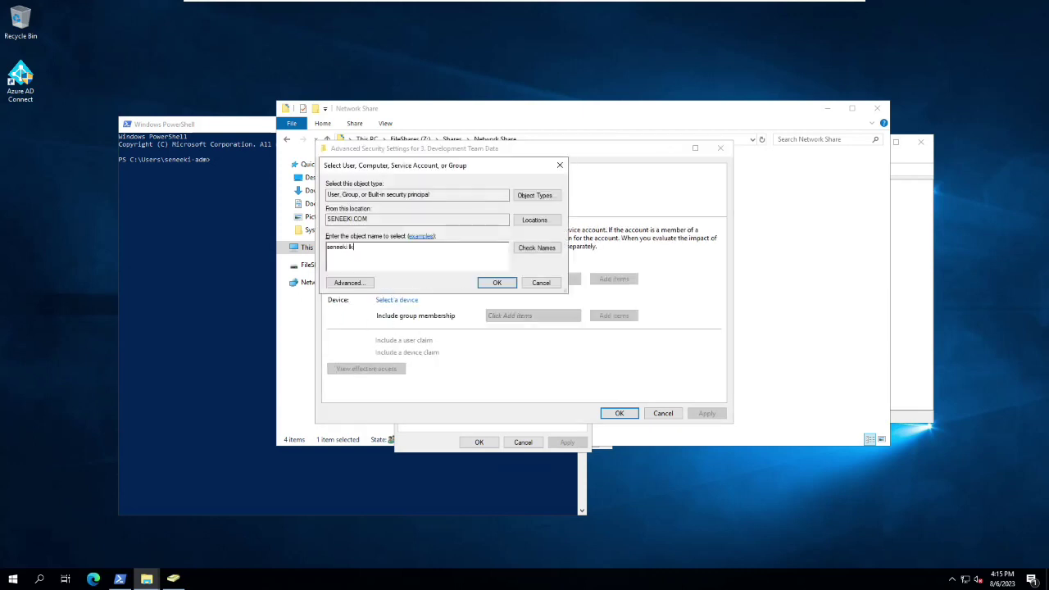
{"action": "type", "text": "eki"}
{"action": "key", "text": "Return"}
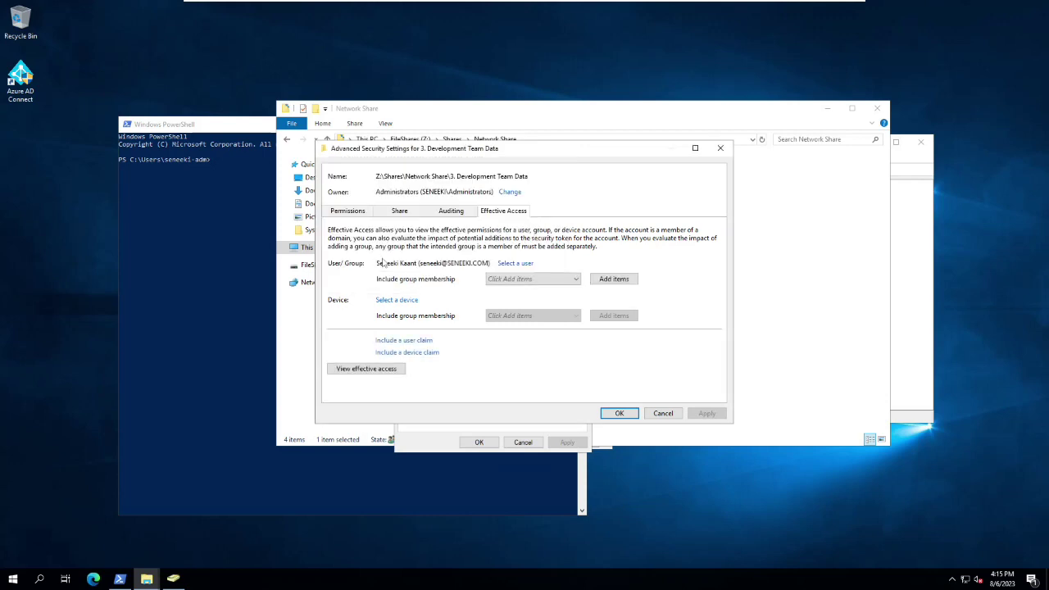
{"action": "left_click", "coordinate": [389, 369]}
- Examine the user's effective read, write and delete rights on 3. Development Team Data, especially Delete subfolders and files
{"action": "scroll", "coordinate": [450, 364], "scroll_direction": "down", "scroll_amount": 1}
{"action": "scroll", "coordinate": [450, 364], "scroll_direction": "down", "scroll_amount": 3}
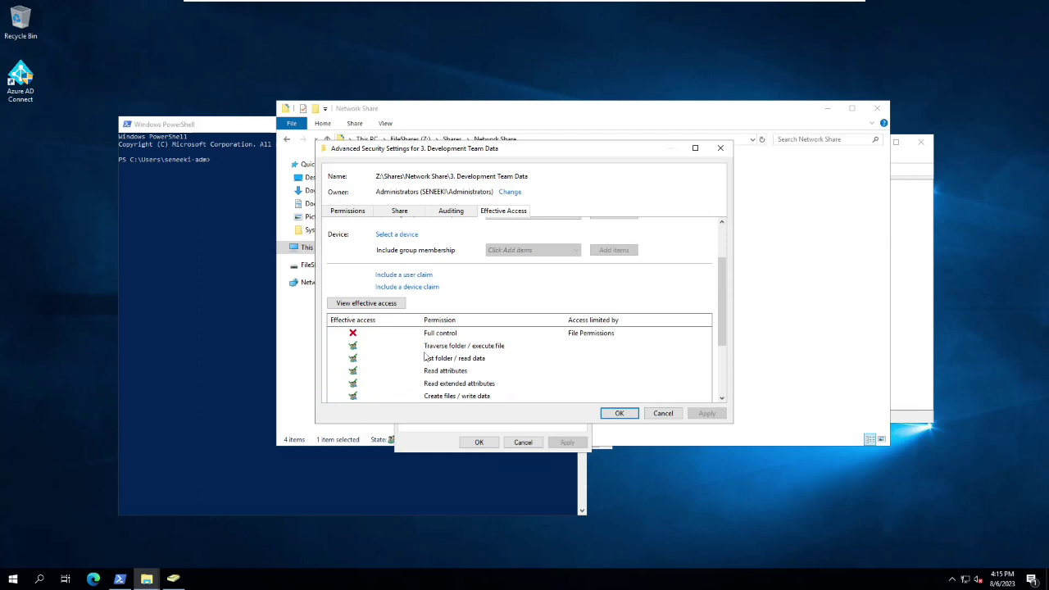
{"action": "scroll", "coordinate": [425, 358], "scroll_direction": "down", "scroll_amount": 5}
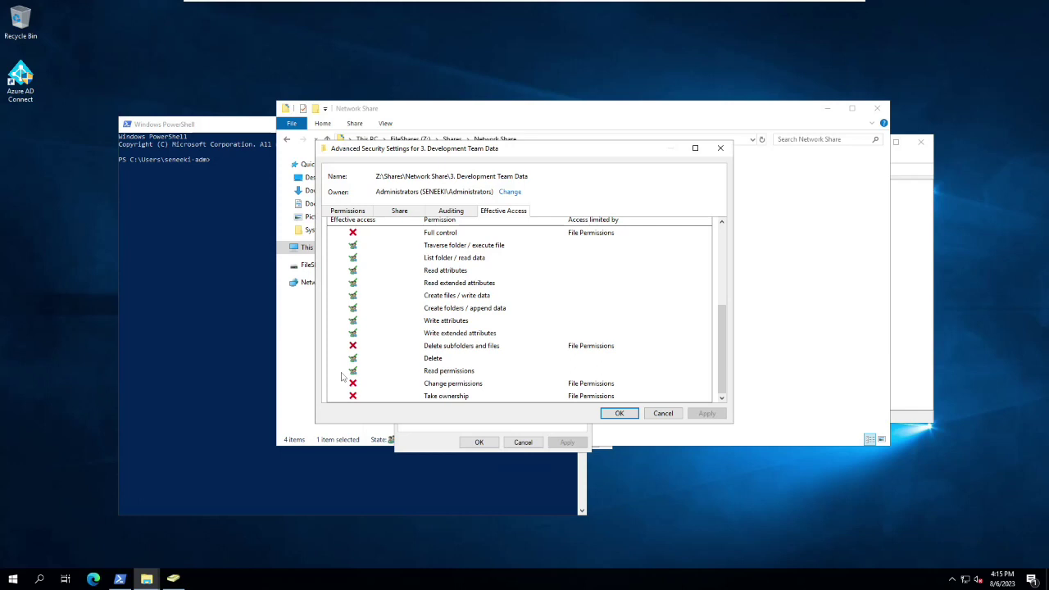
{"action": "left_click", "coordinate": [447, 351]}
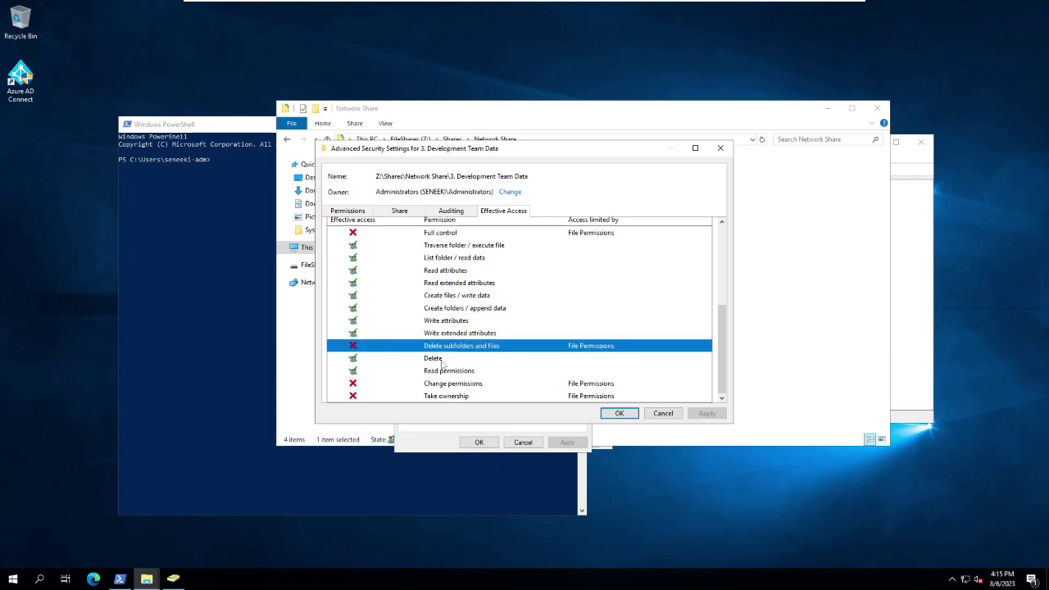
{"action": "scroll", "coordinate": [447, 357], "scroll_direction": "up", "scroll_amount": 3}
{"action": "scroll", "coordinate": [448, 328], "scroll_direction": "down", "scroll_amount": 1}
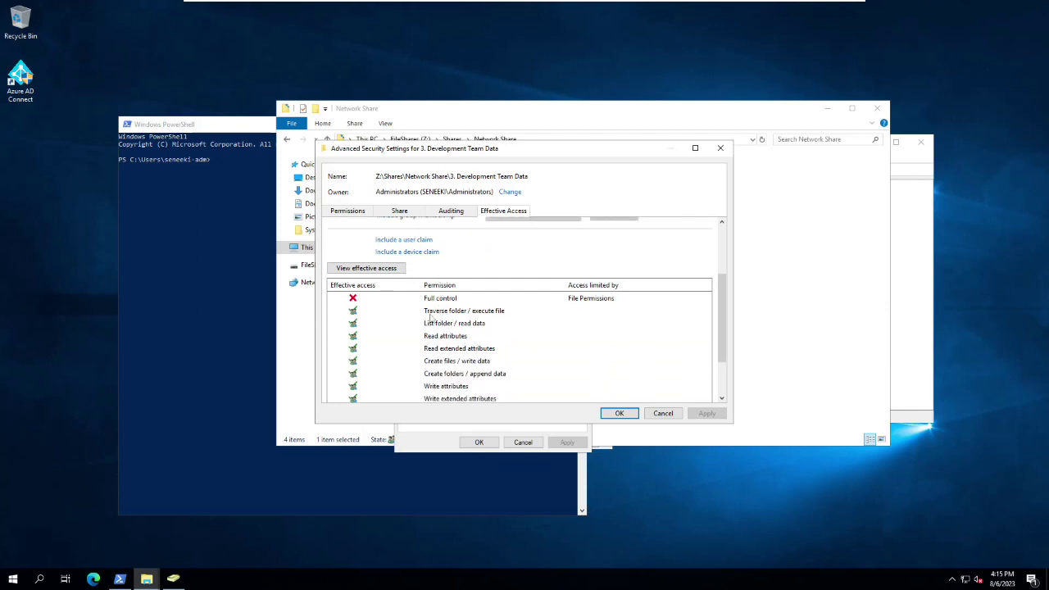
{"action": "scroll", "coordinate": [431, 338], "scroll_direction": "down", "scroll_amount": 1}
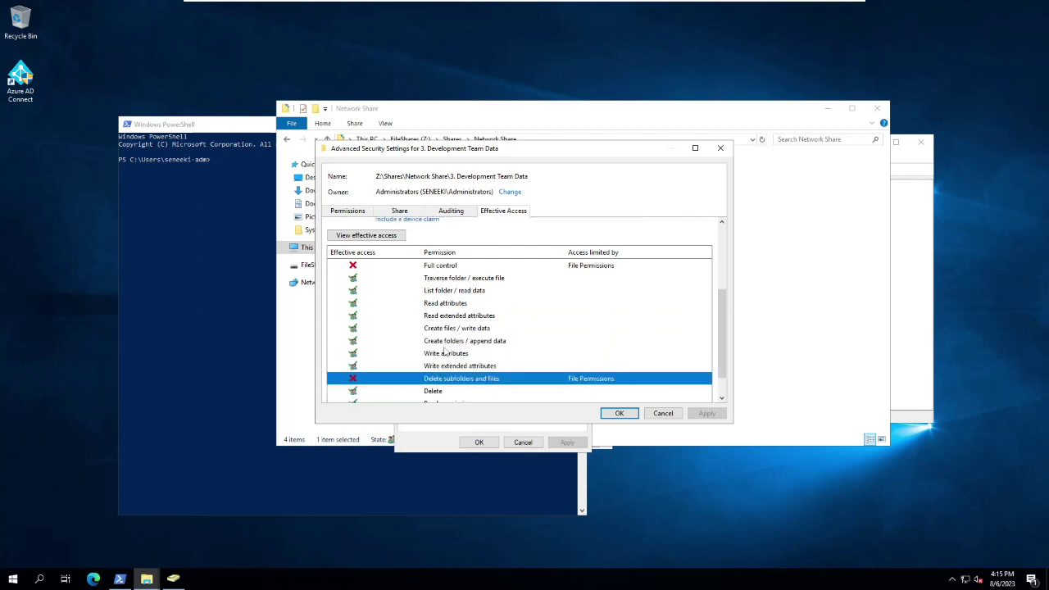
{"action": "scroll", "coordinate": [447, 377], "scroll_direction": "down", "scroll_amount": 1}
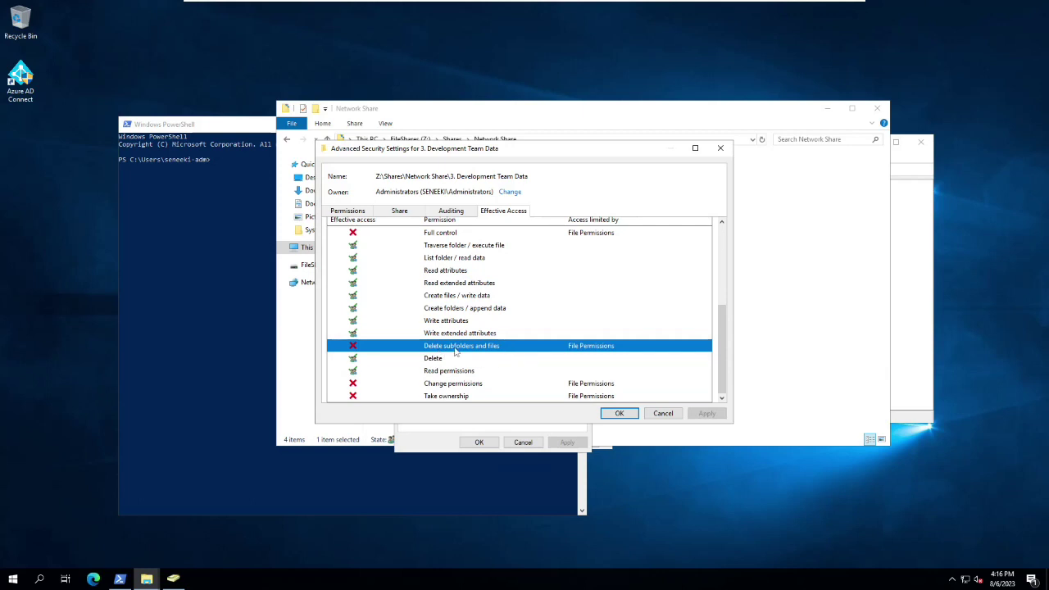
- Check the user's Change permissions, Take ownership and Full control rights on 3. Development Team Data, and close the advanced security settings
{"action": "left_click", "coordinate": [446, 387]}
{"action": "left_click", "coordinate": [453, 397]}
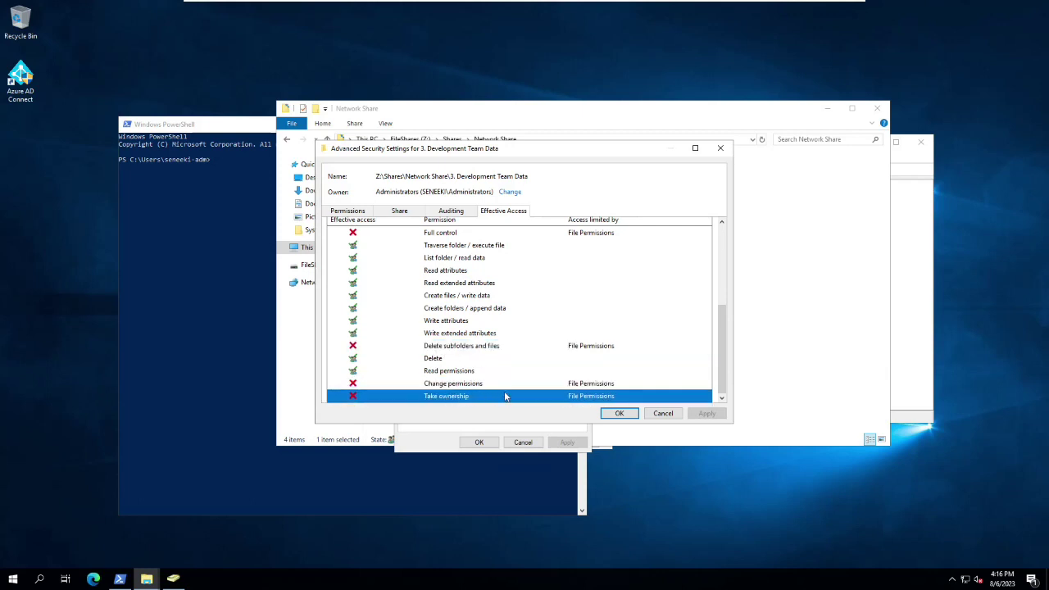
{"action": "left_click", "coordinate": [446, 387]}
{"action": "left_click", "coordinate": [447, 398]}
{"action": "scroll", "coordinate": [456, 361], "scroll_direction": "up", "scroll_amount": 2}
{"action": "left_click", "coordinate": [448, 303]}
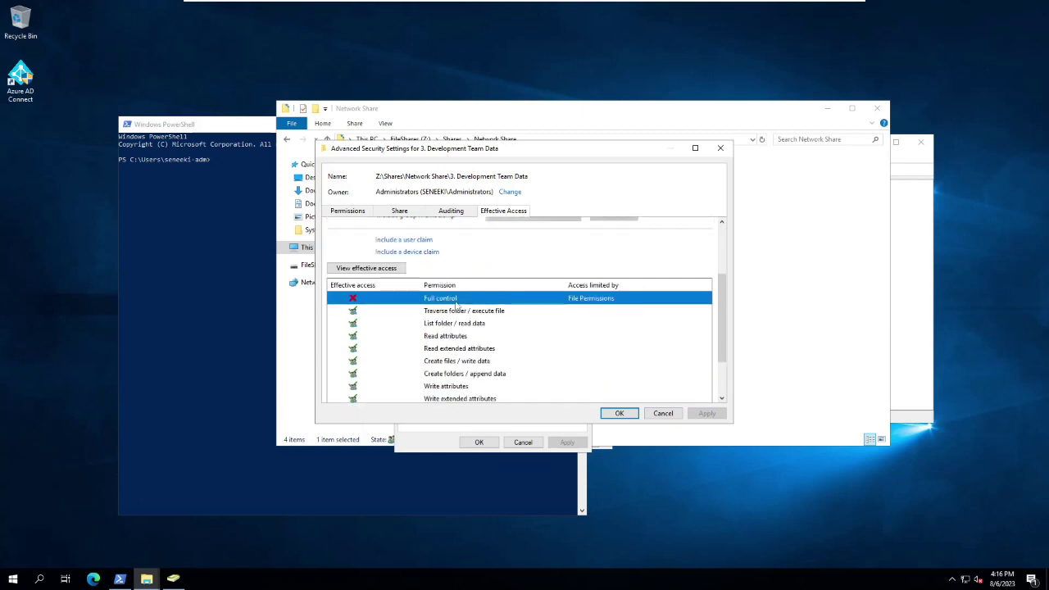
{"action": "scroll", "coordinate": [502, 369], "scroll_direction": "down", "scroll_amount": 2}
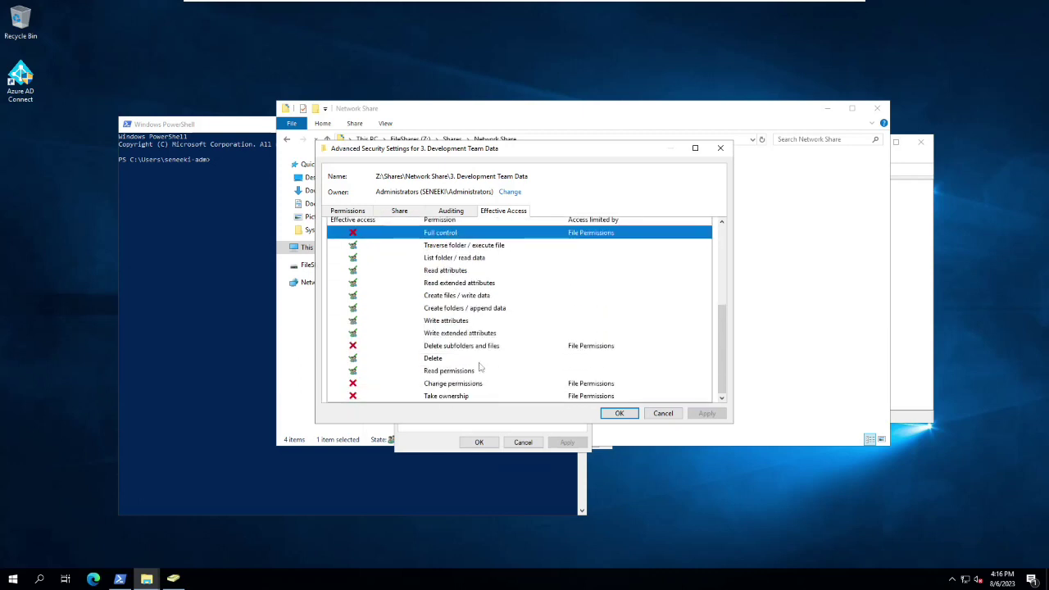
{"action": "left_click", "coordinate": [619, 413]}
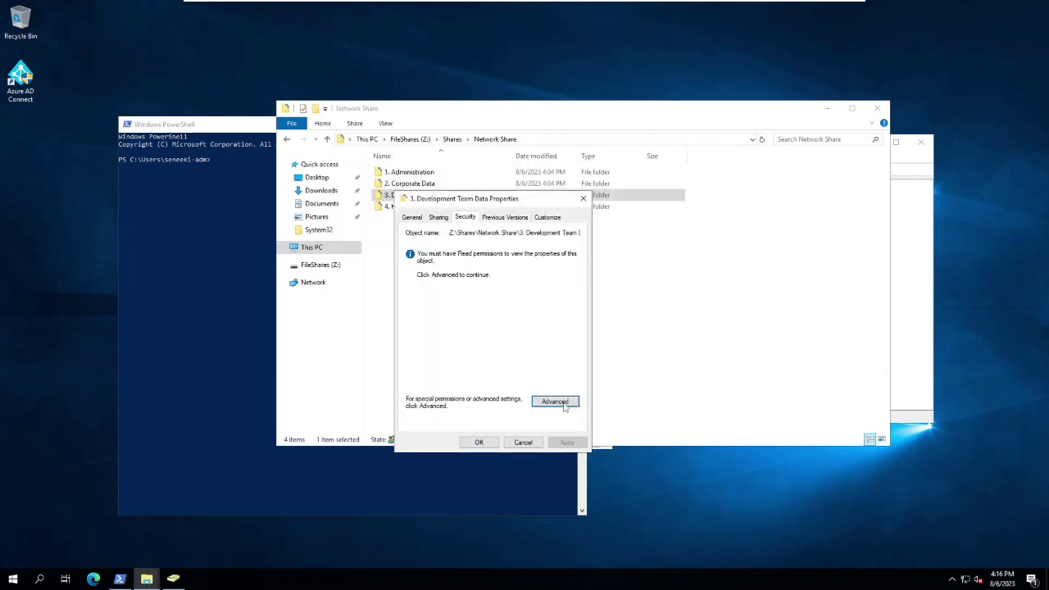
- Close the 3. Development Team Data properties and display the Effective Access view in the advanced security settings of 4. HR Data
{"action": "left_click", "coordinate": [478, 442]}
{"action": "right_click", "coordinate": [405, 208]}
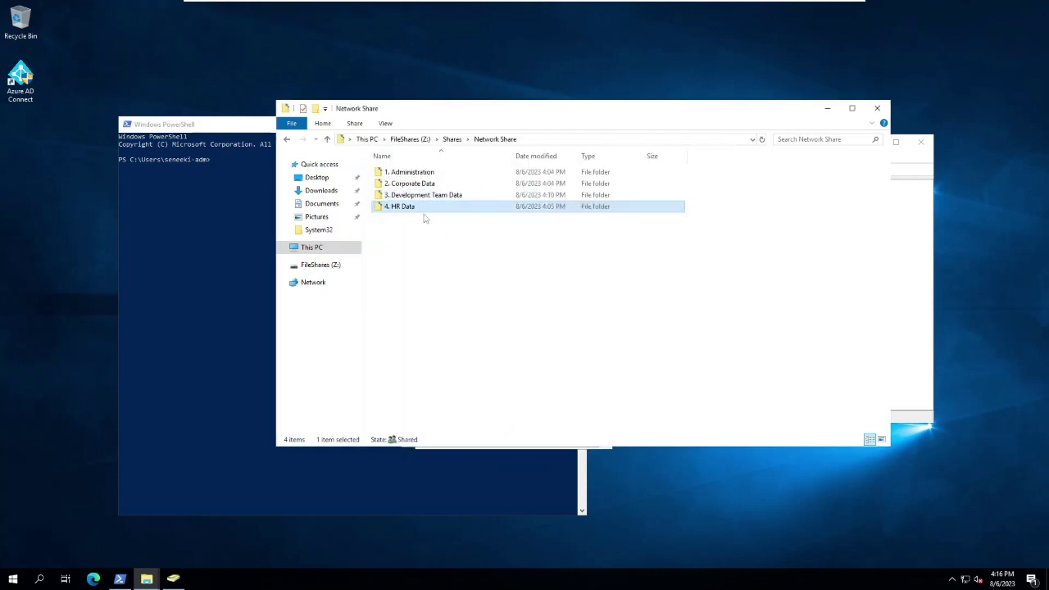
{"action": "left_click", "coordinate": [440, 392]}
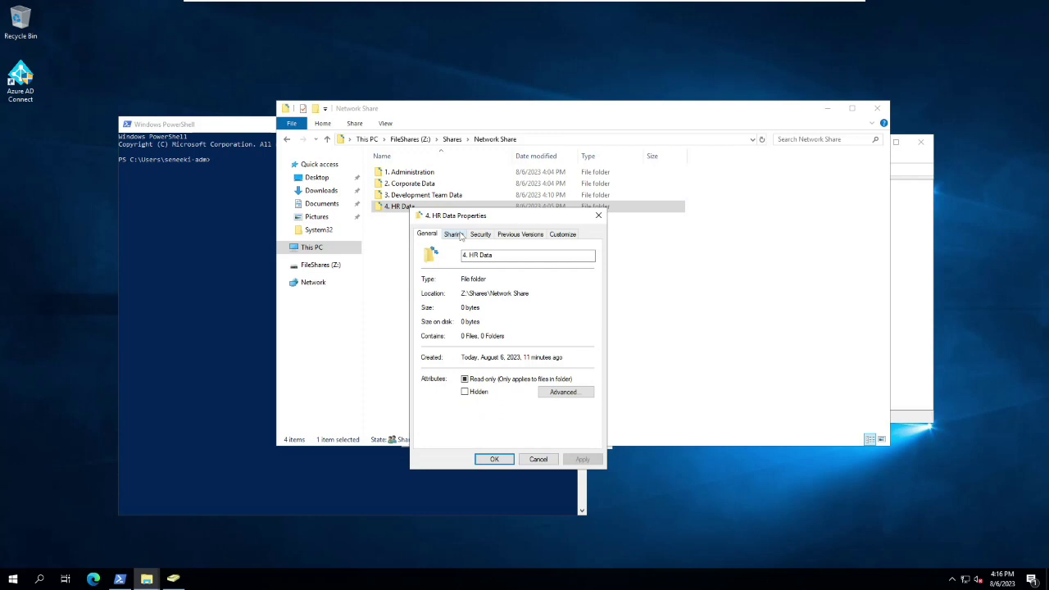
{"action": "left_click", "coordinate": [476, 235]}
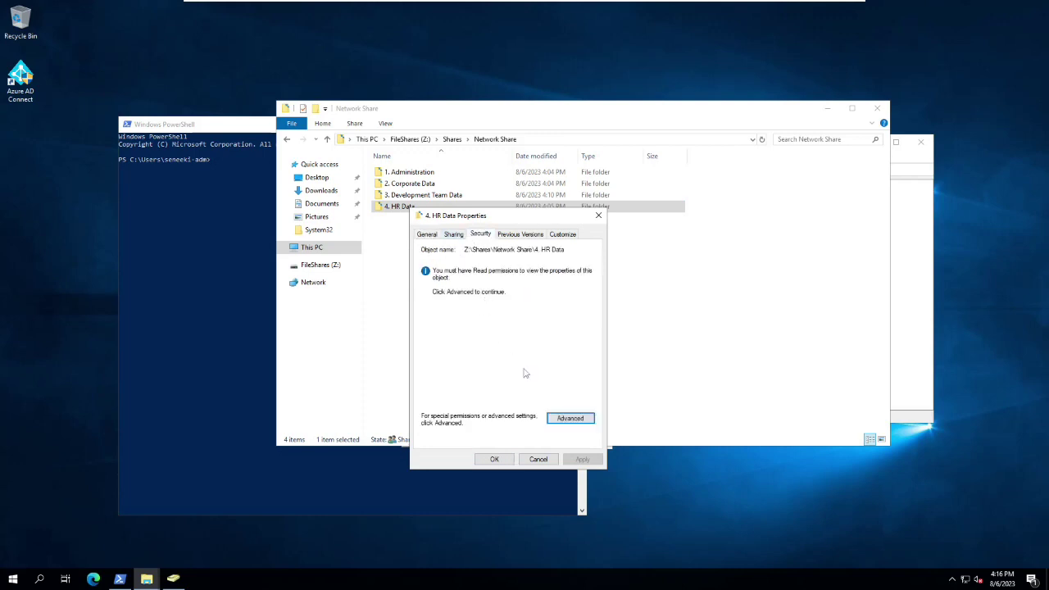
{"action": "left_click", "coordinate": [564, 418]}
{"action": "left_click", "coordinate": [512, 212]}
{"action": "left_click", "coordinate": [358, 261]}
- Select the non-admin user account and evaluate its effective access on 4. HR Data
{"action": "left_click", "coordinate": [395, 264]}
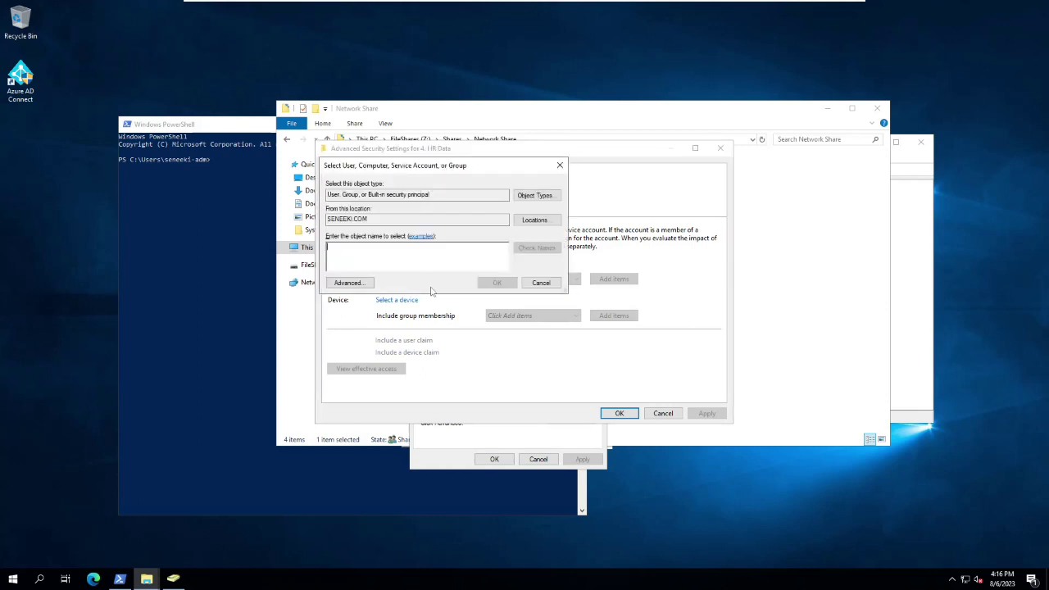
{"action": "type", "text": "seneeki k"}
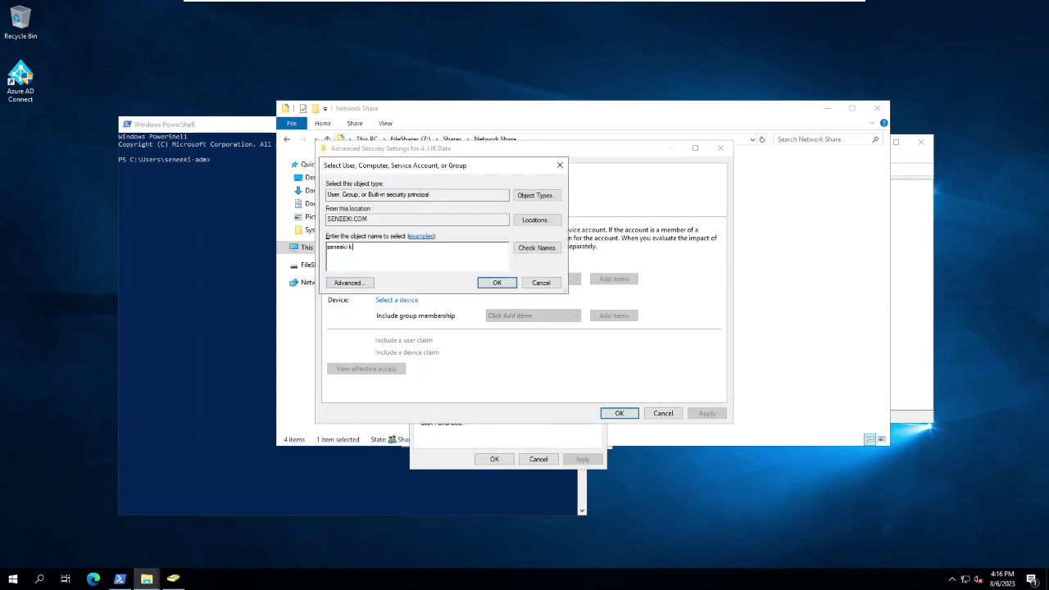
{"action": "key", "text": "Return"}
{"action": "left_click", "coordinate": [373, 370]}
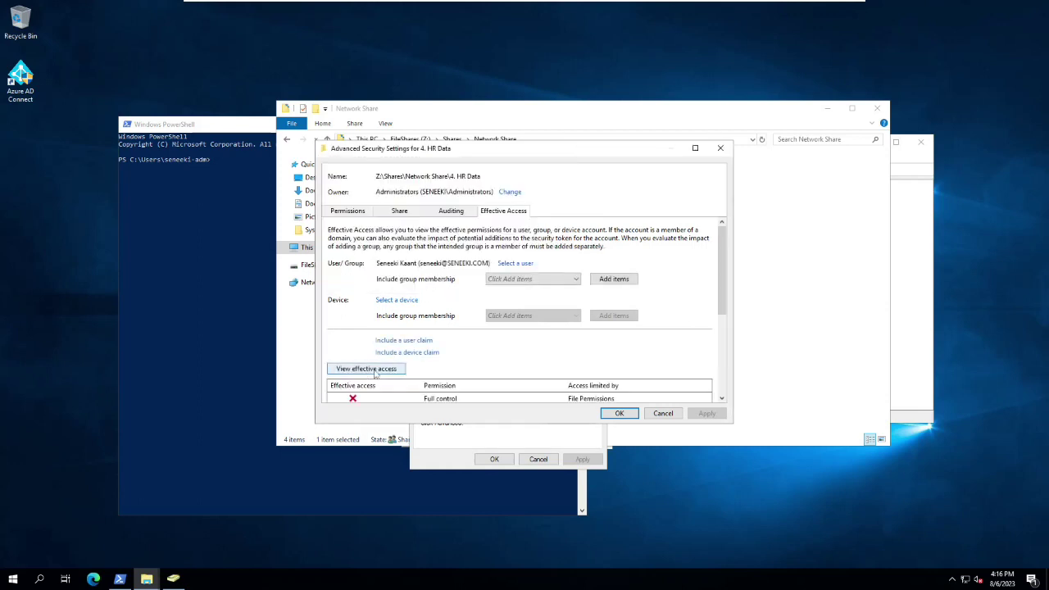
- Examine the user's full list of effective rights on 4. HR Data and close the folder's security settings and properties
{"action": "scroll", "coordinate": [420, 379], "scroll_direction": "down", "scroll_amount": 2}
{"action": "scroll", "coordinate": [413, 383], "scroll_direction": "down", "scroll_amount": 2}
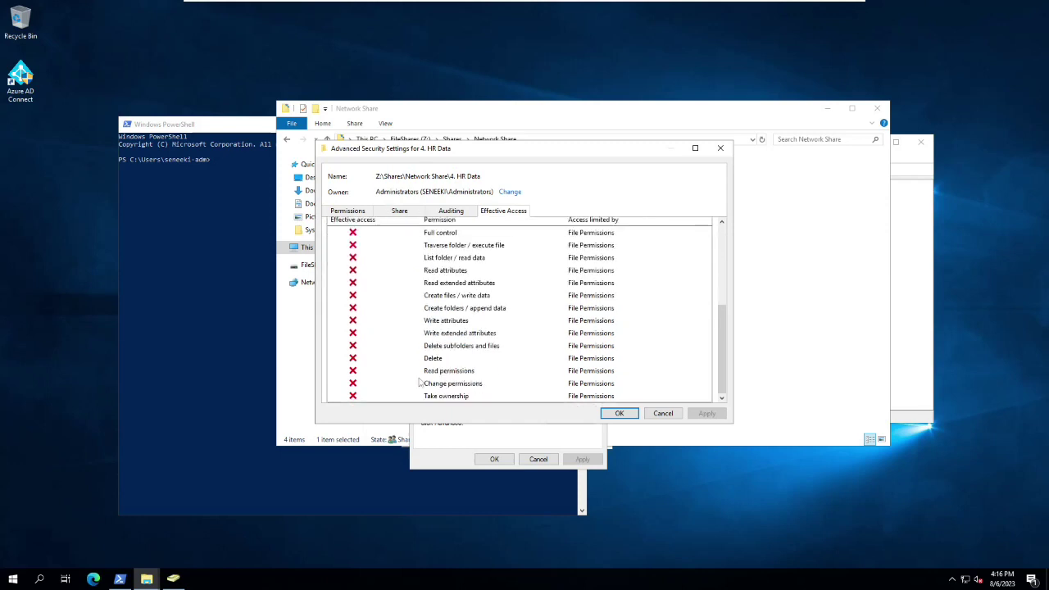
{"action": "left_click", "coordinate": [620, 413]}
{"action": "left_click", "coordinate": [548, 459]}
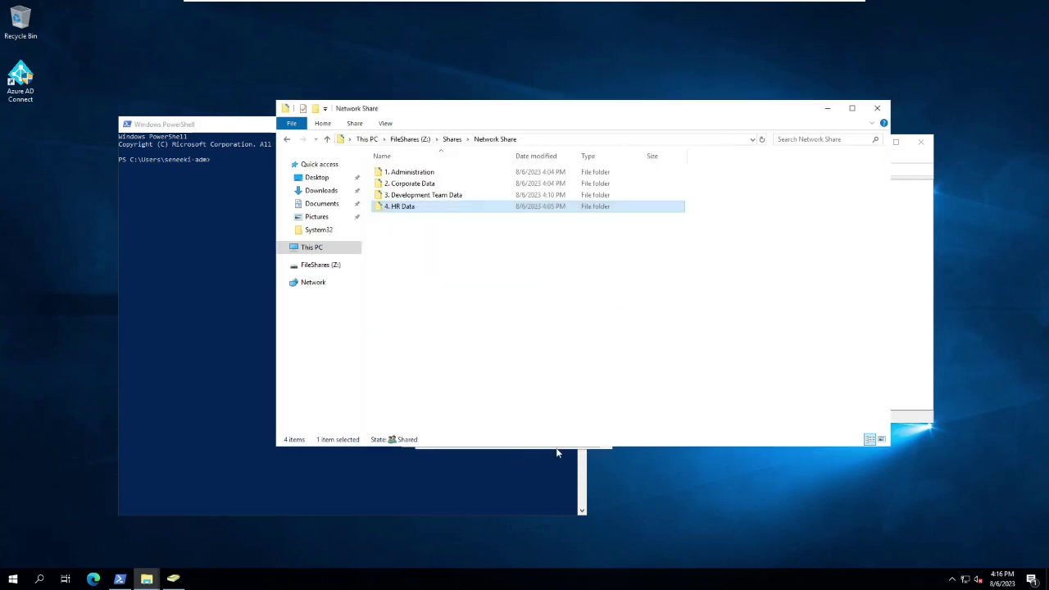
- Open 3. Development Team Data by granting permanent access, and display the Effective Access view of its 2. Contracts subfolder
{"action": "double_click", "coordinate": [426, 196]}
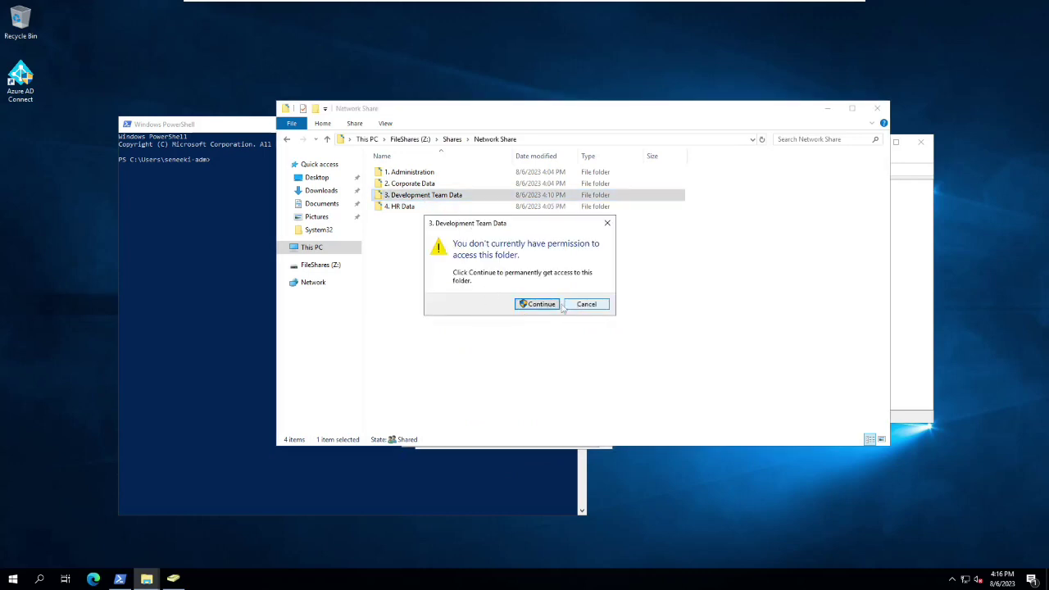
{"action": "left_click", "coordinate": [532, 304]}
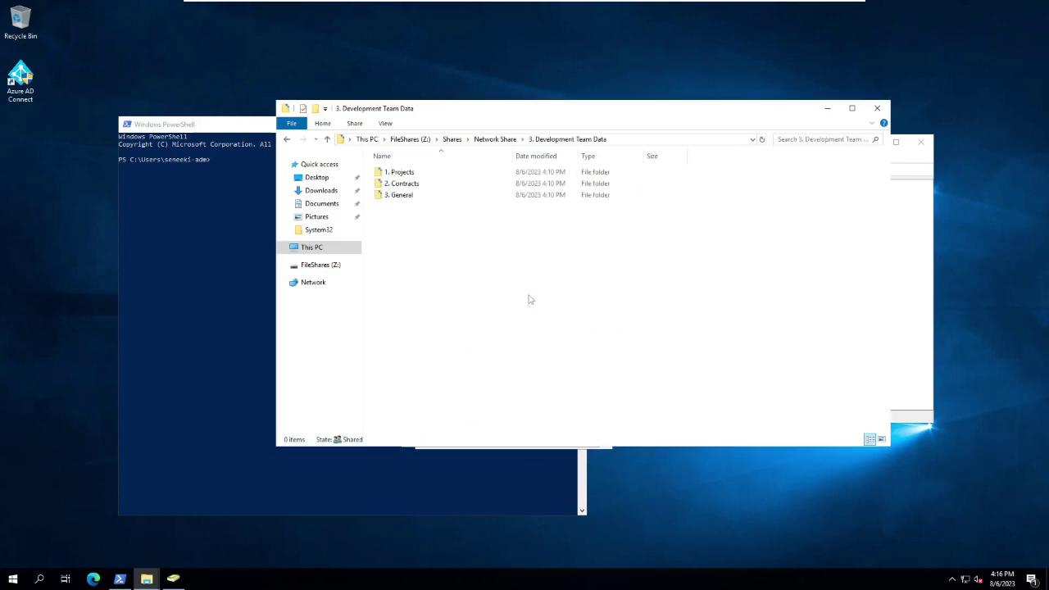
{"action": "right_click", "coordinate": [412, 184]}
{"action": "left_click", "coordinate": [443, 432]}
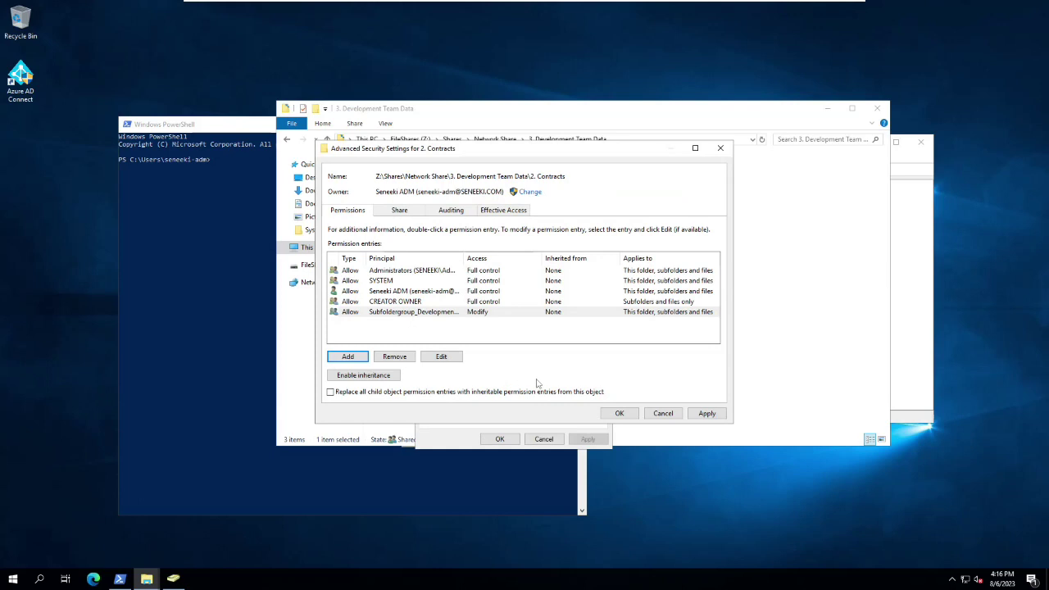
{"action": "left_click", "coordinate": [515, 214]}
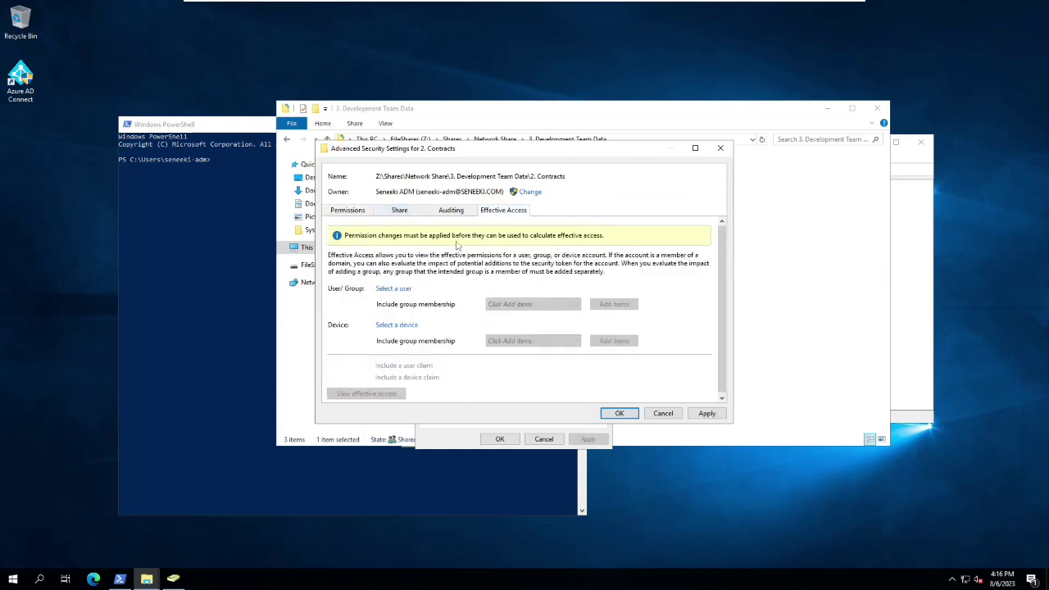
- Select the non-admin user account and evaluate its effective access on the 2. Contracts subfolder
{"action": "left_click", "coordinate": [394, 290]}
{"action": "type", "text": "s"}
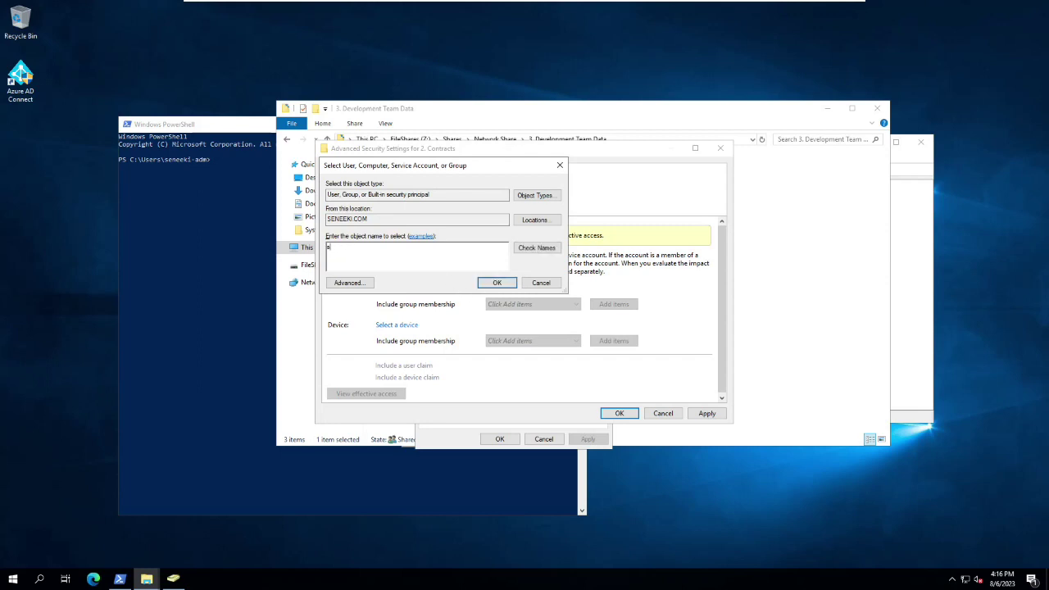
{"action": "type", "text": "eneeki k"}
{"action": "key", "text": "Return"}
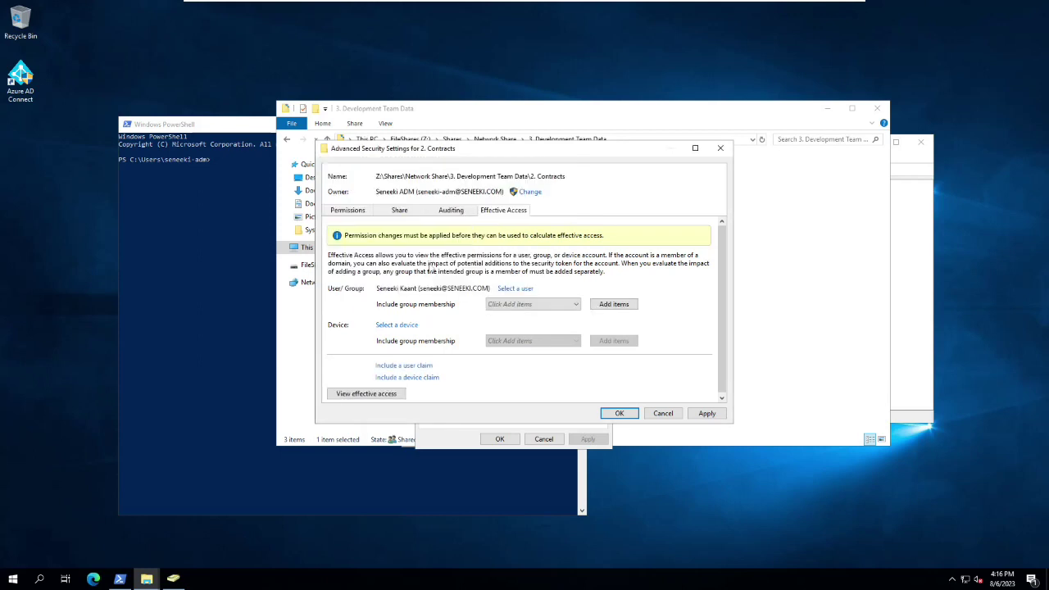
{"action": "left_click", "coordinate": [368, 392]}
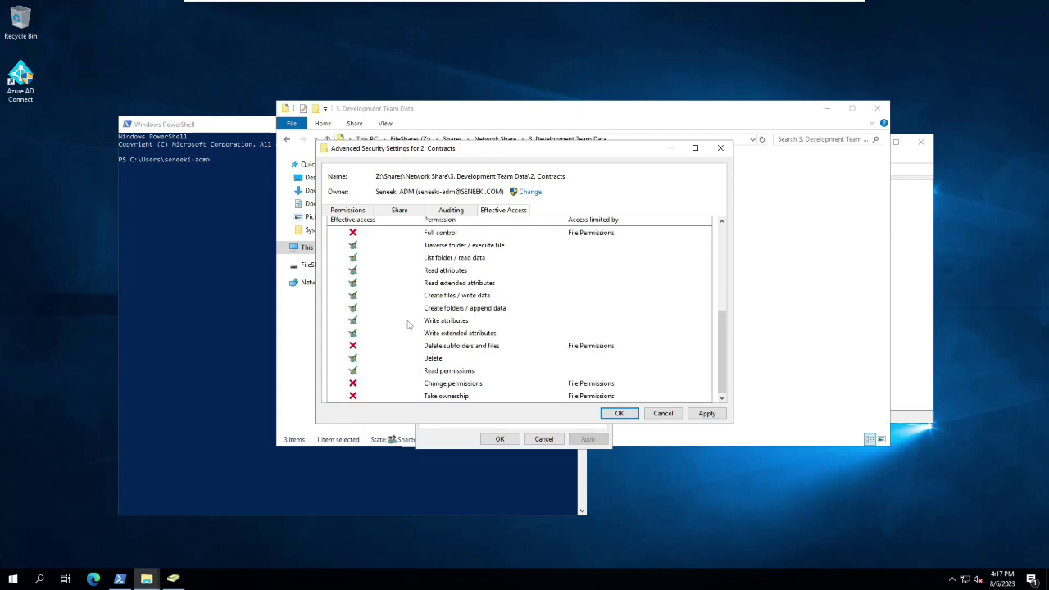
- Review the user's effective rights and the permission entries on 2. Contracts, and cancel out of the advanced security settings
{"action": "scroll", "coordinate": [410, 320], "scroll_direction": "up", "scroll_amount": 1}
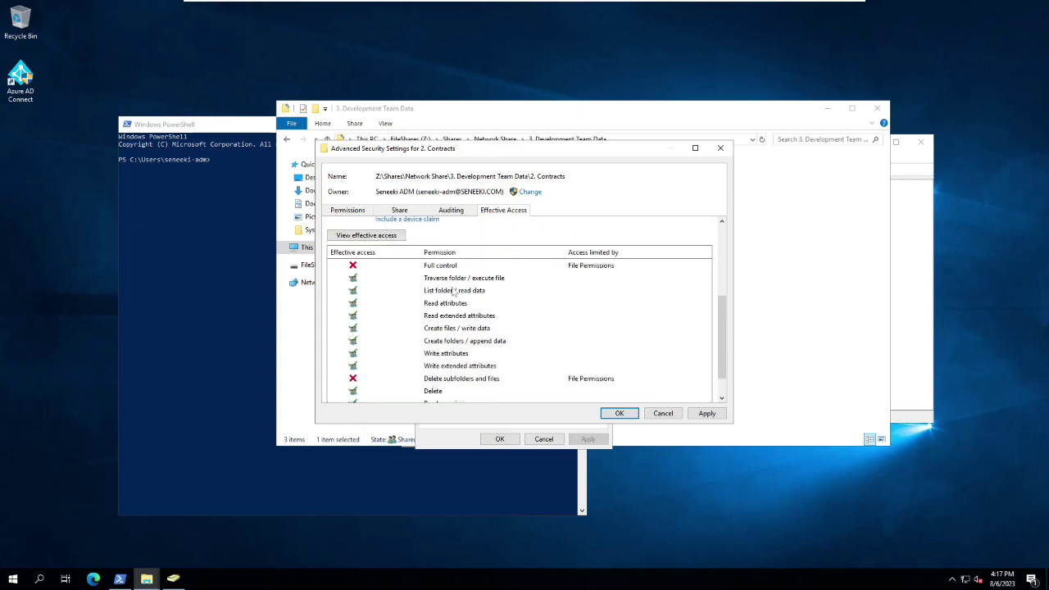
{"action": "scroll", "coordinate": [455, 293], "scroll_direction": "down", "scroll_amount": 1}
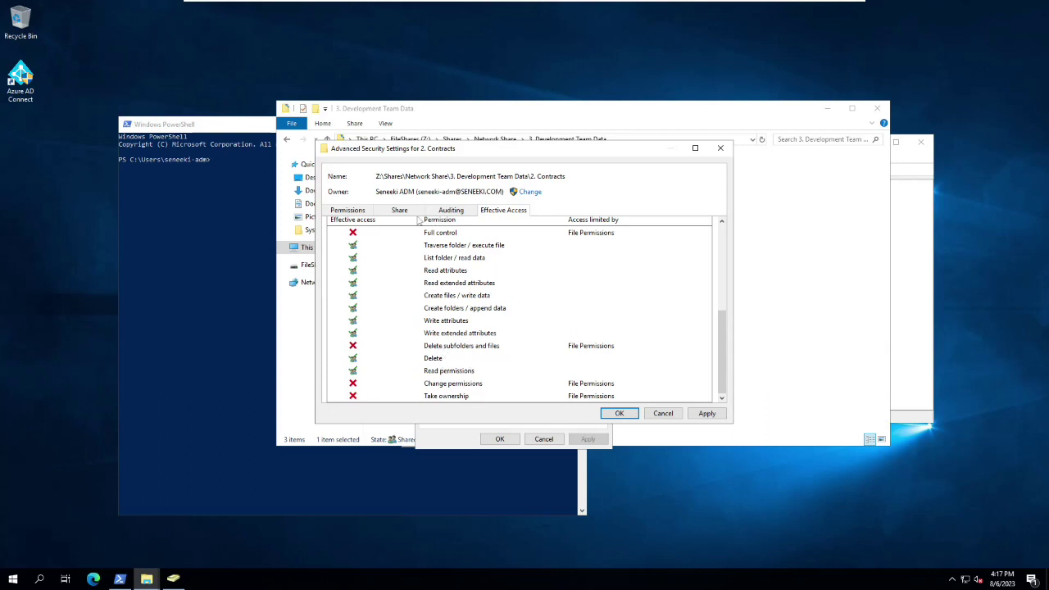
{"action": "left_click", "coordinate": [353, 210]}
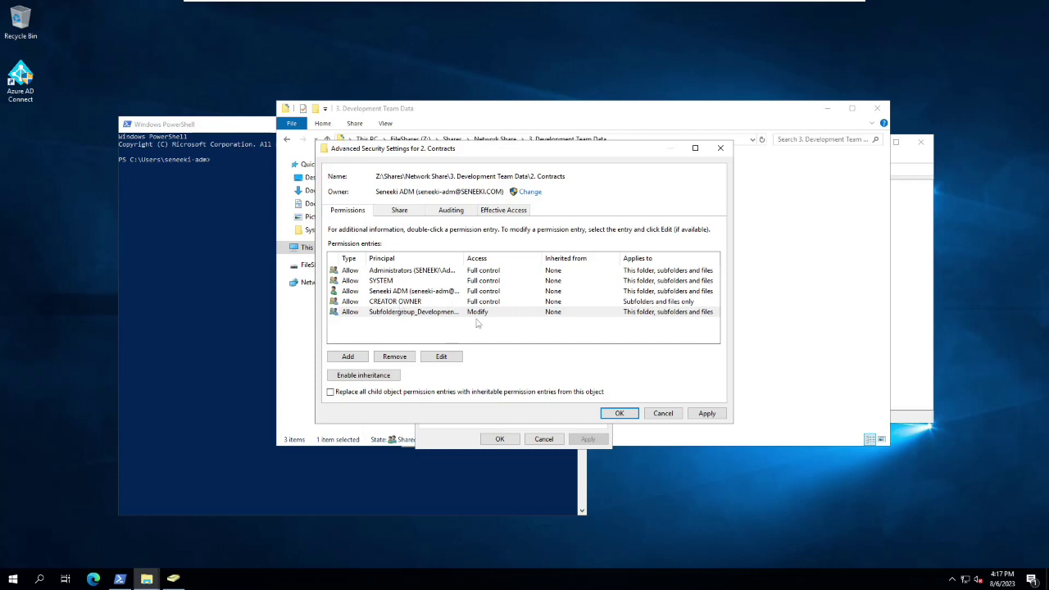
{"action": "left_click", "coordinate": [663, 413]}
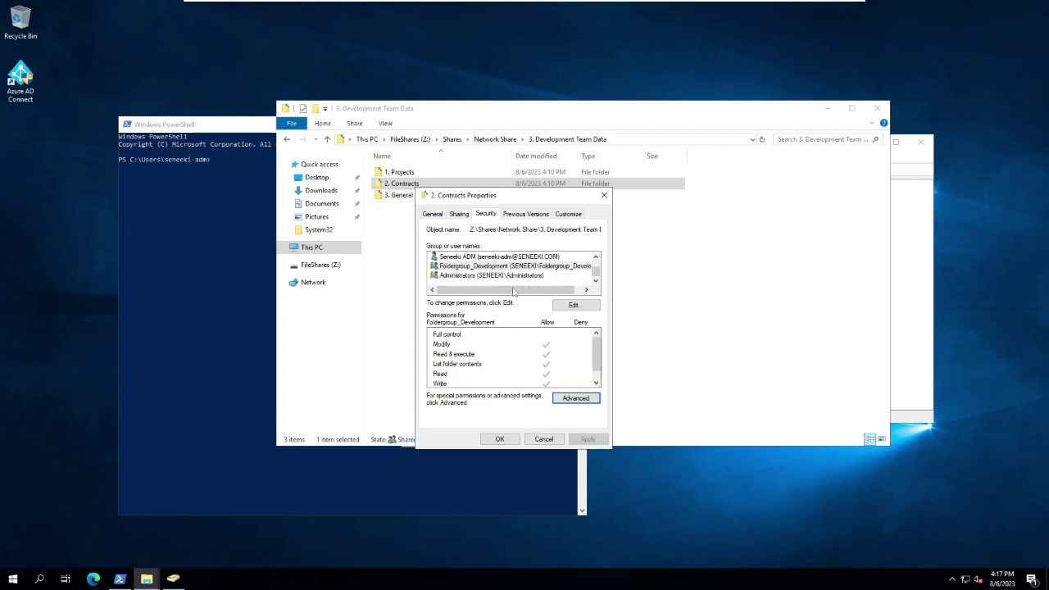
- Inspect the groups listed on 2. Contracts and the rights assigned to Foldergroup_Development
{"action": "scroll", "coordinate": [513, 285], "scroll_direction": "up", "scroll_amount": 1}
{"action": "scroll", "coordinate": [483, 270], "scroll_direction": "down", "scroll_amount": 1}
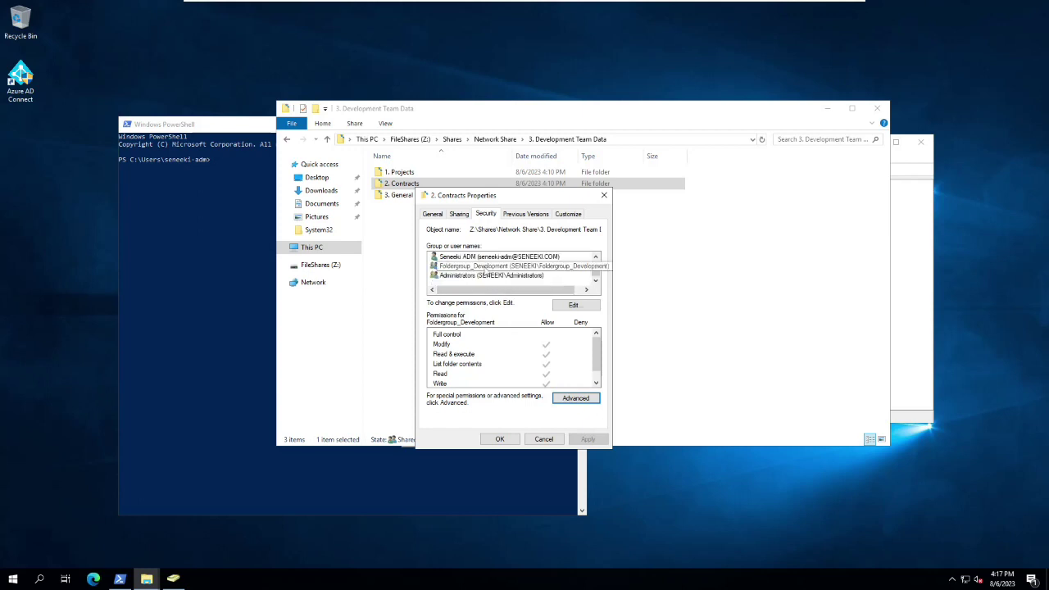
{"action": "left_click", "coordinate": [488, 270]}
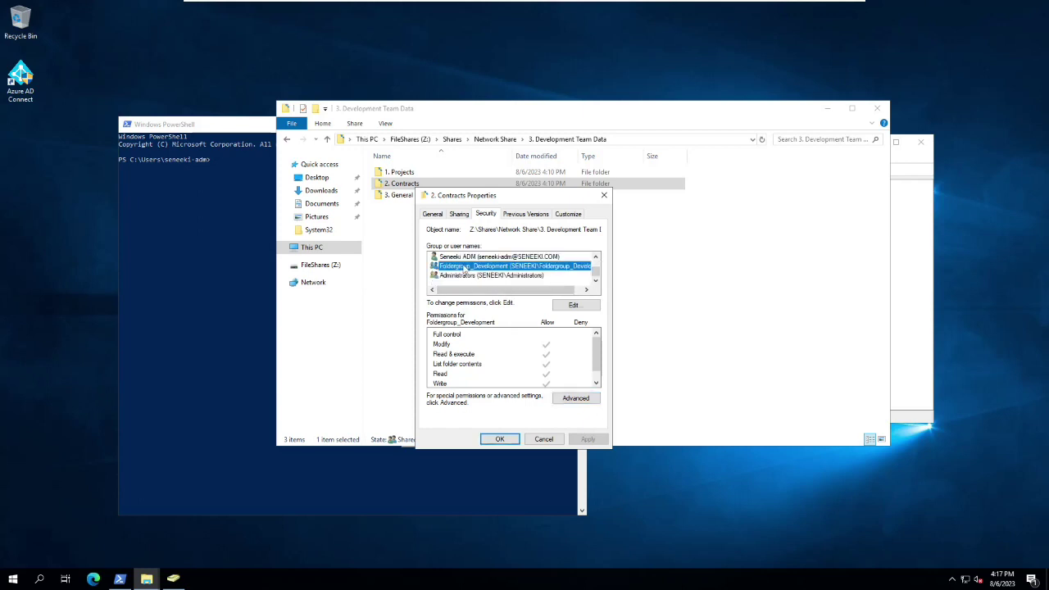
{"action": "scroll", "coordinate": [481, 276], "scroll_direction": "up", "scroll_amount": 1}
{"action": "scroll", "coordinate": [481, 277], "scroll_direction": "down", "scroll_amount": 1}
- Try to remove Foldergroup_Development from the permissions of 2. Contracts
{"action": "left_click", "coordinate": [573, 305]}
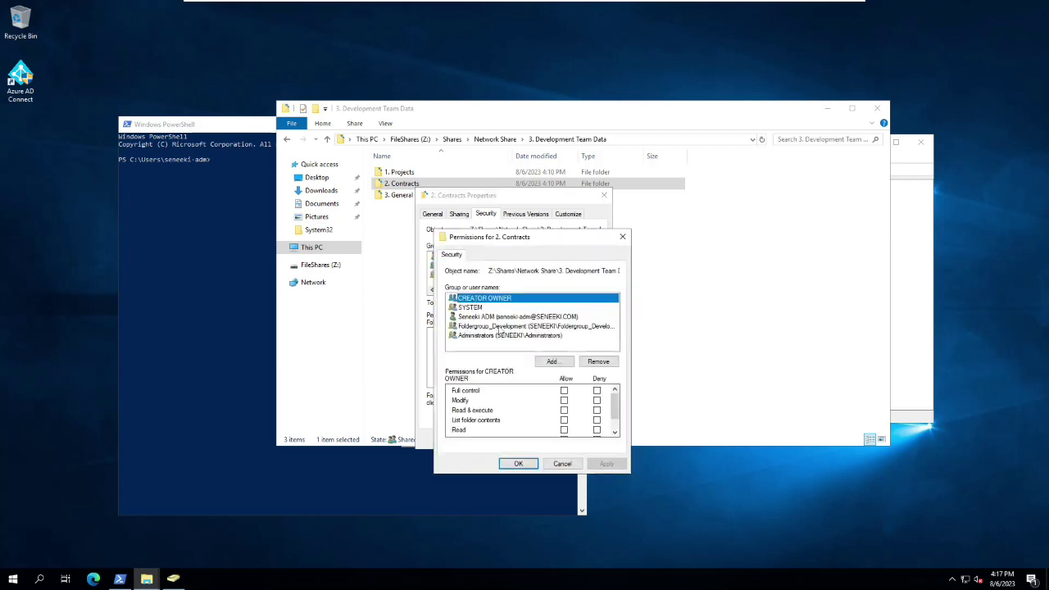
{"action": "left_click", "coordinate": [498, 328]}
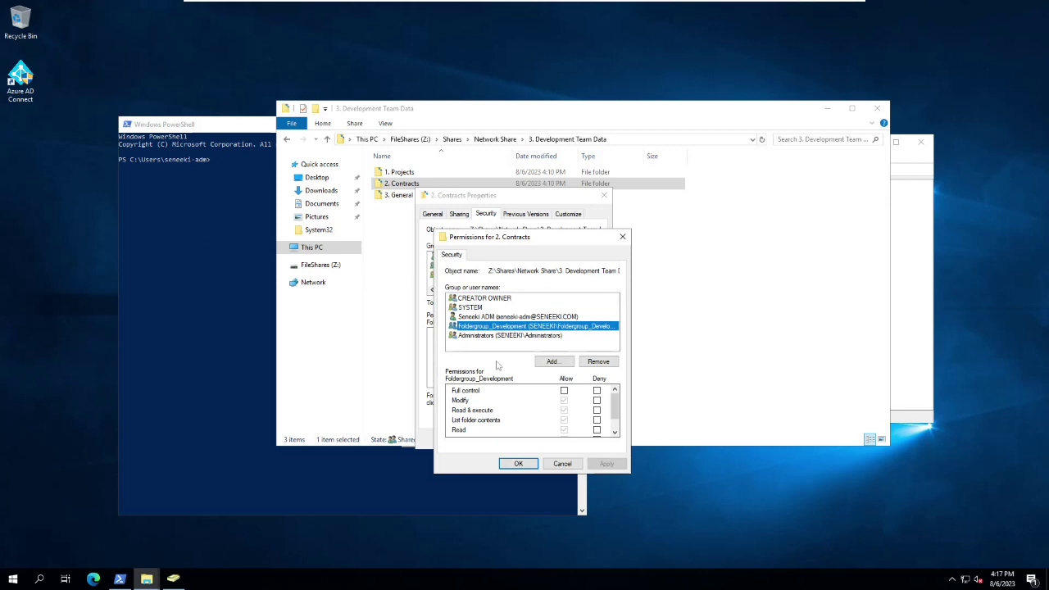
{"action": "left_click", "coordinate": [598, 362]}
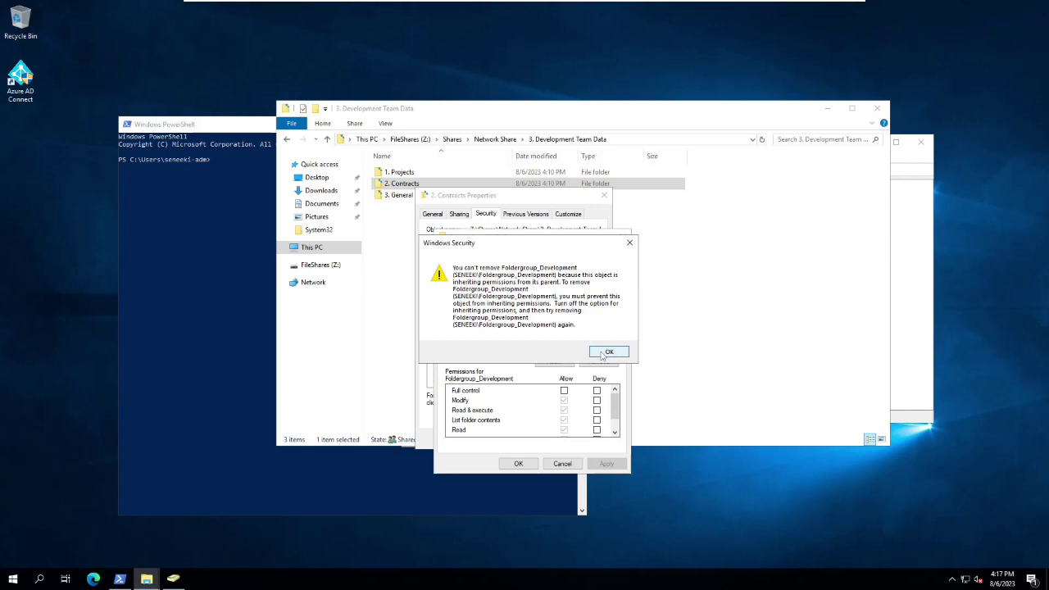
{"action": "left_click", "coordinate": [604, 352]}
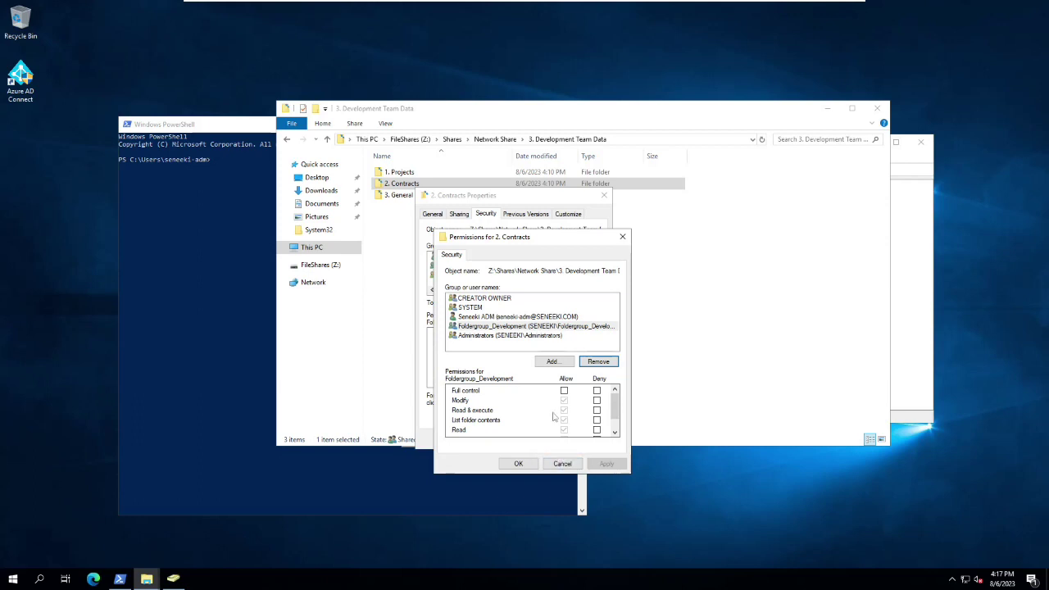
{"action": "scroll", "coordinate": [556, 417], "scroll_direction": "down", "scroll_amount": 1}
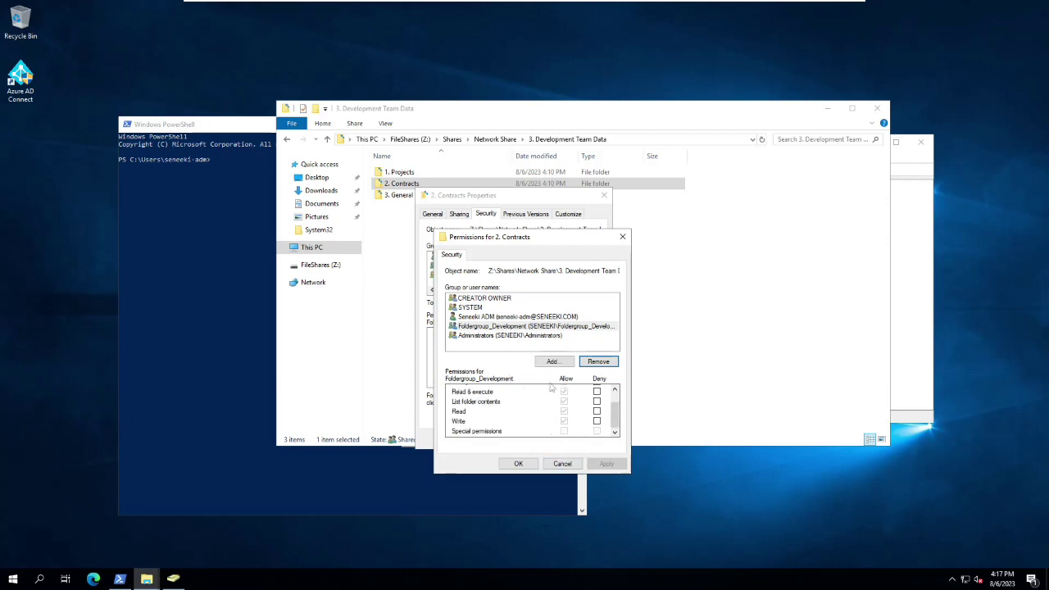
{"action": "left_click", "coordinate": [565, 464]}
- Disable inheritance on 2. Contracts, converting inherited permissions to explicit ones, and remove the Foldergroup_Development and CREATOR OWNER entries
{"action": "left_click", "coordinate": [575, 398]}
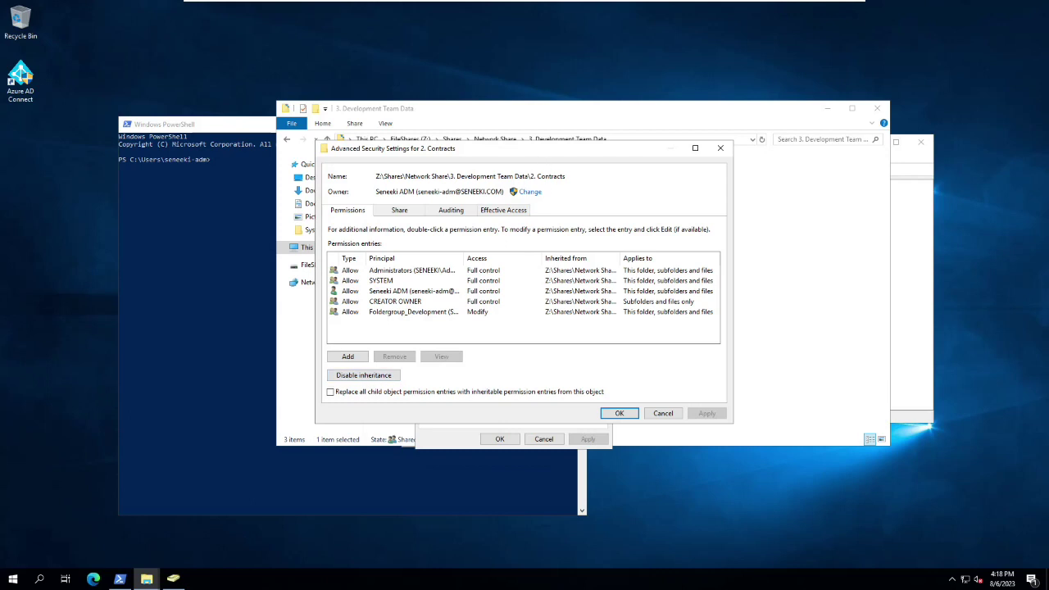
{"action": "left_click", "coordinate": [374, 375]}
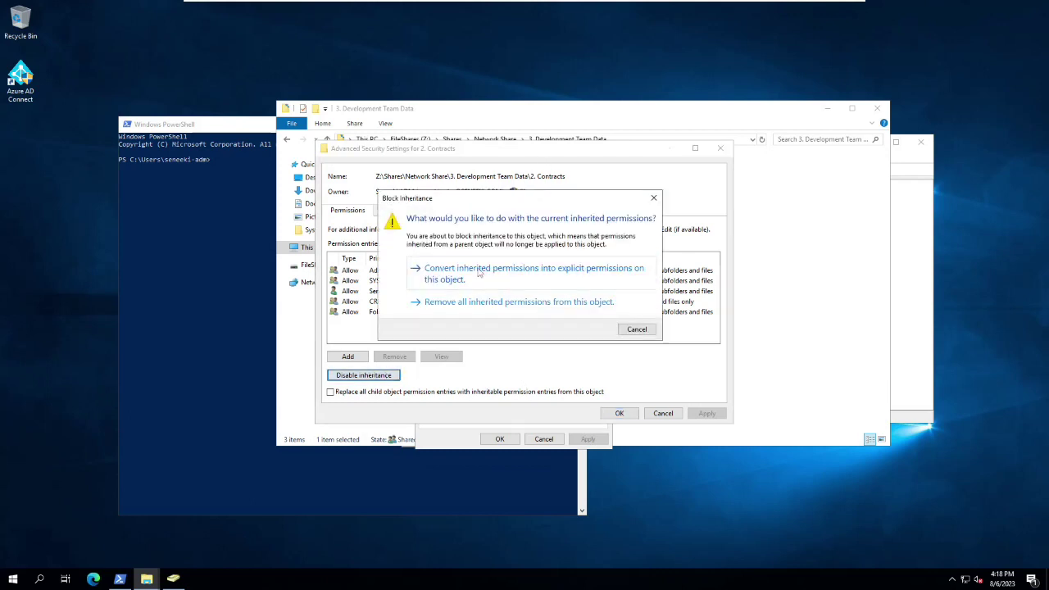
{"action": "left_click", "coordinate": [479, 273]}
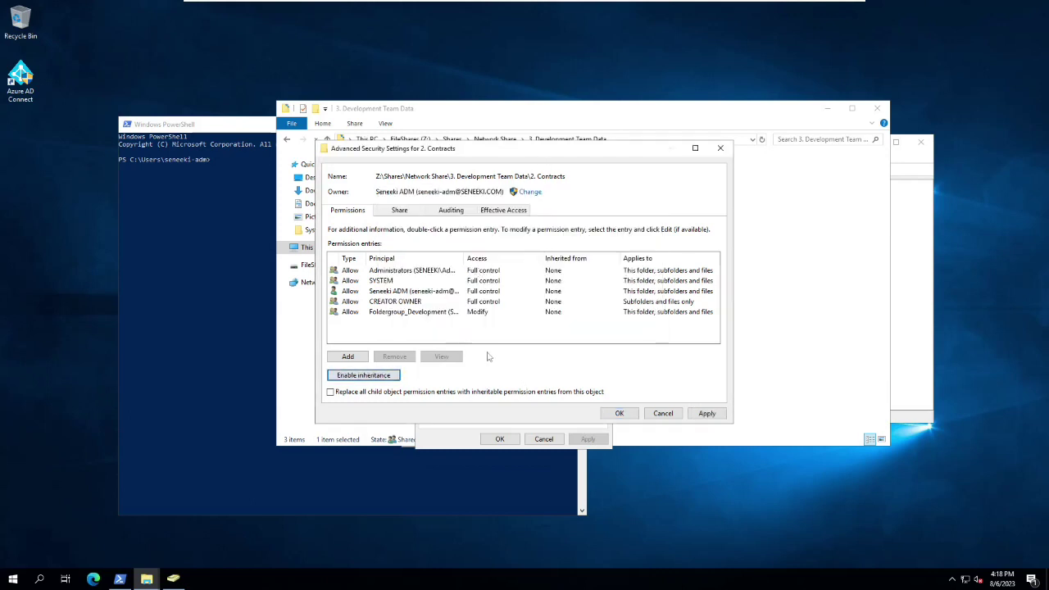
{"action": "left_click", "coordinate": [425, 314]}
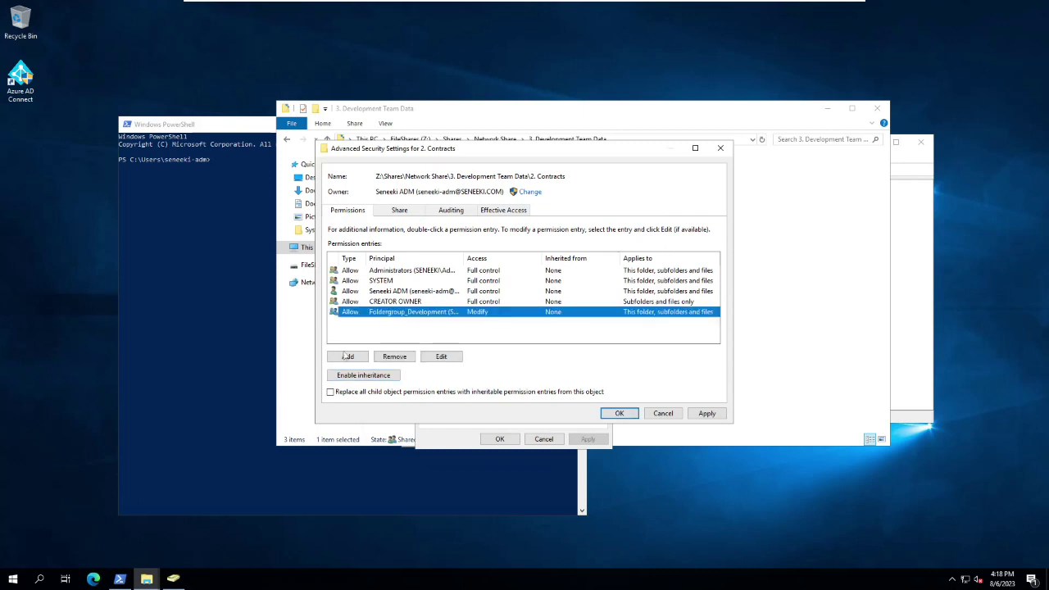
{"action": "left_click", "coordinate": [394, 357]}
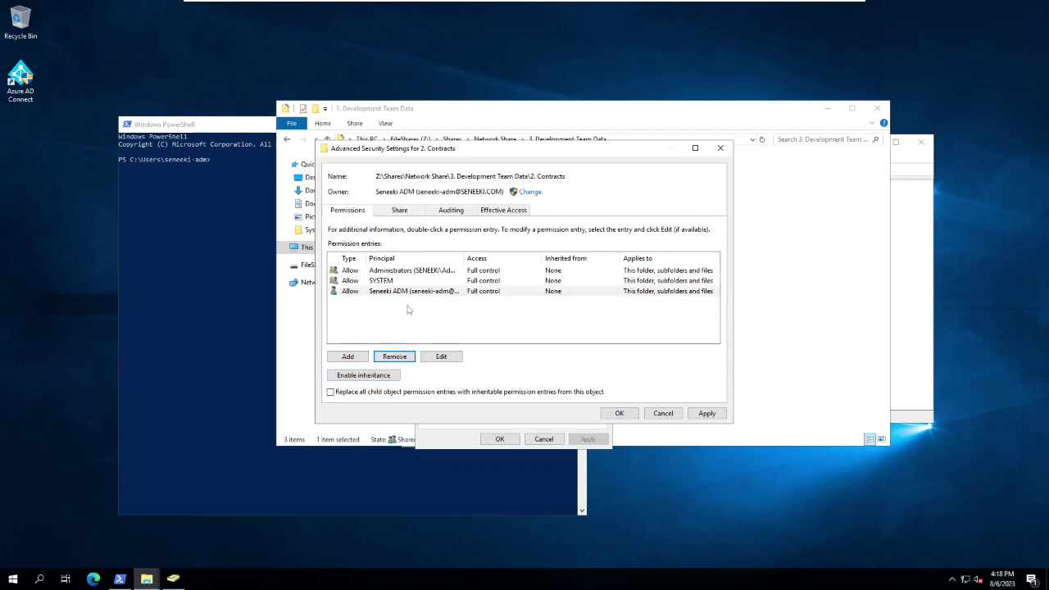
- Add an Allow entry granting Subfoldergroup_Development_Contracts Modify permission on 2. Contracts, its subfolders and files
{"action": "left_click", "coordinate": [358, 357]}
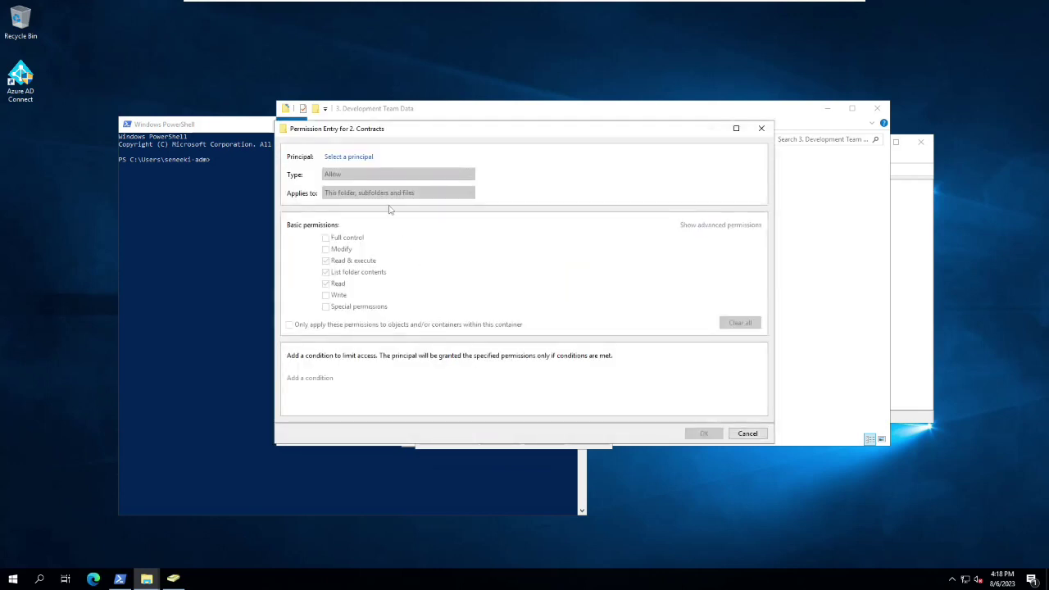
{"action": "left_click", "coordinate": [347, 157]}
{"action": "type", "text": "sub"}
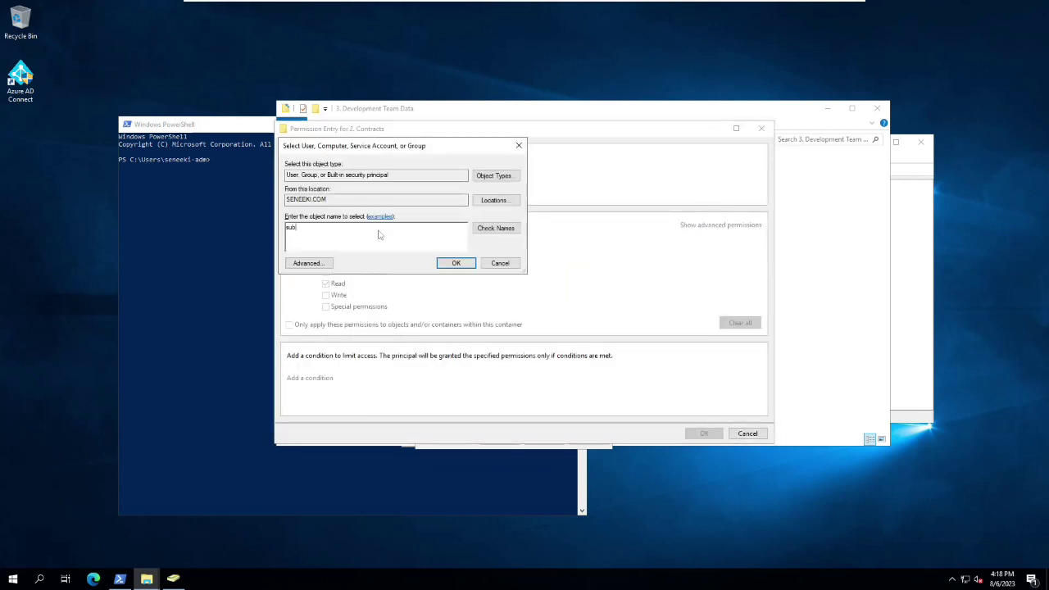
{"action": "key", "text": "Return"}
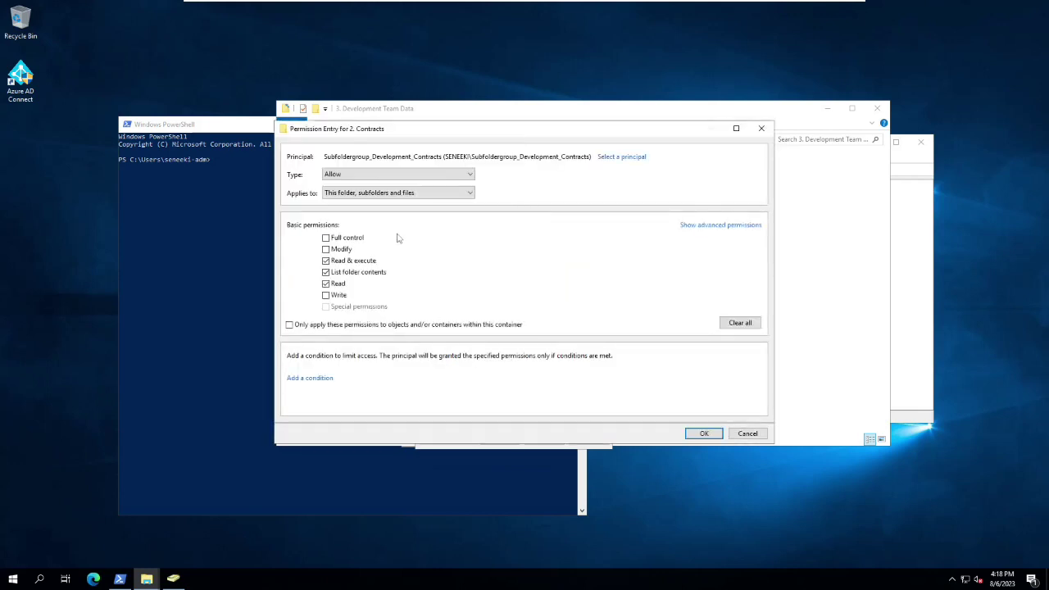
{"action": "left_click", "coordinate": [326, 249]}
{"action": "left_click", "coordinate": [704, 434]}
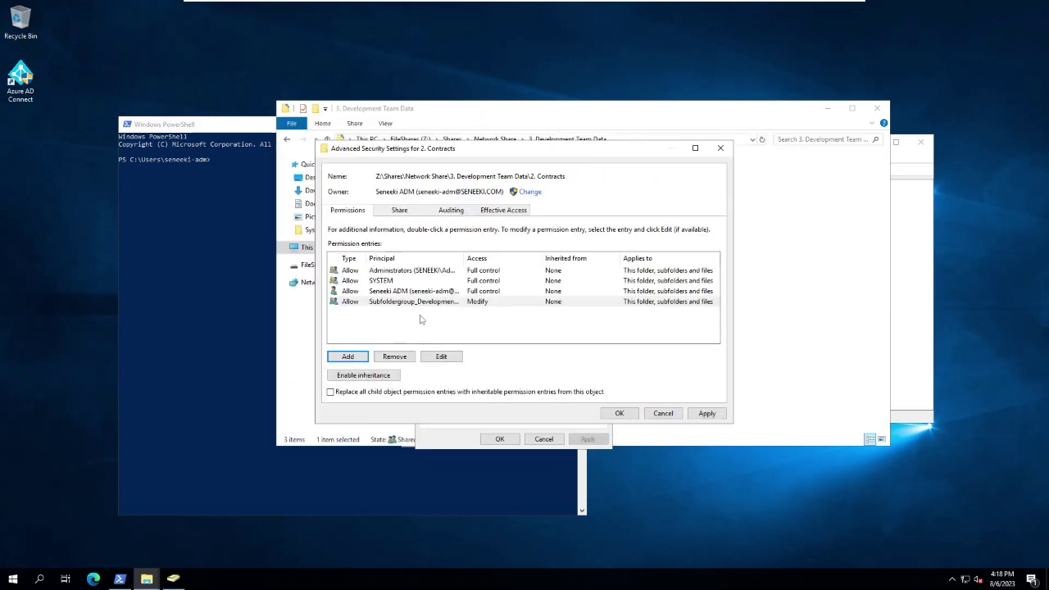
- Save the new permission entries on 2. Contracts and close the folder's properties
{"action": "left_click", "coordinate": [619, 413]}
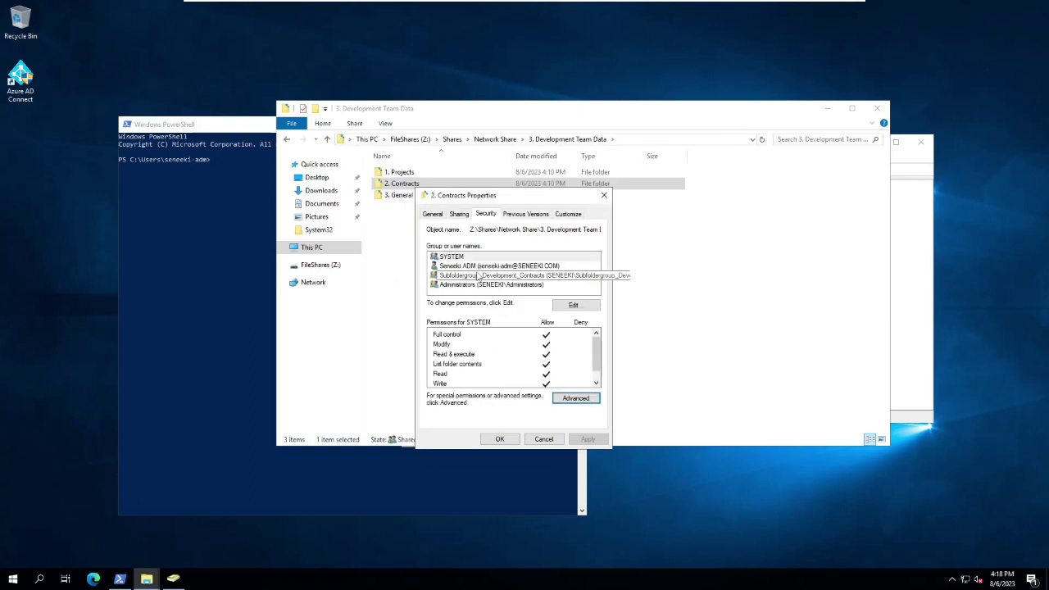
{"action": "left_click", "coordinate": [493, 439]}
- Check the Development member's effective access to 2. Contracts in the folder's advanced security settings
{"action": "right_click", "coordinate": [404, 184]}
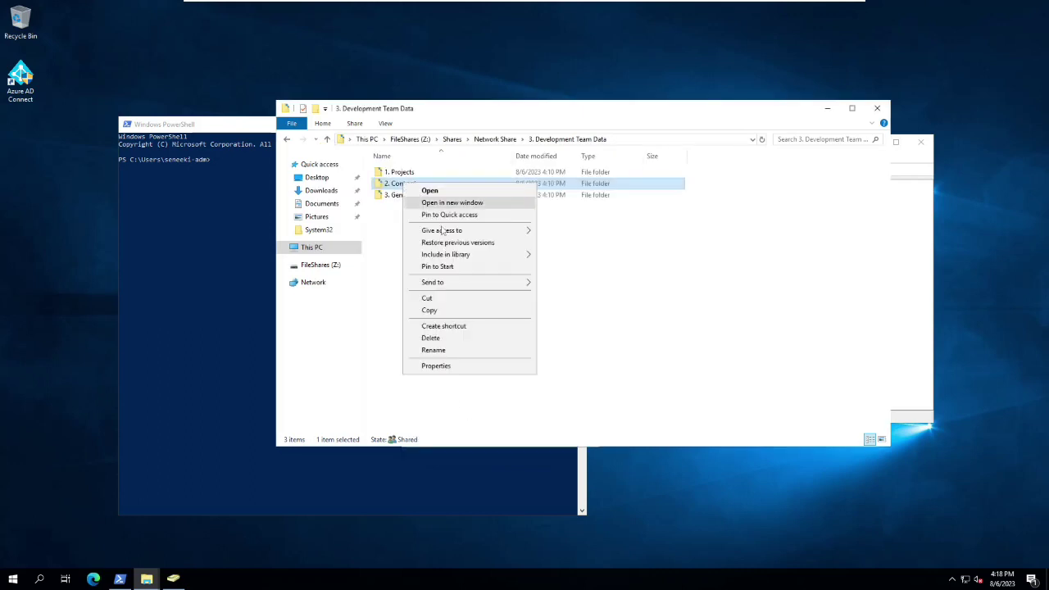
{"action": "left_click", "coordinate": [456, 365]}
{"action": "left_click", "coordinate": [478, 210]}
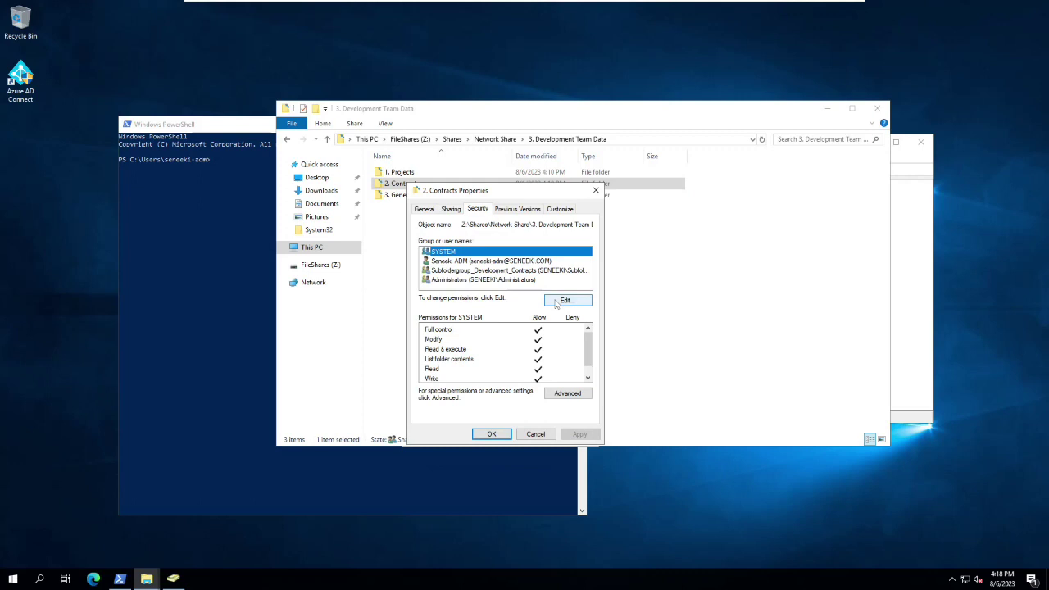
{"action": "left_click", "coordinate": [567, 393]}
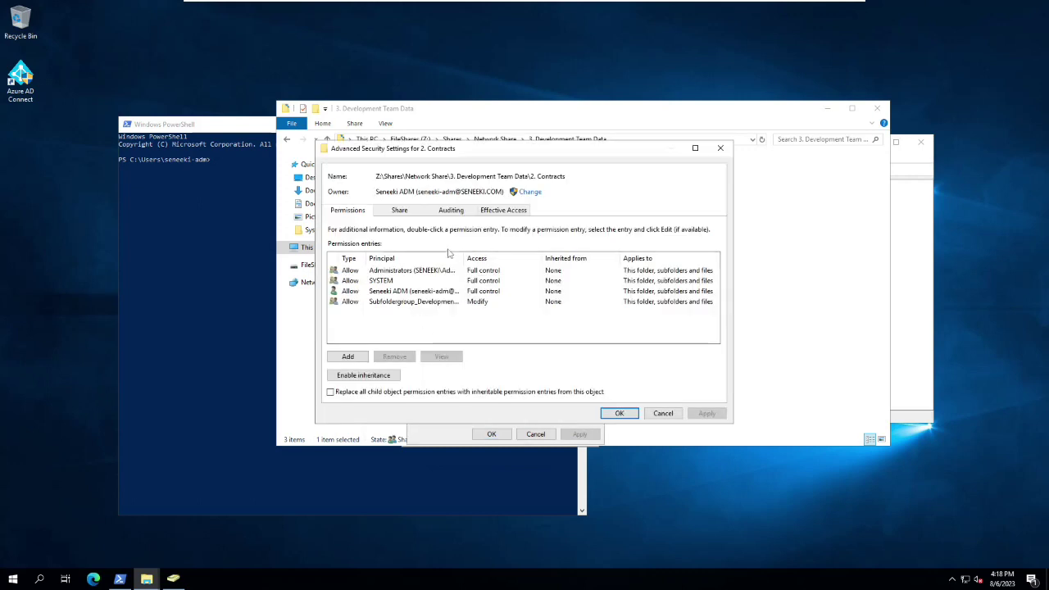
{"action": "left_click", "coordinate": [501, 213]}
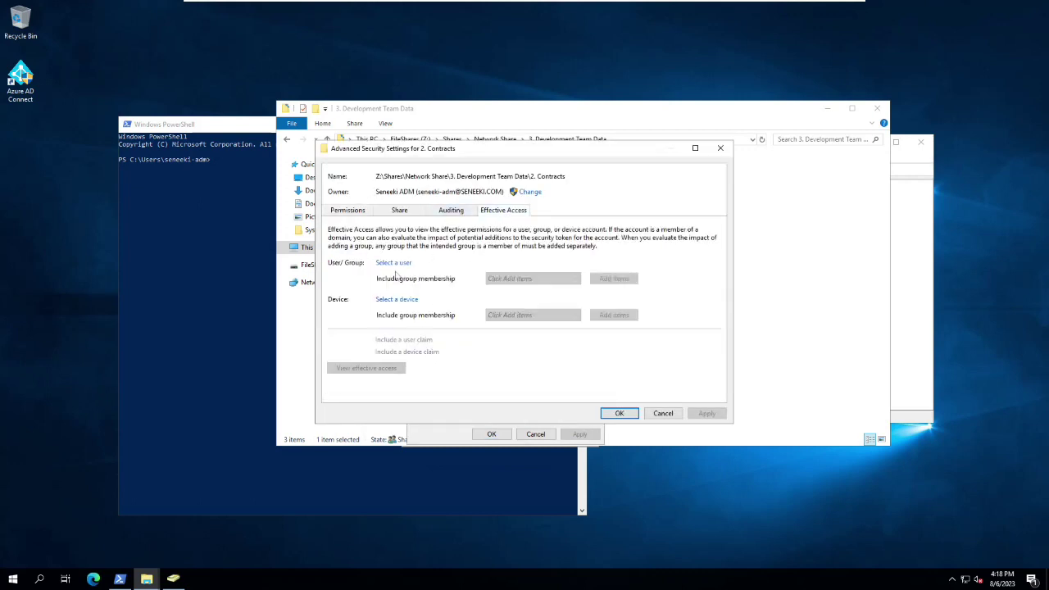
{"action": "left_click", "coordinate": [392, 263]}
{"action": "type", "text": "sene"}
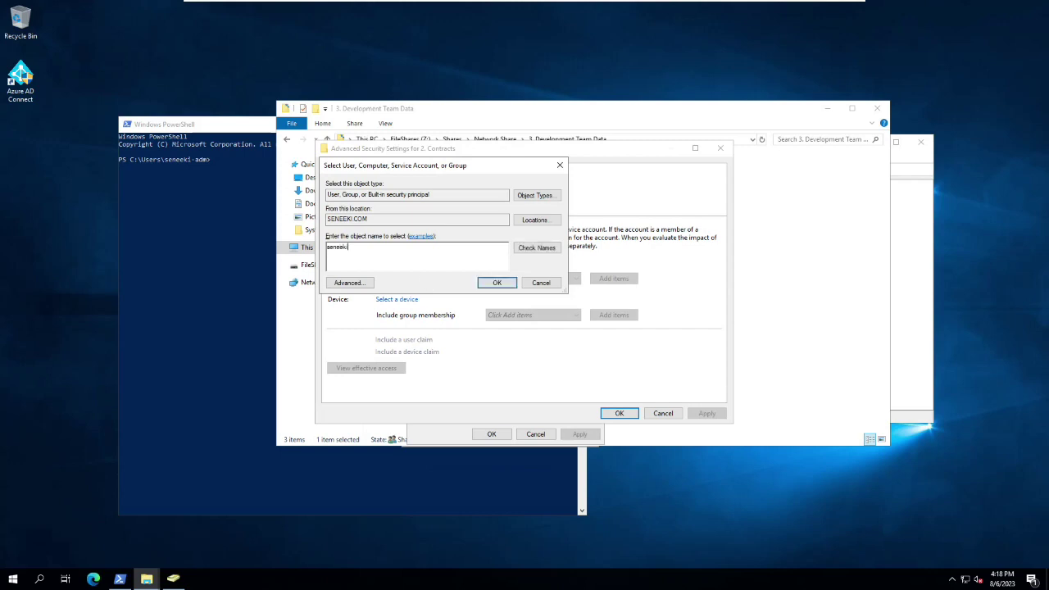
{"action": "type", "text": "eki"}
{"action": "key", "text": "Return"}
{"action": "left_click", "coordinate": [399, 369]}
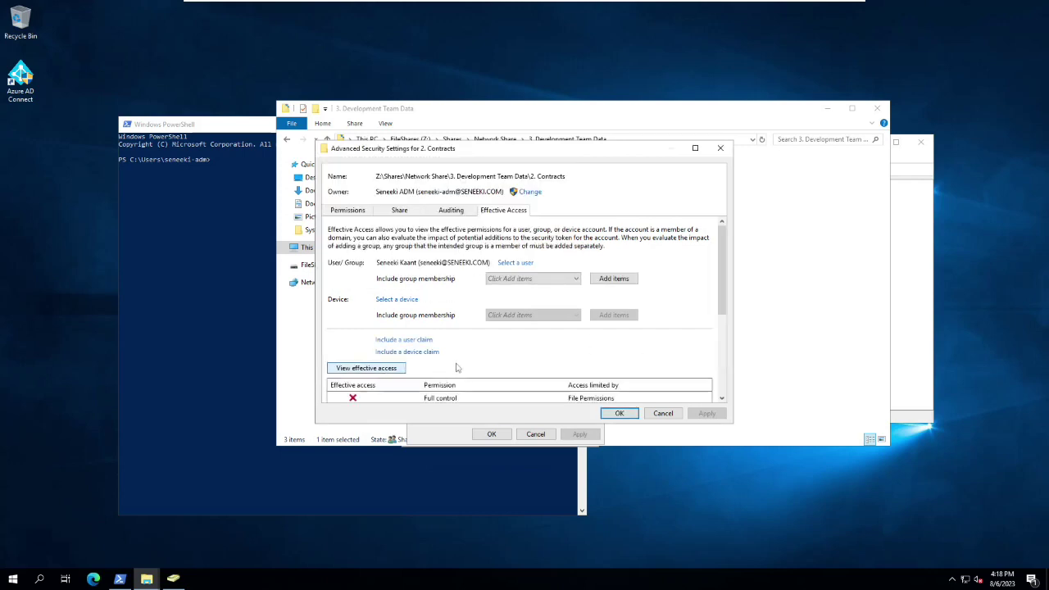
{"action": "scroll", "coordinate": [463, 371], "scroll_direction": "down", "scroll_amount": 4}
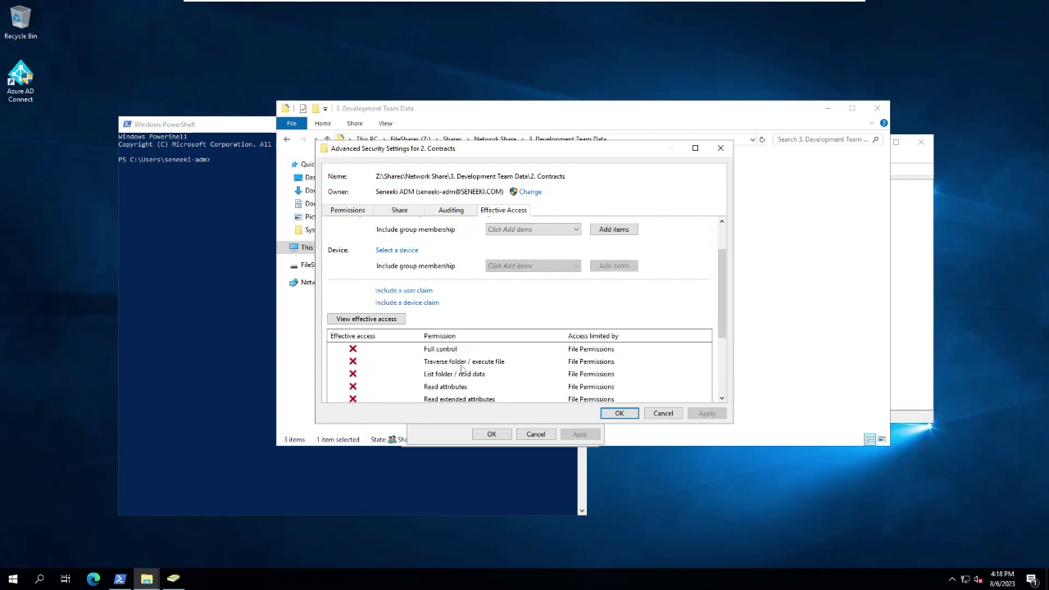
{"action": "left_click", "coordinate": [620, 413]}
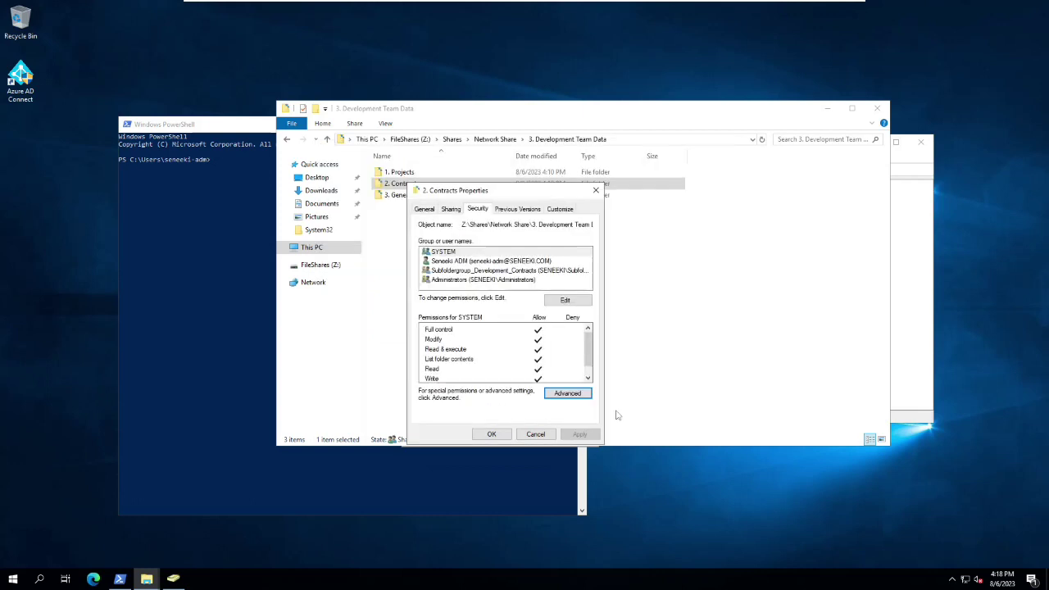
{"action": "left_click", "coordinate": [492, 433]}
- Review the groups listed on 1. Projects and check the Development member's effective access to that folder
{"action": "right_click", "coordinate": [405, 173]}
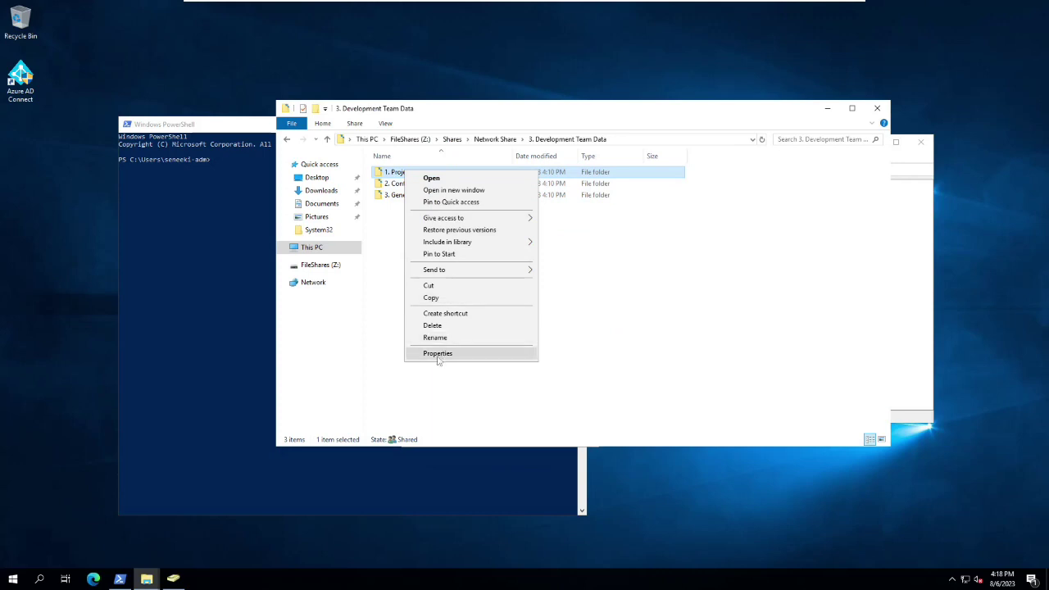
{"action": "left_click", "coordinate": [437, 354]}
{"action": "left_click", "coordinate": [479, 197]}
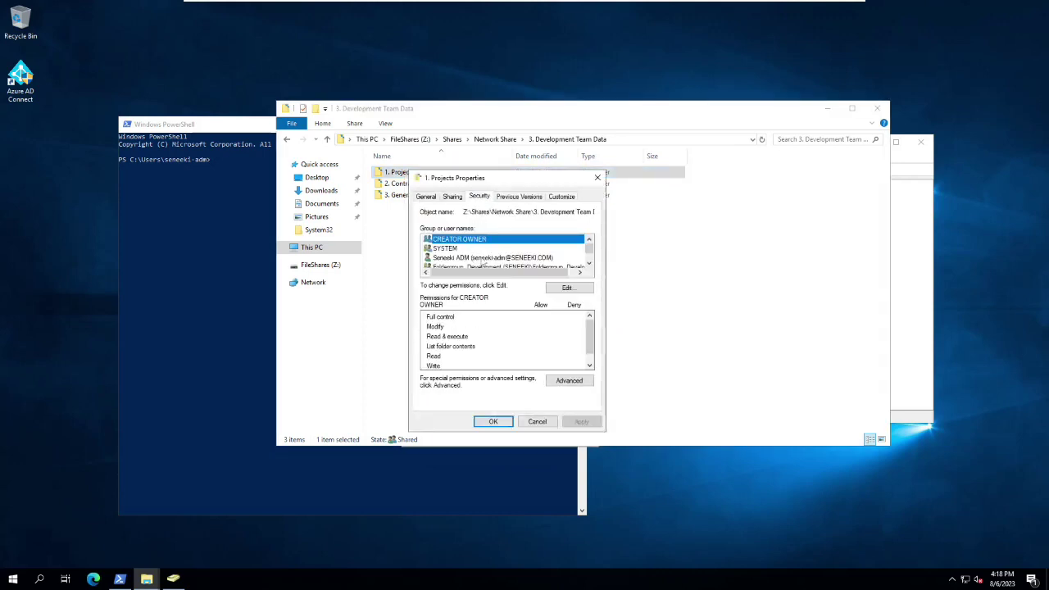
{"action": "scroll", "coordinate": [484, 261], "scroll_direction": "down", "scroll_amount": 1}
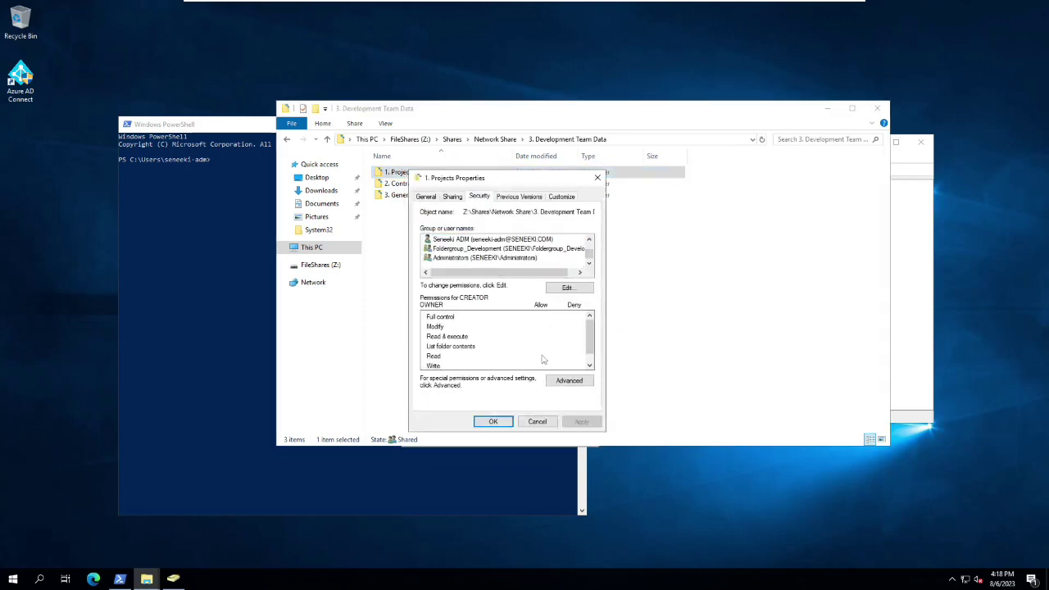
{"action": "left_click", "coordinate": [566, 381]}
{"action": "left_click", "coordinate": [494, 211]}
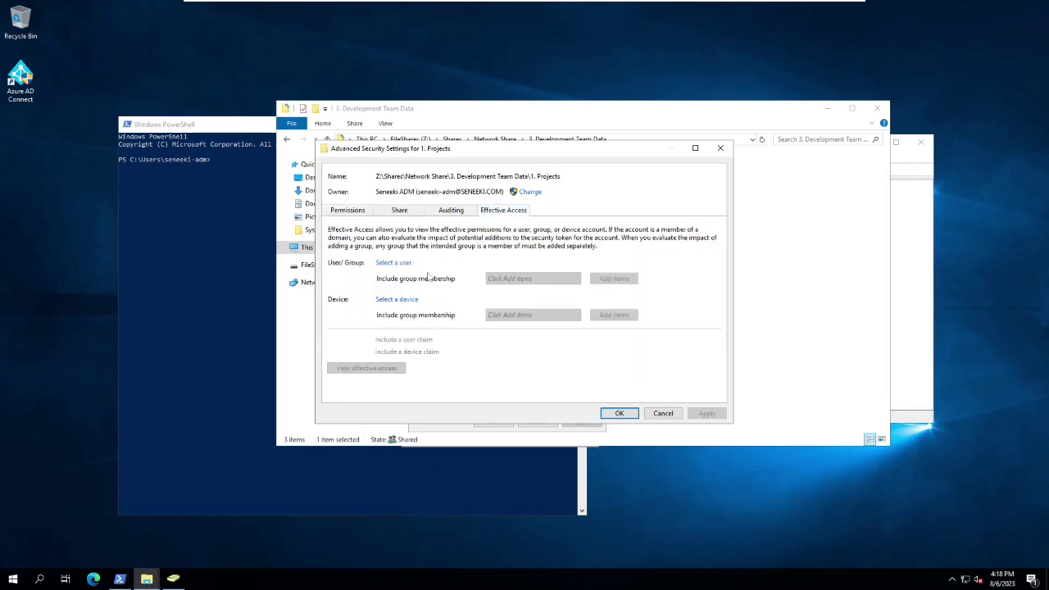
{"action": "left_click", "coordinate": [397, 268]}
{"action": "type", "text": "seneeki k"}
{"action": "key", "text": "Return"}
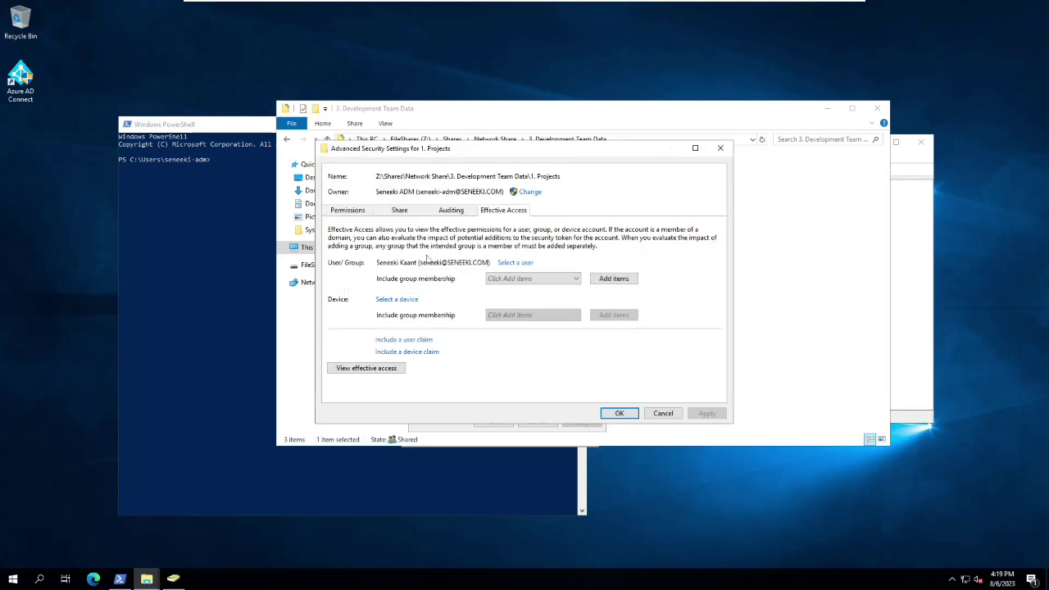
{"action": "left_click", "coordinate": [373, 369]}
{"action": "scroll", "coordinate": [439, 372], "scroll_direction": "down", "scroll_amount": 5}
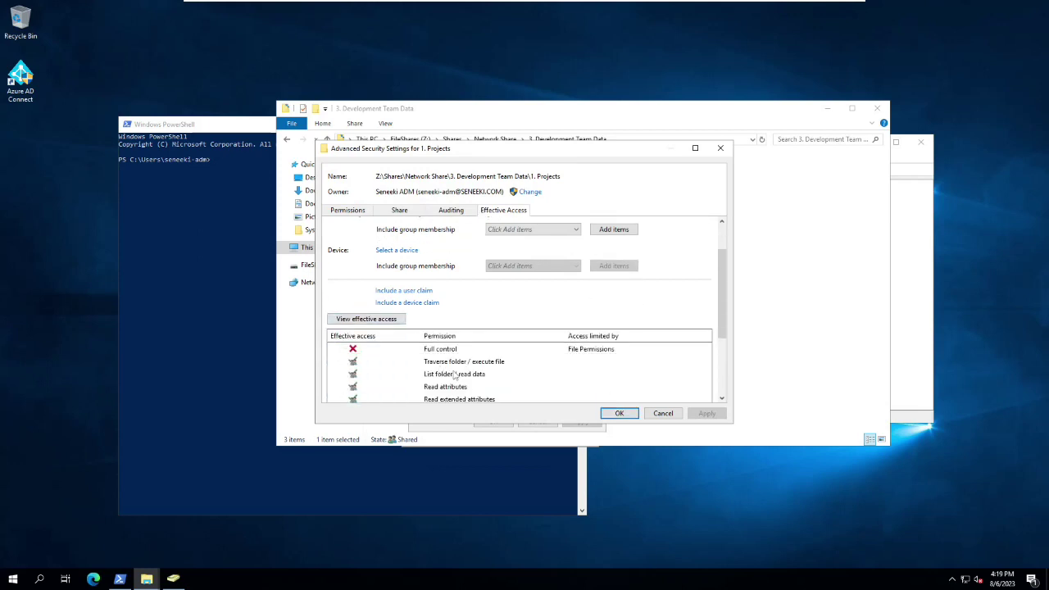
{"action": "left_click", "coordinate": [613, 414]}
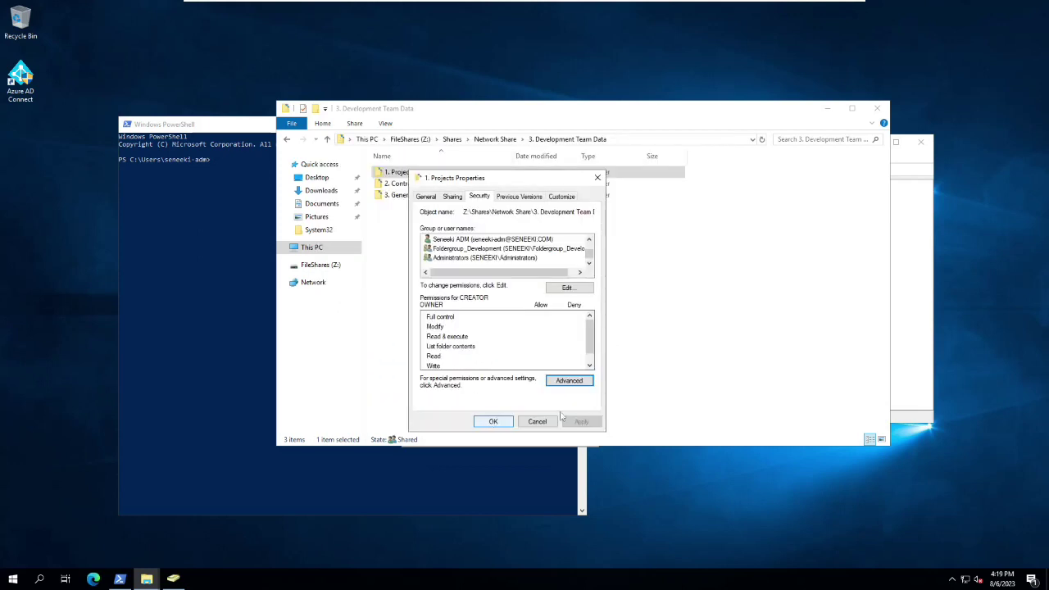
{"action": "left_click", "coordinate": [492, 421]}
- Review the permission entries on 3. General and check the Development member's effective access to that folder
{"action": "right_click", "coordinate": [405, 195]}
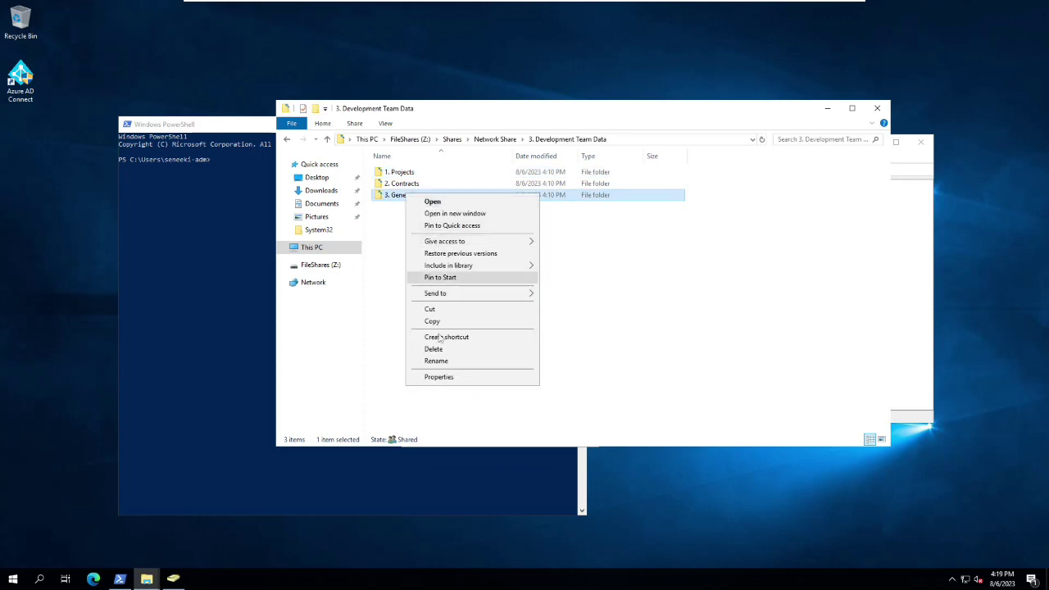
{"action": "left_click", "coordinate": [440, 377]}
{"action": "left_click", "coordinate": [479, 220]}
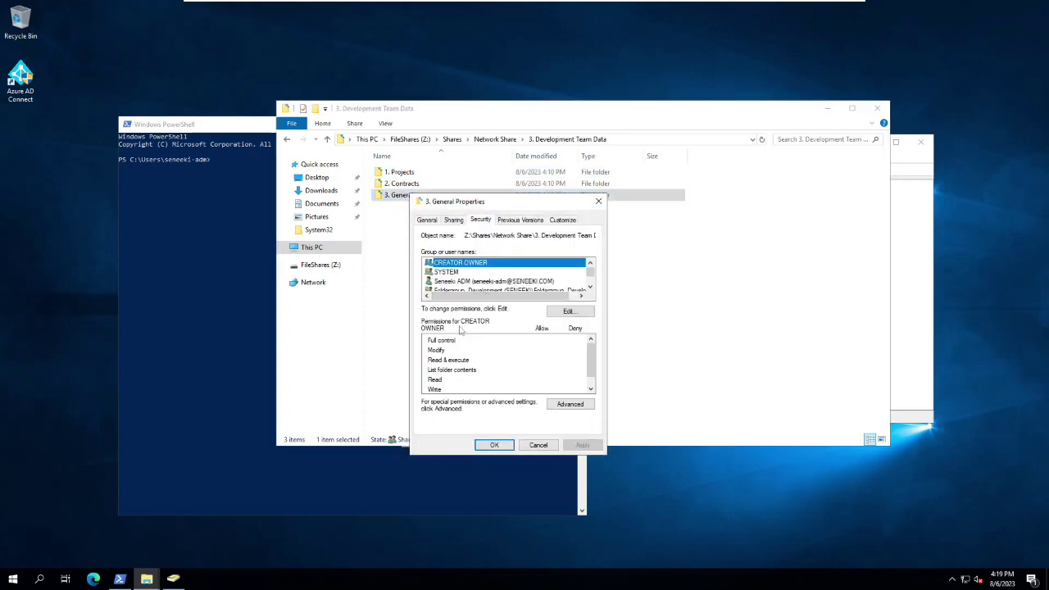
{"action": "scroll", "coordinate": [490, 283], "scroll_direction": "down", "scroll_amount": 1}
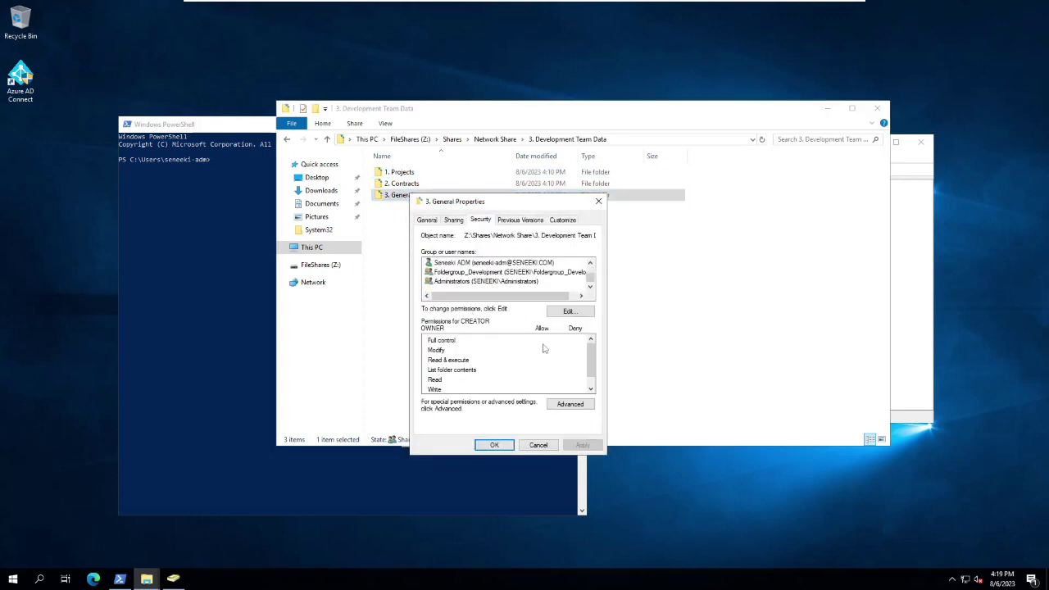
{"action": "left_click", "coordinate": [571, 404]}
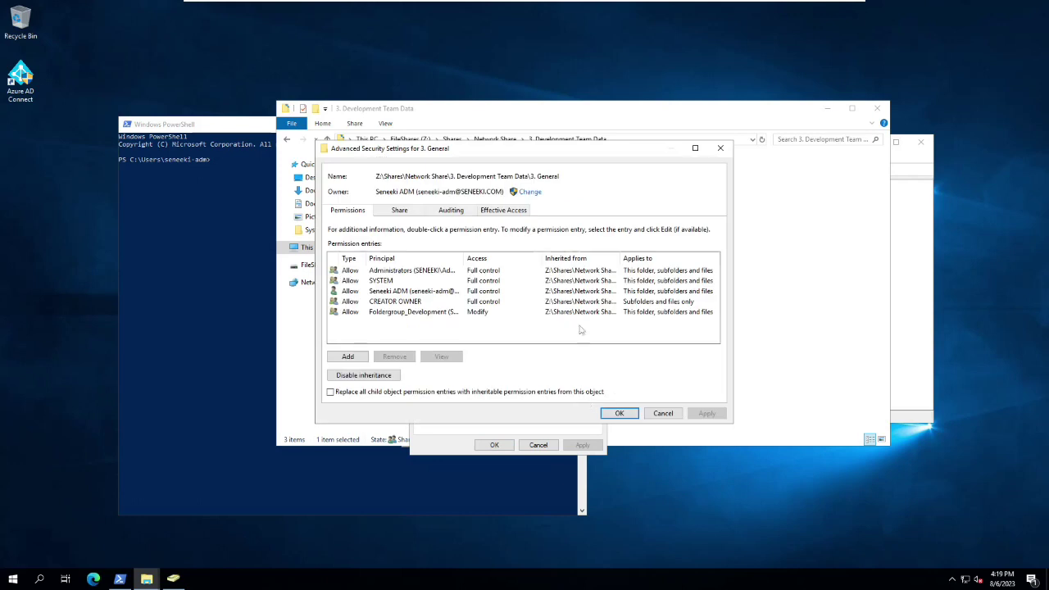
{"action": "left_click", "coordinate": [502, 211]}
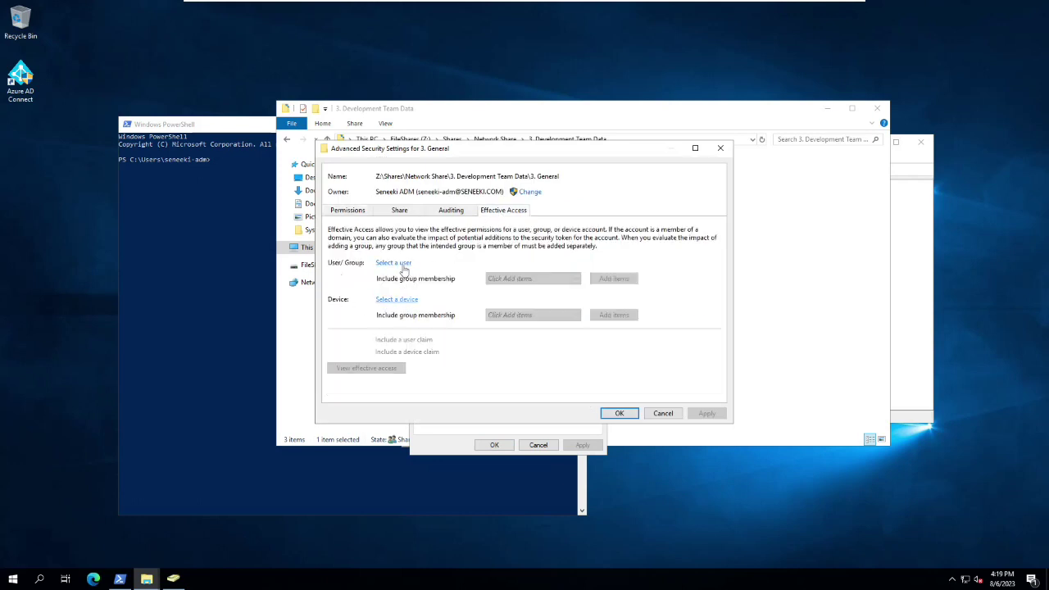
{"action": "left_click", "coordinate": [400, 264]}
{"action": "type", "text": "sen"}
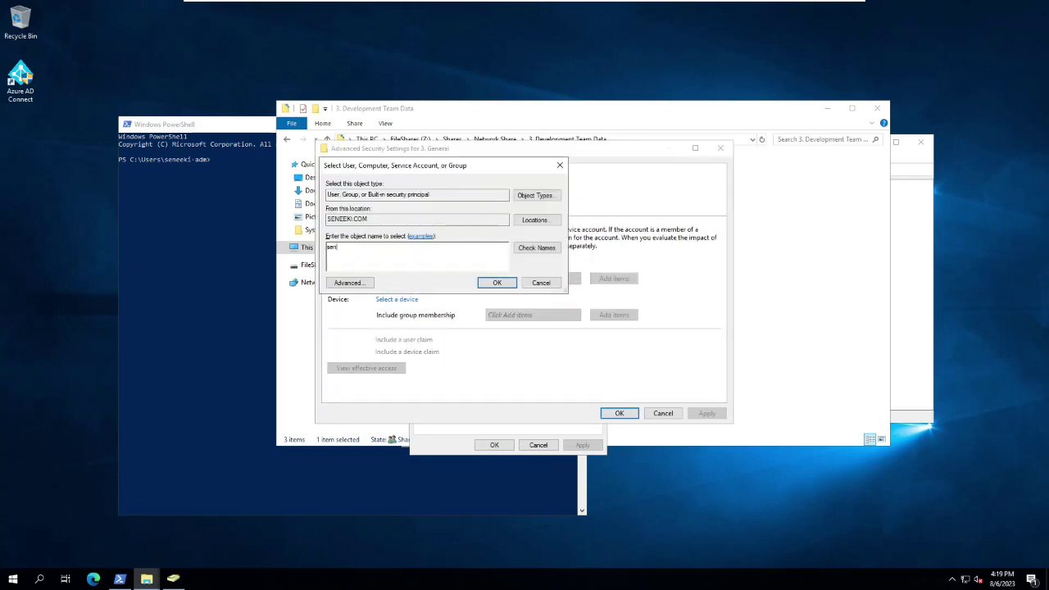
{"action": "type", "text": "eeki"}
{"action": "key", "text": "Return"}
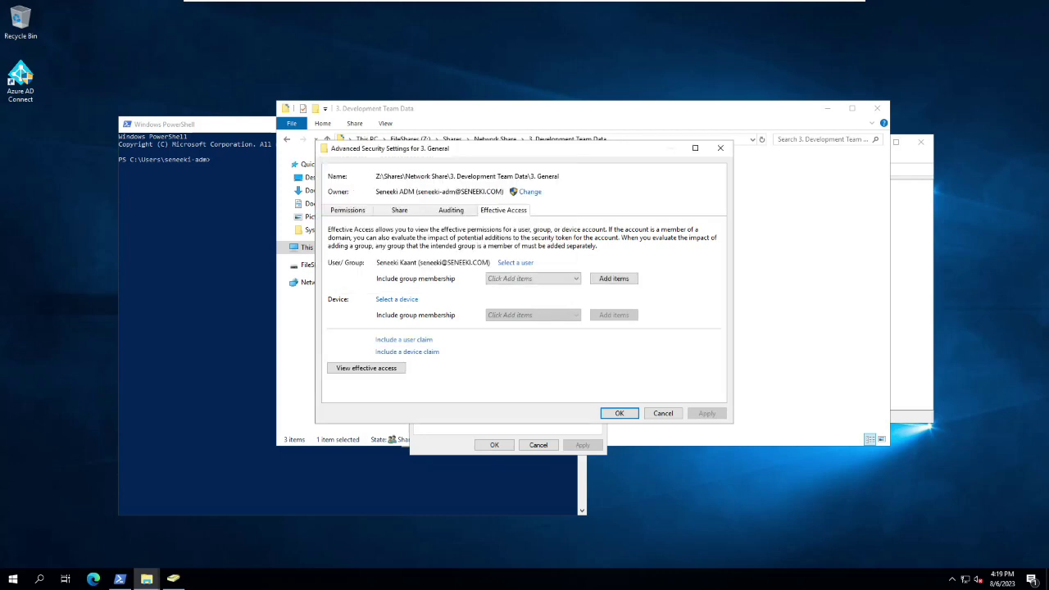
{"action": "left_click", "coordinate": [392, 368]}
{"action": "scroll", "coordinate": [458, 373], "scroll_direction": "down", "scroll_amount": 5}
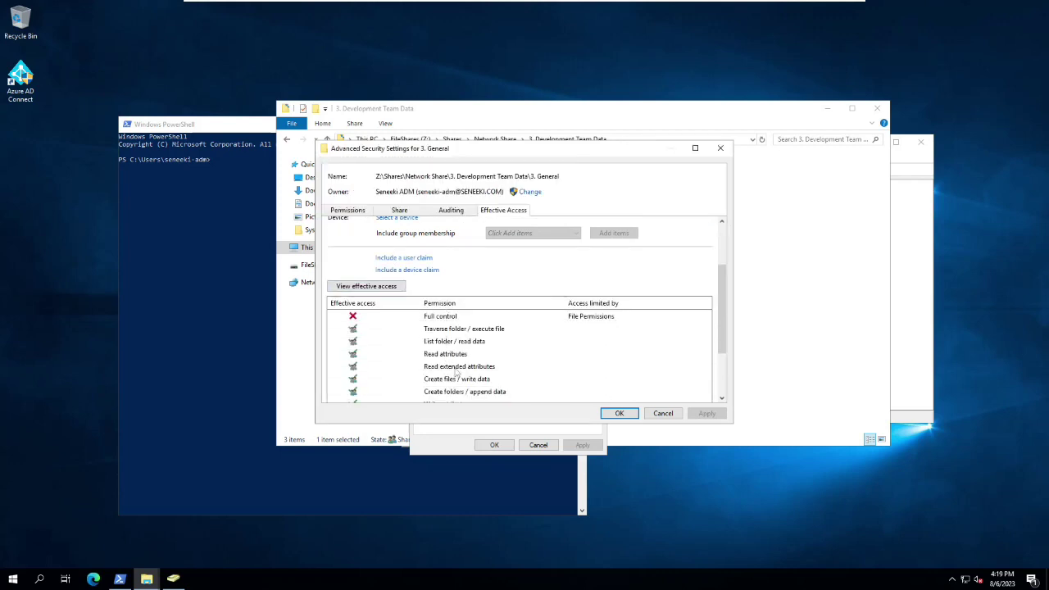
{"action": "left_click", "coordinate": [604, 414]}
{"action": "left_click", "coordinate": [494, 445]}
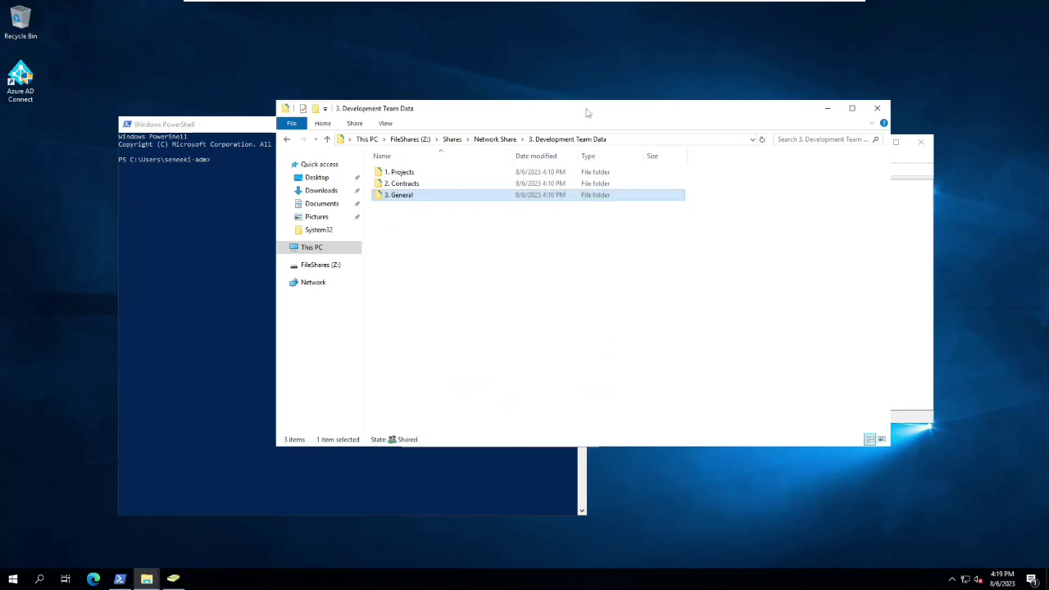
- Leave the server session and browse to Network Share on SENEEKI-DC01 in the local computer's File Explorer
{"action": "left_click", "coordinate": [815, 12]}
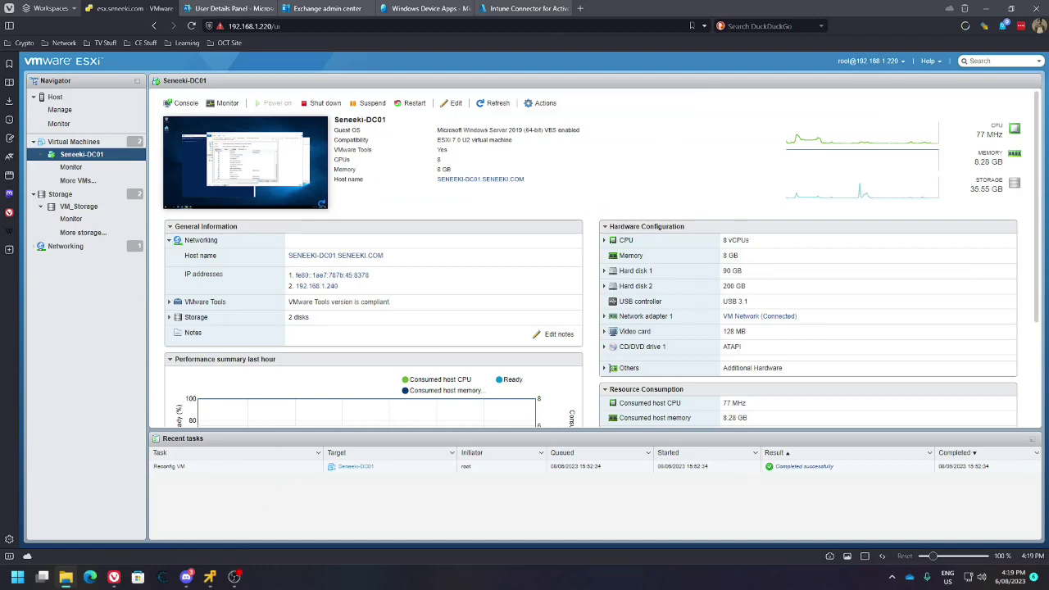
{"action": "key", "text": "super+e"}
{"action": "left_click_drag", "start_coordinate": [635, 127], "coordinate": [518, 107]}
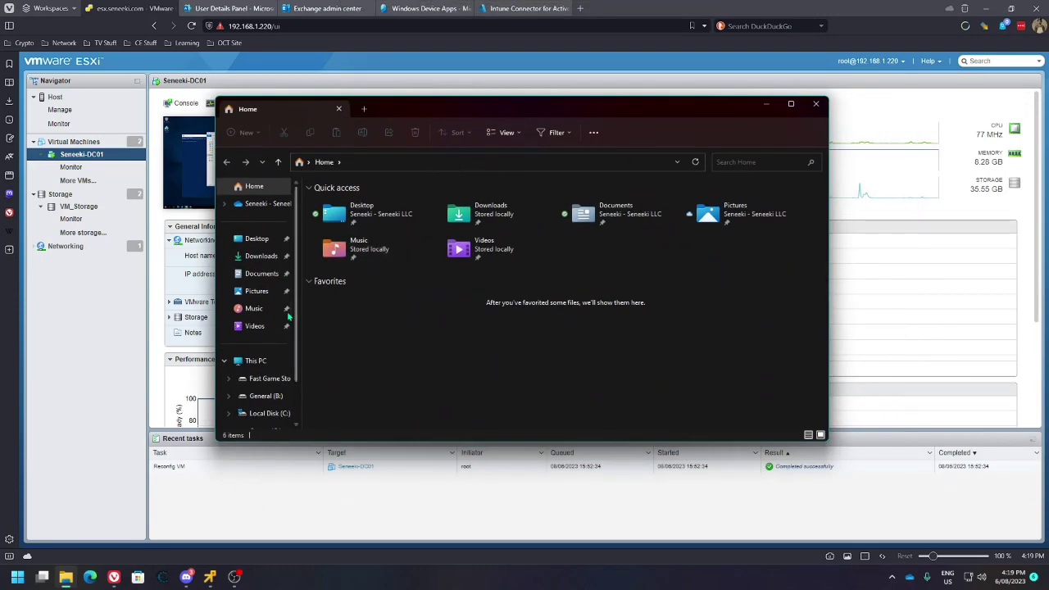
{"action": "left_click", "coordinate": [353, 162]}
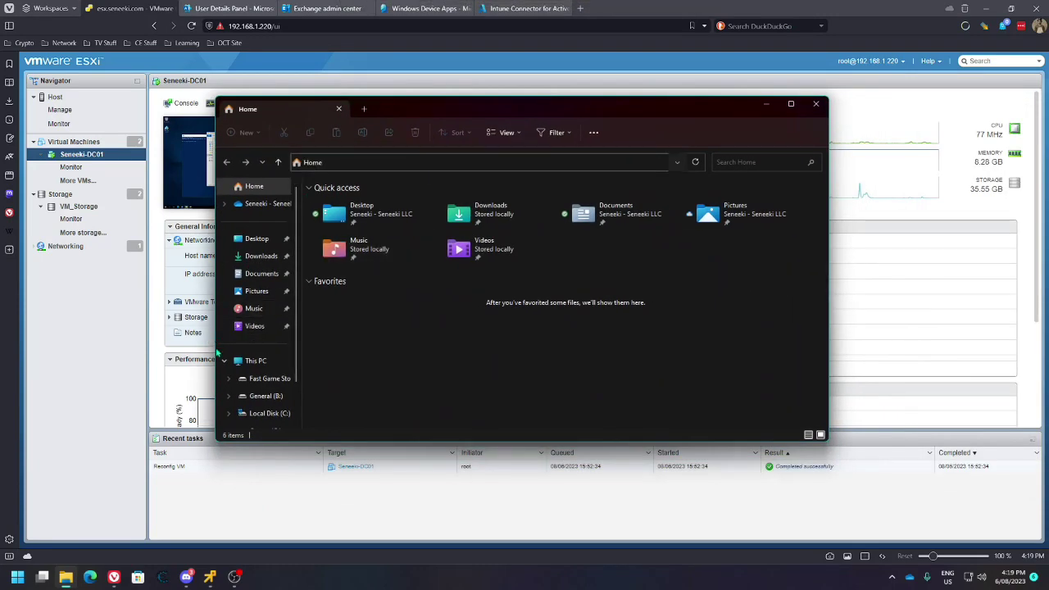
{"action": "scroll", "coordinate": [254, 383], "scroll_direction": "down", "scroll_amount": 2}
{"action": "left_click", "coordinate": [258, 396]}
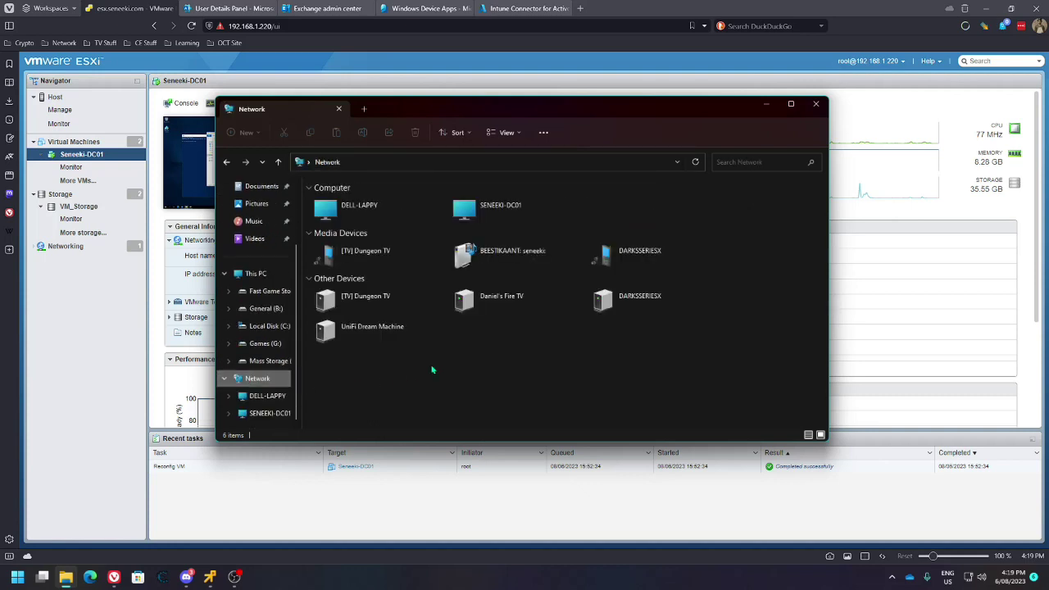
{"action": "double_click", "coordinate": [485, 214]}
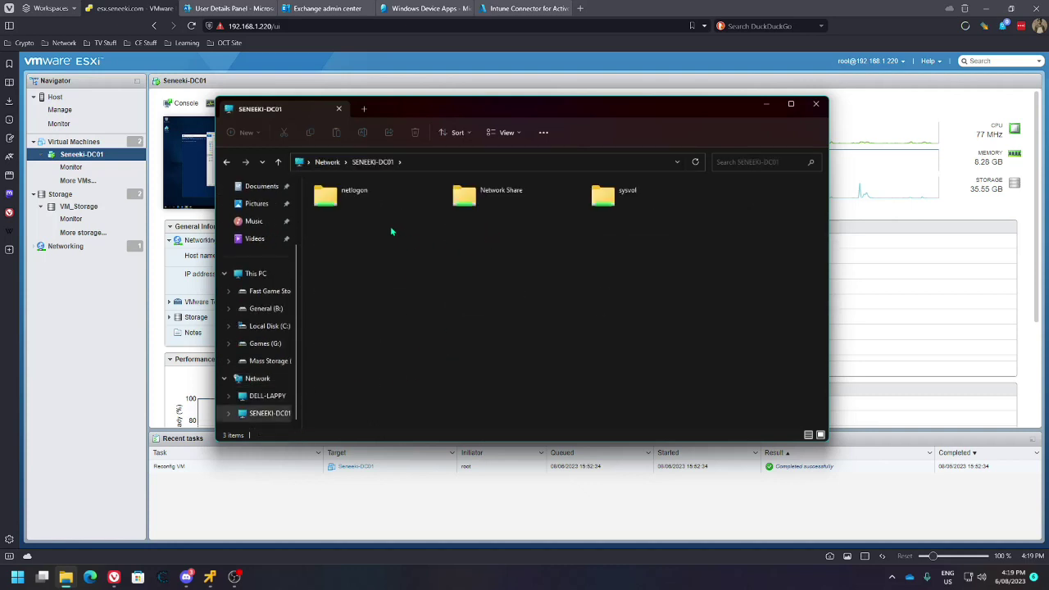
{"action": "double_click", "coordinate": [466, 195]}
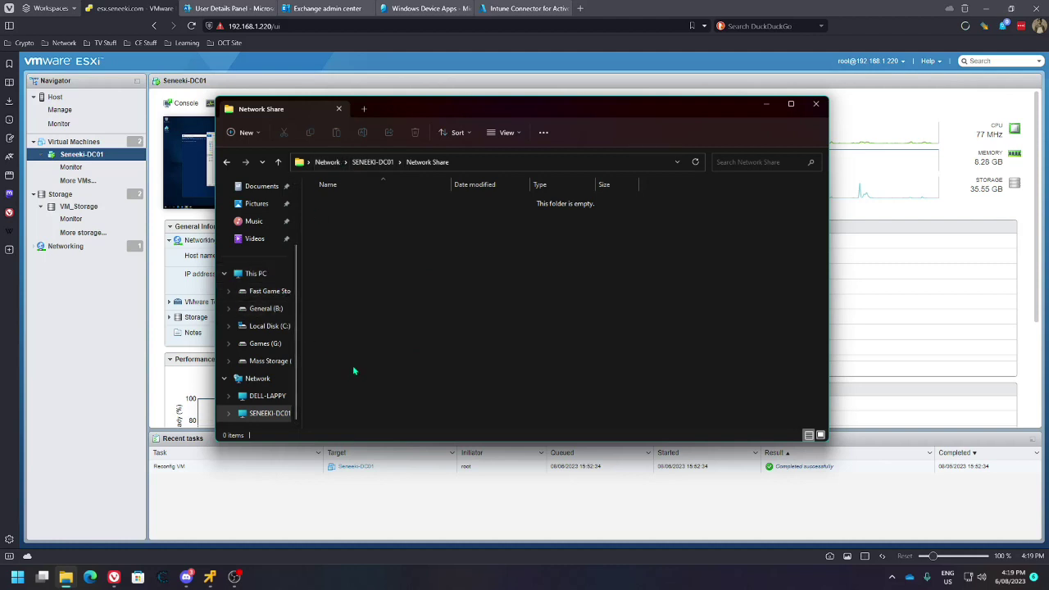
- Map \\SENEEKI-DC01\Network Share to drive Z: with reconnection at sign-in, connecting with different credentials
{"action": "right_click", "coordinate": [261, 275]}
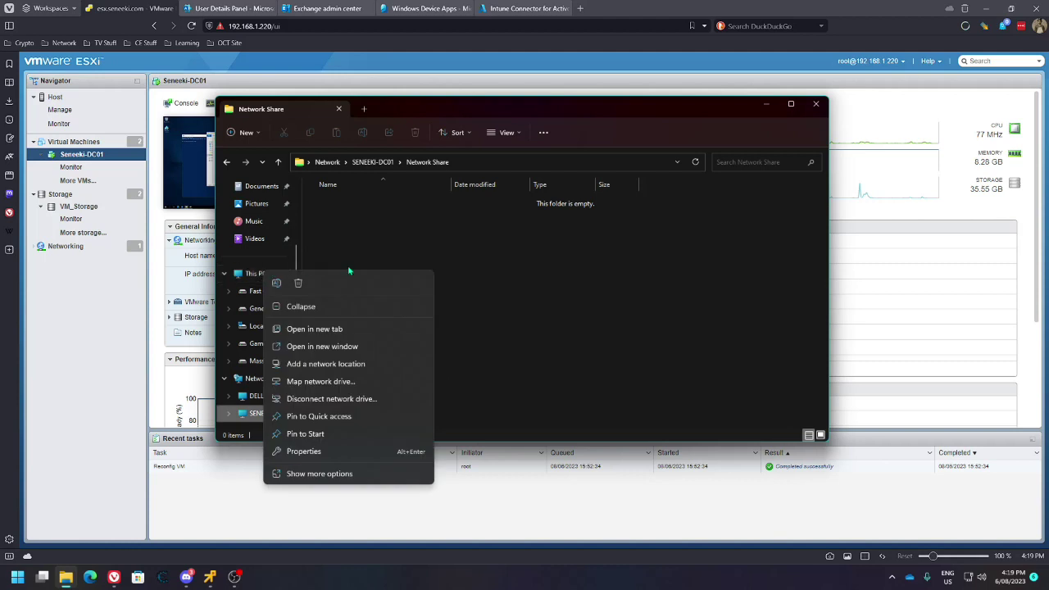
{"action": "left_click", "coordinate": [326, 382]}
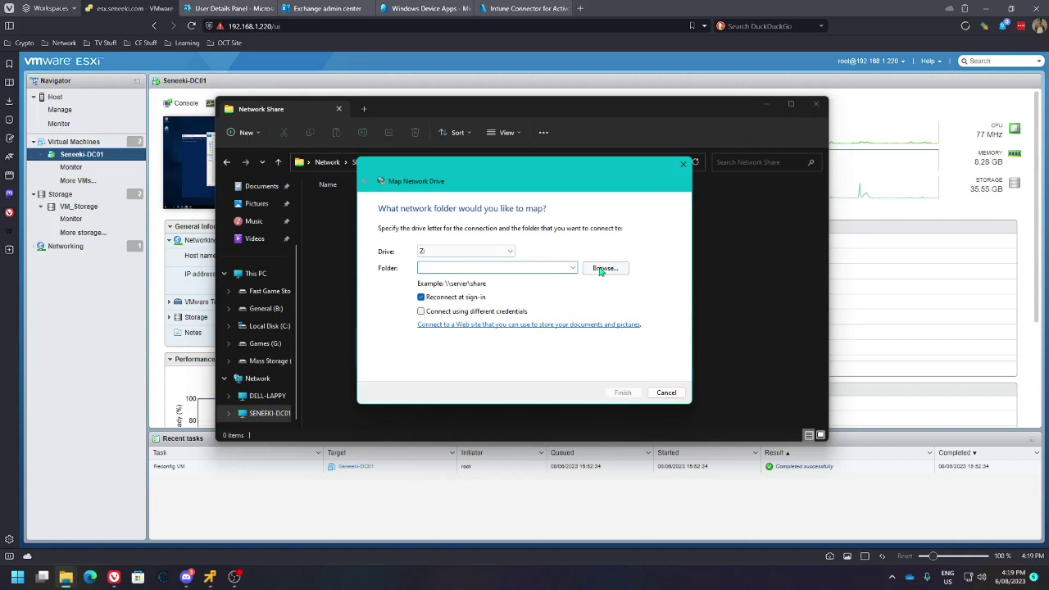
{"action": "left_click", "coordinate": [603, 269]}
{"action": "left_click", "coordinate": [489, 268]}
{"action": "left_click", "coordinate": [451, 268]}
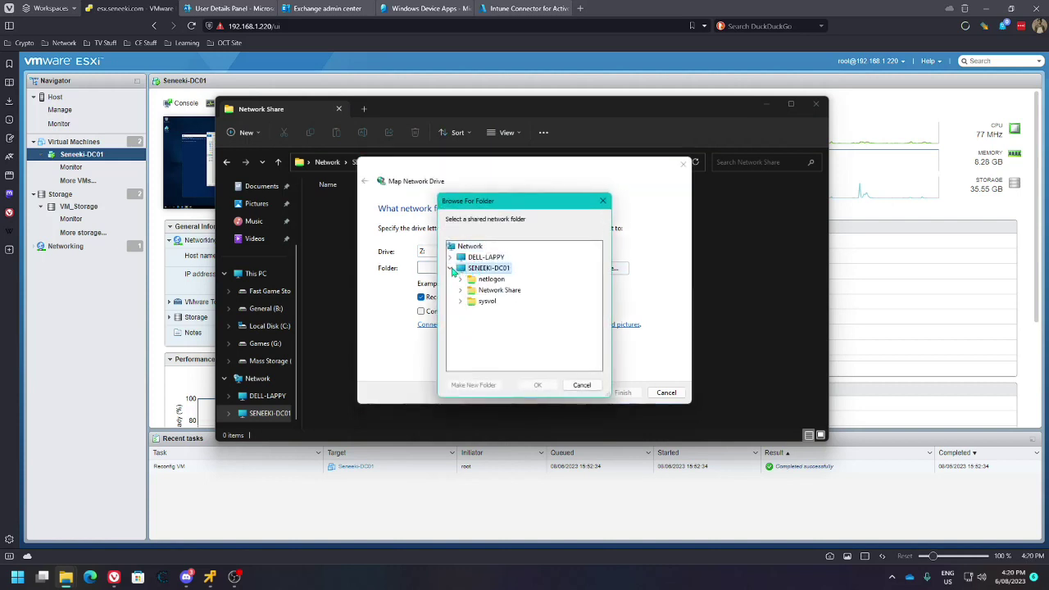
{"action": "left_click", "coordinate": [498, 290]}
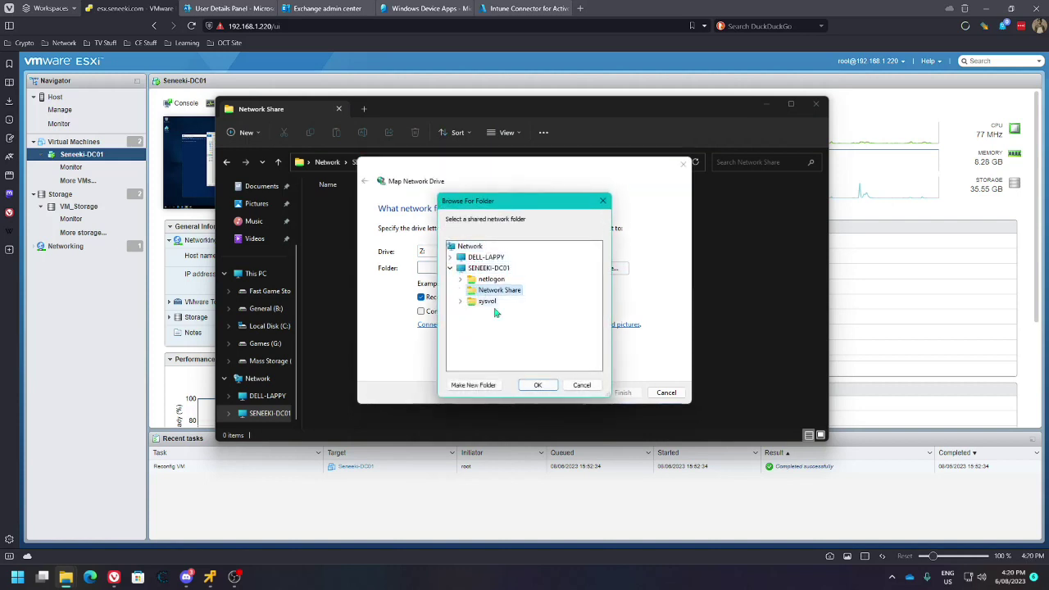
{"action": "left_click", "coordinate": [537, 385]}
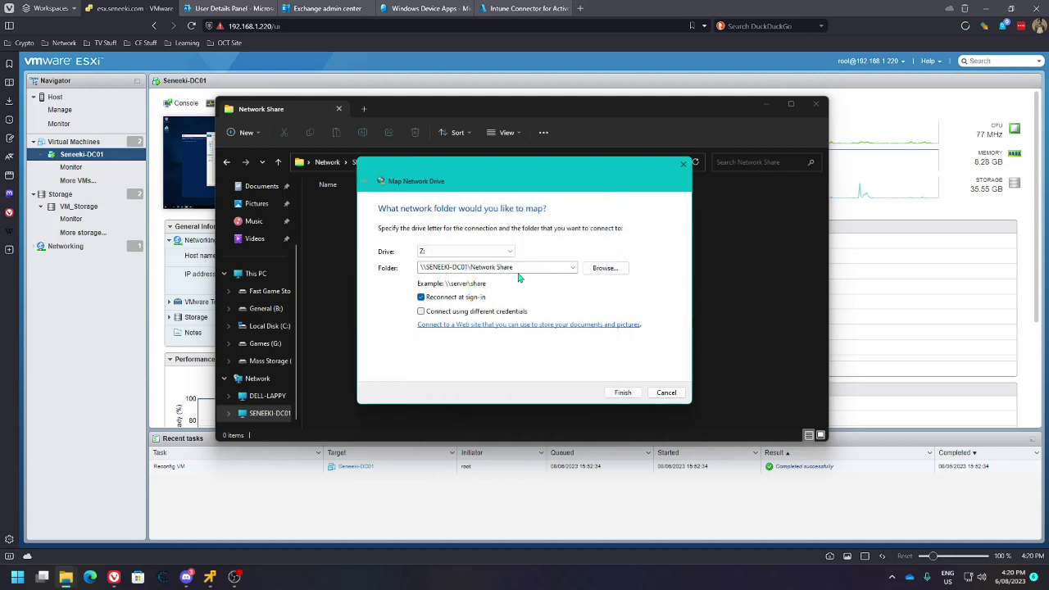
{"action": "left_click", "coordinate": [422, 313]}
{"action": "left_click", "coordinate": [621, 392]}
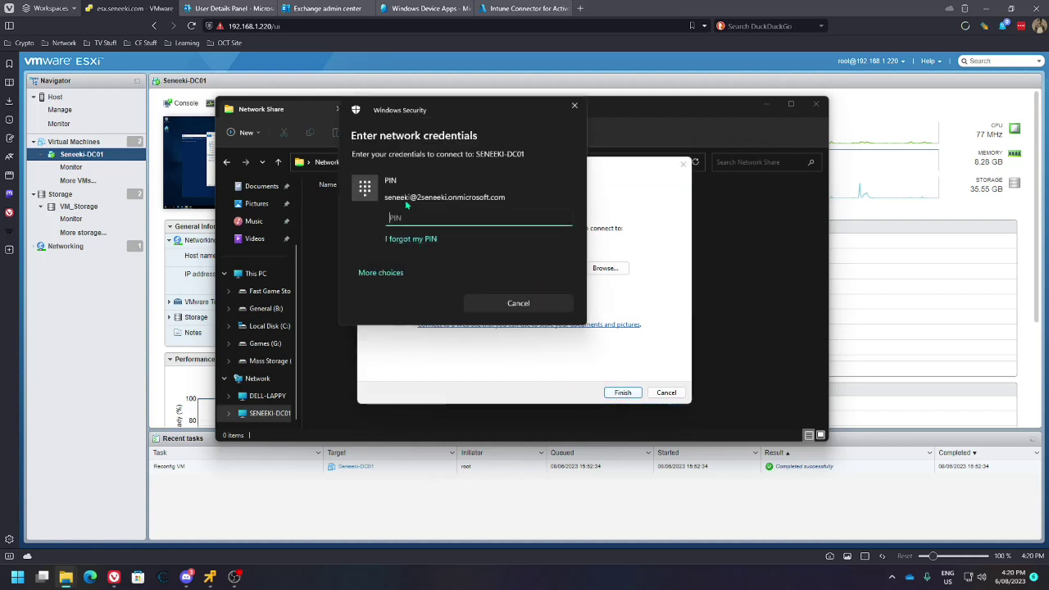
- Authenticate to SENEEKI-DC01 with the listed domain account instead of the PIN, entering the account password and remembering the credentials
{"action": "left_click", "coordinate": [384, 272]}
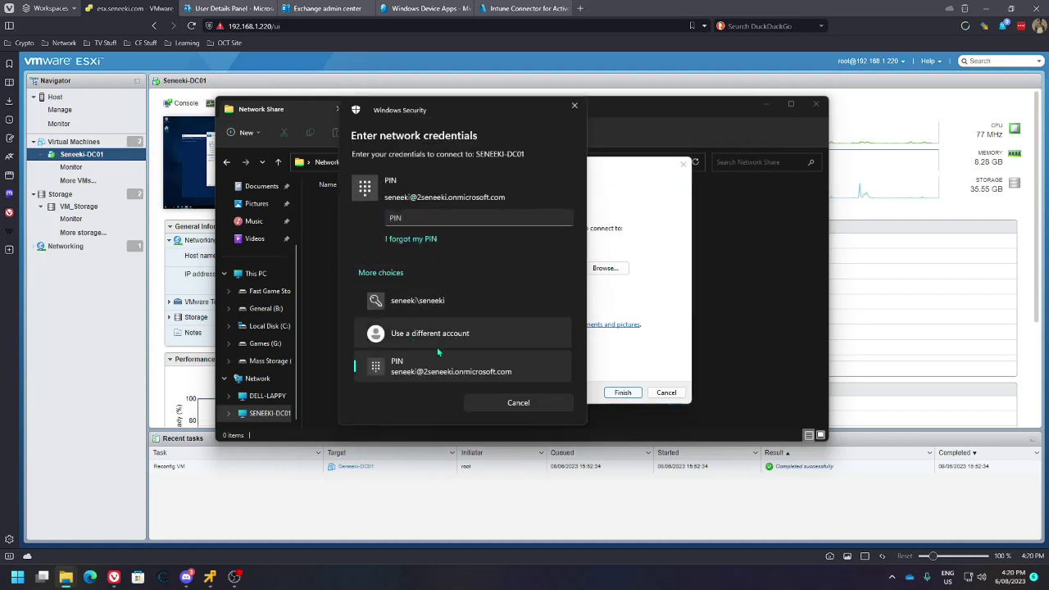
{"action": "left_click", "coordinate": [425, 305]}
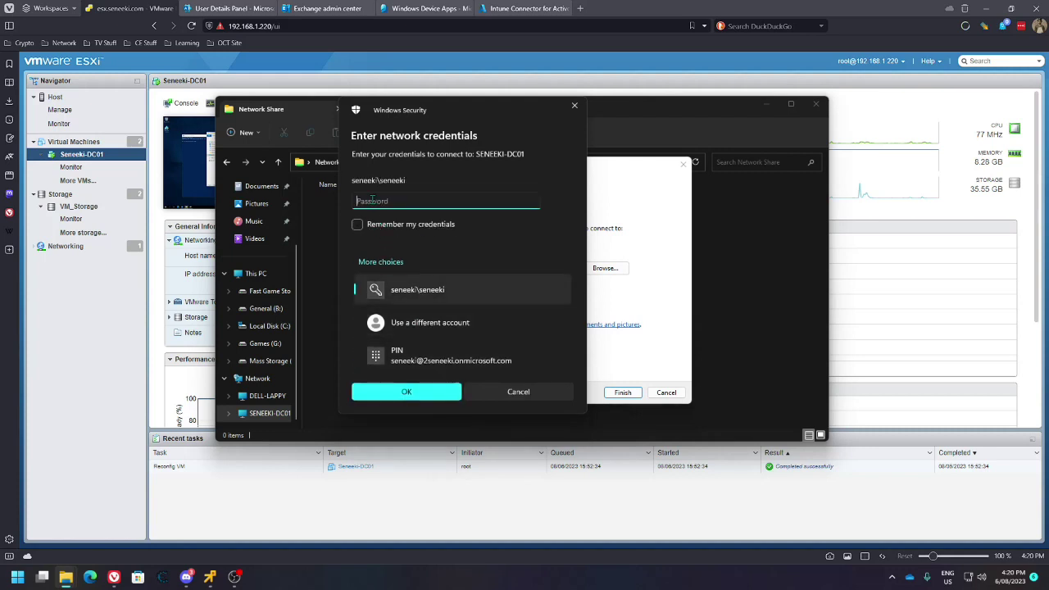
{"action": "left_click", "coordinate": [358, 224]}
{"action": "type", "text": "•••••"}
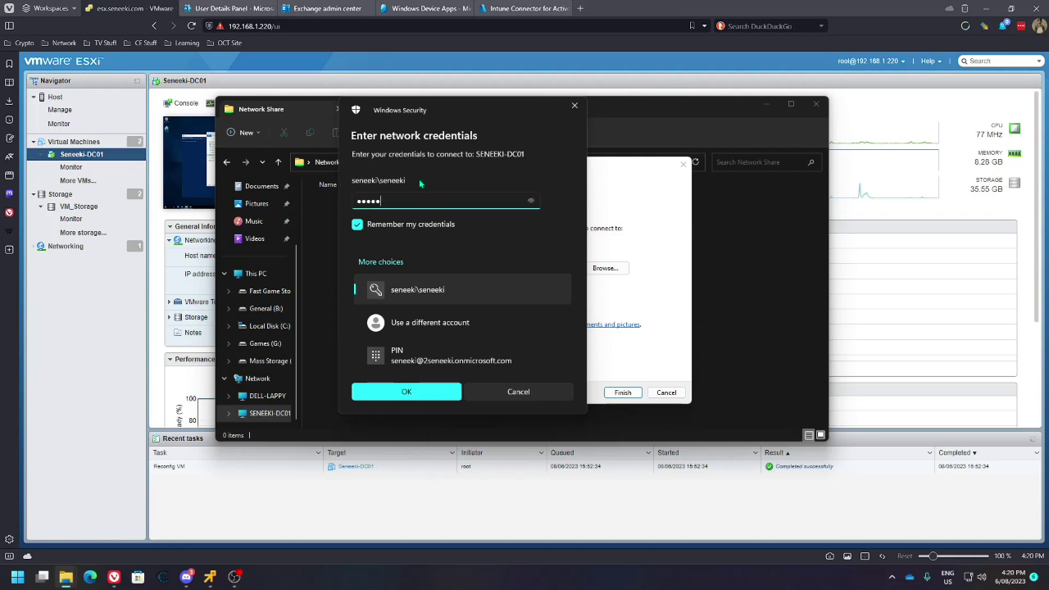
{"action": "key", "text": "Return"}
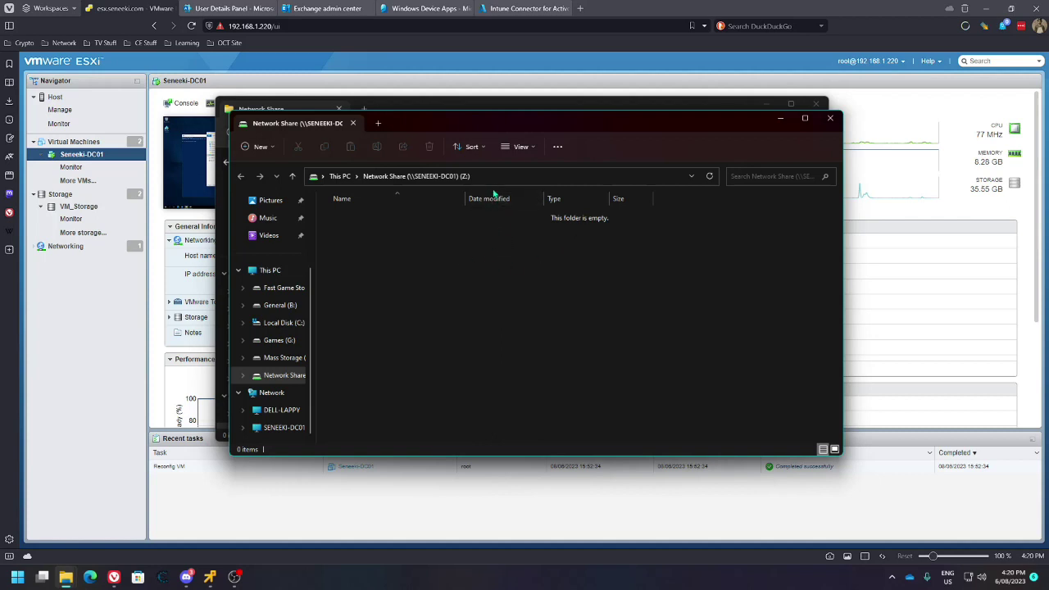
- Return to the server session and open the properties of the Shares folder at the root of FileShares (Z:)
{"action": "left_click", "coordinate": [781, 118]}
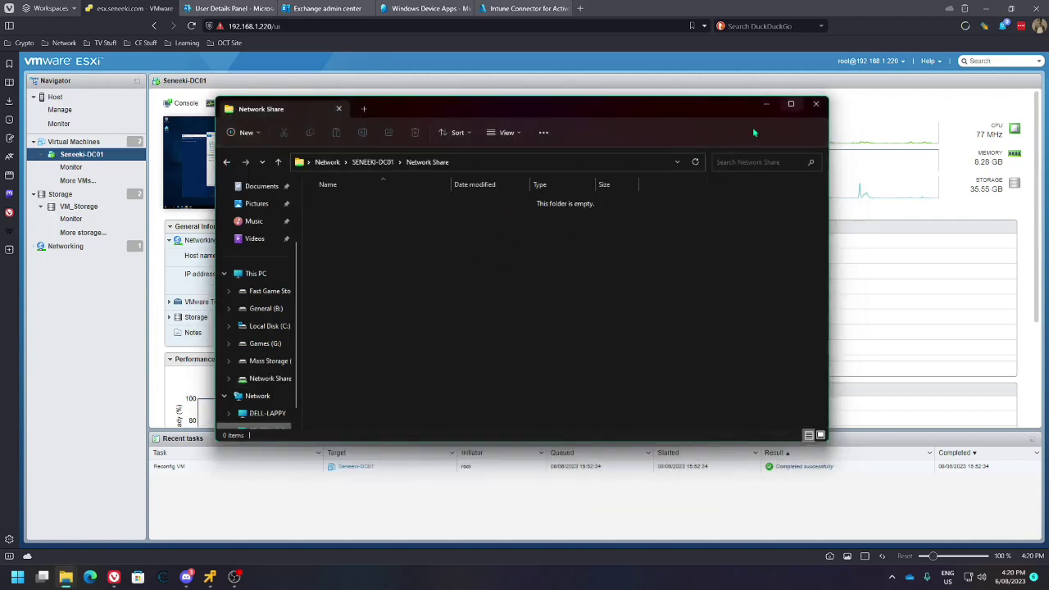
{"action": "left_click", "coordinate": [767, 107]}
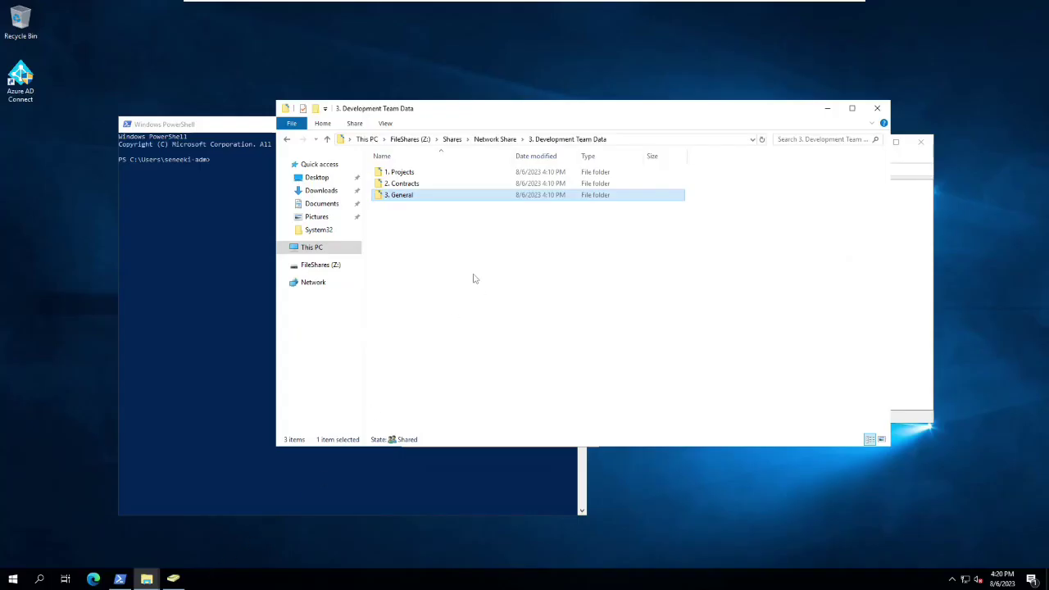
{"action": "left_click", "coordinate": [453, 140]}
{"action": "right_click", "coordinate": [397, 175]}
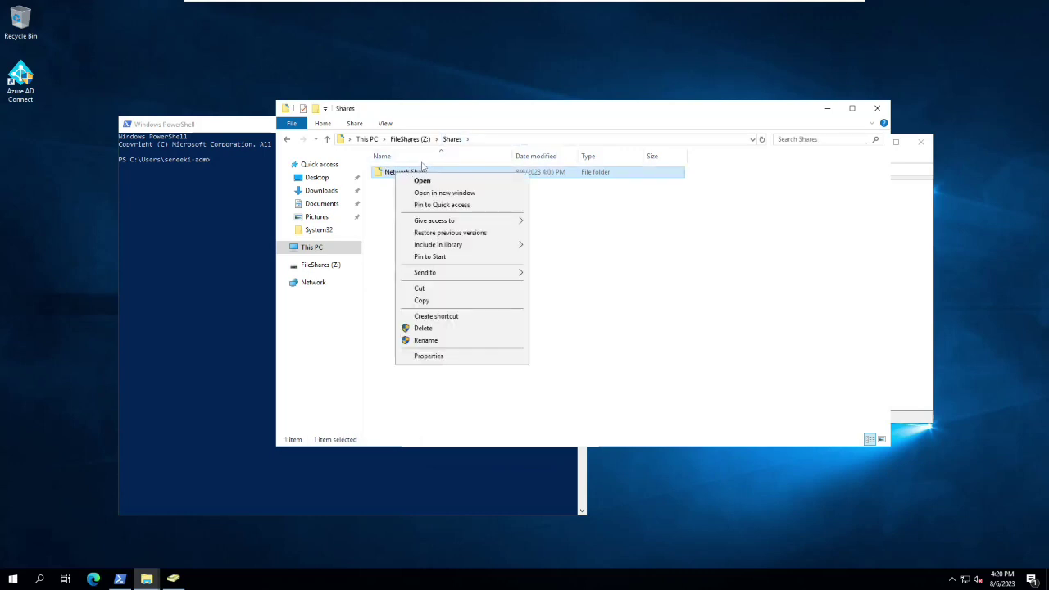
{"action": "left_click", "coordinate": [410, 140]}
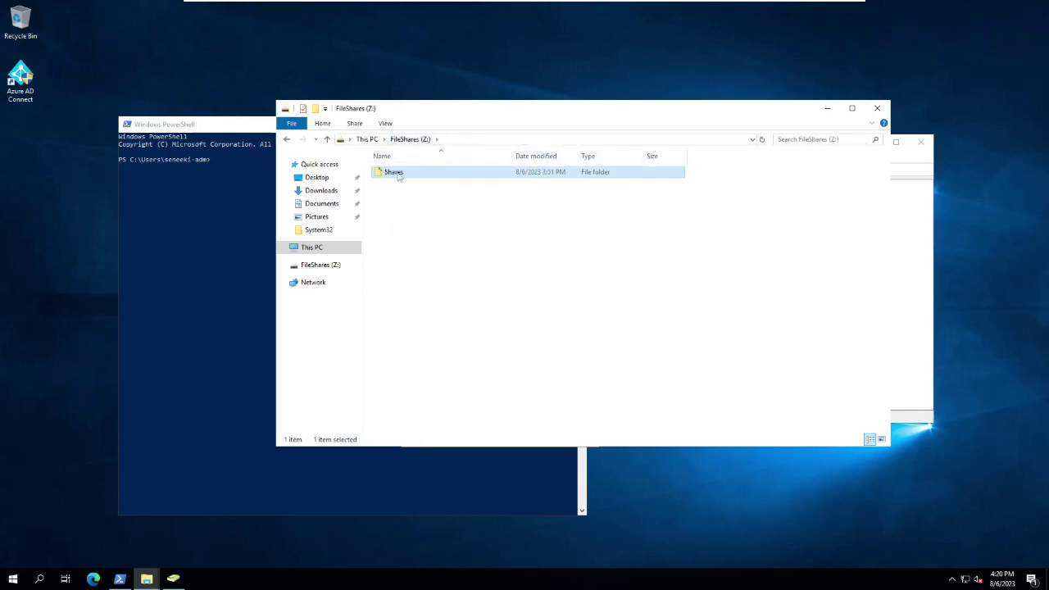
{"action": "right_click", "coordinate": [398, 174]}
{"action": "left_click", "coordinate": [431, 357]}
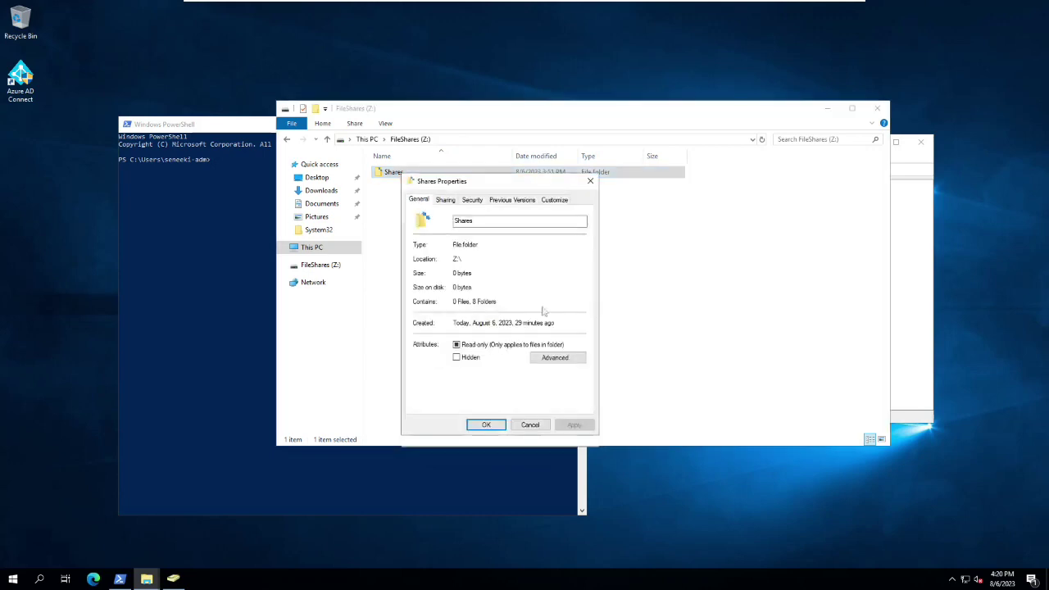
- Examine the Users permission entry on the Shares folder, including its advanced permissions and scope, without changing it
{"action": "left_click", "coordinate": [445, 200]}
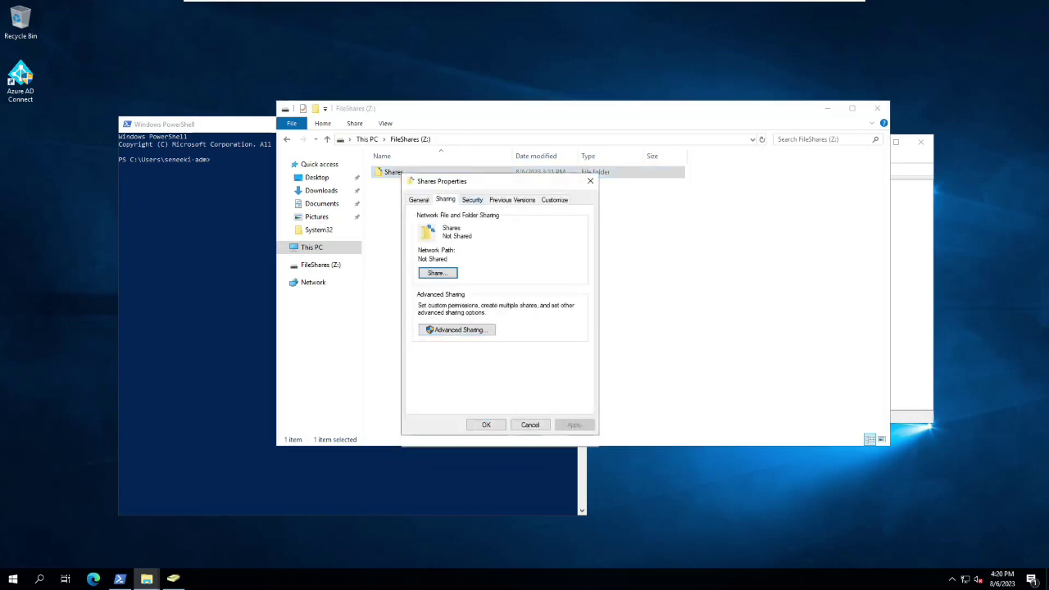
{"action": "left_click", "coordinate": [471, 201]}
{"action": "left_click", "coordinate": [464, 271]}
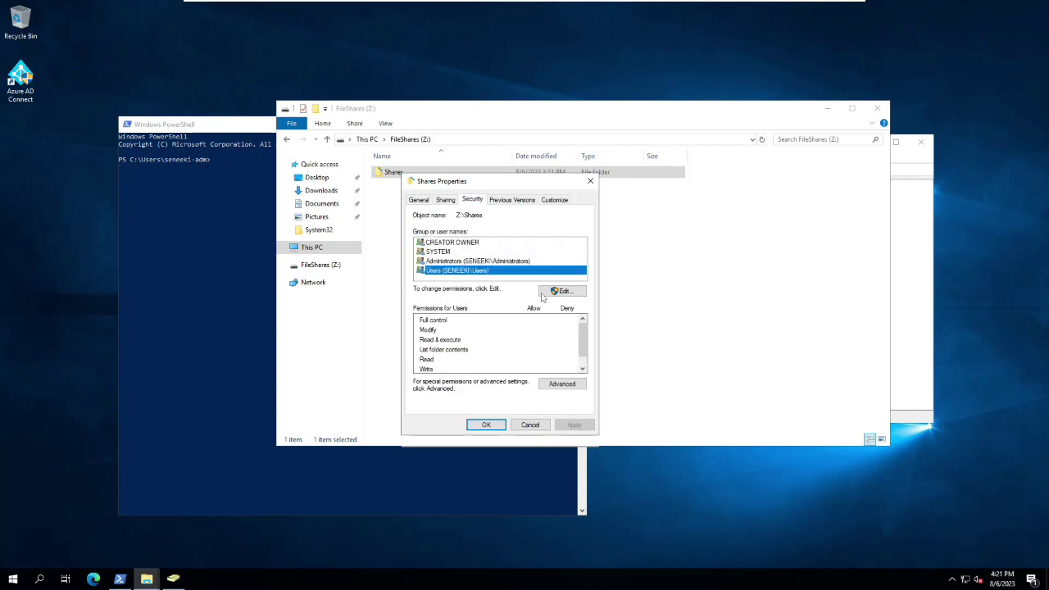
{"action": "left_click", "coordinate": [559, 384]}
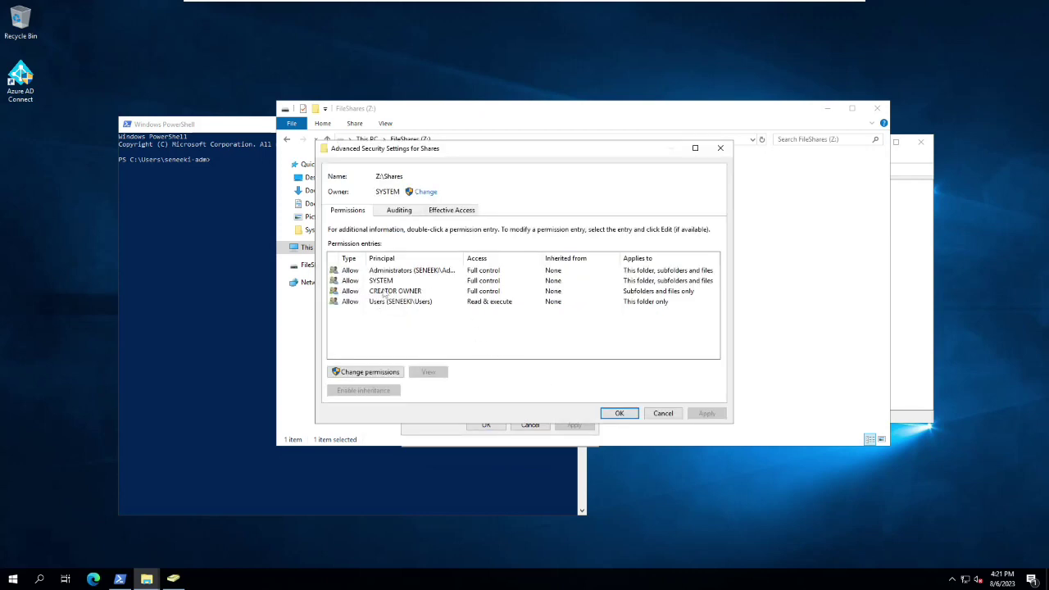
{"action": "left_click", "coordinate": [402, 303]}
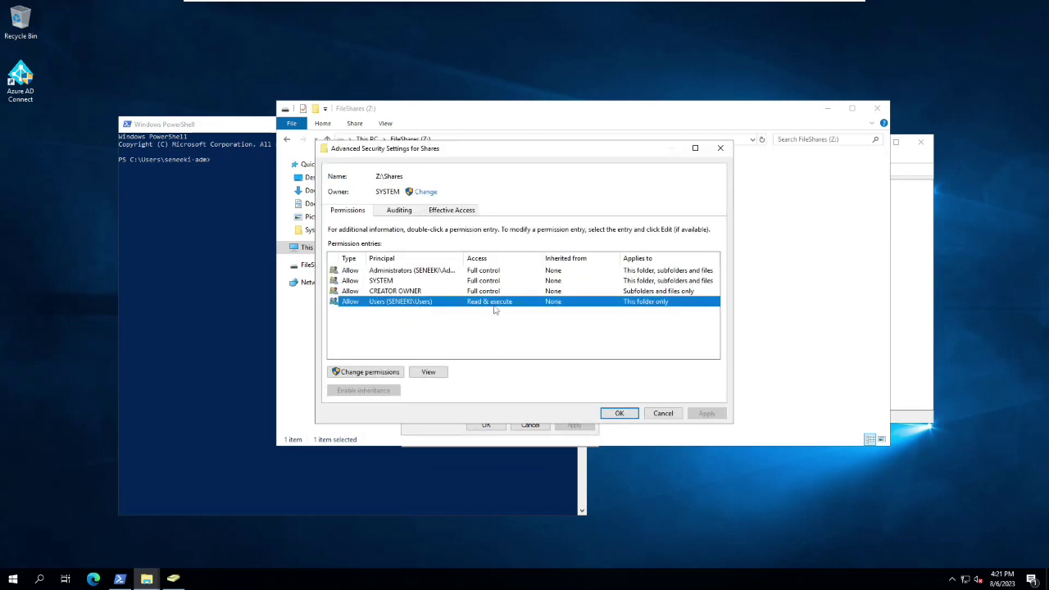
{"action": "left_click", "coordinate": [389, 373]}
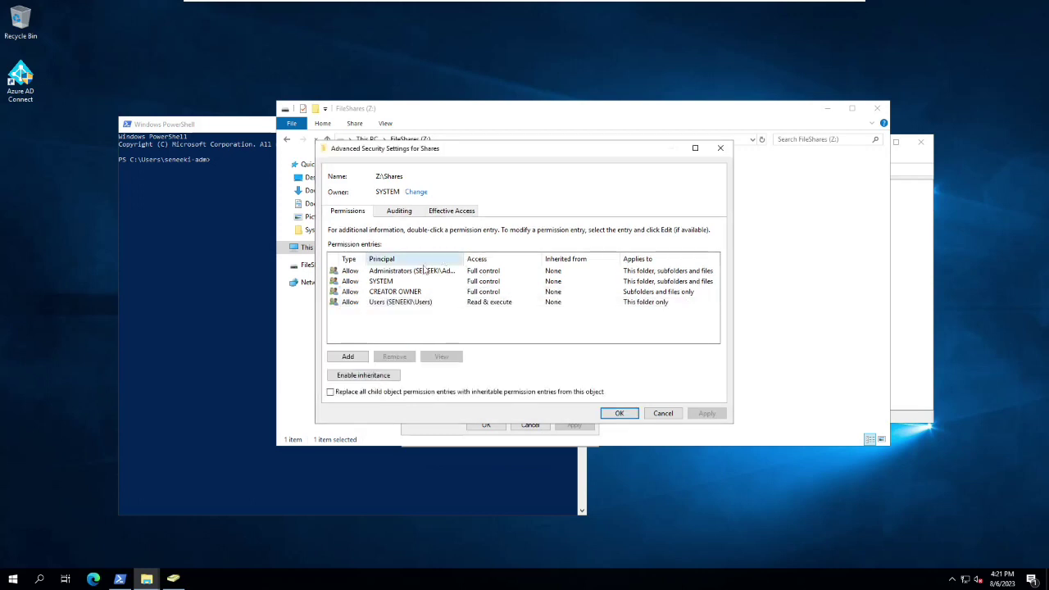
{"action": "left_click", "coordinate": [399, 304]}
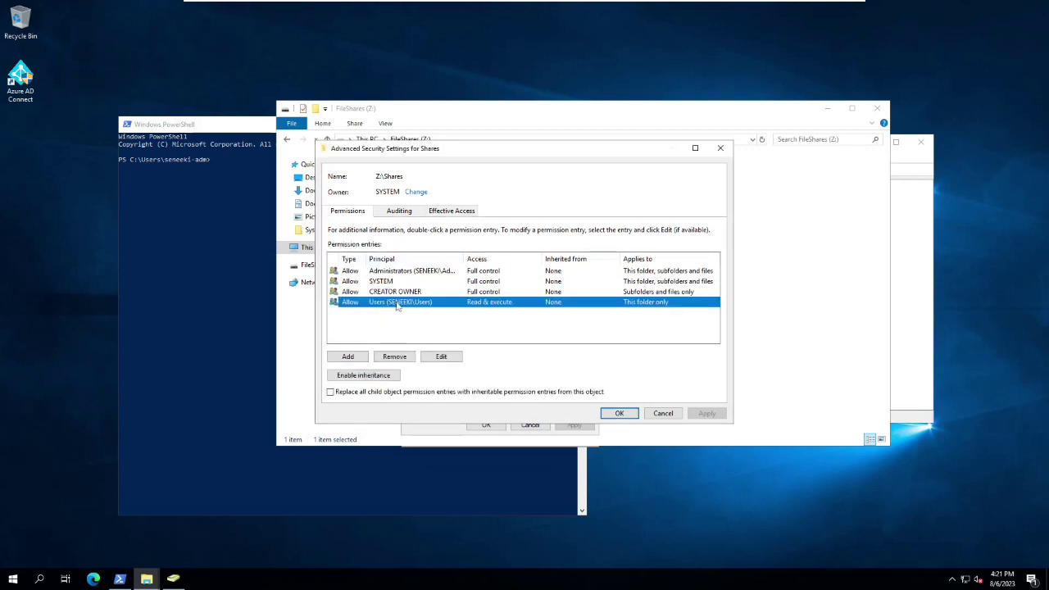
{"action": "left_click", "coordinate": [441, 356]}
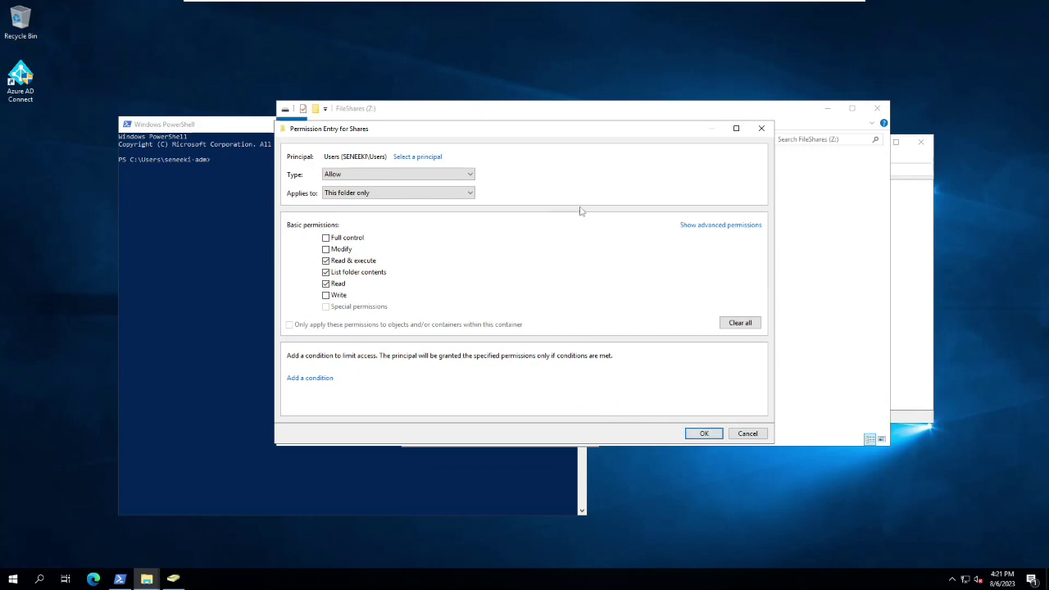
{"action": "left_click", "coordinate": [692, 226]}
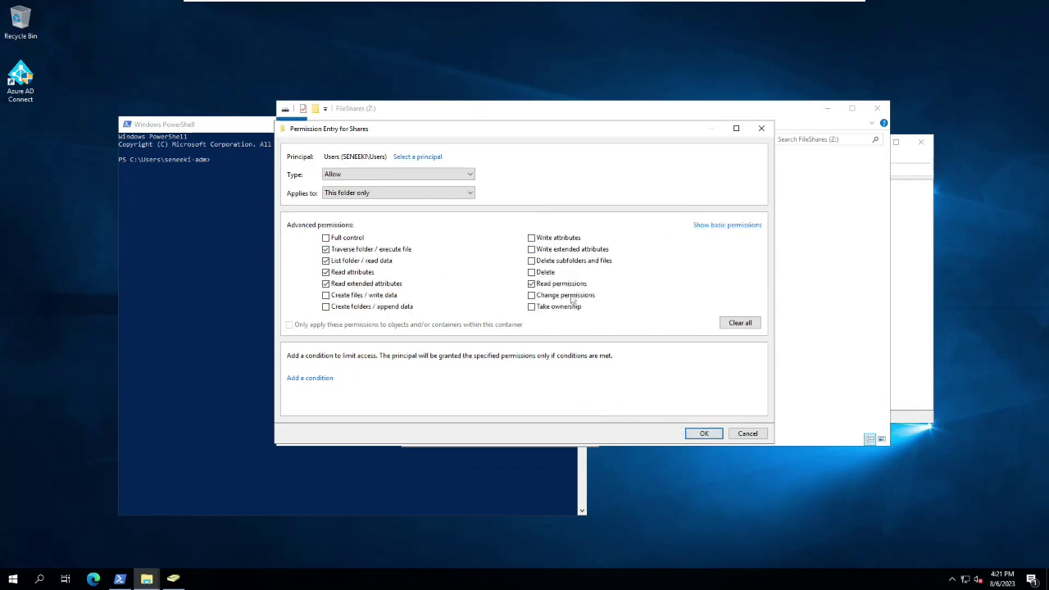
{"action": "left_click", "coordinate": [734, 434]}
- Check the Development member's effective access to the Shares folder and close its security settings and properties
{"action": "left_click", "coordinate": [469, 211]}
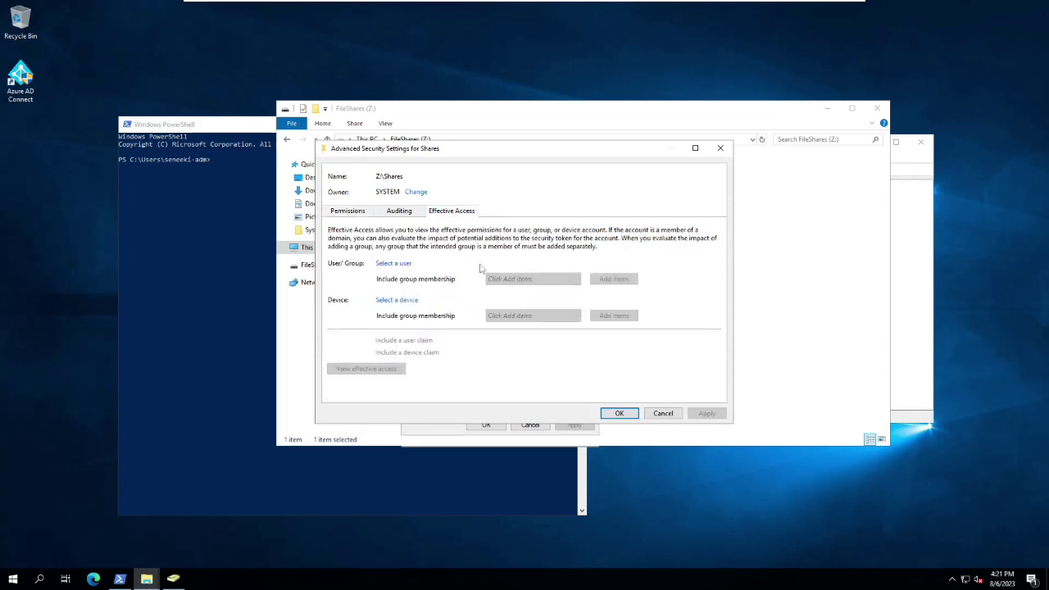
{"action": "left_click", "coordinate": [401, 269]}
{"action": "type", "text": "seneeki k"}
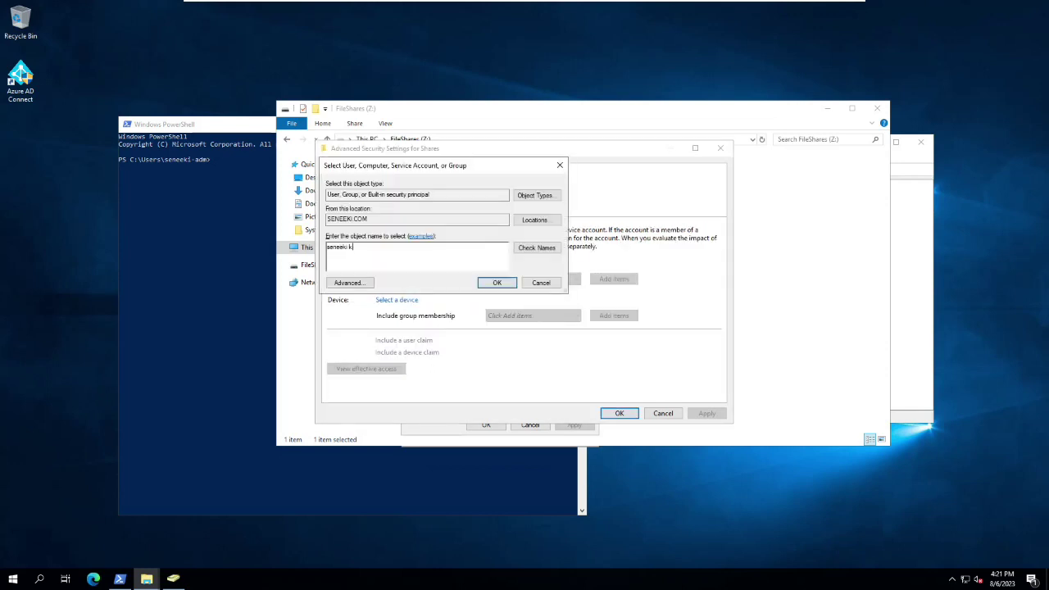
{"action": "key", "text": "Return"}
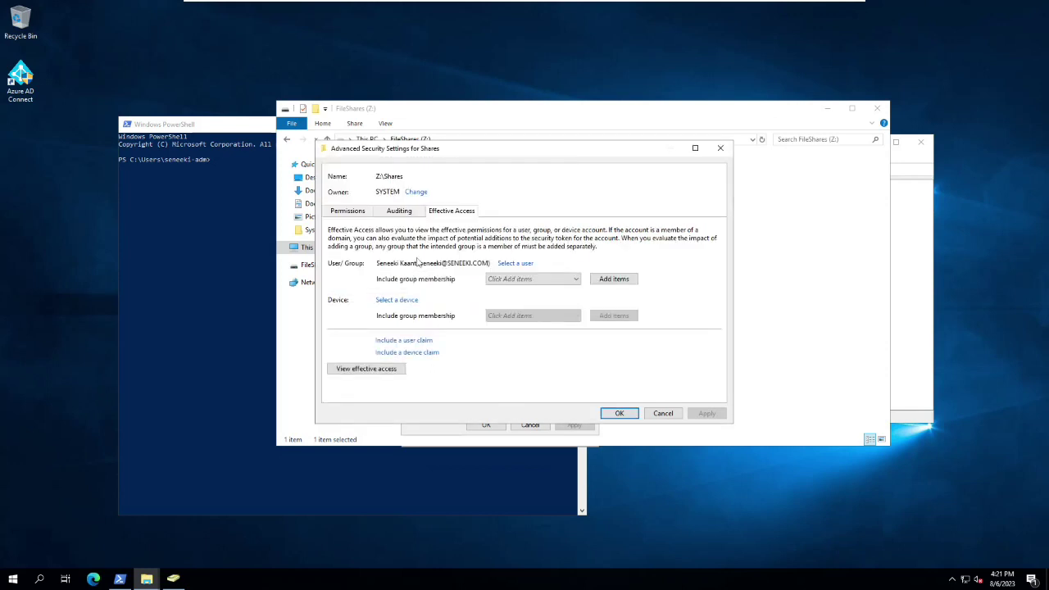
{"action": "left_click", "coordinate": [401, 371]}
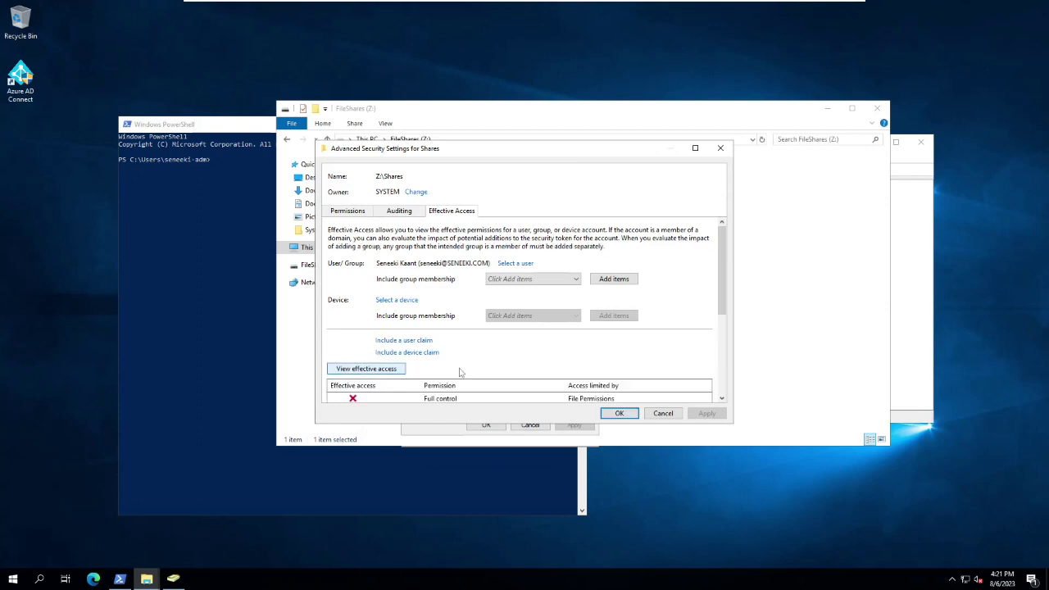
{"action": "scroll", "coordinate": [460, 370], "scroll_direction": "down", "scroll_amount": 3}
{"action": "scroll", "coordinate": [448, 318], "scroll_direction": "down", "scroll_amount": 2}
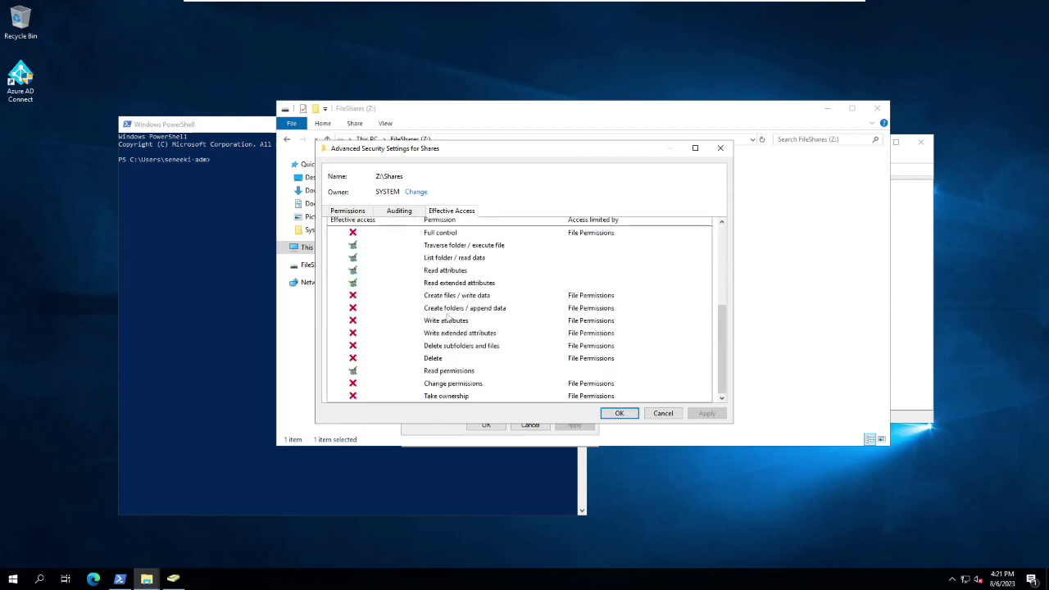
{"action": "scroll", "coordinate": [471, 275], "scroll_direction": "up", "scroll_amount": 2}
{"action": "scroll", "coordinate": [480, 274], "scroll_direction": "up", "scroll_amount": 3}
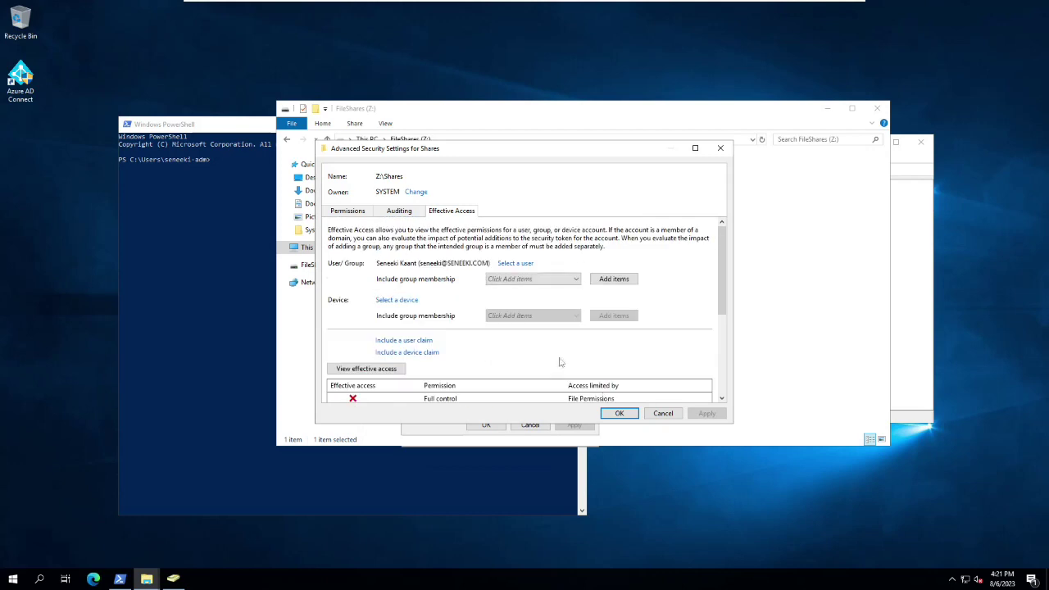
{"action": "left_click", "coordinate": [660, 413]}
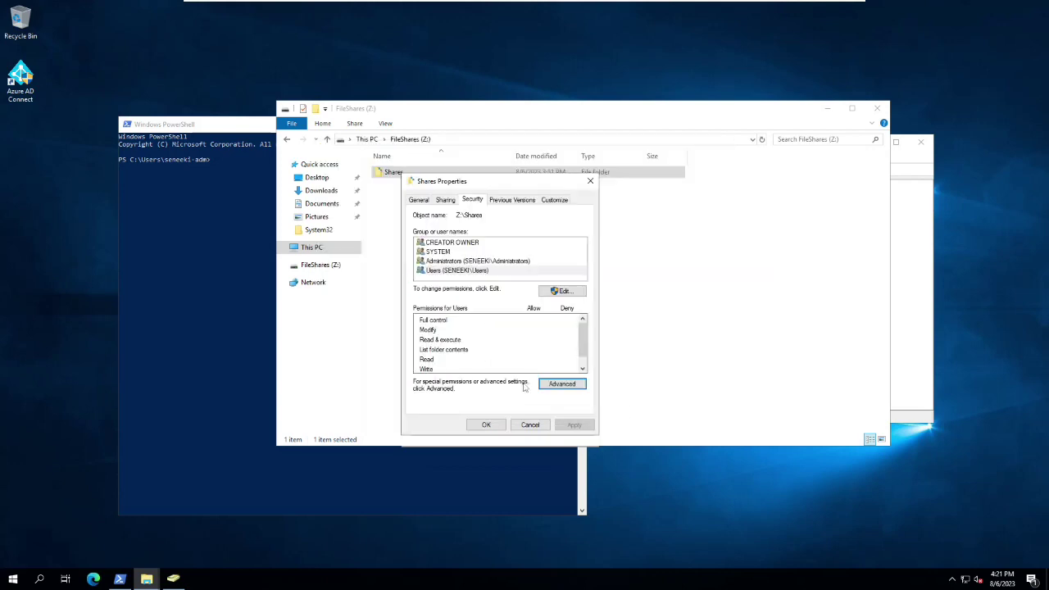
{"action": "left_click", "coordinate": [528, 425]}
- Open the advanced security settings of the Network Share folder inside Shares
{"action": "double_click", "coordinate": [407, 174]}
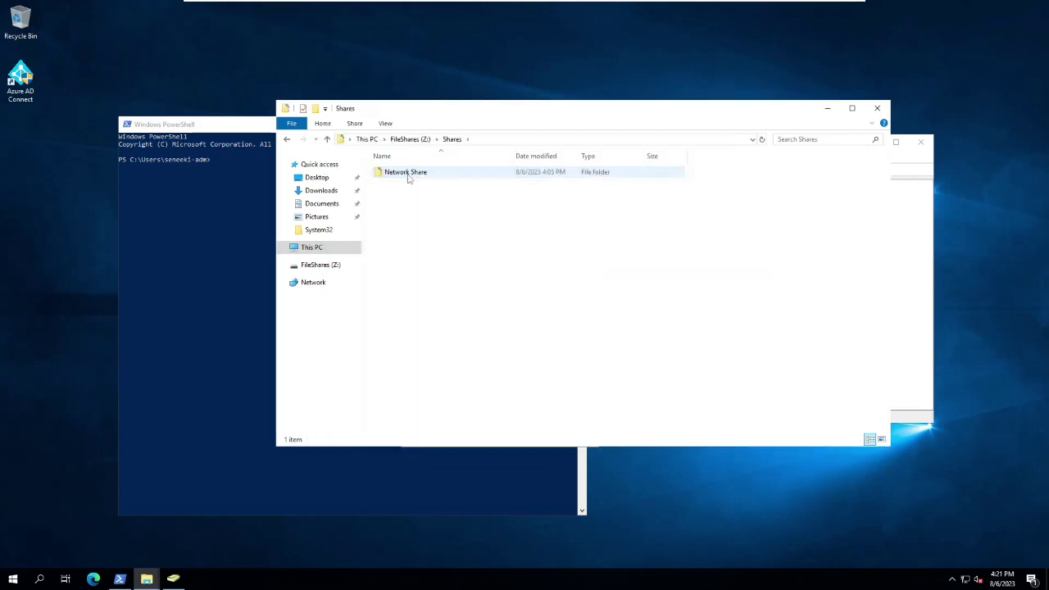
{"action": "right_click", "coordinate": [410, 176]}
{"action": "left_click", "coordinate": [449, 359]}
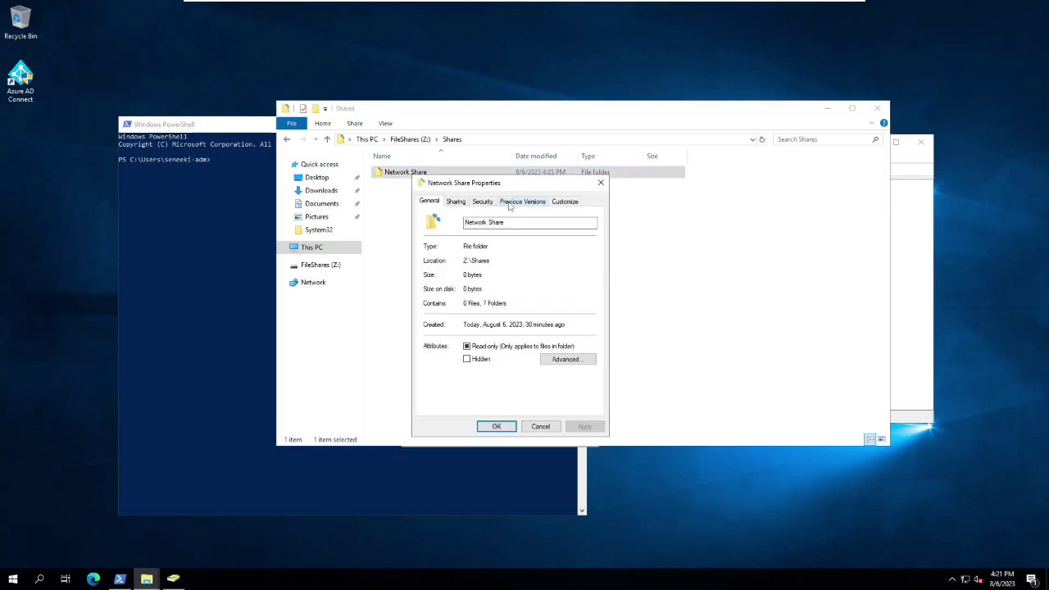
{"action": "left_click", "coordinate": [483, 204]}
{"action": "left_click", "coordinate": [573, 384]}
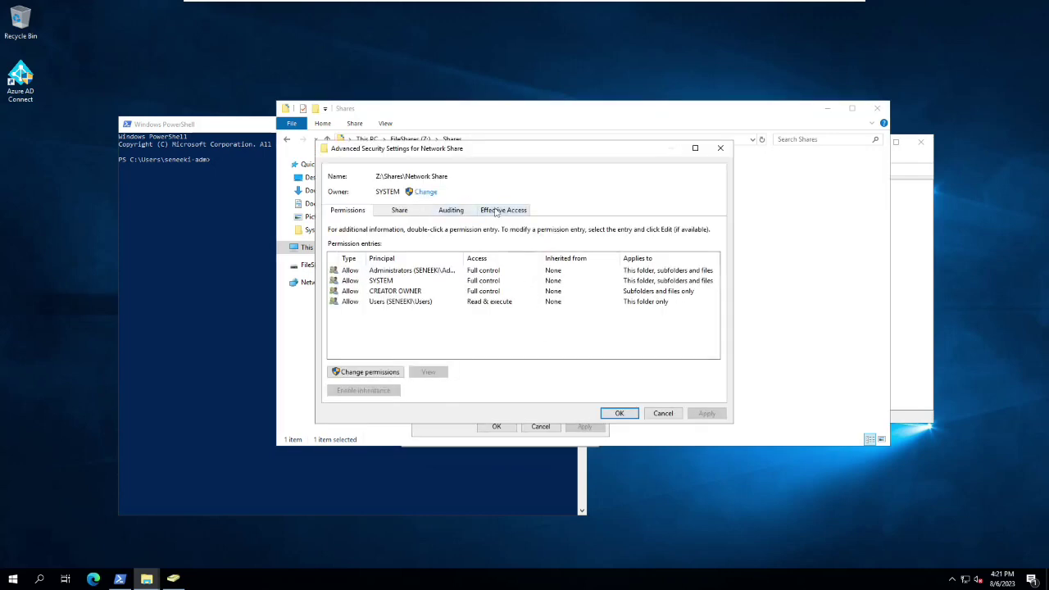
- Check the Development member's effective access to the Network Share folder
{"action": "left_click", "coordinate": [503, 210]}
{"action": "left_click", "coordinate": [392, 263]}
{"action": "type", "text": "seneeki"}
{"action": "key", "text": "Return"}
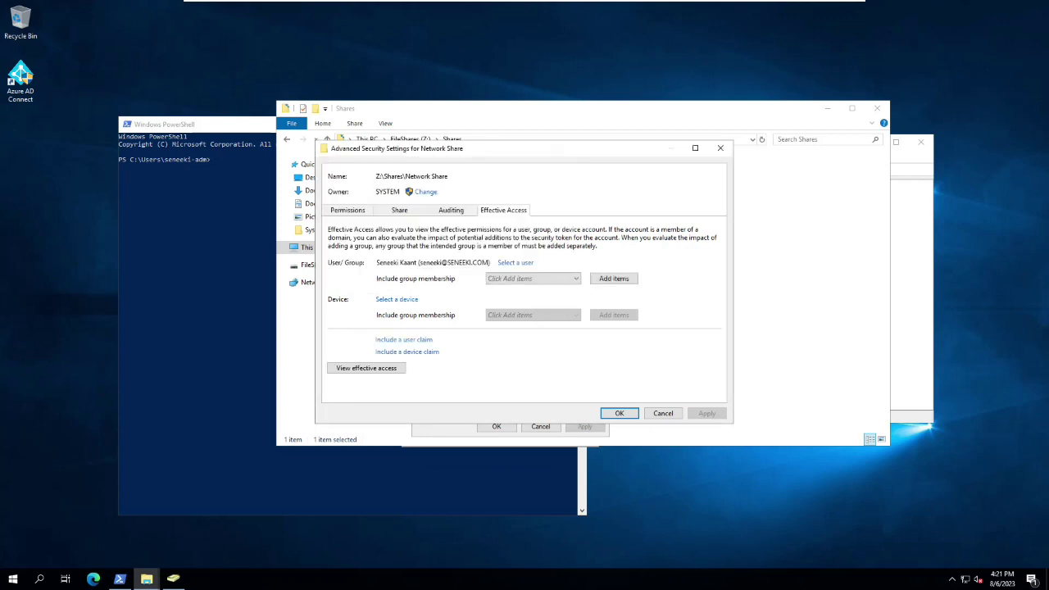
{"action": "left_click", "coordinate": [366, 368]}
{"action": "scroll", "coordinate": [448, 390], "scroll_direction": "down", "scroll_amount": 5}
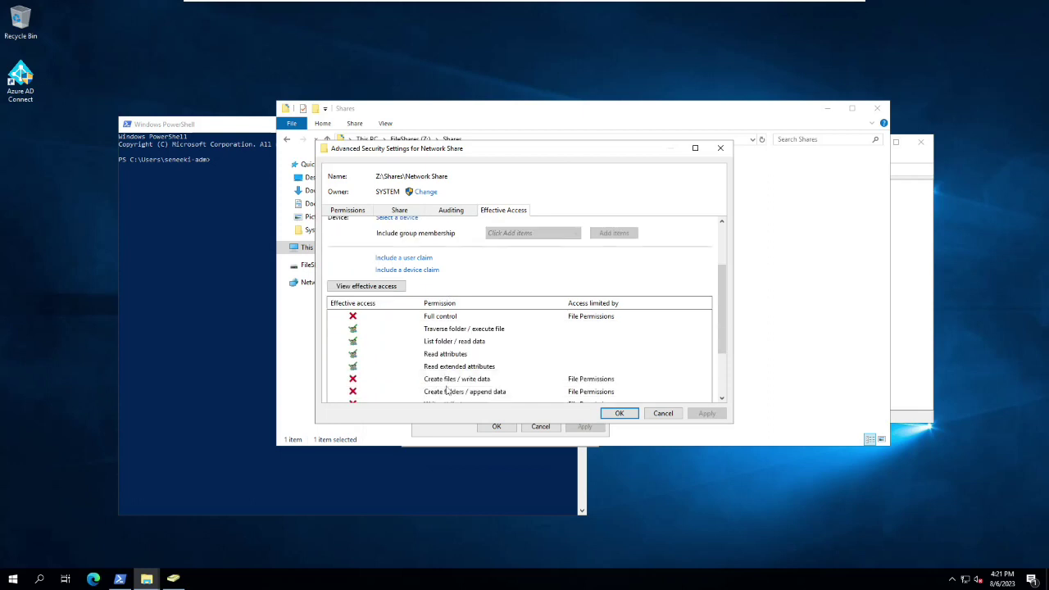
- Close the Network Share folder's advanced security settings, the Shares window and the remaining properties dialogs without changes
{"action": "left_click", "coordinate": [619, 413]}
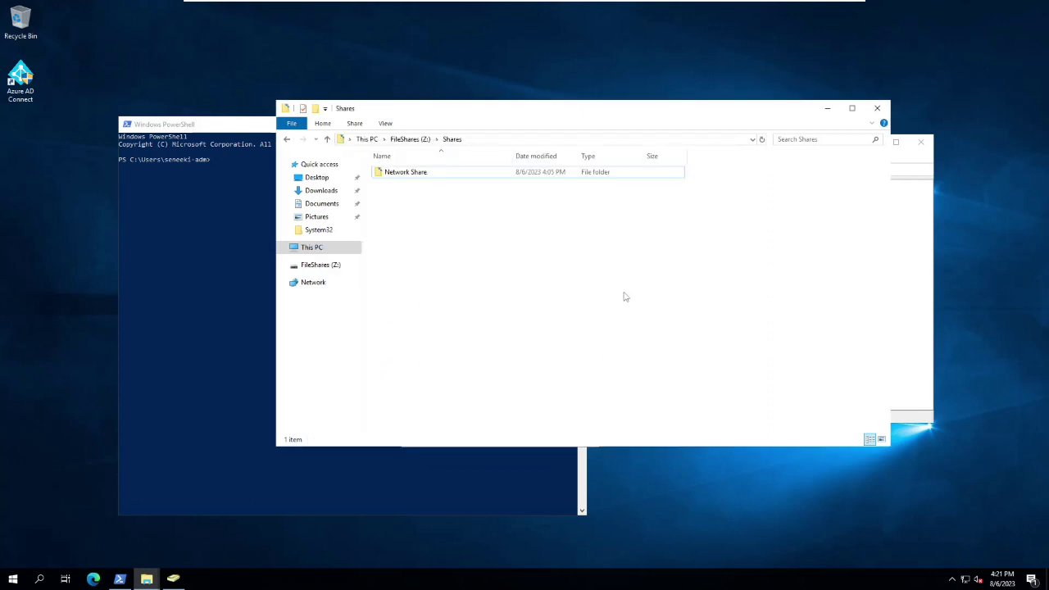
{"action": "left_click", "coordinate": [875, 109]}
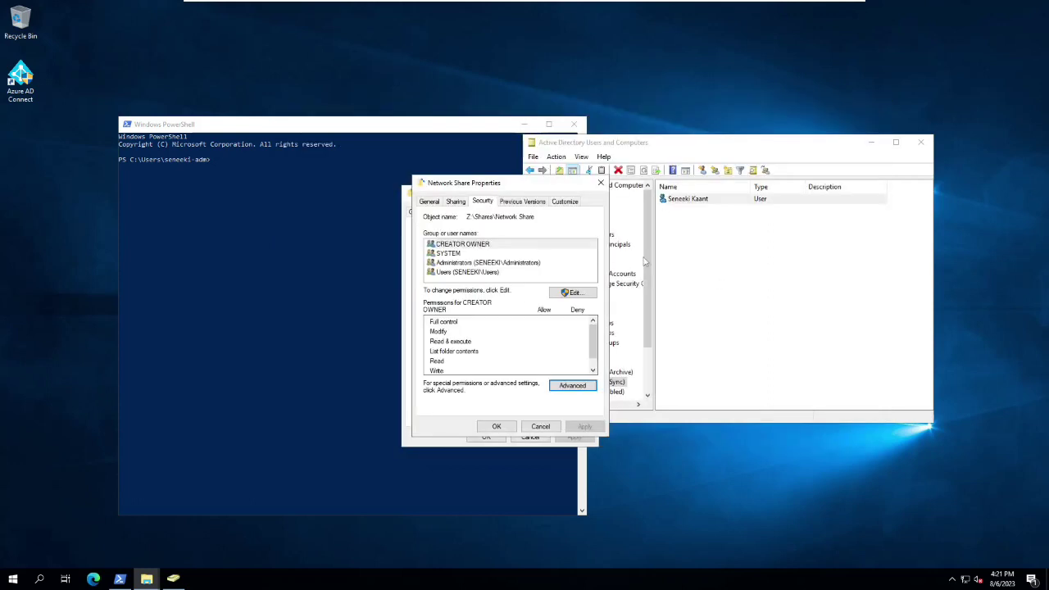
{"action": "left_click", "coordinate": [541, 426]}
{"action": "left_click", "coordinate": [531, 437]}
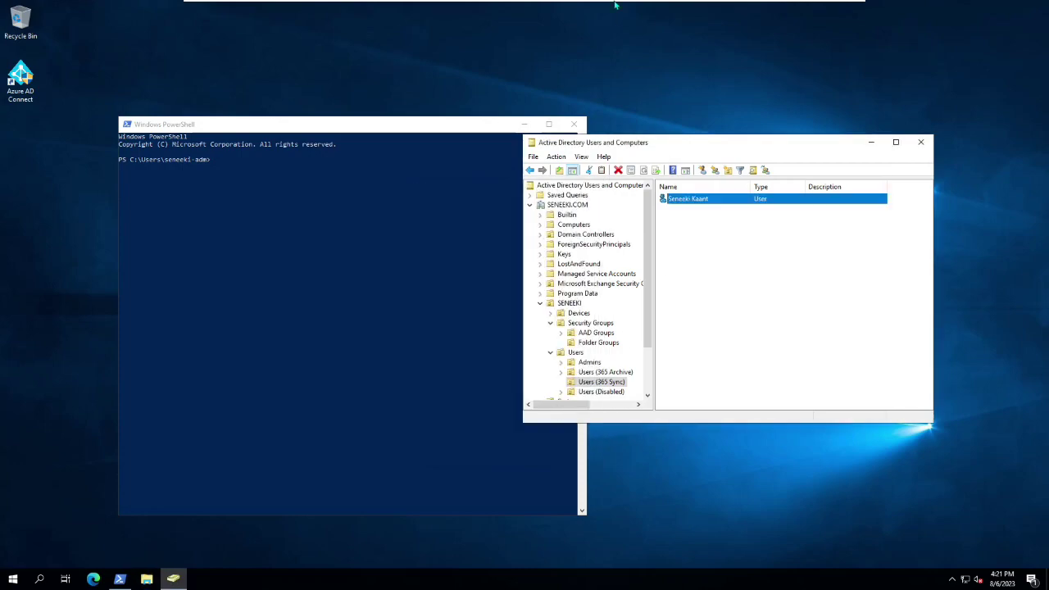
- Leave the remote server session and refresh group policy on the client PC by running gpupdate in a Command Prompt
{"action": "mouse_move", "coordinate": [721, 6]}
{"action": "left_click", "coordinate": [824, 8]}
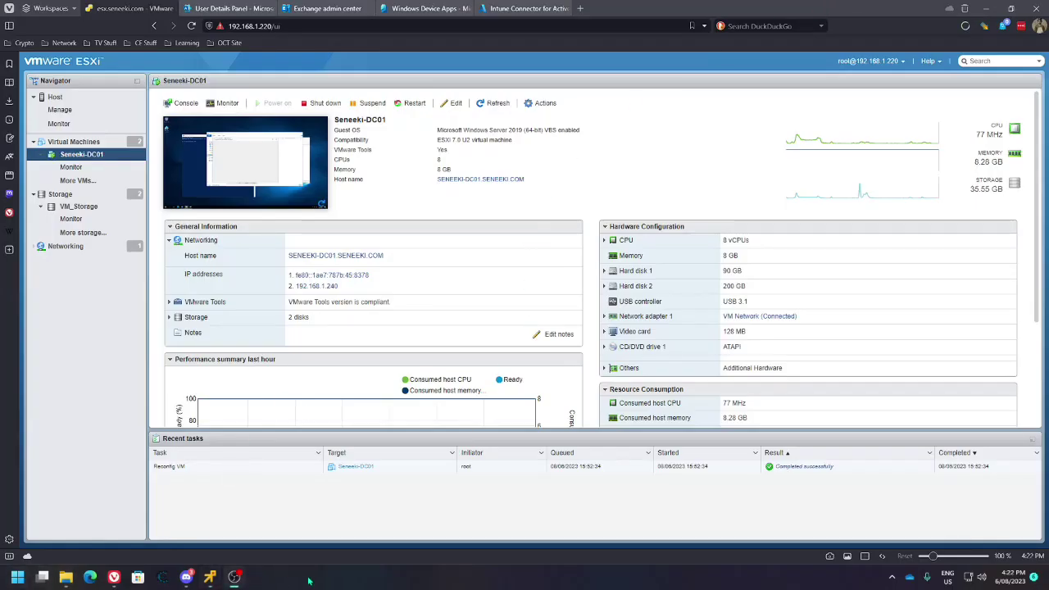
{"action": "left_click", "coordinate": [20, 581]}
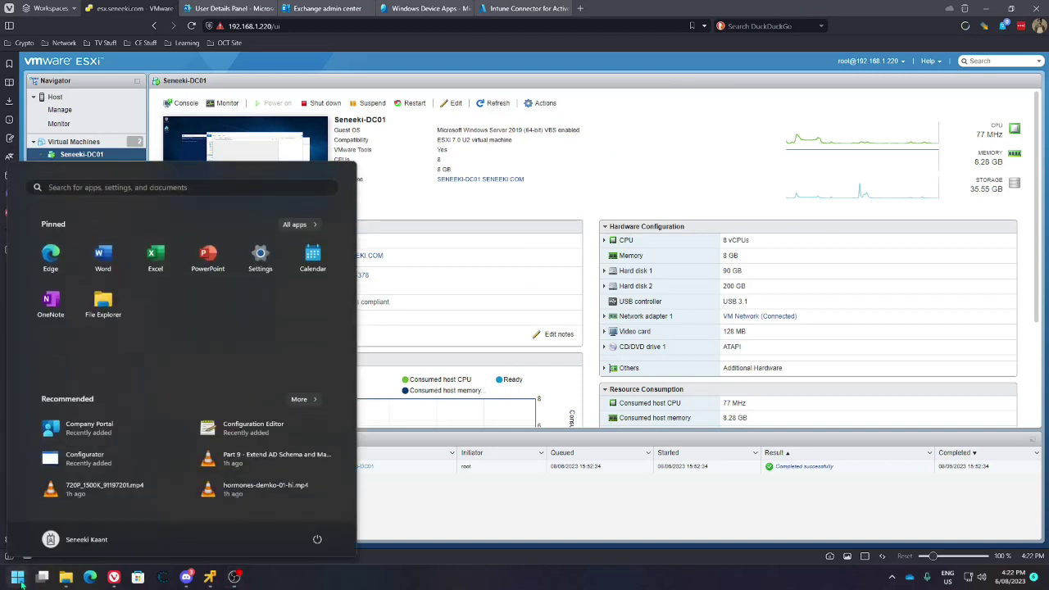
{"action": "type", "text": "cmd"}
{"action": "key", "text": "Return"}
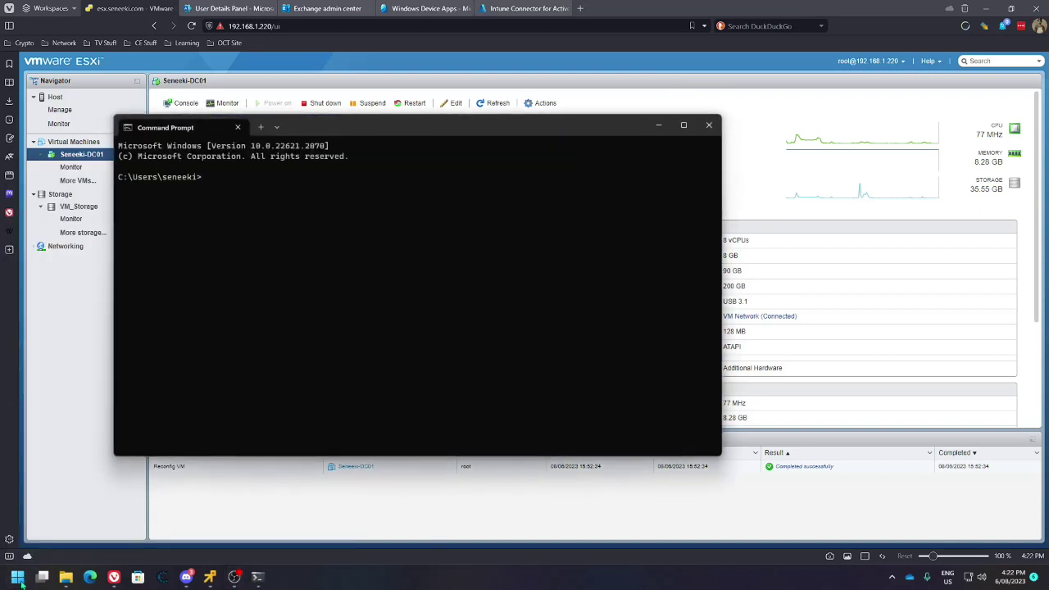
{"action": "type", "text": "gpupdate"}
{"action": "key", "text": "Return"}
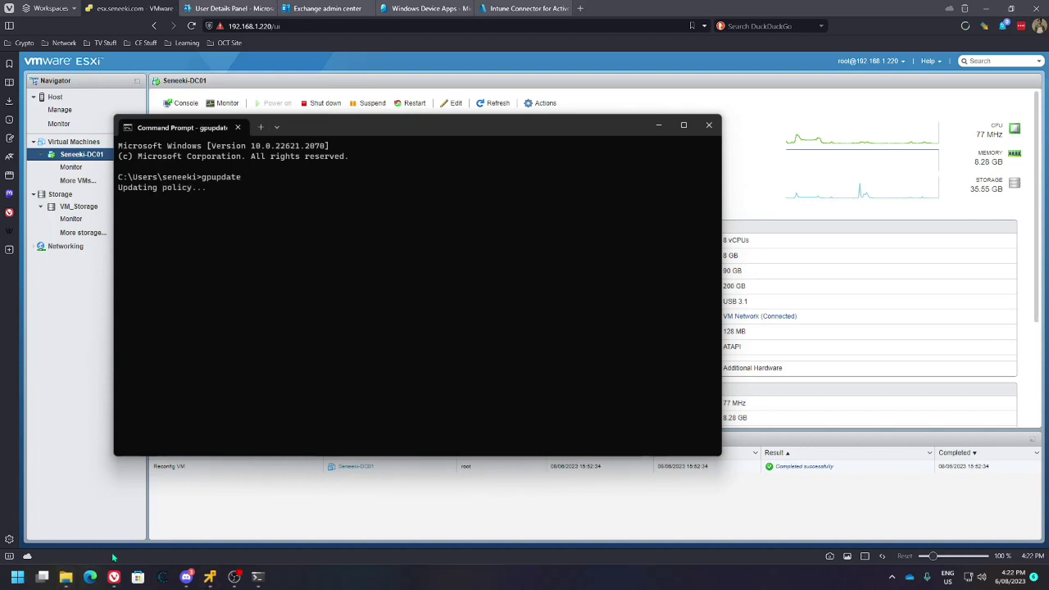
- Check the contents of the mapped Network Share (Z:) drive on the client, and close its window and the Command Prompt
{"action": "mouse_move", "coordinate": [66, 577]}
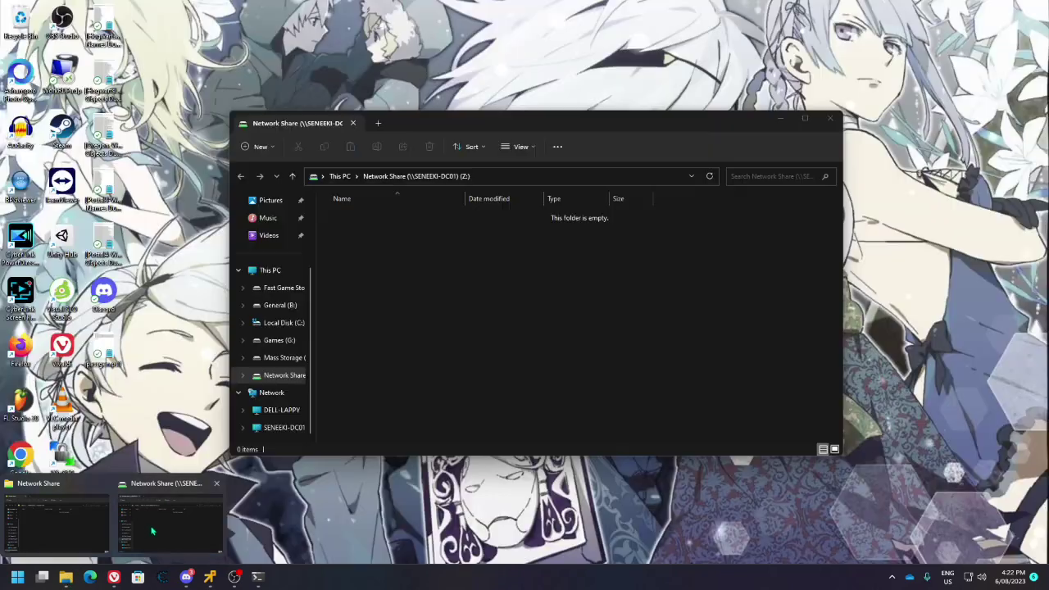
{"action": "left_click", "coordinate": [151, 531]}
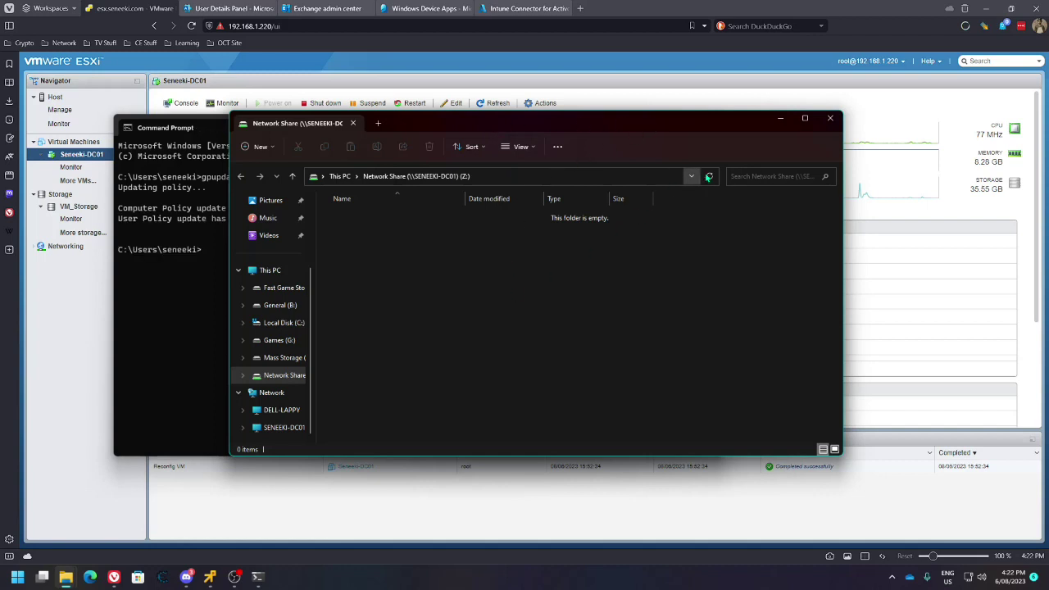
{"action": "left_click", "coordinate": [830, 119]}
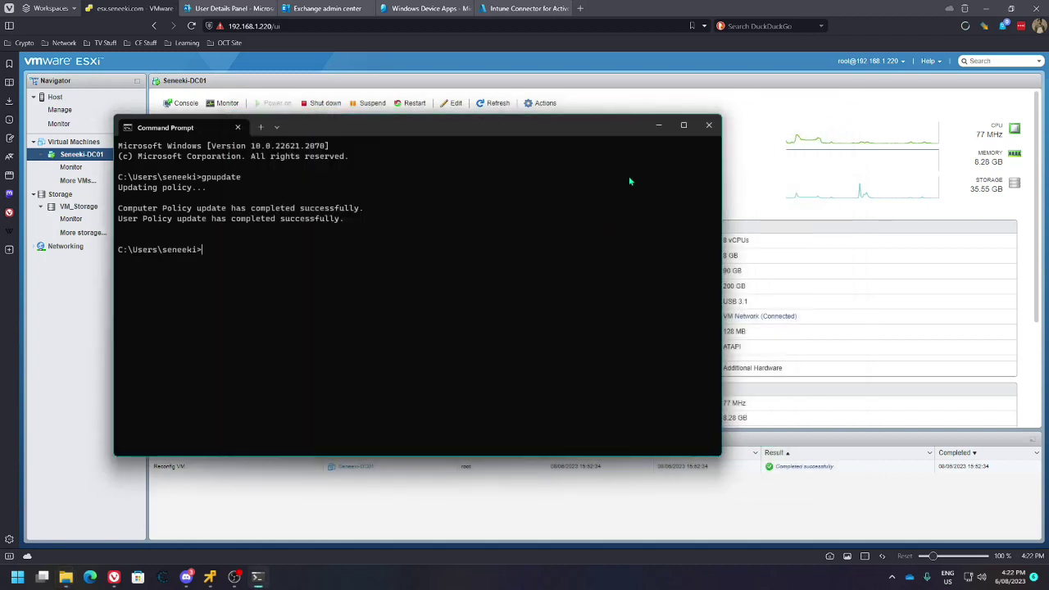
{"action": "left_click", "coordinate": [709, 124]}
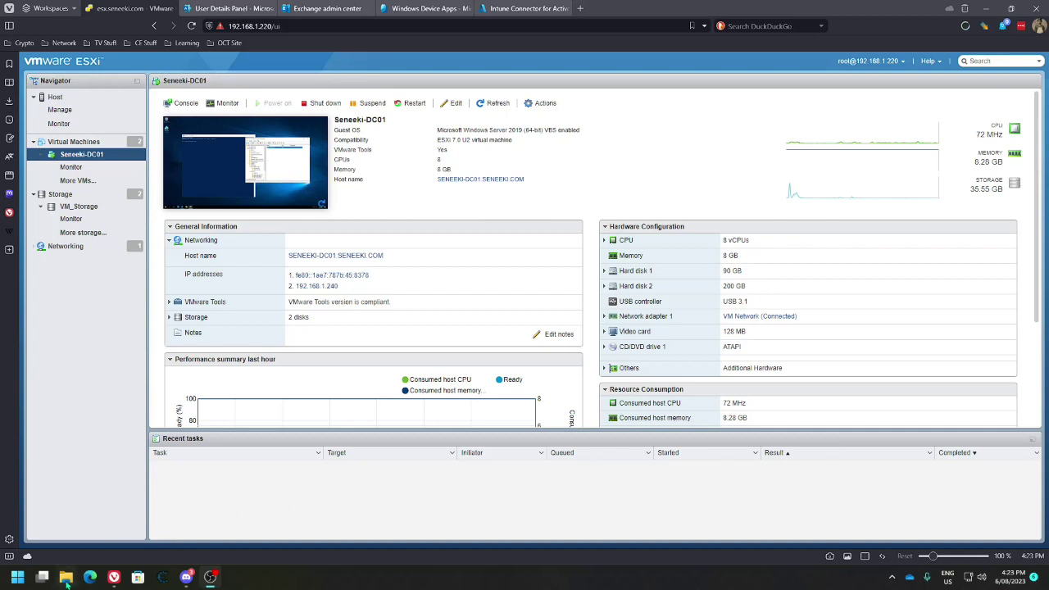
- Browse the mapped Network Share (Z:) drive in a new File Explorer window and open the 3. Development Team Data folder
{"action": "left_click", "coordinate": [67, 578]}
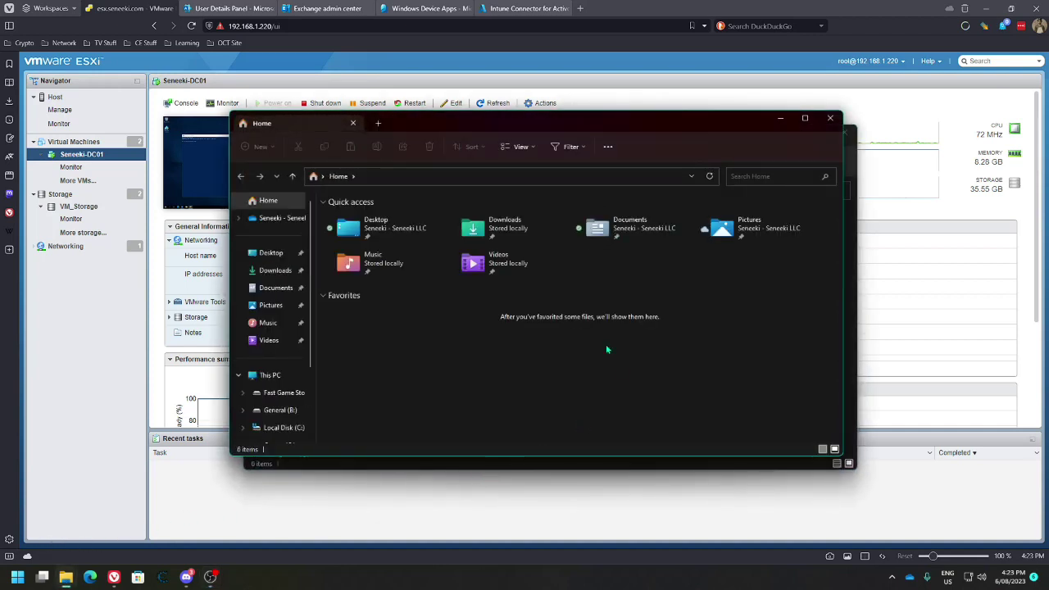
{"action": "scroll", "coordinate": [300, 363], "scroll_direction": "down", "scroll_amount": 2}
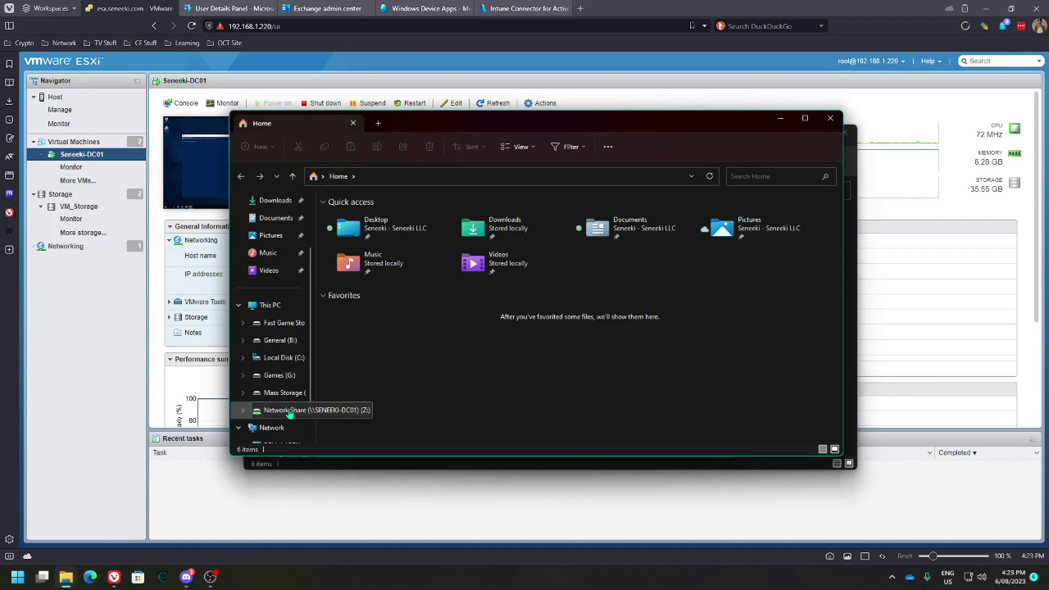
{"action": "left_click", "coordinate": [288, 412]}
{"action": "left_click", "coordinate": [381, 220]}
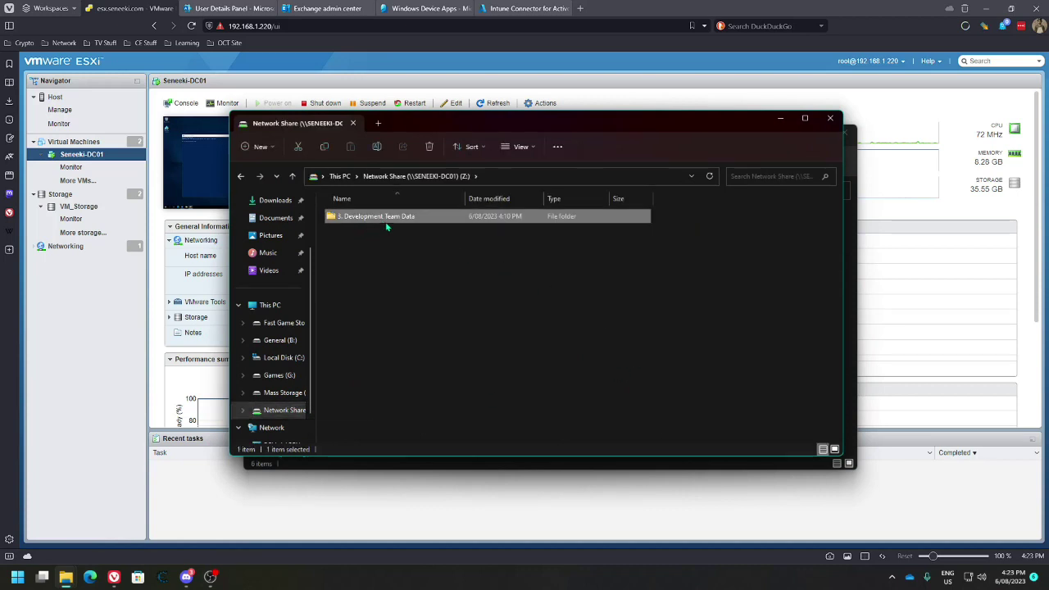
{"action": "double_click", "coordinate": [389, 219]}
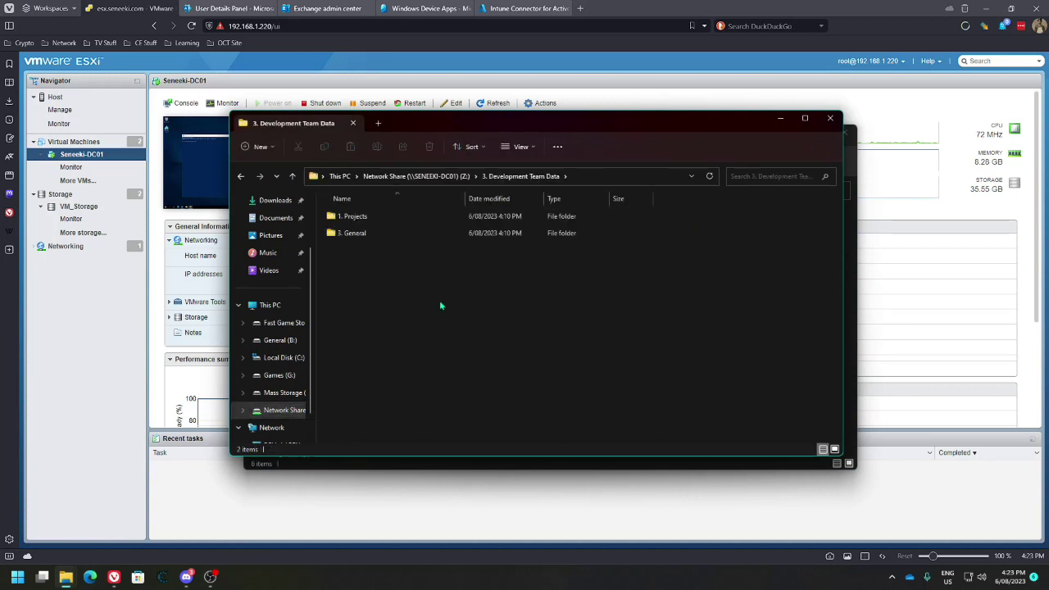
{"action": "left_click", "coordinate": [363, 216]}
{"action": "left_click", "coordinate": [368, 234]}
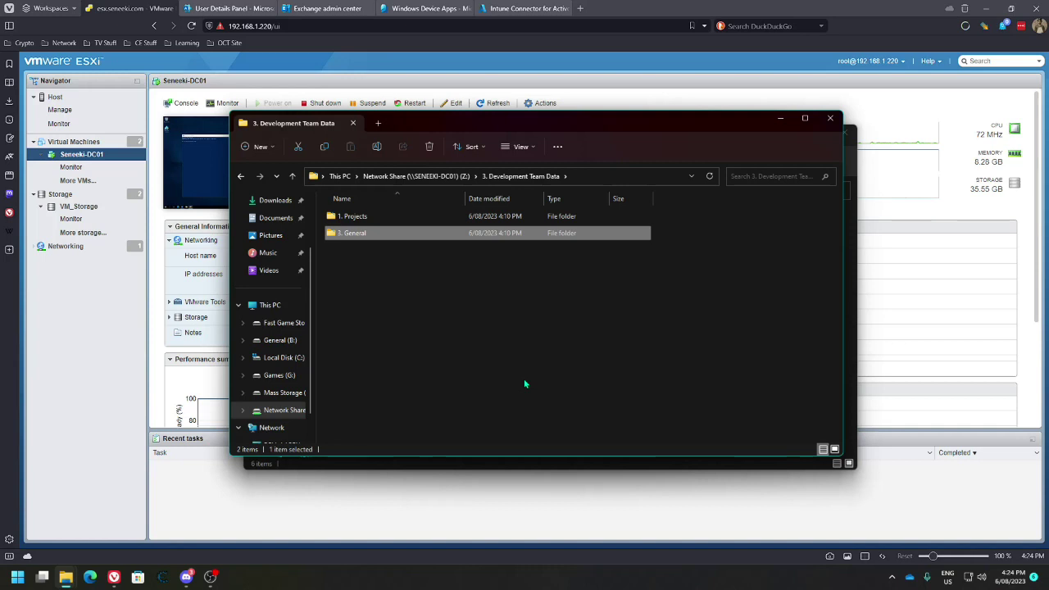
- Create a folder named Dev Tools inside 3. General and open it
{"action": "left_click", "coordinate": [354, 235]}
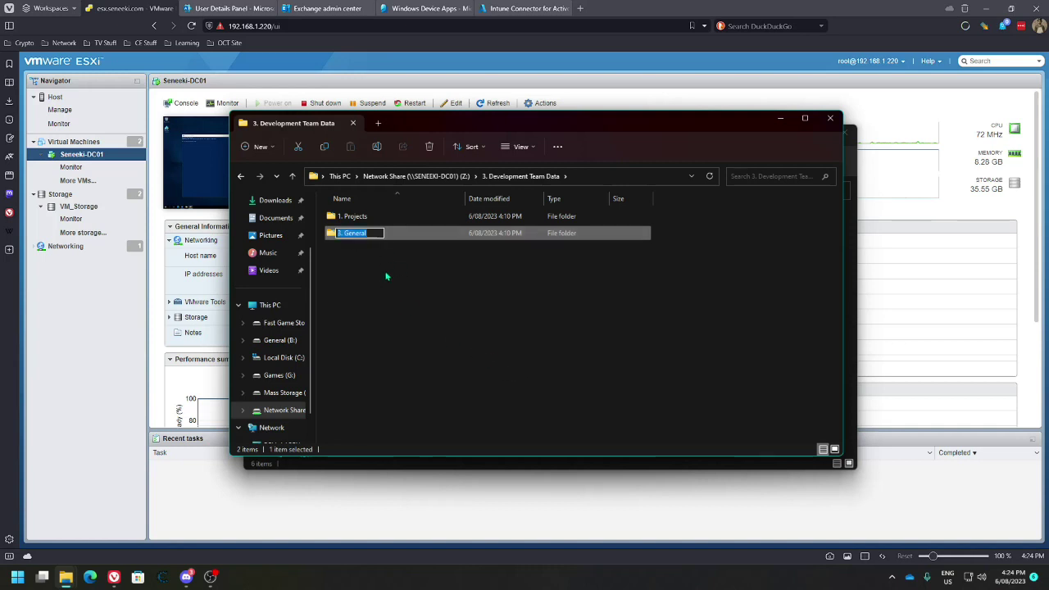
{"action": "double_click", "coordinate": [363, 237]}
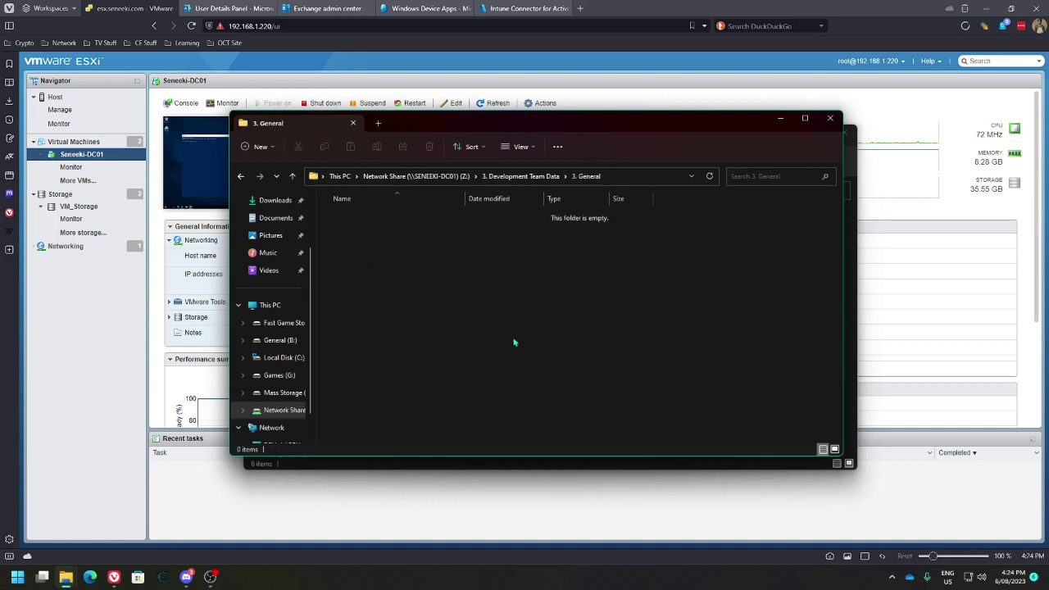
{"action": "right_click", "coordinate": [461, 302]}
{"action": "left_click", "coordinate": [574, 275]}
{"action": "right_click", "coordinate": [575, 274]}
{"action": "mouse_move", "coordinate": [660, 339]}
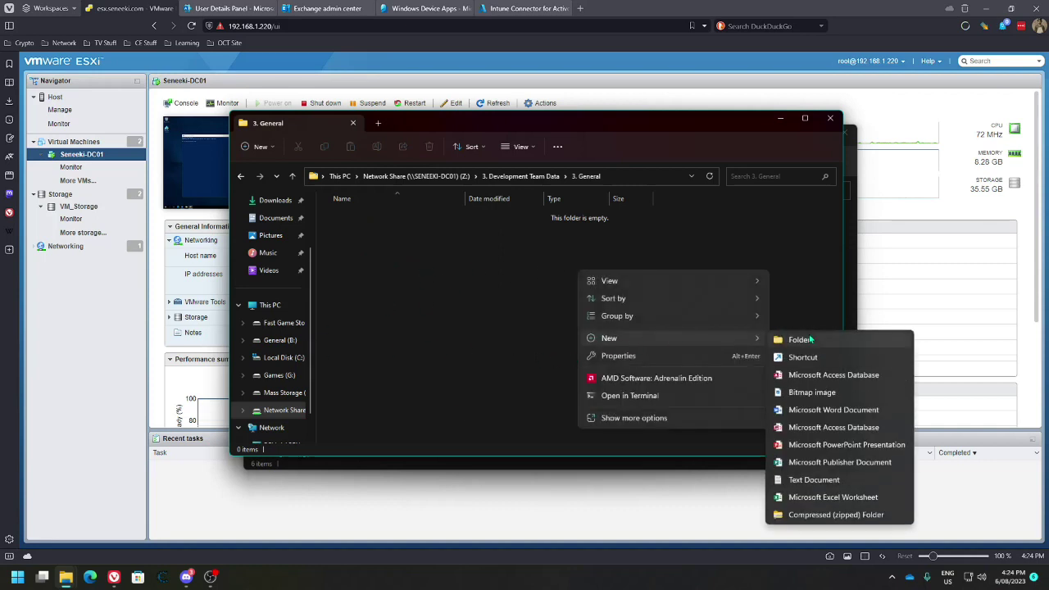
{"action": "left_click", "coordinate": [799, 340]}
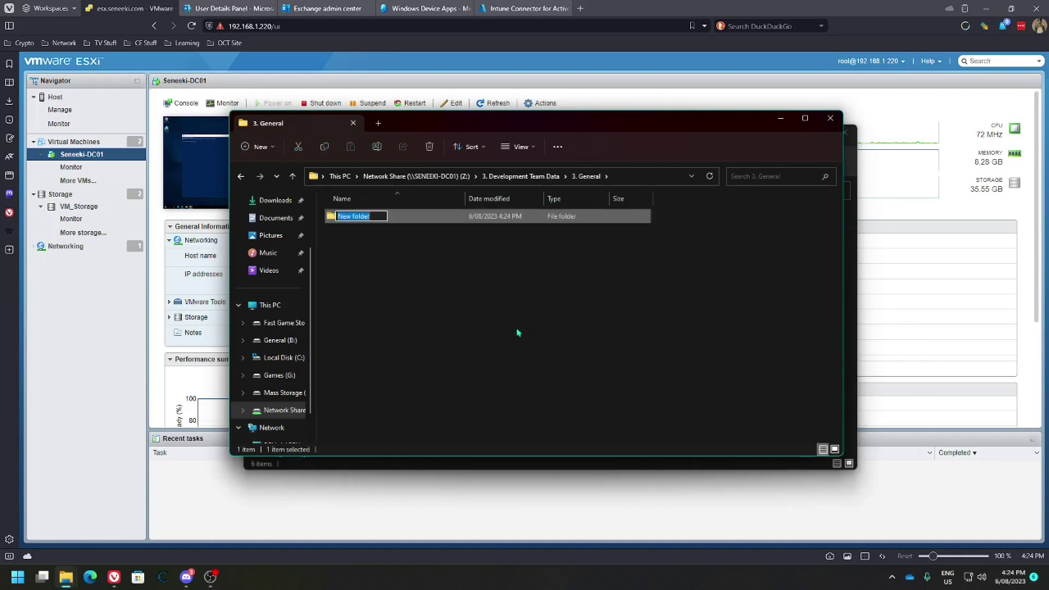
{"action": "type", "text": "Dev Tools"}
{"action": "key", "text": "Return"}
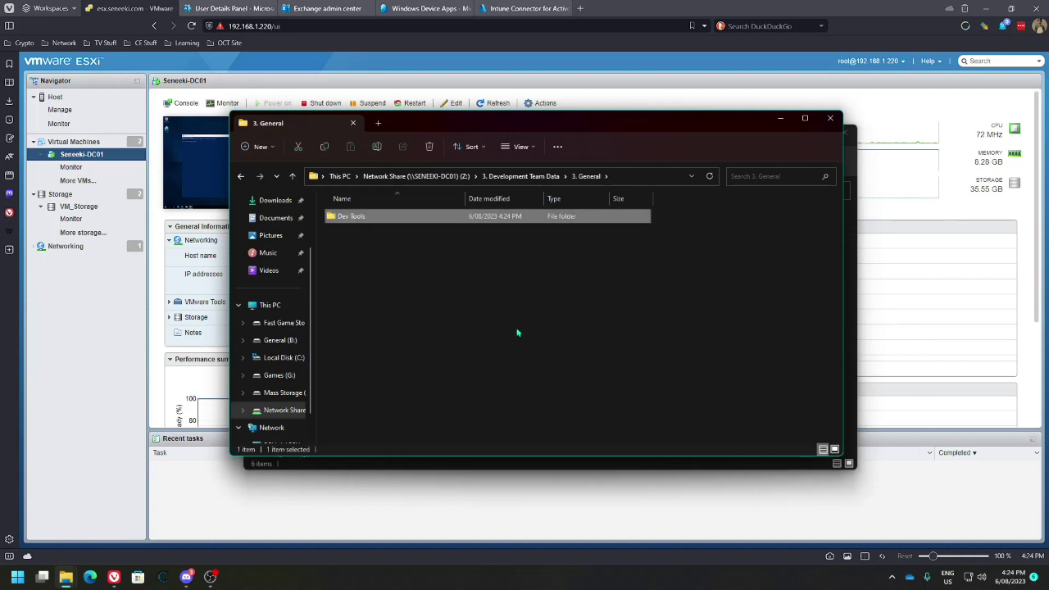
{"action": "double_click", "coordinate": [352, 218]}
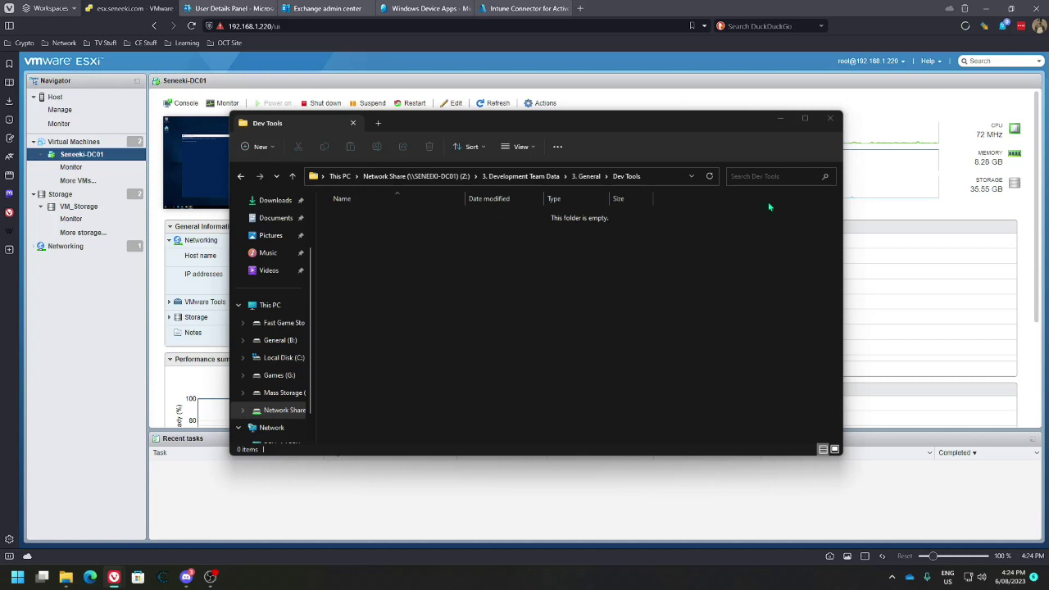
- Create a folder named Uploaded to Intune inside the Dev Tools folder
{"action": "left_click", "coordinate": [409, 251]}
{"action": "right_click", "coordinate": [434, 257]}
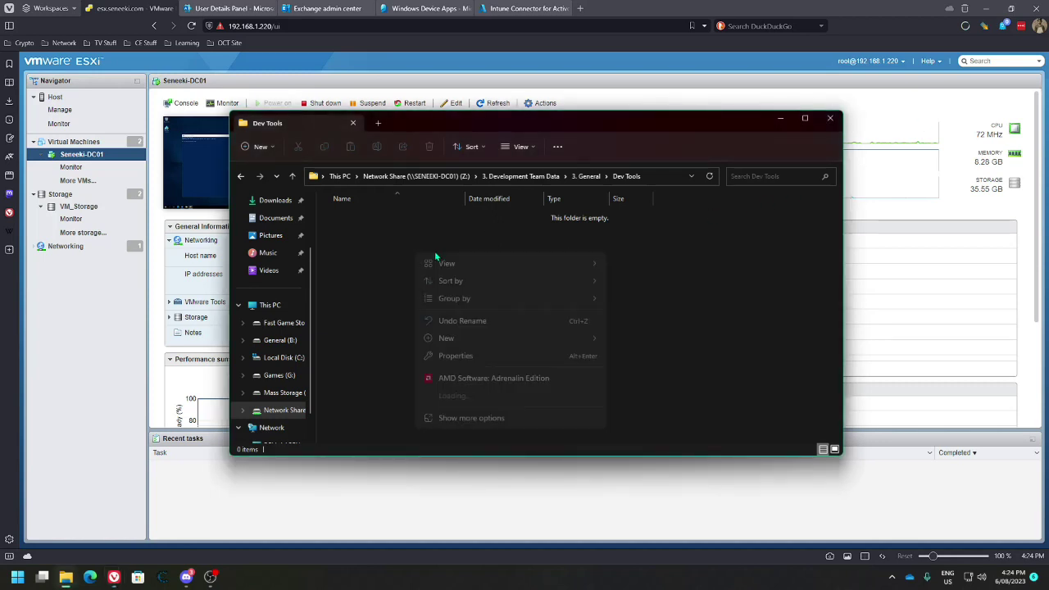
{"action": "mouse_move", "coordinate": [556, 341]}
{"action": "left_click", "coordinate": [636, 339]}
{"action": "type", "text": "Intune"}
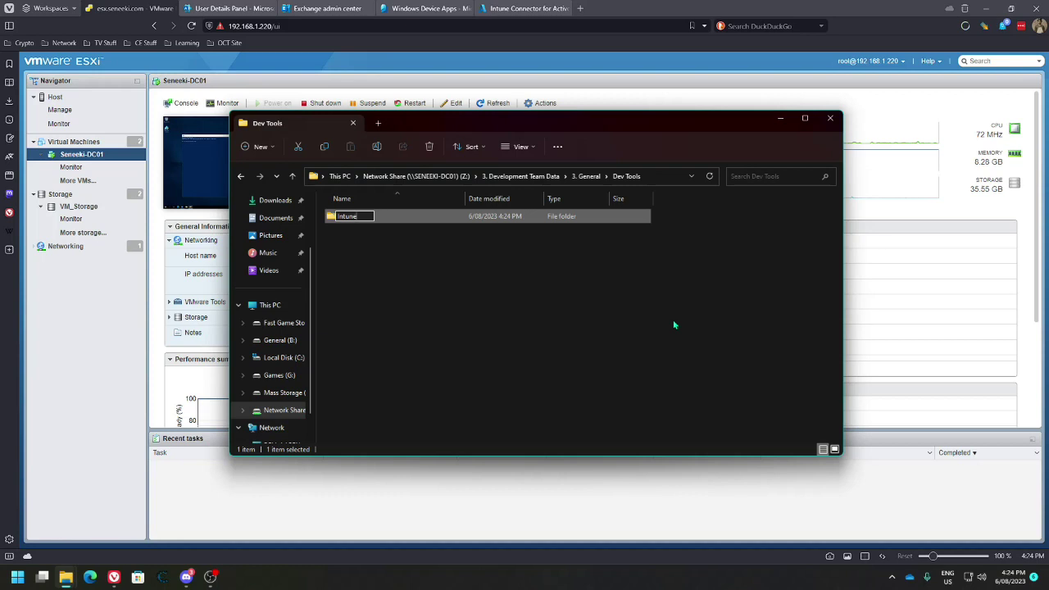
{"action": "type", "text": "Uploaded to"}
{"action": "key", "text": "Return"}
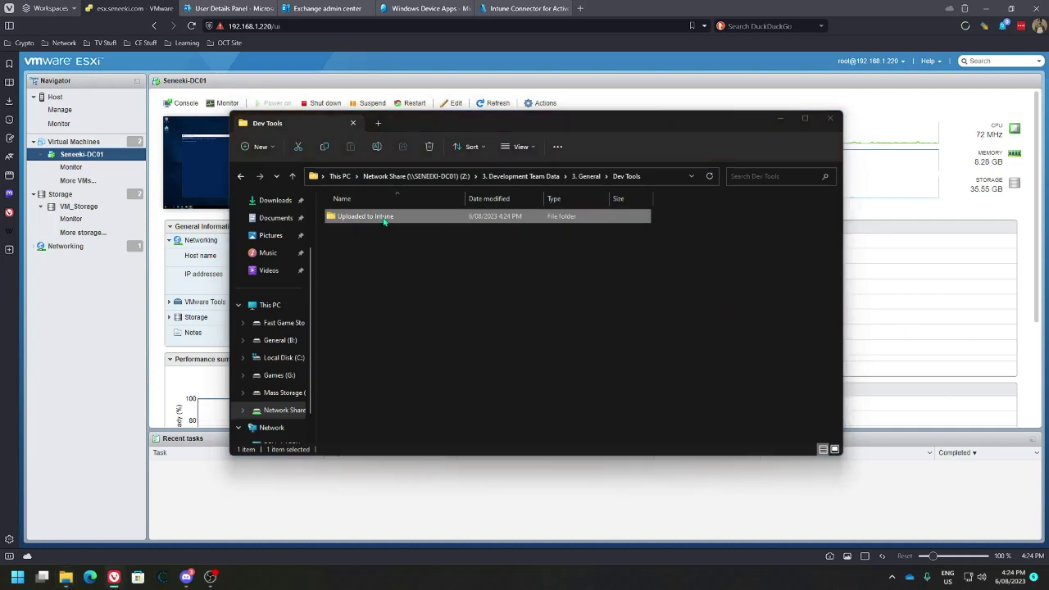
- Look inside the Uploaded to Intune folder, return to Dev Tools and permanently delete that folder
{"action": "double_click", "coordinate": [385, 217]}
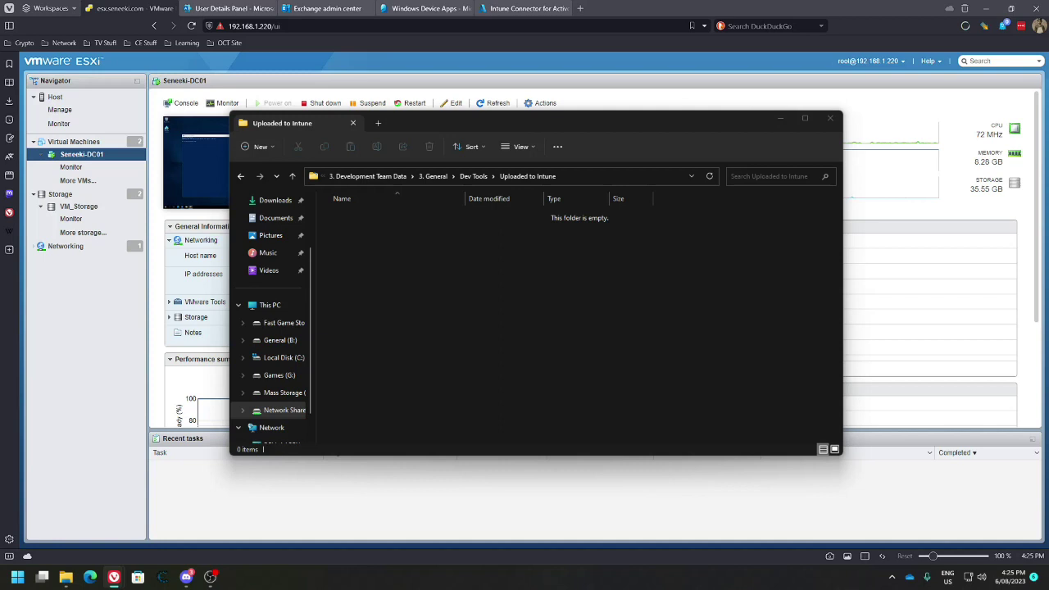
{"action": "left_click", "coordinate": [483, 178]}
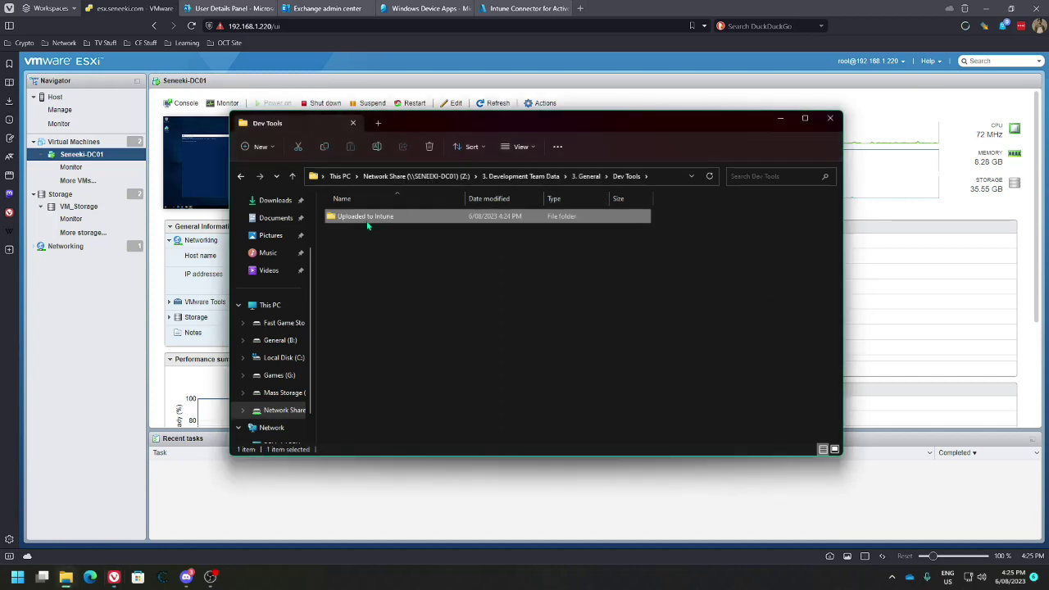
{"action": "key", "text": "F2"}
{"action": "left_click", "coordinate": [358, 237]}
{"action": "left_click", "coordinate": [366, 222]}
{"action": "key", "text": "shift+Delete"}
{"action": "left_click", "coordinate": [568, 332]}
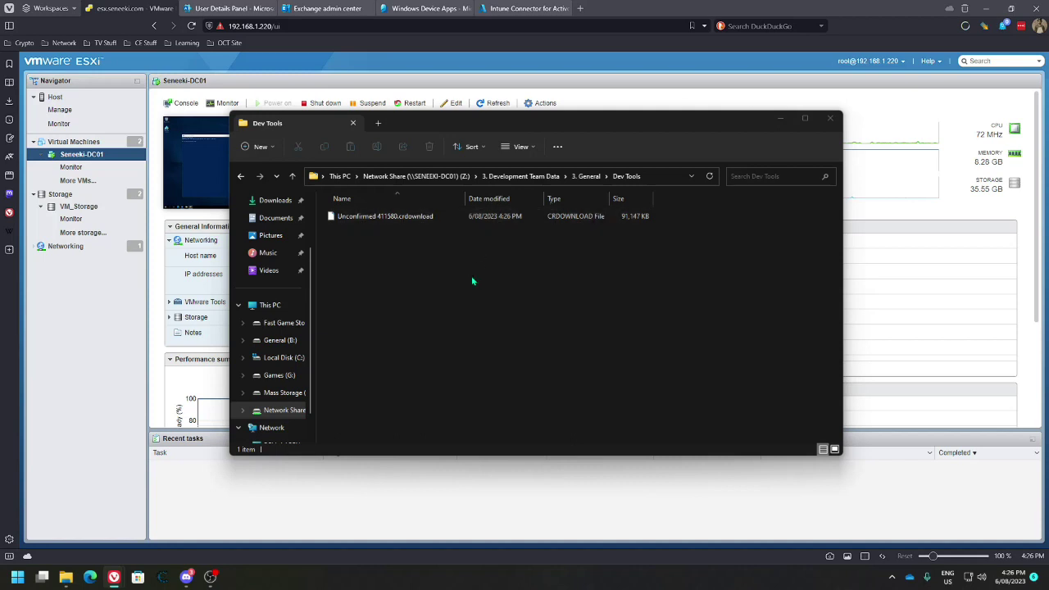
{"action": "key", "text": "super+d"}
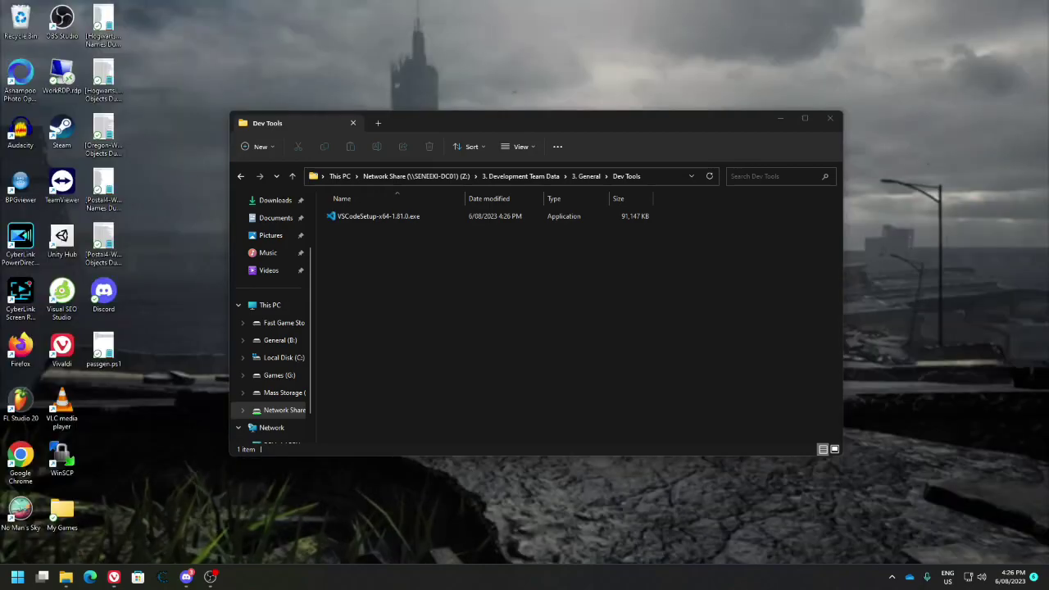
{"action": "key", "text": "super+d"}
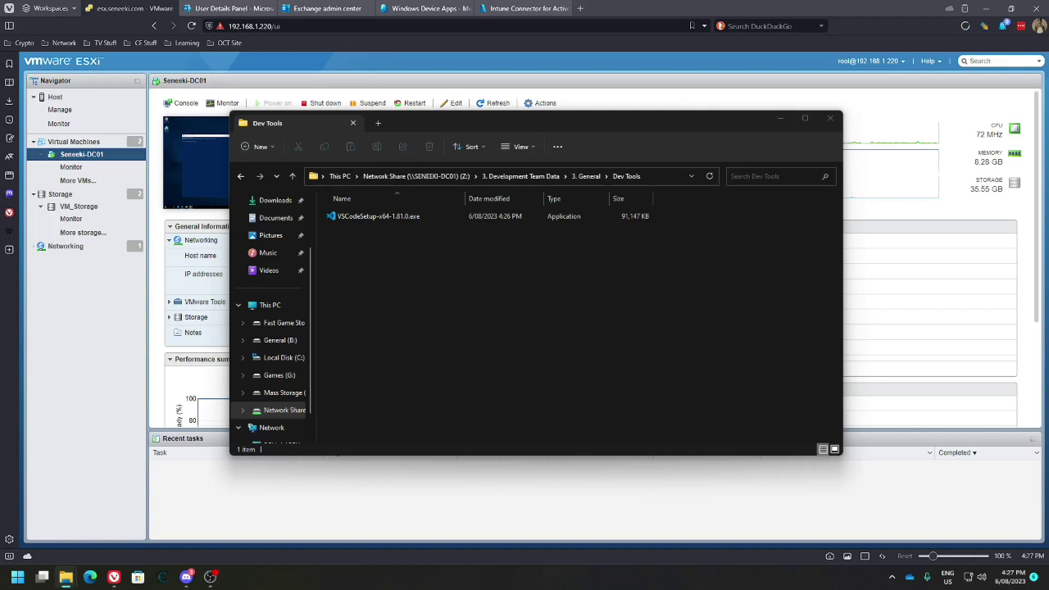
- Run VSCodeSetup-x64-1.81.0.exe from Dev Tools, accept the license and keep the default installation and Start Menu folders
{"action": "left_click", "coordinate": [508, 216]}
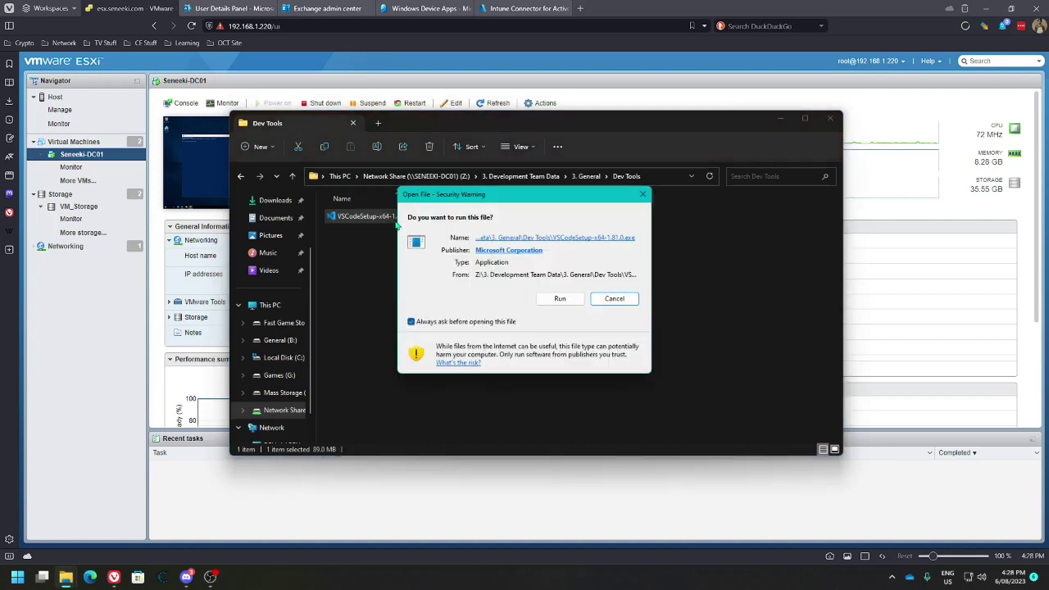
{"action": "left_click", "coordinate": [557, 300]}
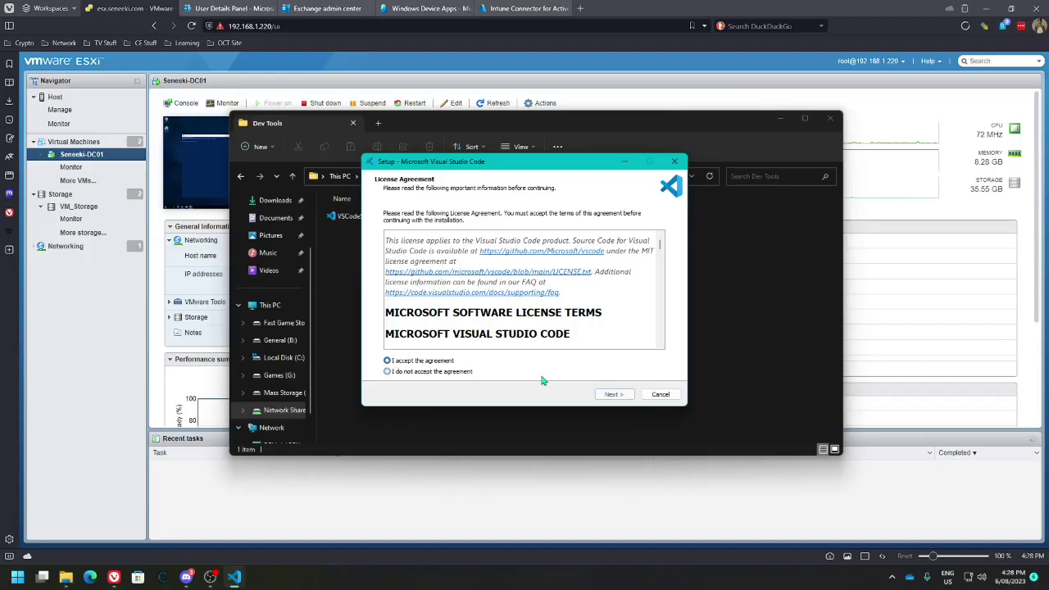
{"action": "left_click", "coordinate": [607, 395]}
{"action": "left_click", "coordinate": [607, 394]}
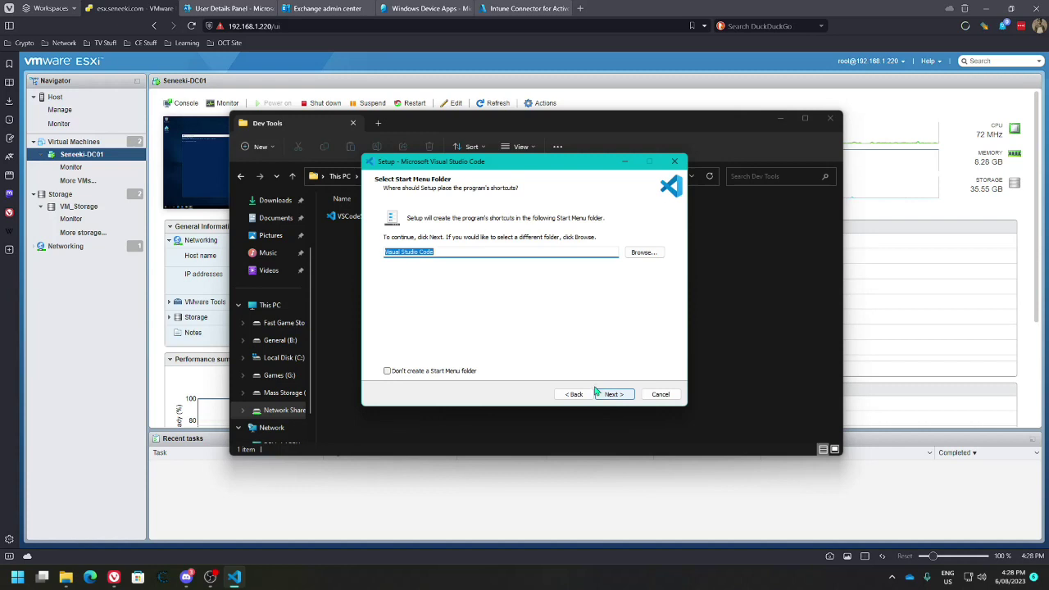
{"action": "left_click", "coordinate": [574, 394]}
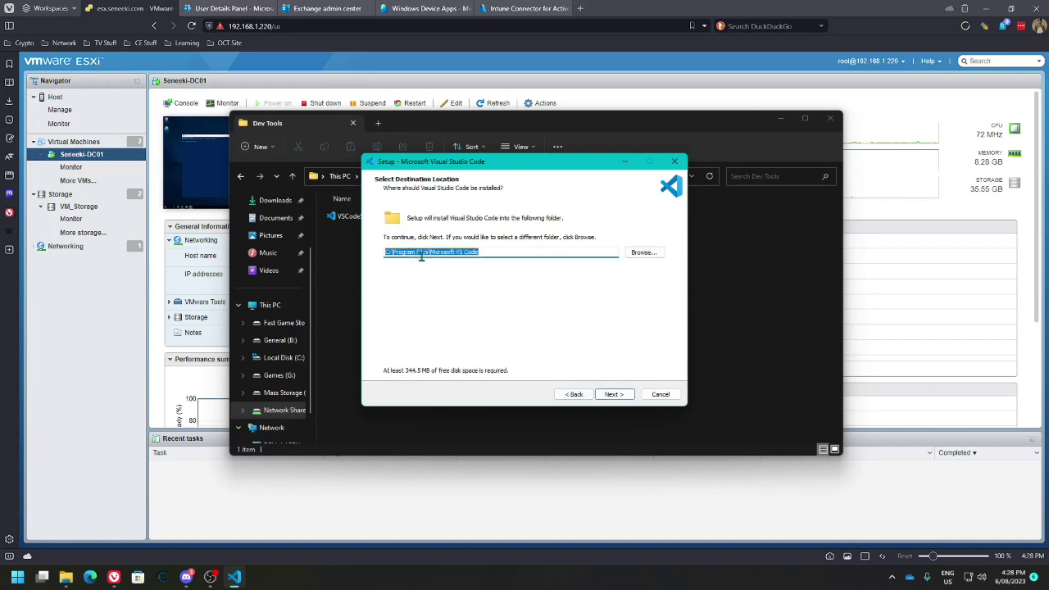
{"action": "left_click", "coordinate": [616, 395]}
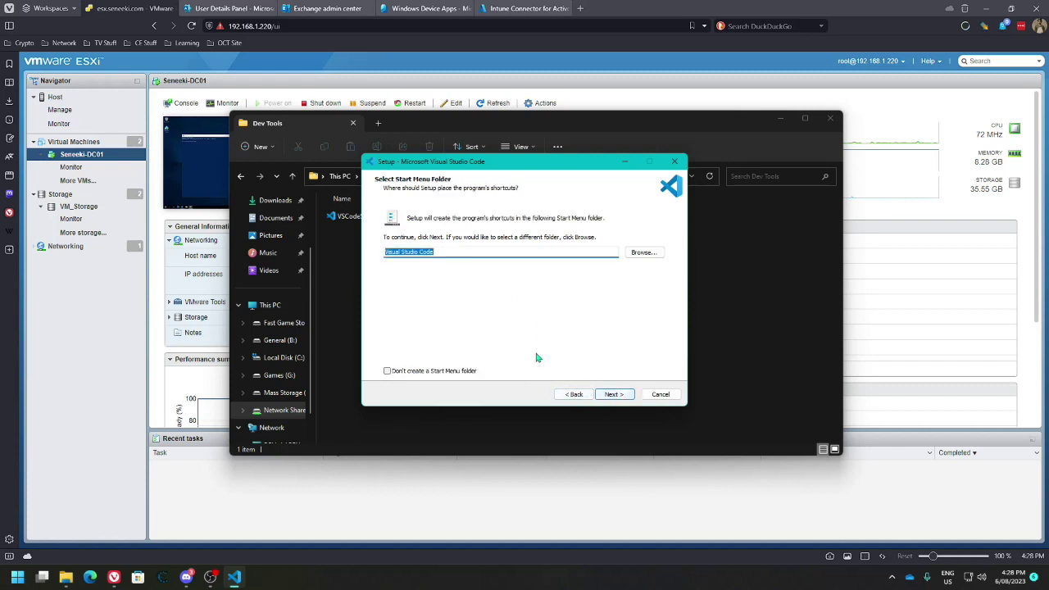
{"action": "left_click", "coordinate": [614, 394]}
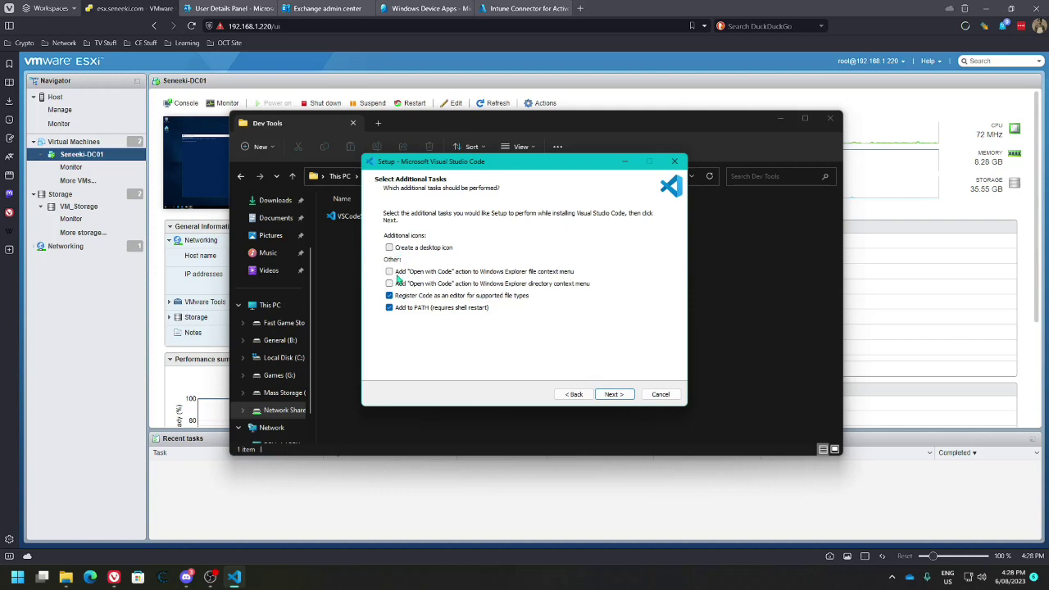
- Enable both "Open with Code" context menu actions, install and launch Visual Studio Code, and minimize its window
{"action": "left_click", "coordinate": [390, 272]}
{"action": "left_click", "coordinate": [391, 284]}
{"action": "left_click", "coordinate": [623, 396]}
{"action": "left_click", "coordinate": [611, 396]}
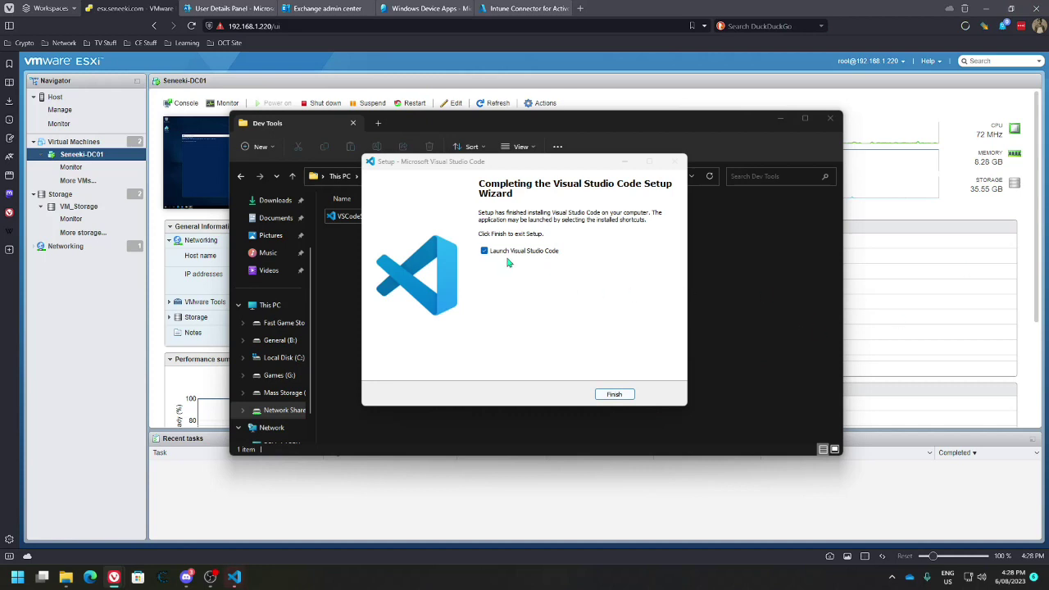
{"action": "left_click", "coordinate": [625, 396]}
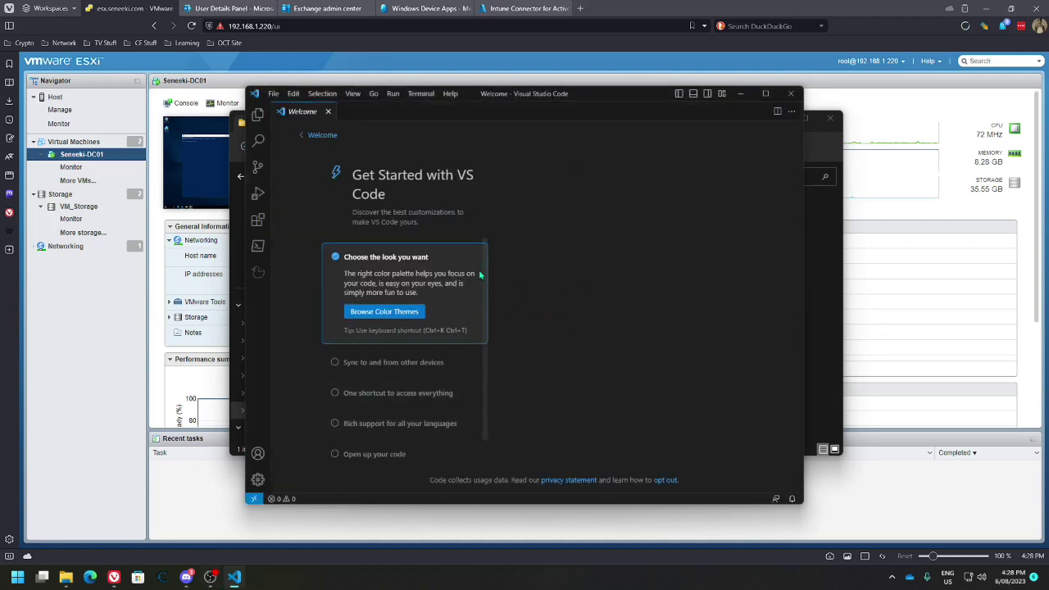
{"action": "left_click", "coordinate": [742, 93]}
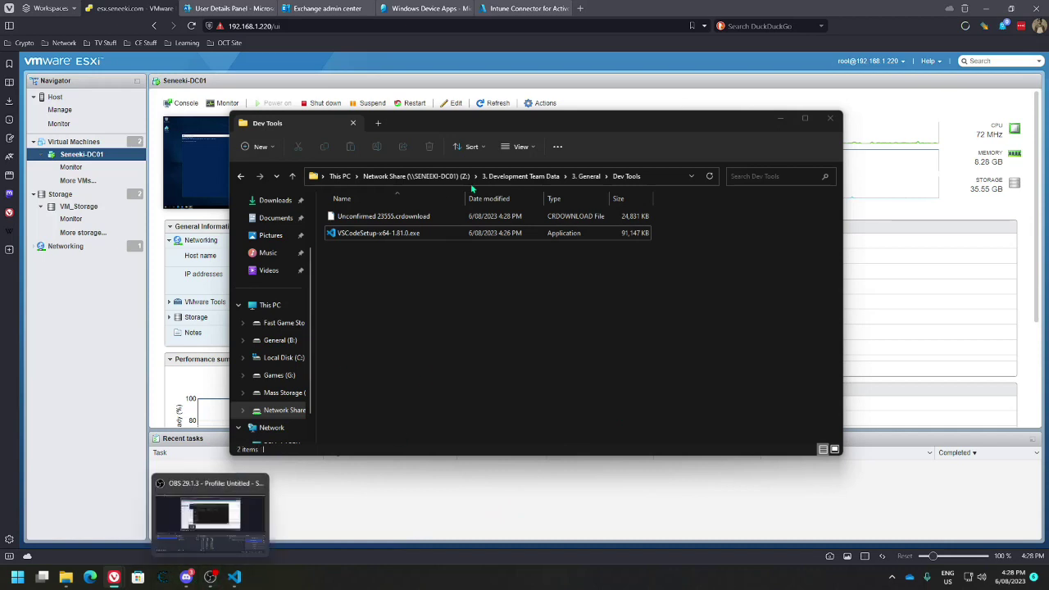
- Open the Seneeki-DC01 virtual machine in VMware Remote Console and display it full screen
{"action": "left_click", "coordinate": [182, 104]}
{"action": "left_click", "coordinate": [182, 103]}
{"action": "left_click", "coordinate": [232, 168]}
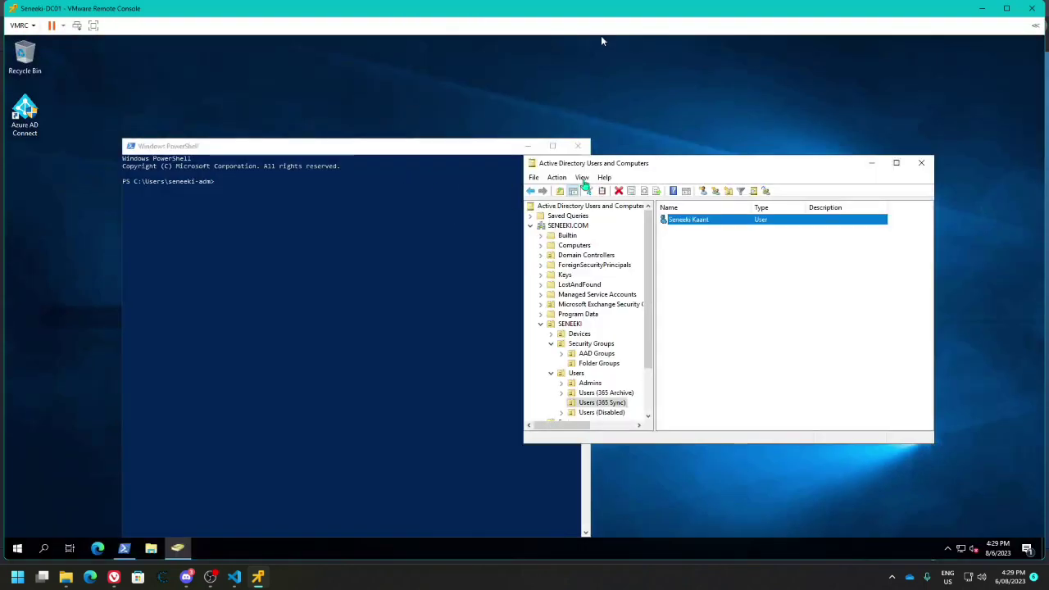
{"action": "left_click", "coordinate": [601, 39]}
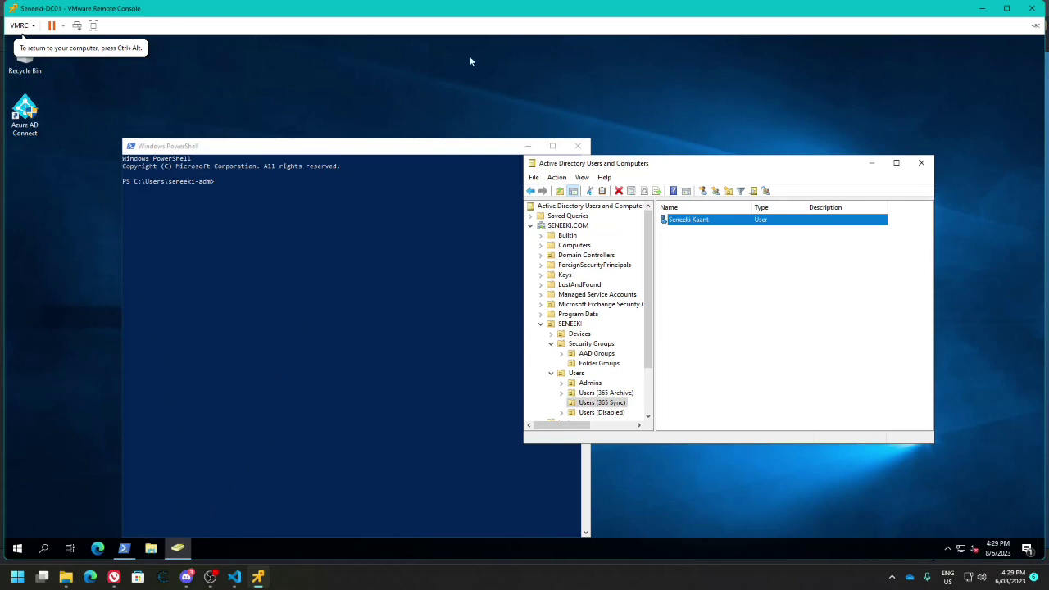
{"action": "key", "text": "ctrl+alt"}
{"action": "left_click", "coordinate": [93, 25]}
- Browse on the server to FileShares (Z:) > Shares > Network Share > 3. Development Team Data > 3. General > Dev Tools
{"action": "left_click", "coordinate": [141, 581]}
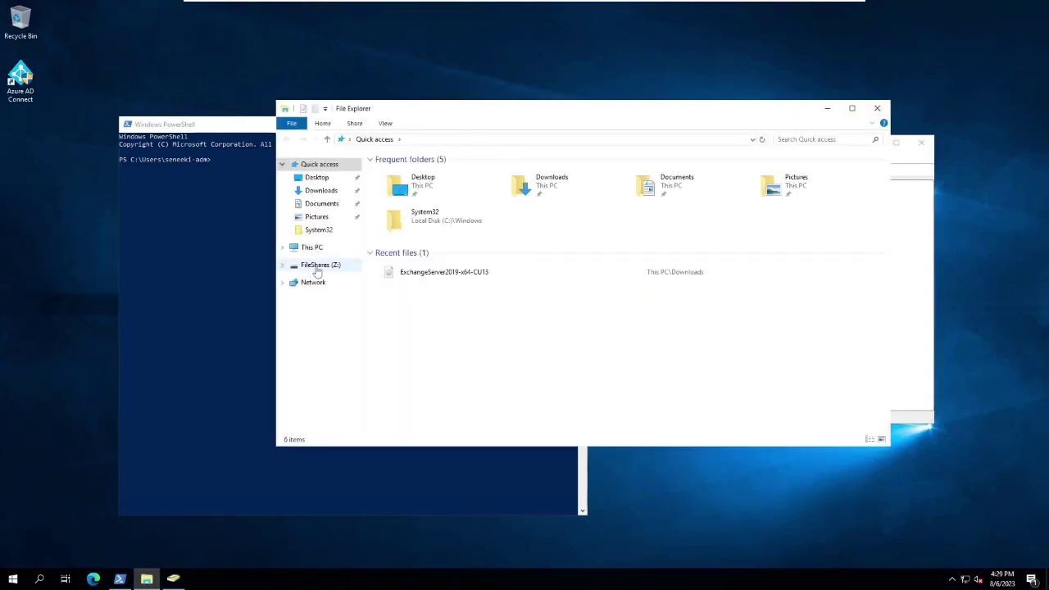
{"action": "left_click", "coordinate": [354, 268]}
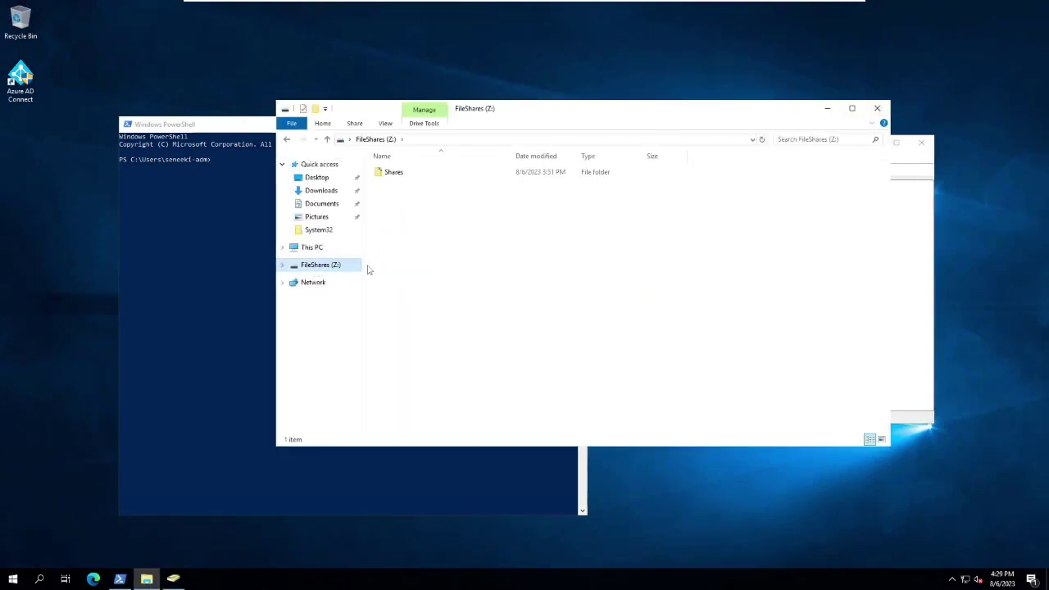
{"action": "double_click", "coordinate": [391, 173]}
{"action": "double_click", "coordinate": [403, 177]}
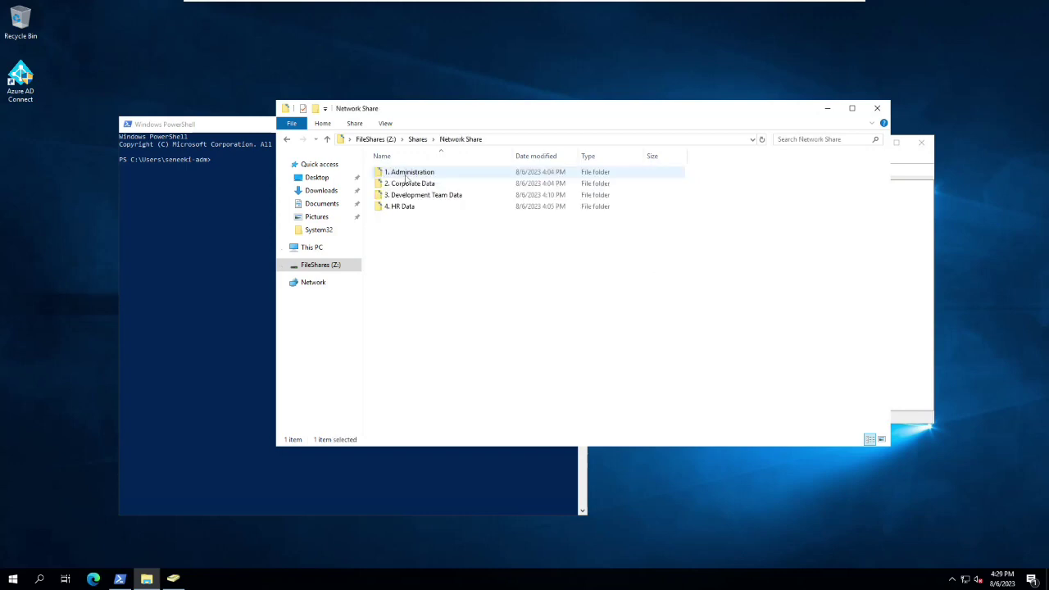
{"action": "double_click", "coordinate": [407, 195]}
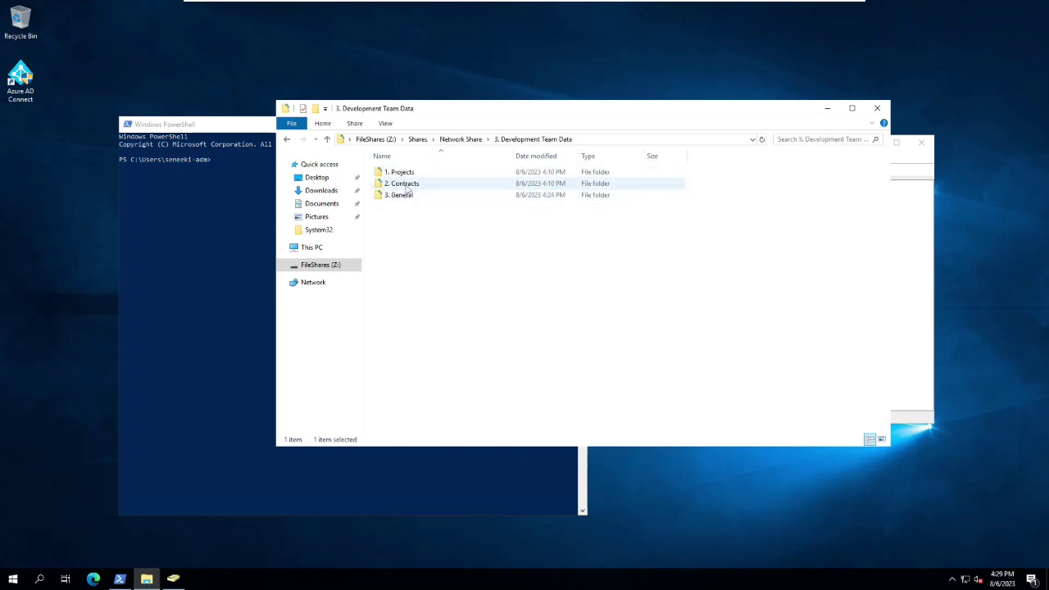
{"action": "left_click", "coordinate": [404, 197]}
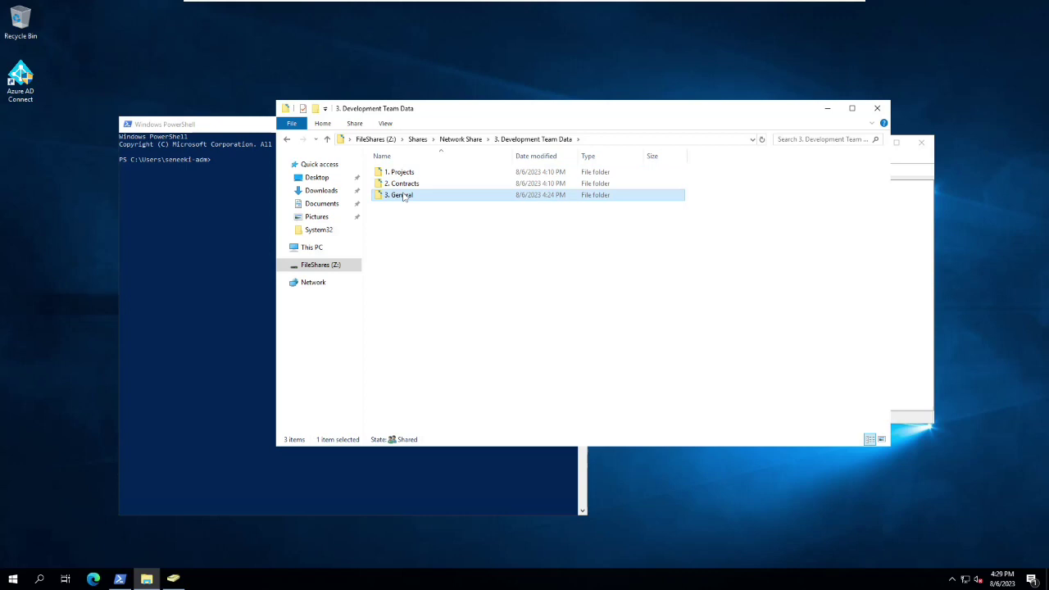
{"action": "double_click", "coordinate": [404, 197]}
{"action": "left_click", "coordinate": [406, 175]}
{"action": "double_click", "coordinate": [406, 175]}
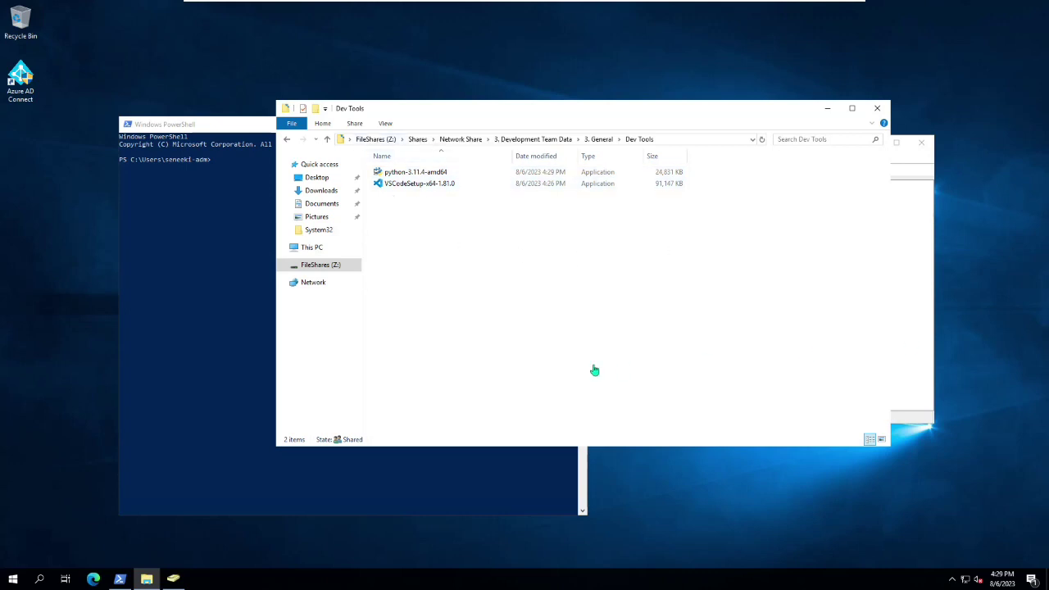
- Bring up Active Directory Users and Computers and show the security groups in the Folder Groups unit
{"action": "mouse_move", "coordinate": [445, 5]}
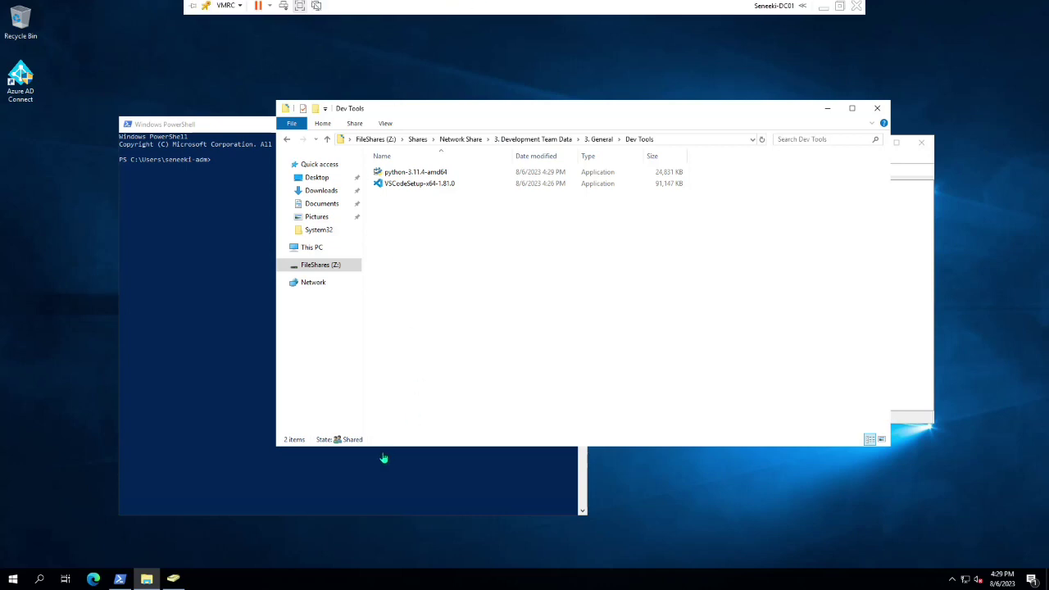
{"action": "left_click", "coordinate": [173, 579]}
{"action": "left_click", "coordinate": [605, 344]}
{"action": "left_click_drag", "start_coordinate": [713, 144], "coordinate": [632, 146]}
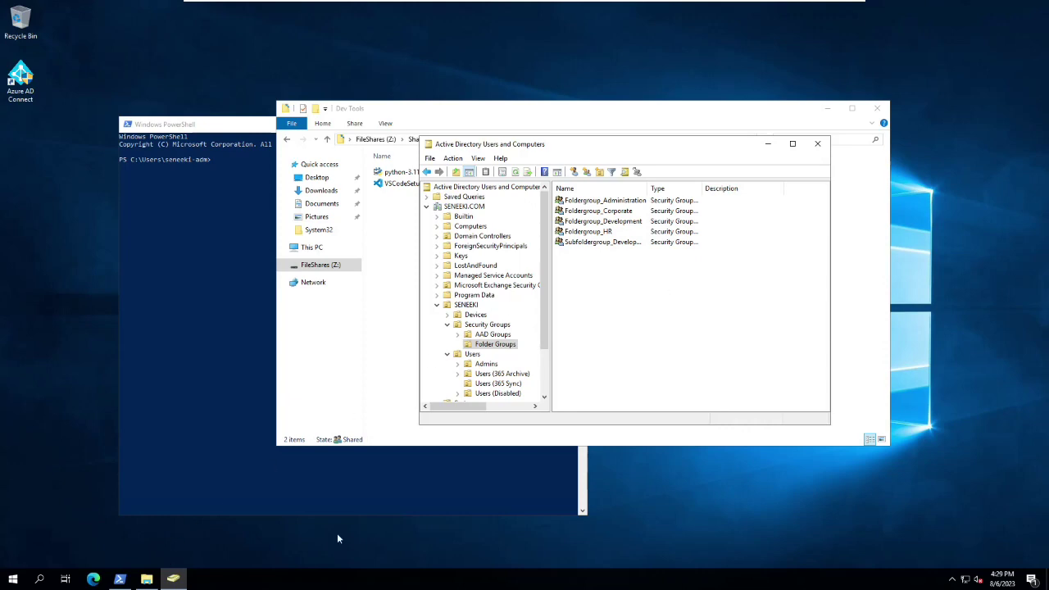
- Switch back to the client's File Explorer and view the root of the mapped Network Share (Z:) drive
{"action": "left_click", "coordinate": [814, 9]}
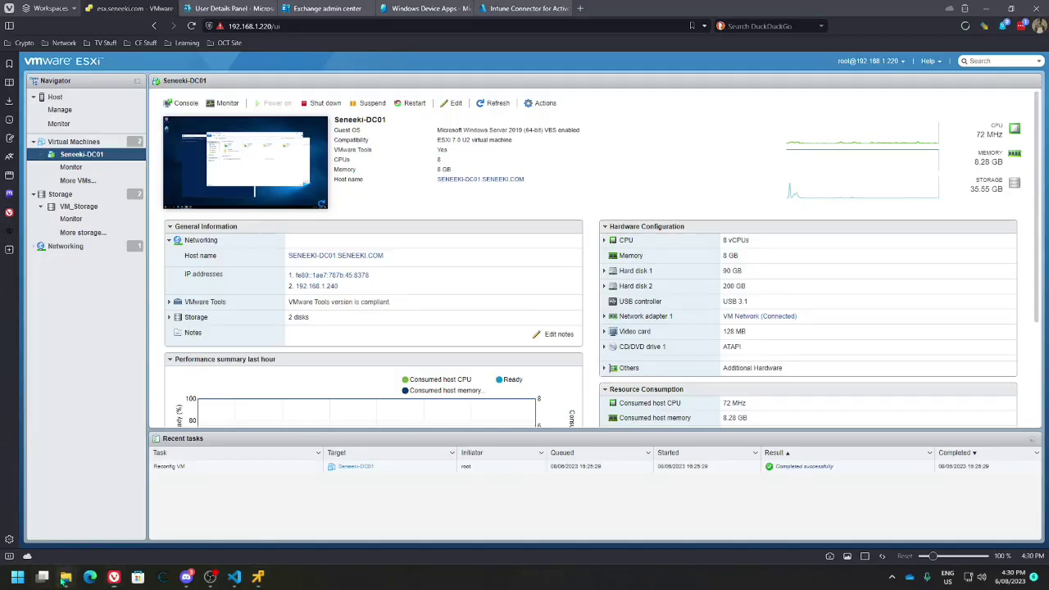
{"action": "mouse_move", "coordinate": [64, 579]}
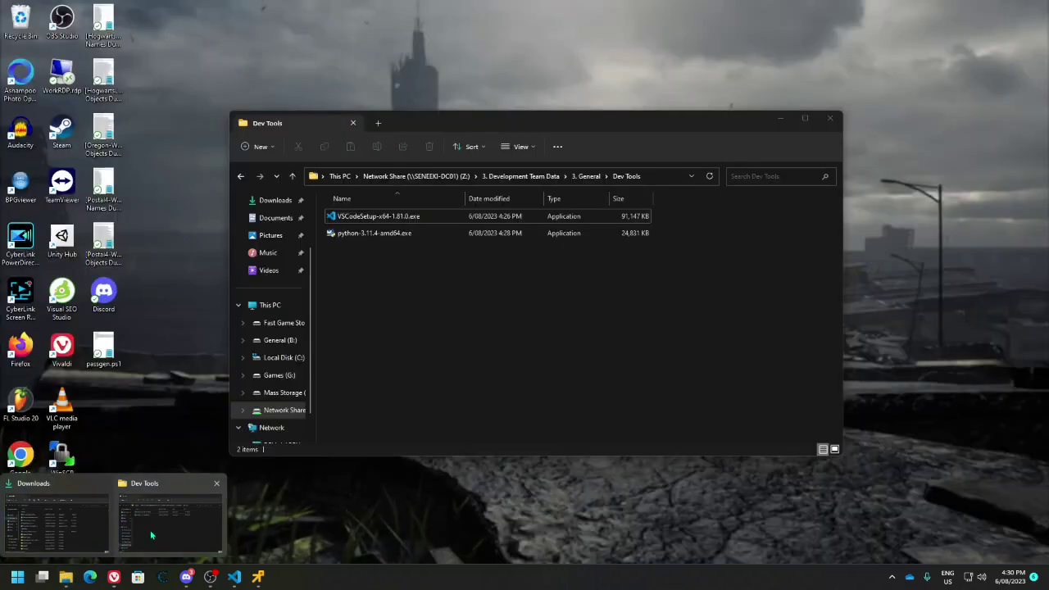
{"action": "left_click", "coordinate": [153, 533]}
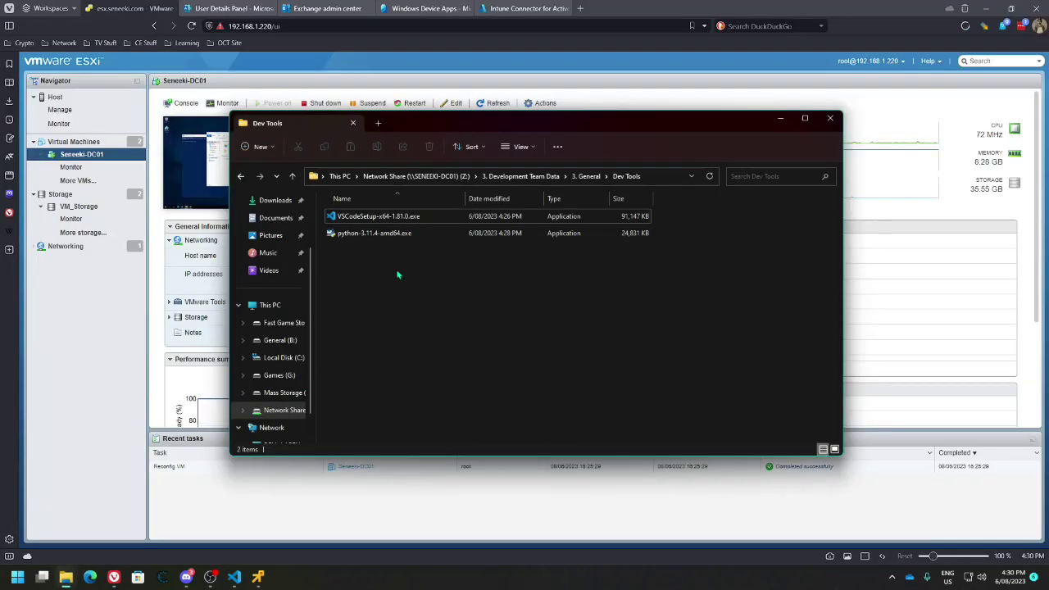
{"action": "left_click", "coordinate": [443, 177]}
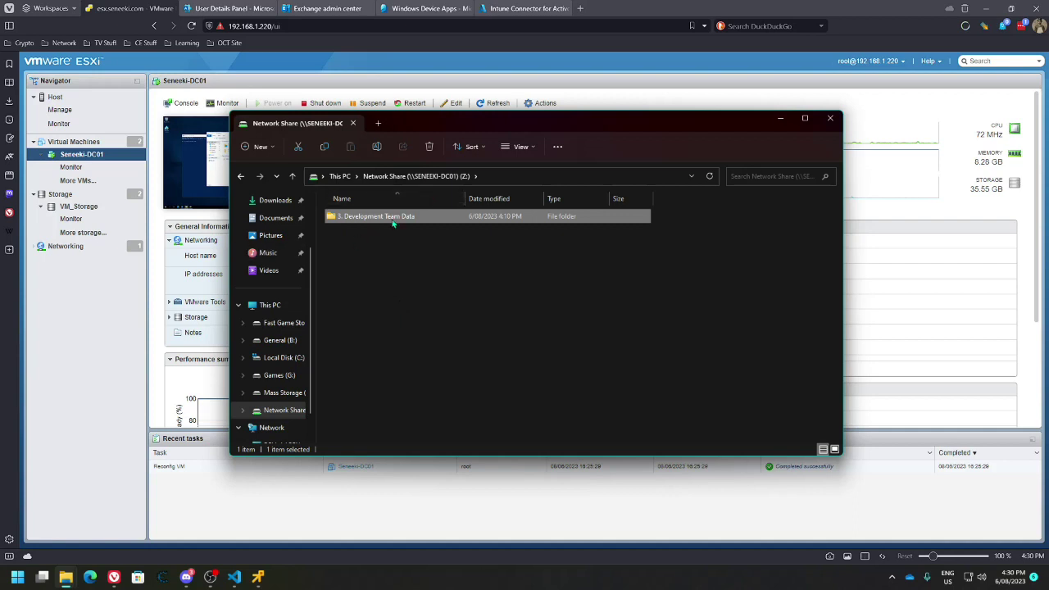
- Return to the server console, view the folders at the Network Share root, and minimize File Explorer without changing any folder
{"action": "mouse_move", "coordinate": [258, 576]}
{"action": "left_click", "coordinate": [303, 508]}
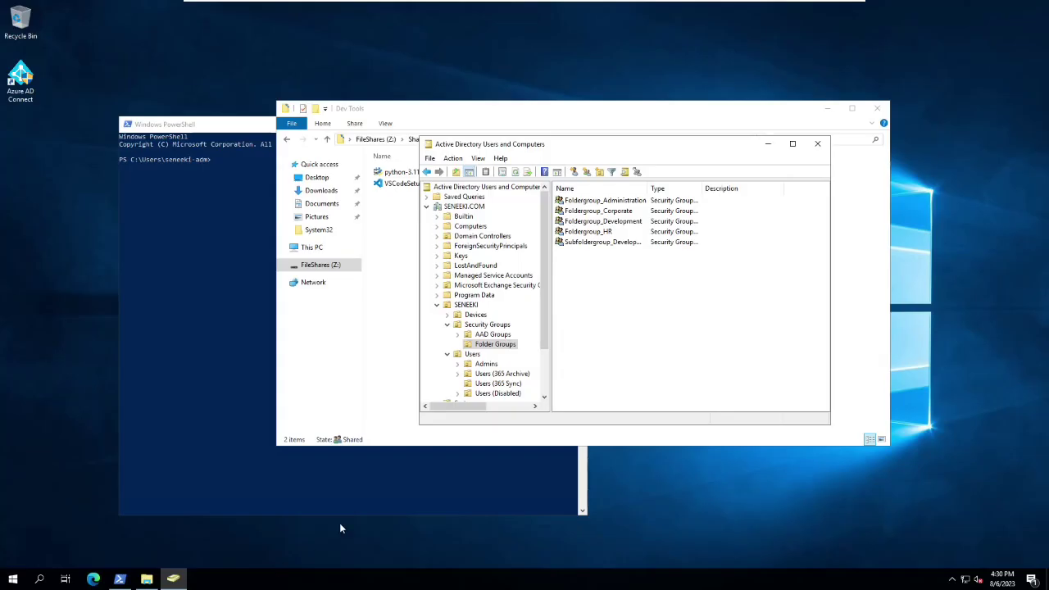
{"action": "left_click", "coordinate": [150, 577]}
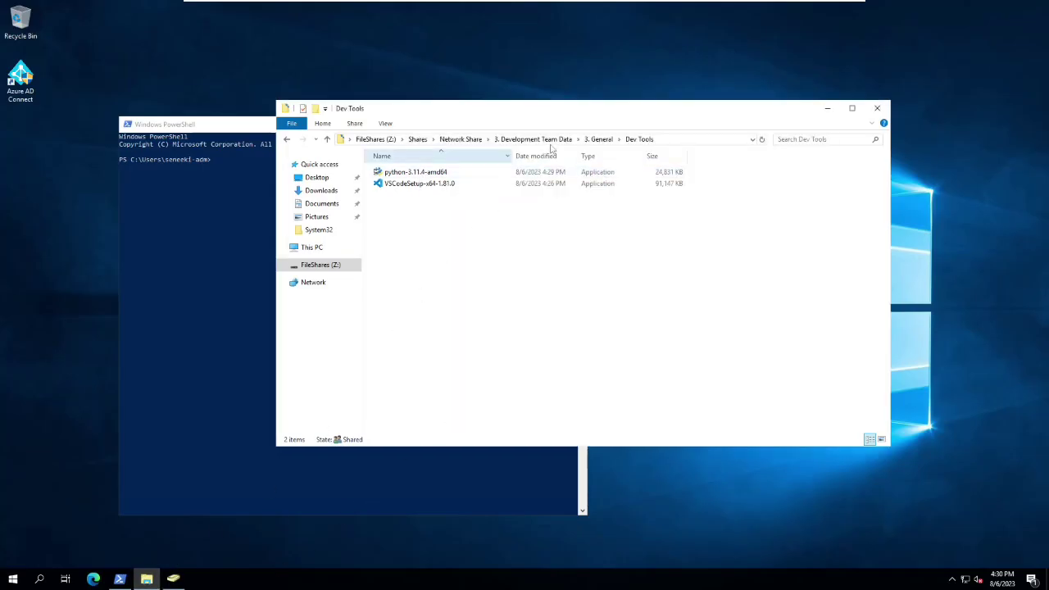
{"action": "left_click", "coordinate": [469, 139]}
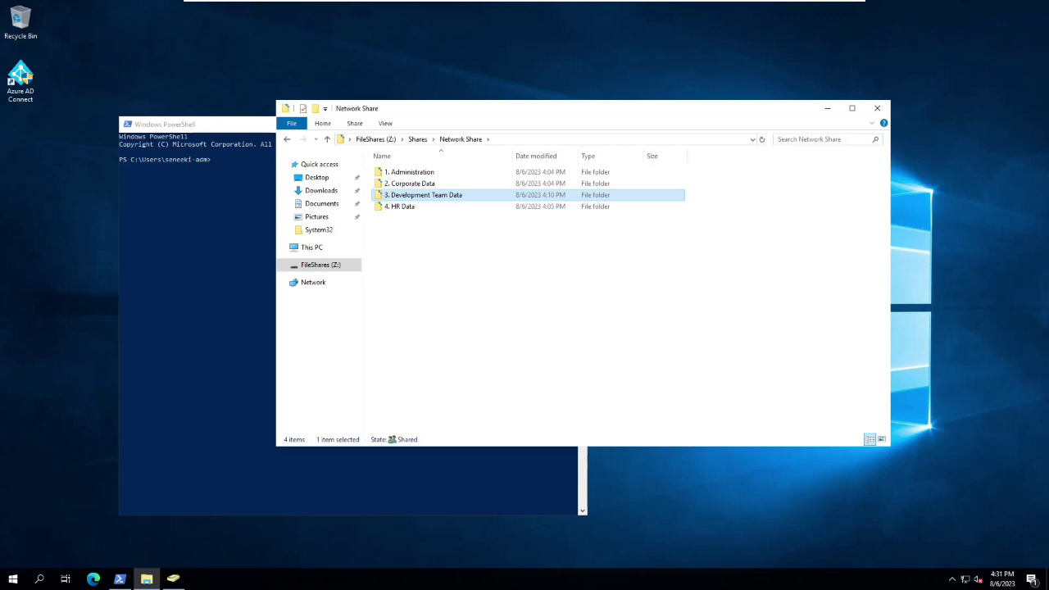
{"action": "right_click", "coordinate": [421, 199]}
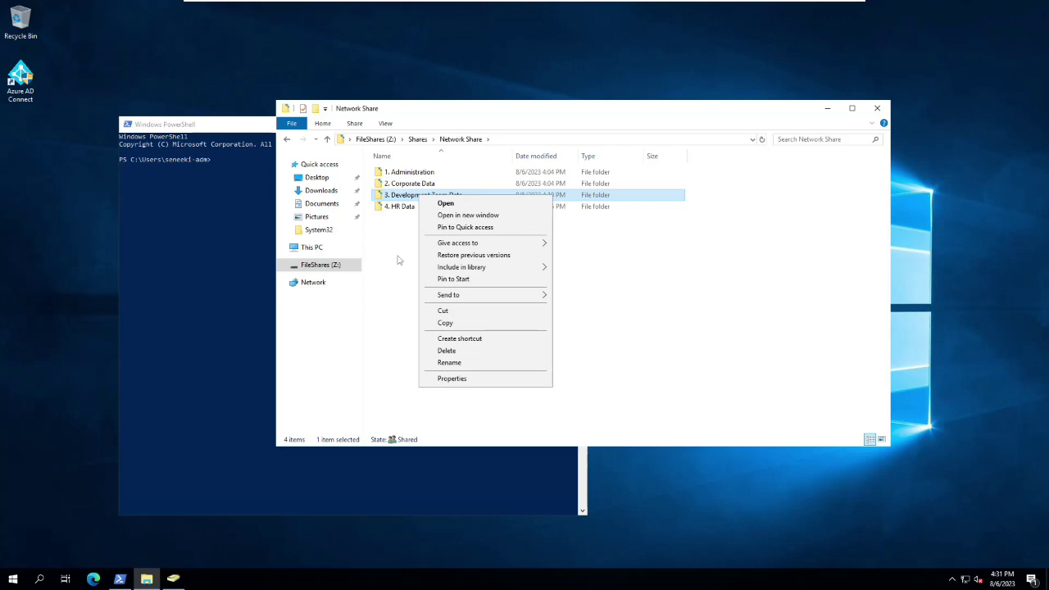
{"action": "left_click", "coordinate": [408, 197]}
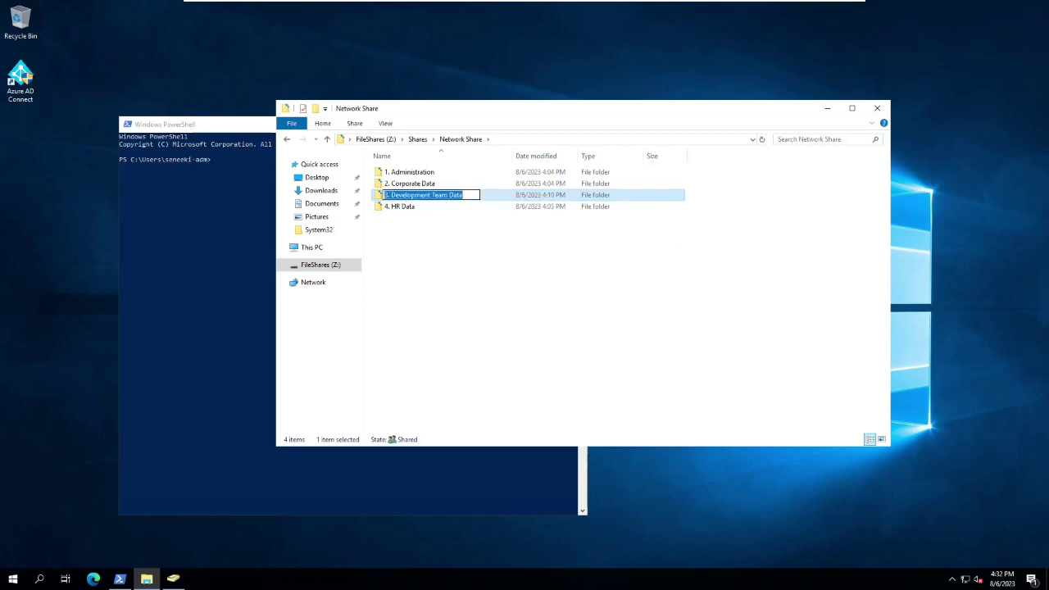
{"action": "left_click", "coordinate": [439, 250]}
{"action": "left_click", "coordinate": [827, 109]}
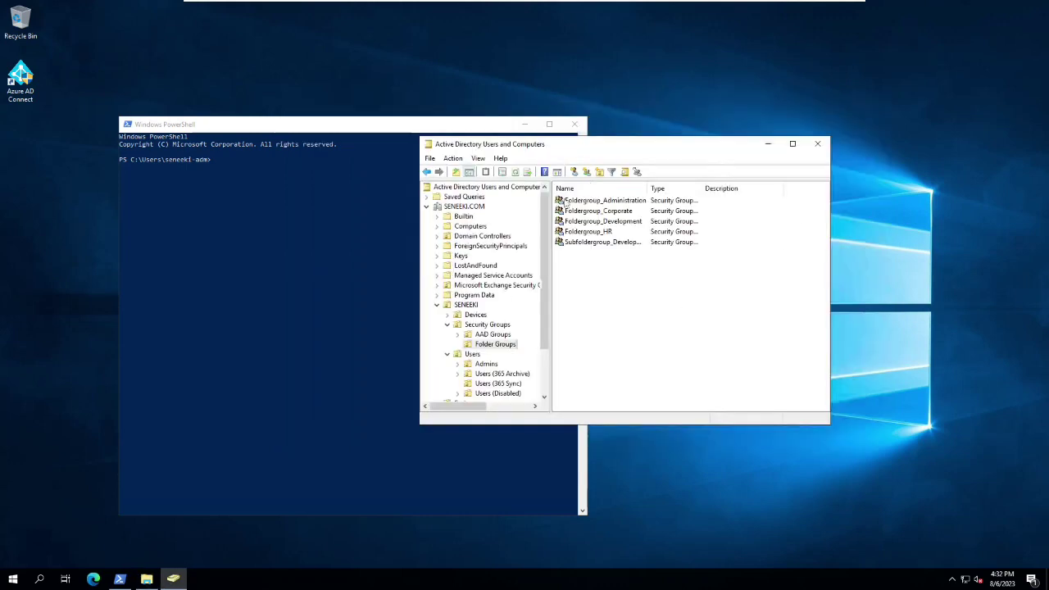
- Check the members of the Foldergroup_Development group and close its properties without changes
{"action": "double_click", "coordinate": [611, 222]}
{"action": "left_click", "coordinate": [695, 187]}
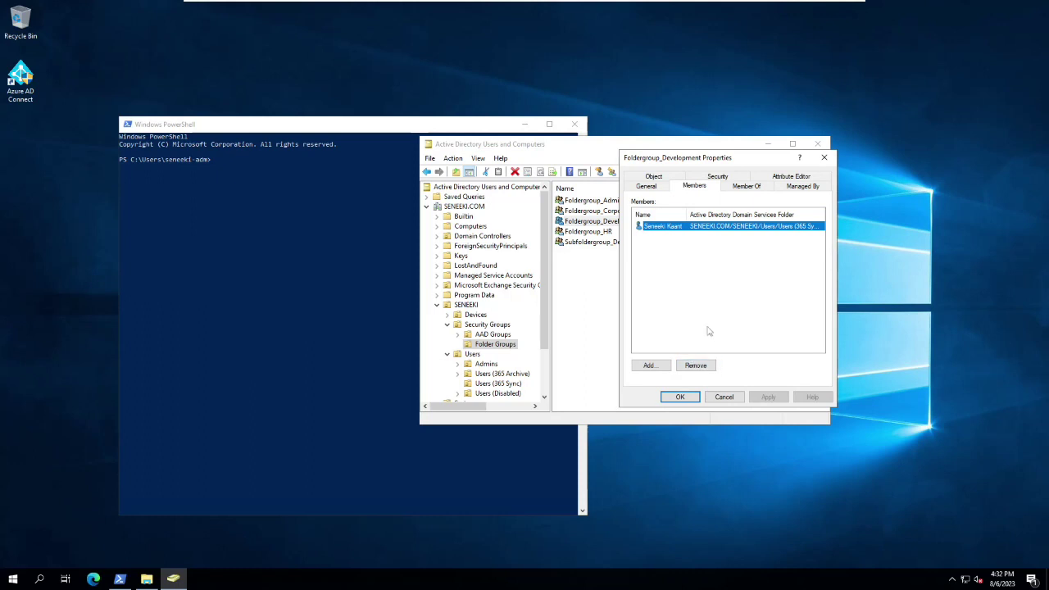
{"action": "left_click", "coordinate": [725, 397]}
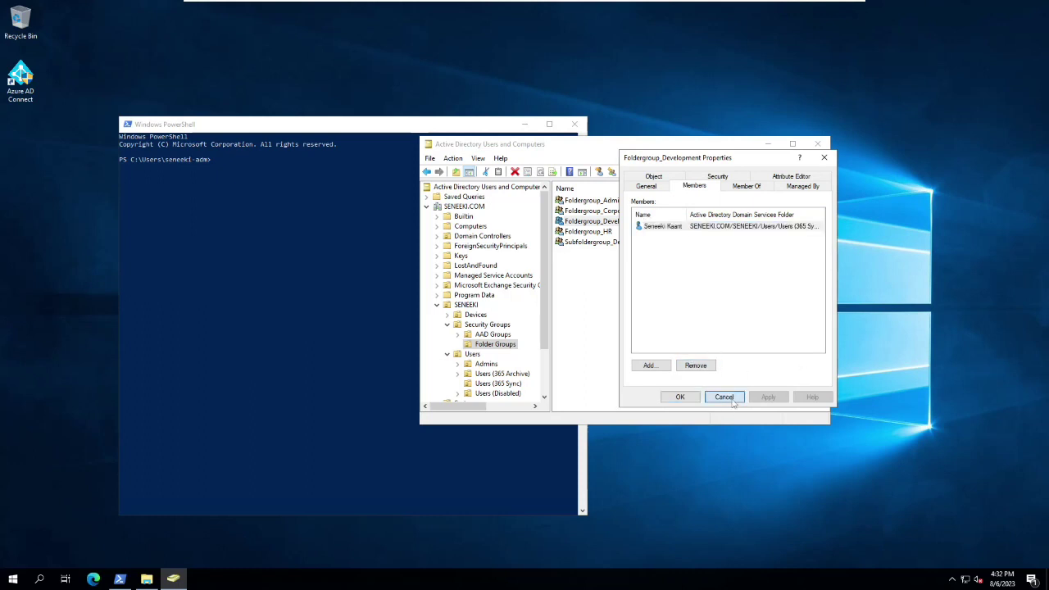
- Review the group membership, telephone and organization details of the user in Users (365 Sync), closing the properties without changes
{"action": "scroll", "coordinate": [495, 365], "scroll_direction": "down", "scroll_amount": 2}
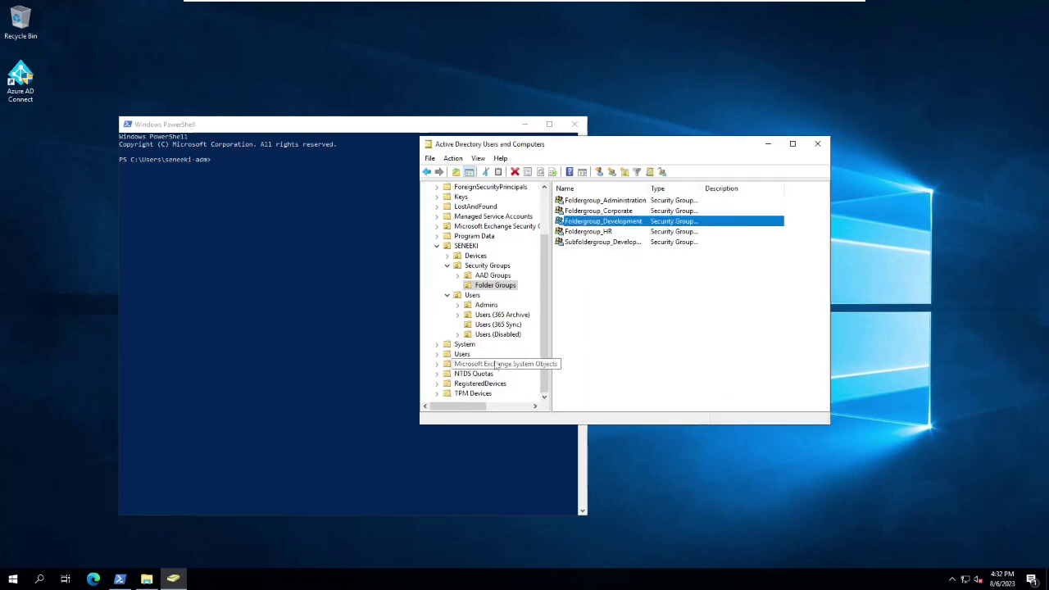
{"action": "left_click", "coordinate": [487, 305]}
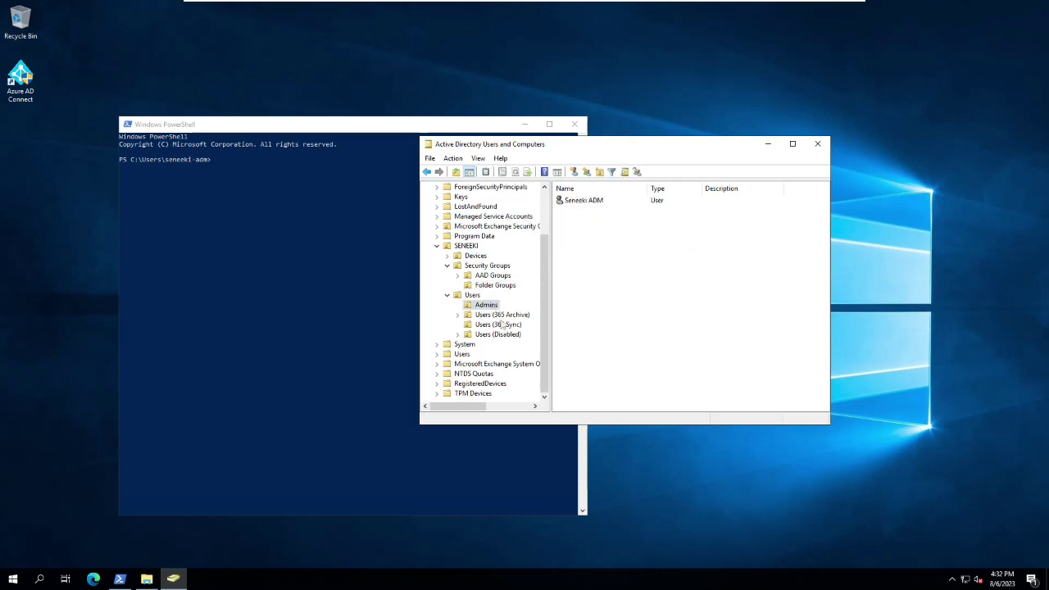
{"action": "left_click", "coordinate": [497, 325]}
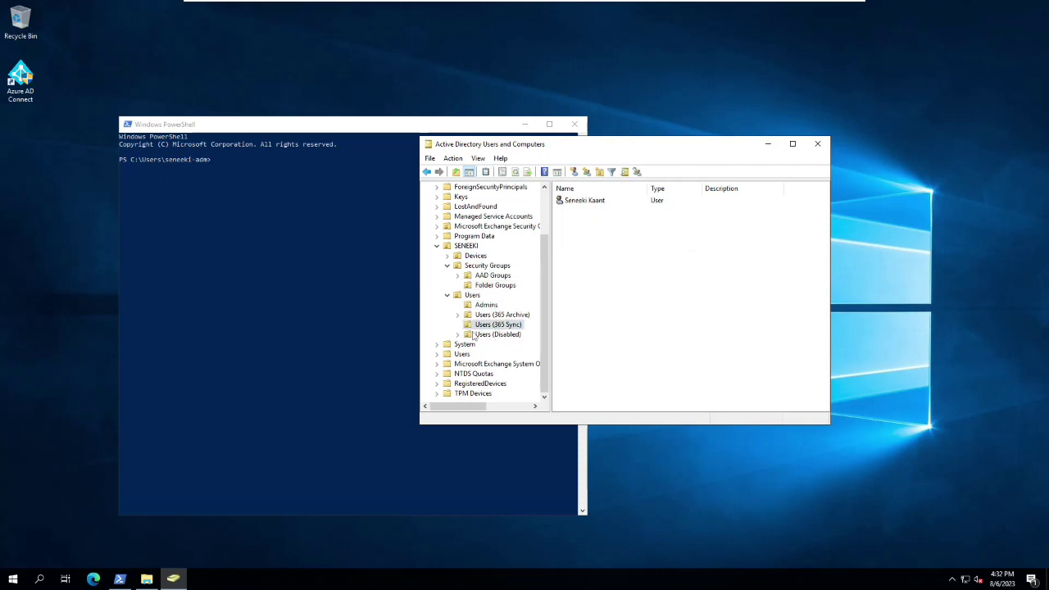
{"action": "double_click", "coordinate": [583, 201]}
{"action": "left_click", "coordinate": [705, 176]}
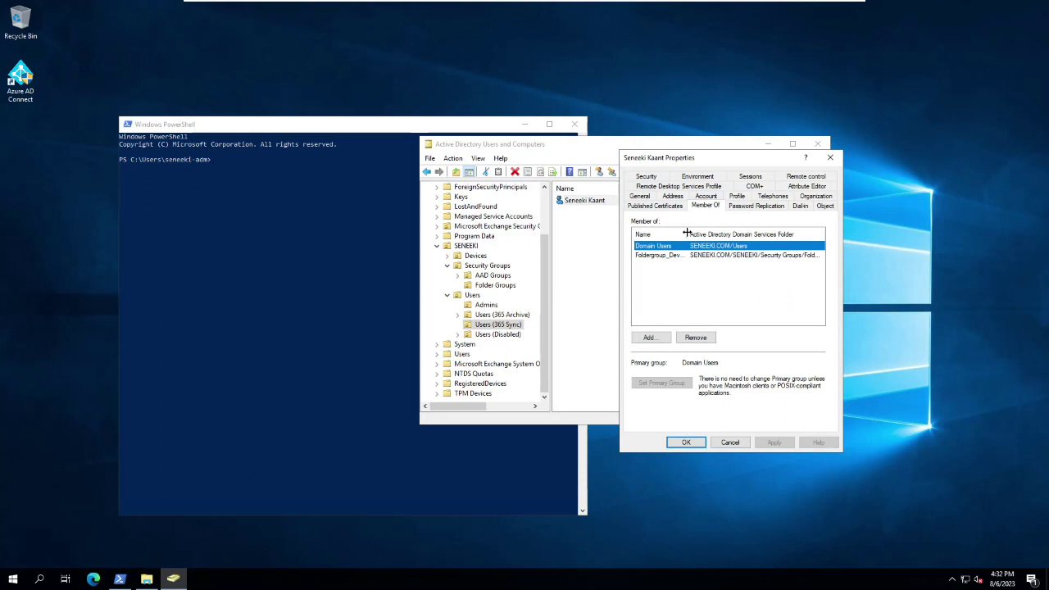
{"action": "double_click", "coordinate": [684, 235]}
{"action": "left_click", "coordinate": [689, 255]}
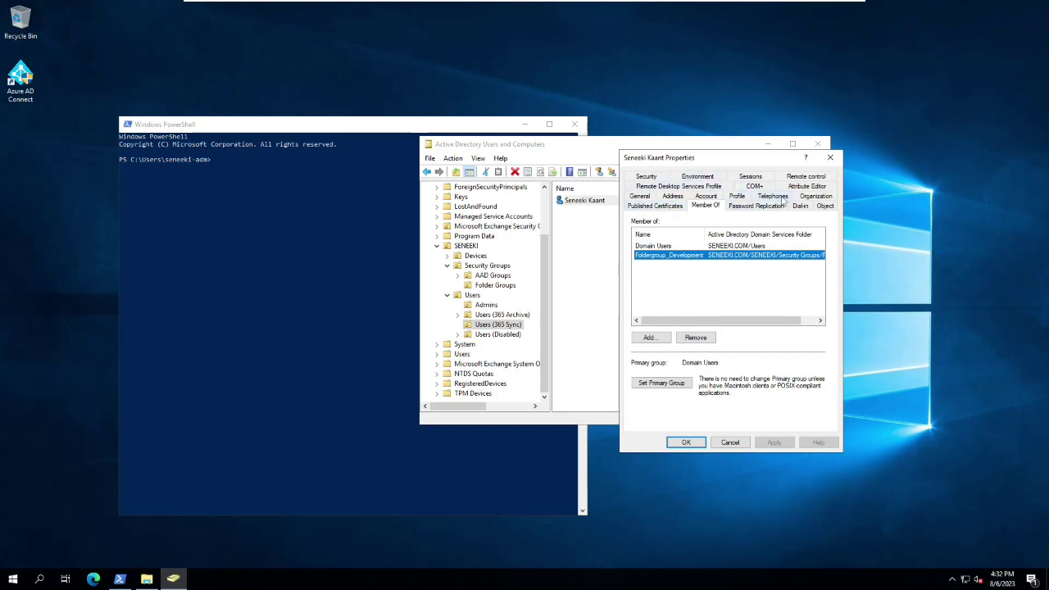
{"action": "left_click", "coordinate": [784, 199]}
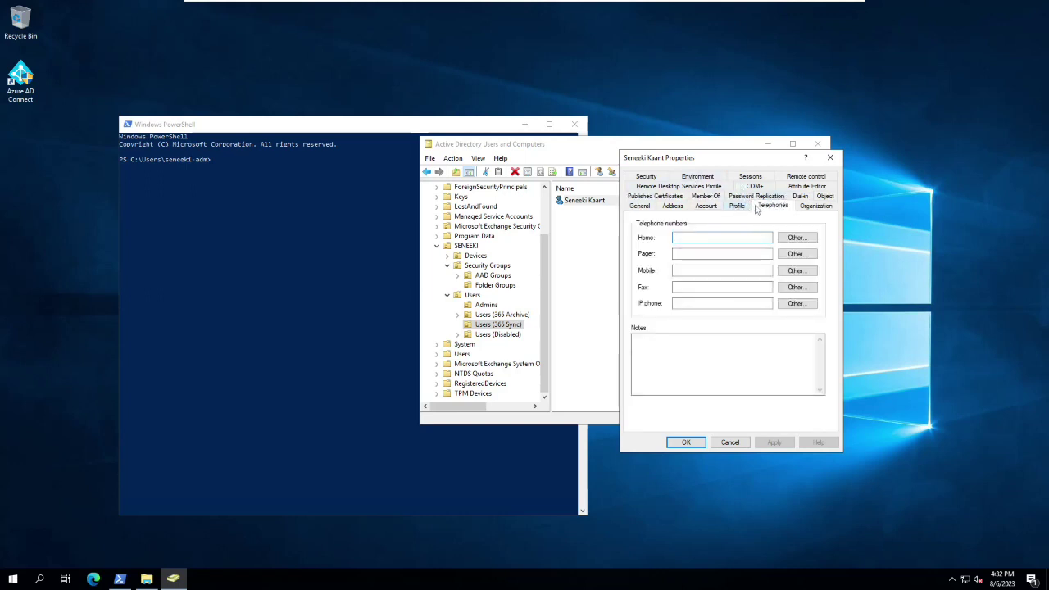
{"action": "left_click", "coordinate": [808, 207]}
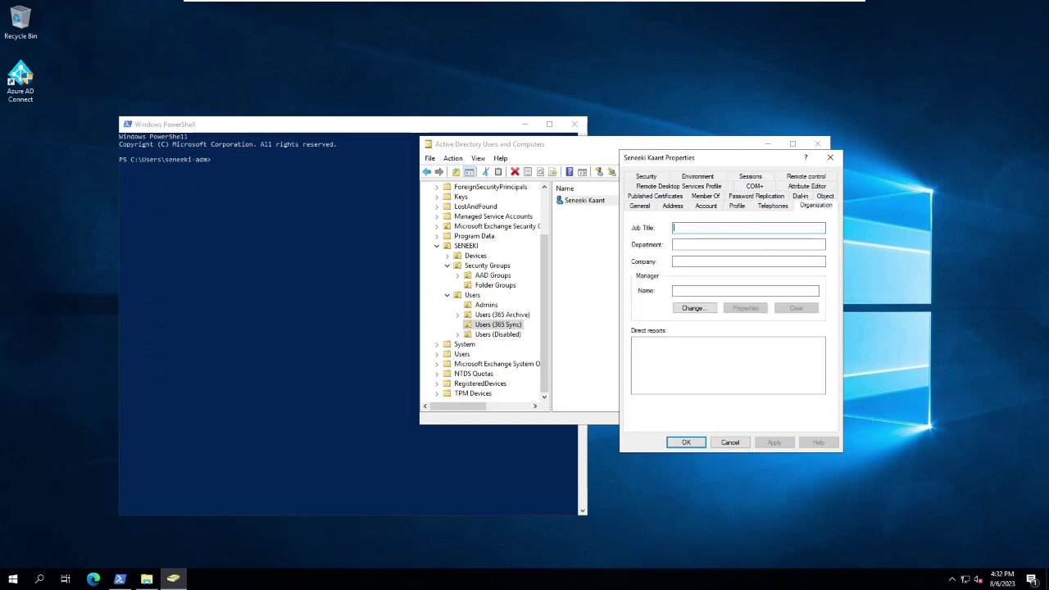
{"action": "left_click", "coordinate": [730, 442]}
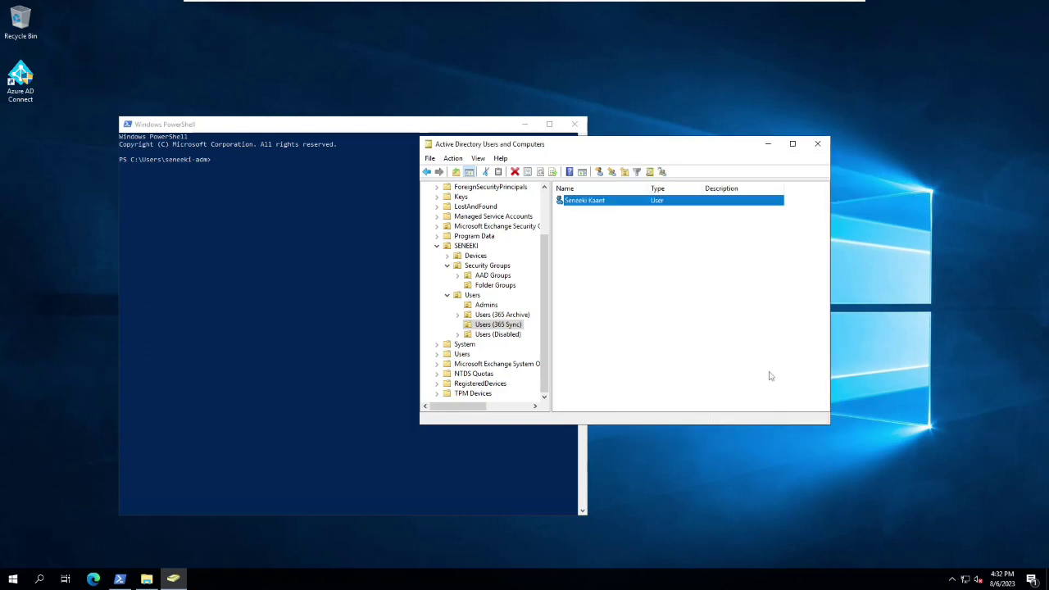